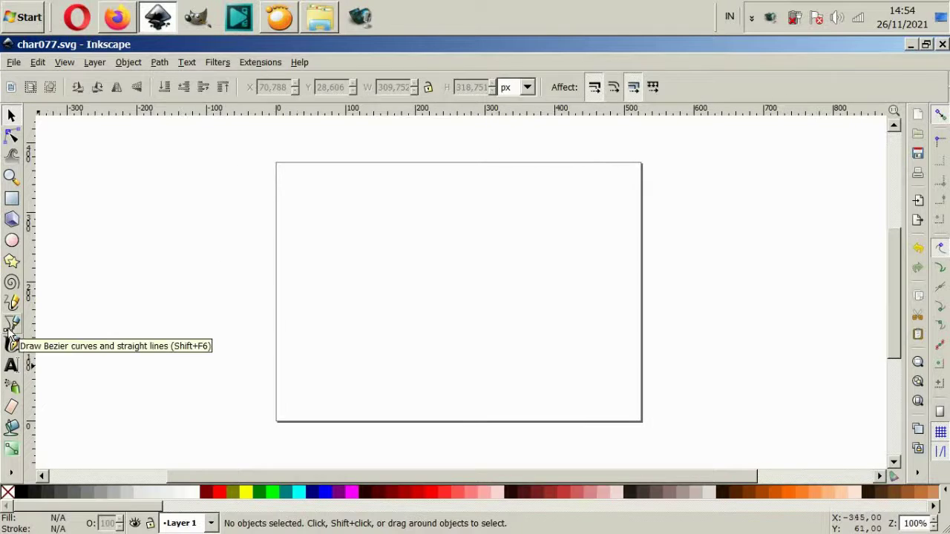
Draw a closed, elongated Bezier body outline ending in a small snout bump at lower left.
left_click(11, 325)
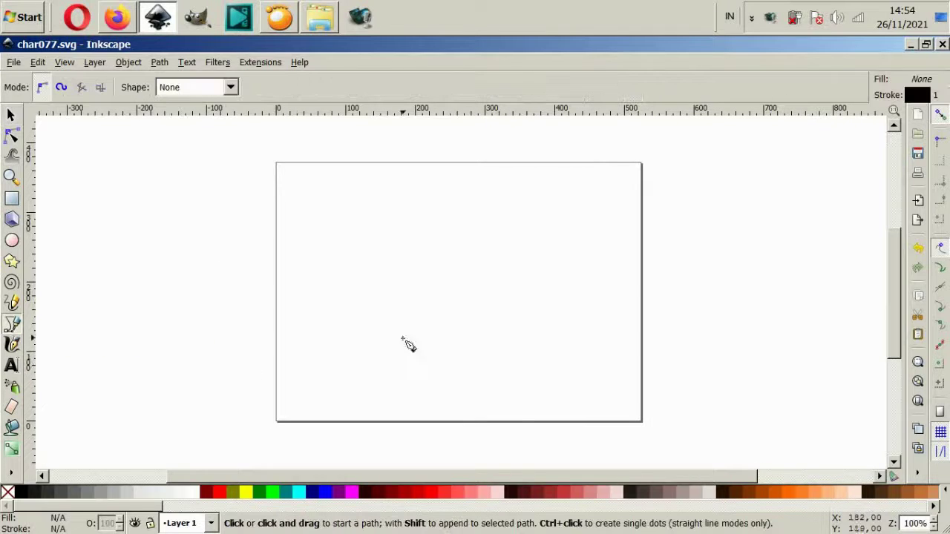
key("plus")
left_click(242, 382)
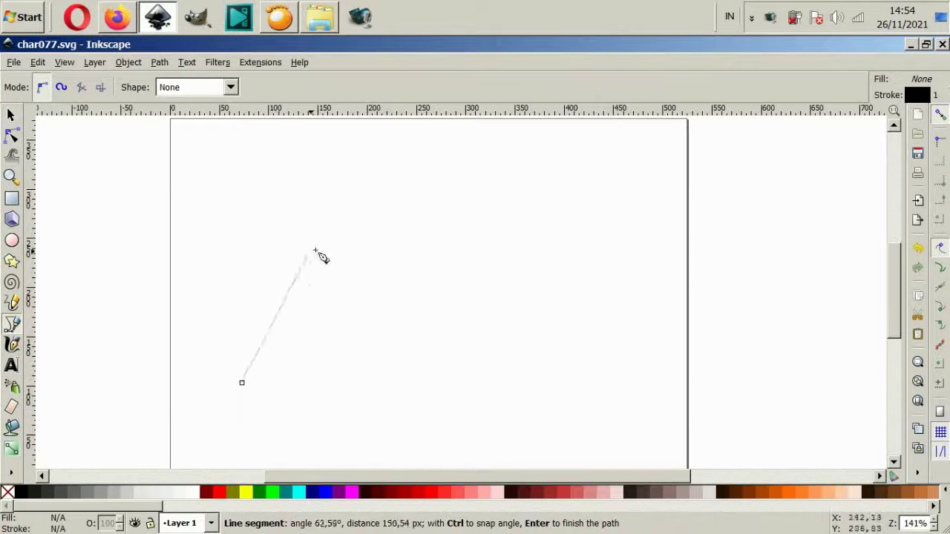
left_click_drag(376, 247, 487, 217)
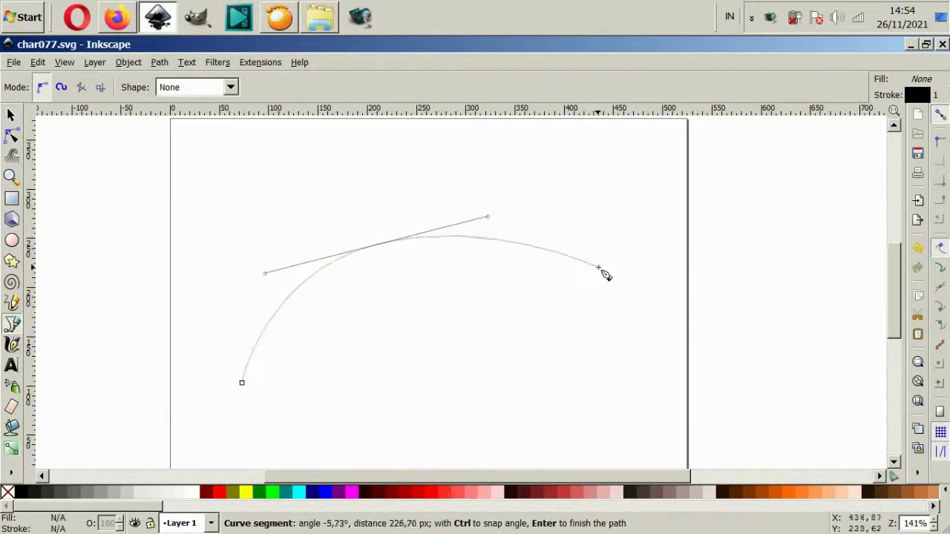
left_click(601, 245)
left_click_drag(610, 268, 589, 287)
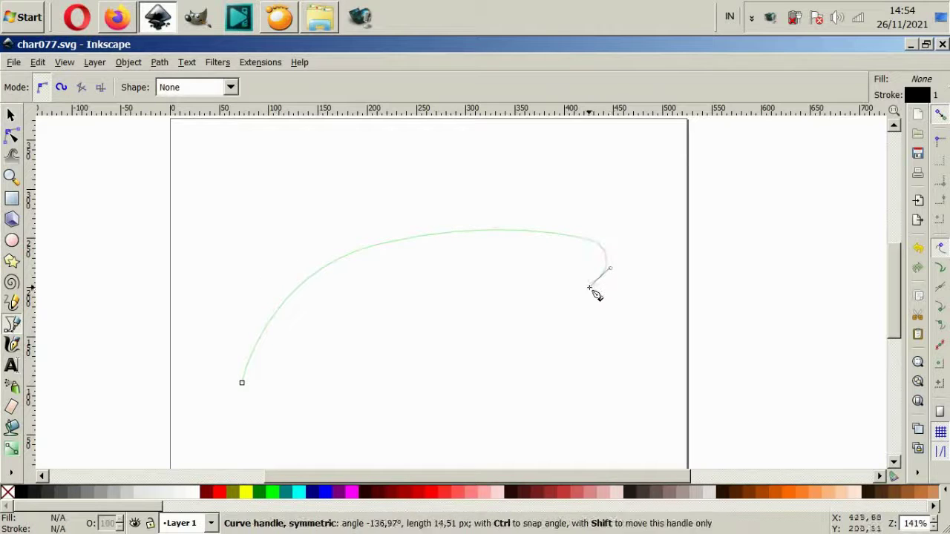
left_click_drag(411, 419, 356, 455)
key("plus")
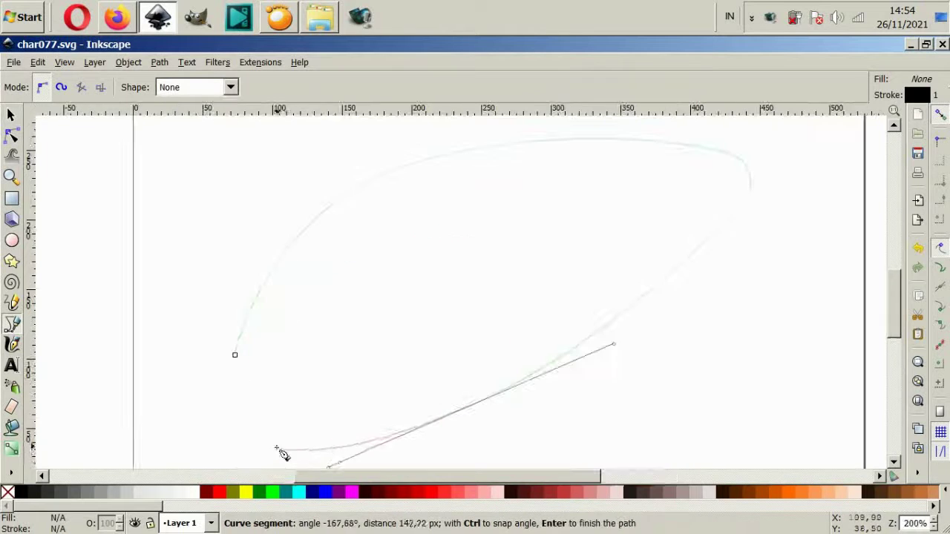
left_click_drag(272, 454, 260, 454)
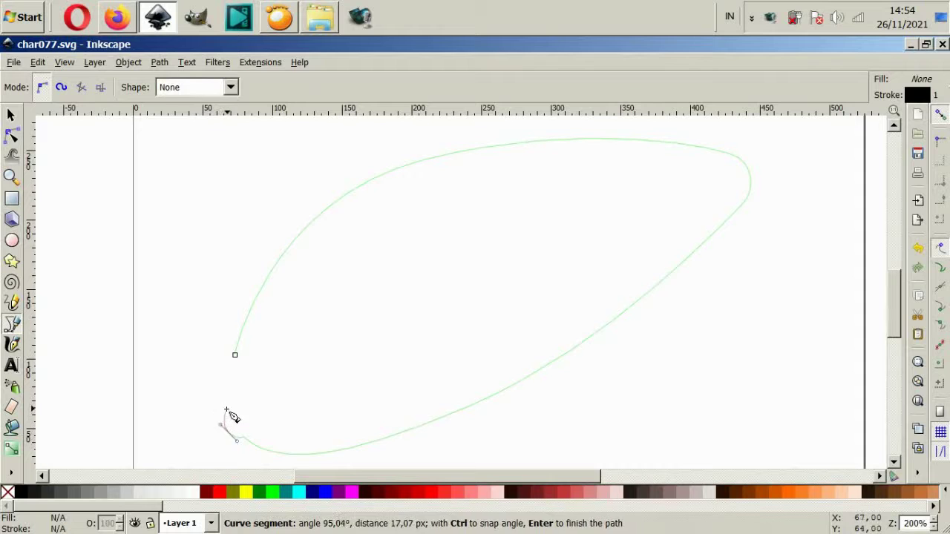
left_click_drag(229, 415, 232, 408)
left_click_drag(234, 355, 239, 328)
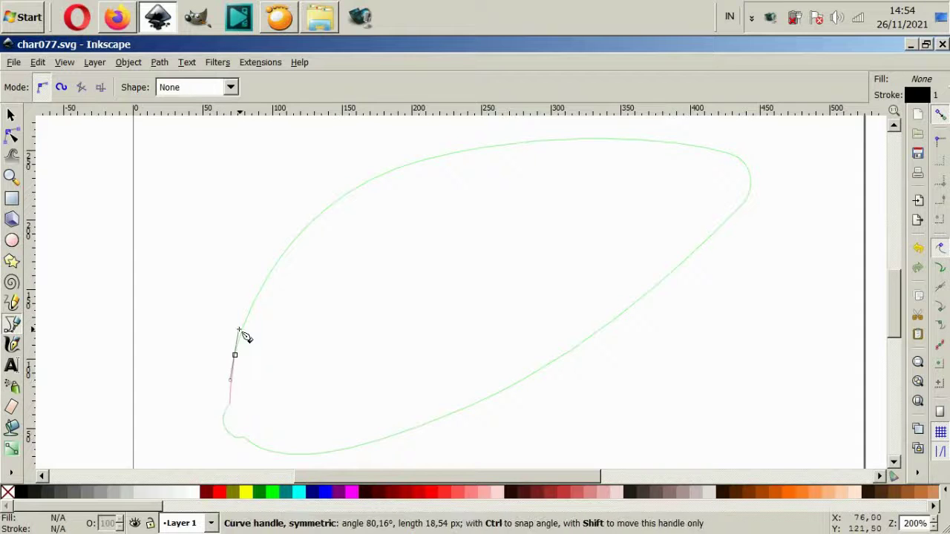
scroll(445, 303, "down", 1, "ctrl")
scroll(365, 334, "up", 2, "ctrl")
Adjust the lower snout nodes, then box-select the whole outline.
key("n")
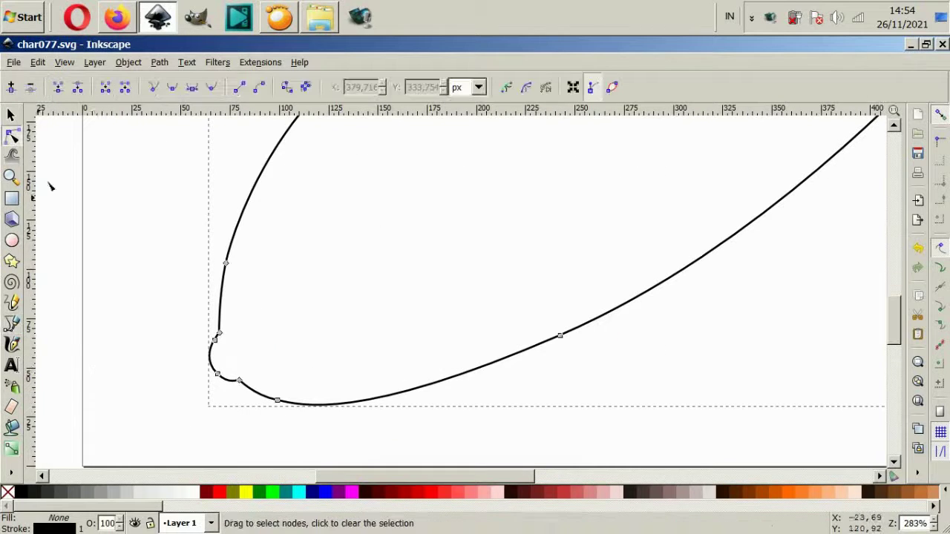
left_click_drag(280, 406, 279, 414)
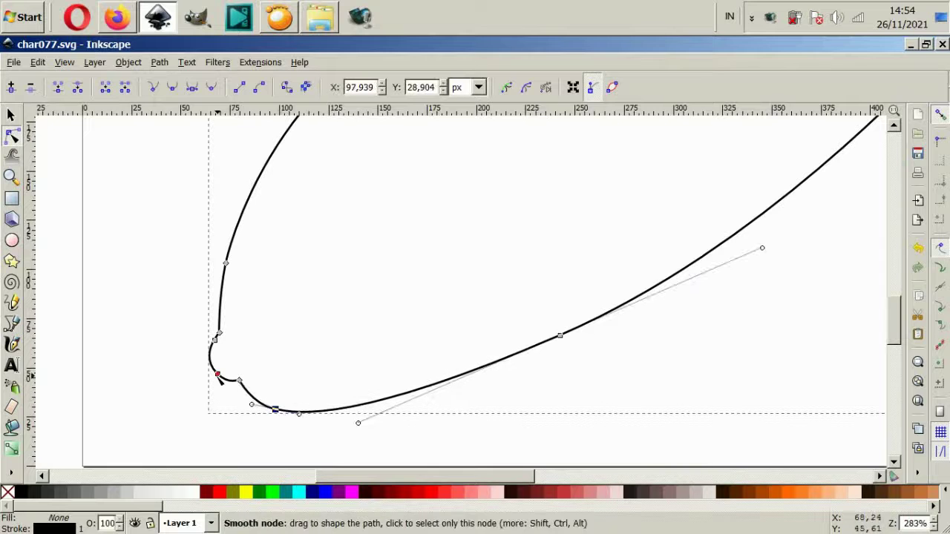
left_click_drag(219, 377, 217, 377)
left_click(329, 386)
scroll(468, 403, "down", 1, "ctrl")
scroll(468, 403, "up", 1)
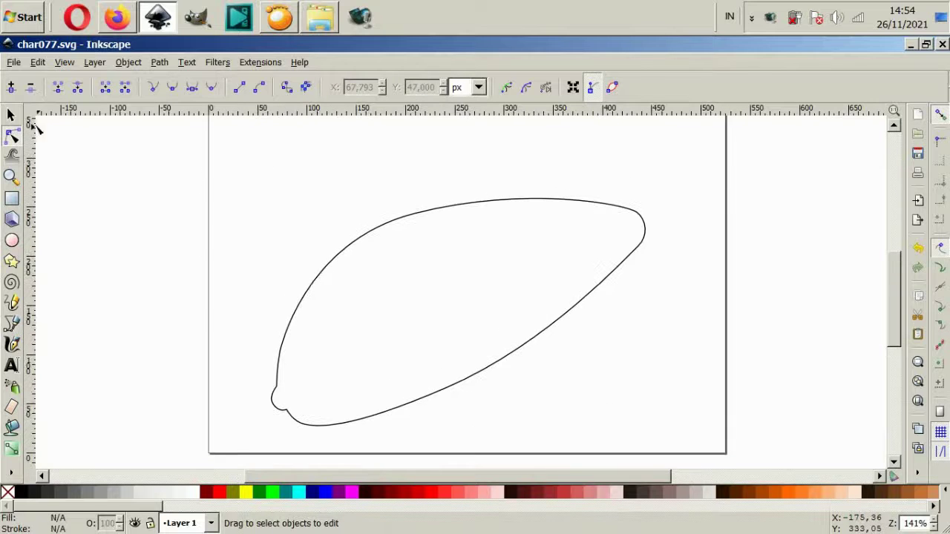
left_click(11, 115)
left_click_drag(241, 176, 663, 445)
Delete the first outline and abandon a false start on the new Bezier path.
key("Delete")
left_click(11, 324)
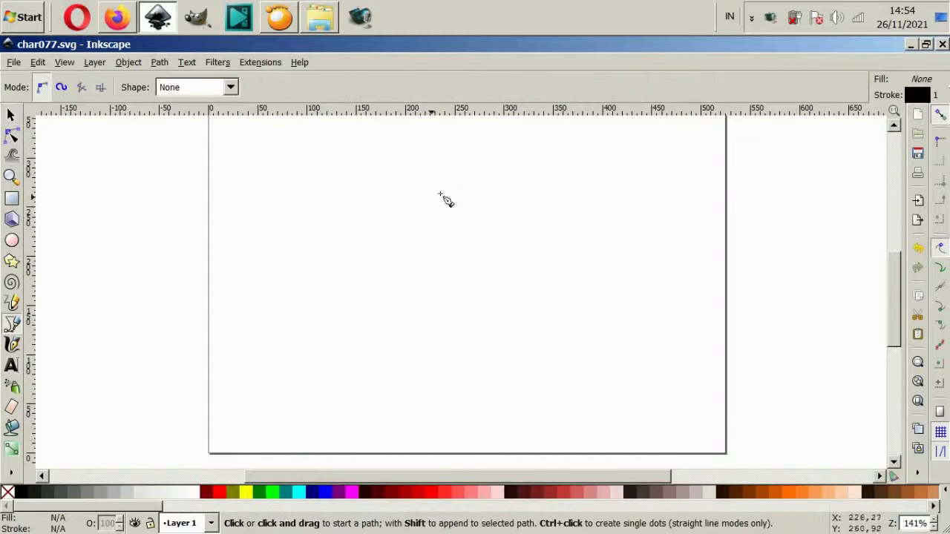
scroll(381, 269, "right", 1)
left_click(258, 255)
left_click_drag(309, 176, 502, 174)
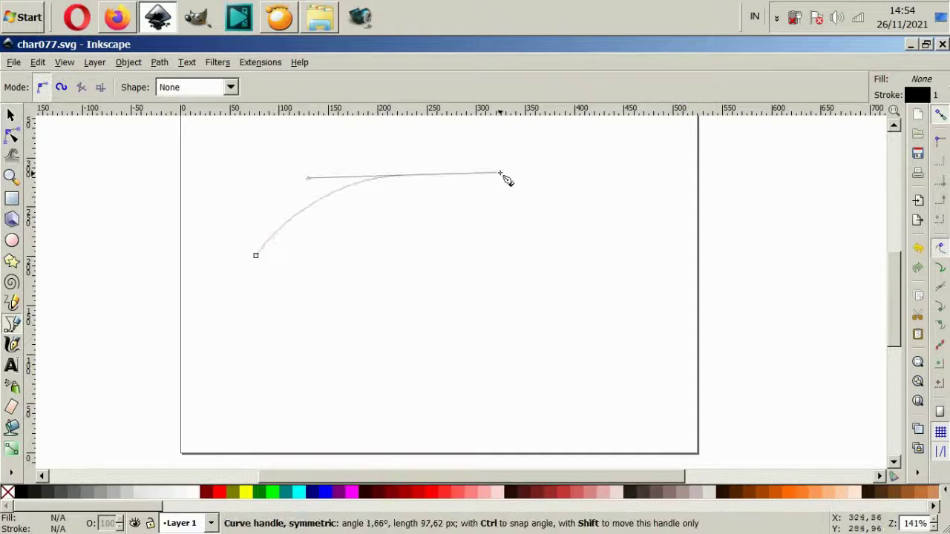
key("Escape")
Redraw a closed body outline with back curve, tail end, belly line and stepped snout.
left_click(265, 316)
left_click_drag(313, 218, 348, 185)
left_click_drag(452, 158, 522, 151)
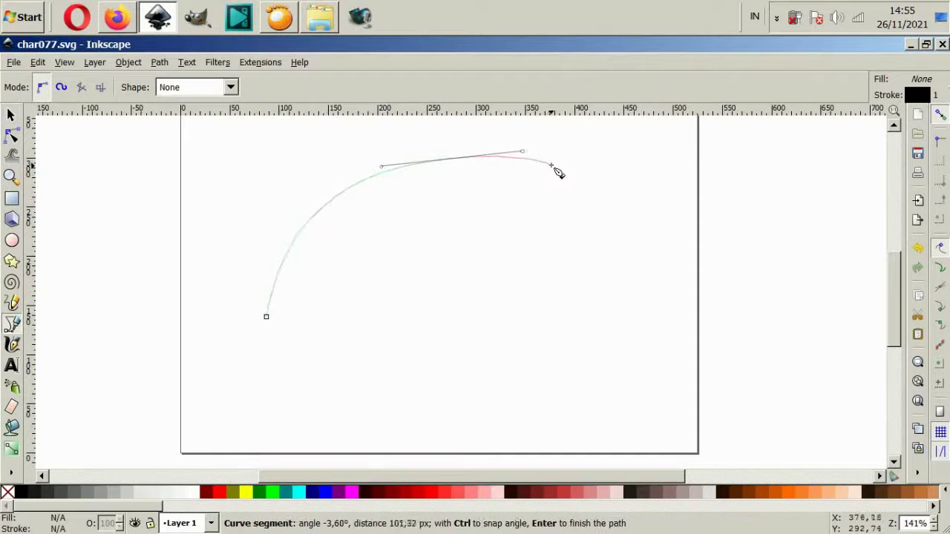
scroll(568, 181, "up", 1)
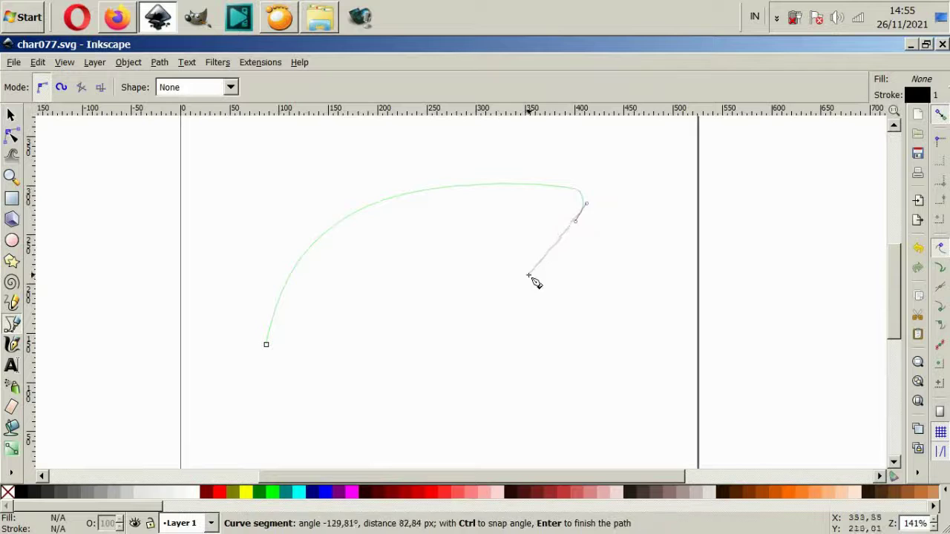
left_click_drag(489, 293, 480, 306)
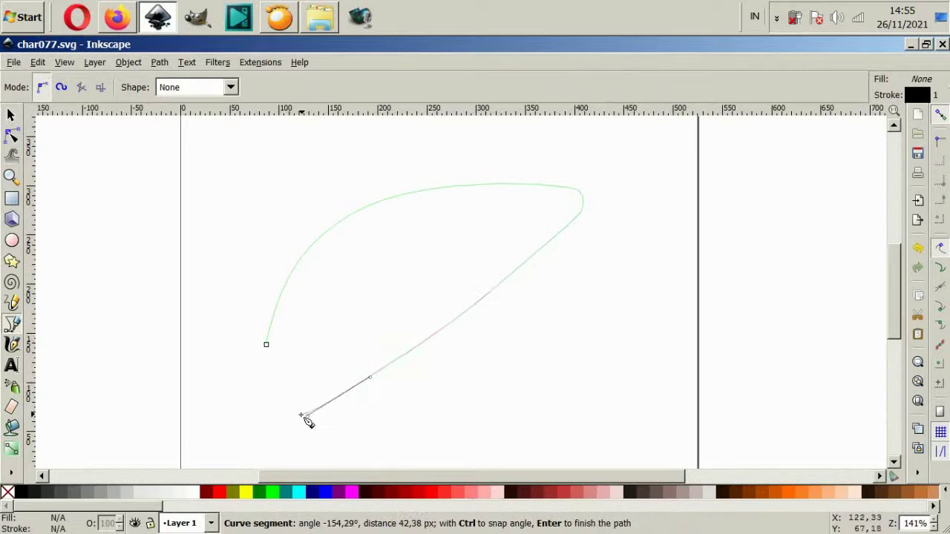
scroll(300, 412, "up", 1)
left_click_drag(272, 403, 274, 405)
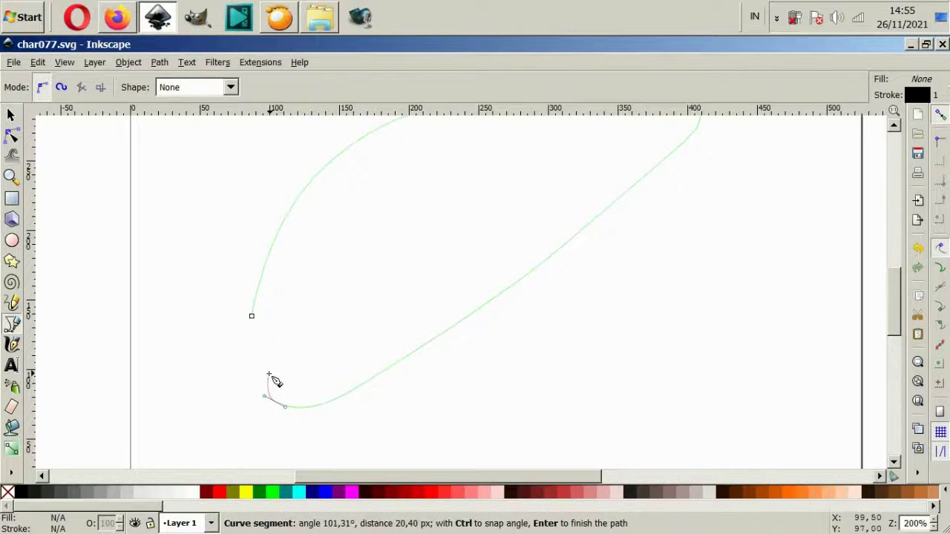
scroll(268, 373, "up", 1)
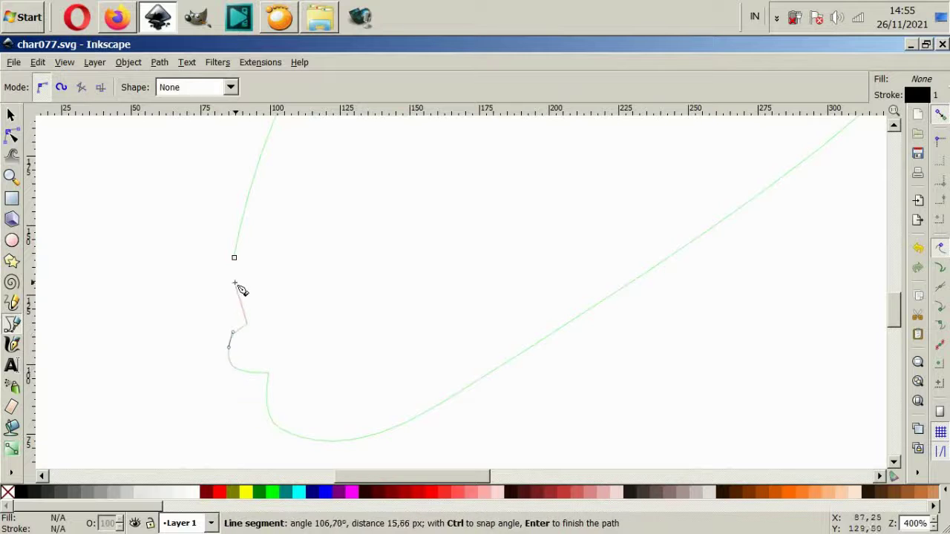
left_click_drag(241, 247, 243, 247)
Move the snout's upper and lower corner nodes to form a rounded lip.
left_click(13, 141)
scroll(226, 401, "up", 1)
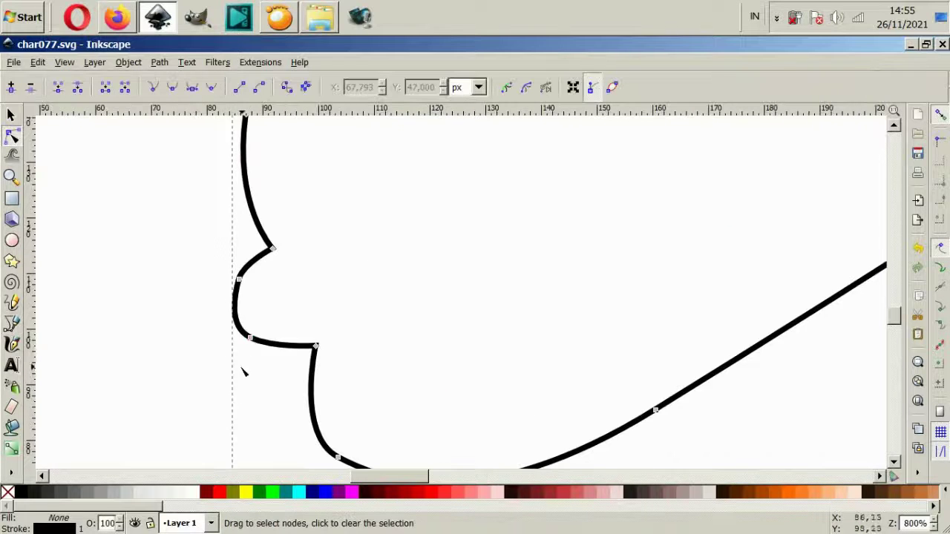
left_click_drag(251, 370, 264, 356)
left_click_drag(240, 279, 240, 298)
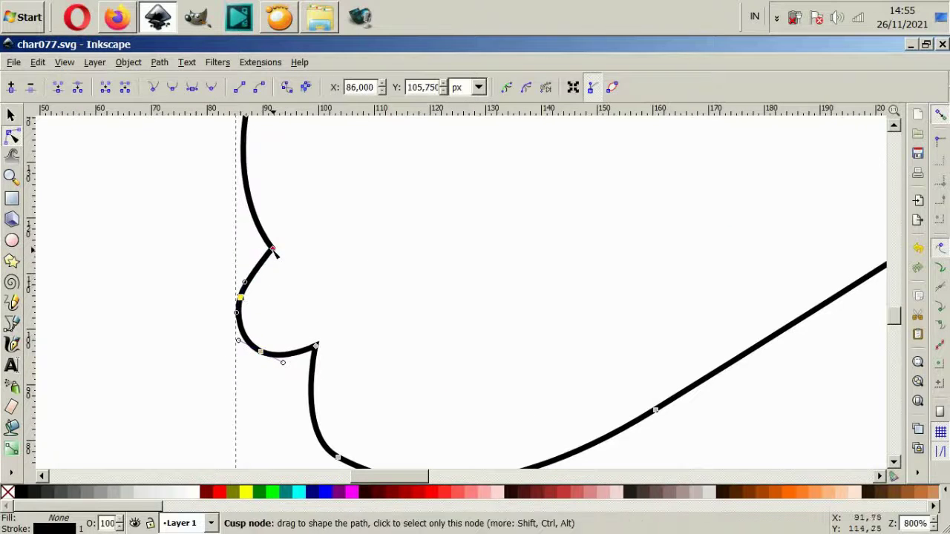
left_click_drag(274, 251, 258, 251)
mouse_move(315, 346)
left_mouse_down()
mouse_move(325, 353)
mouse_move(351, 333)
left_mouse_up()
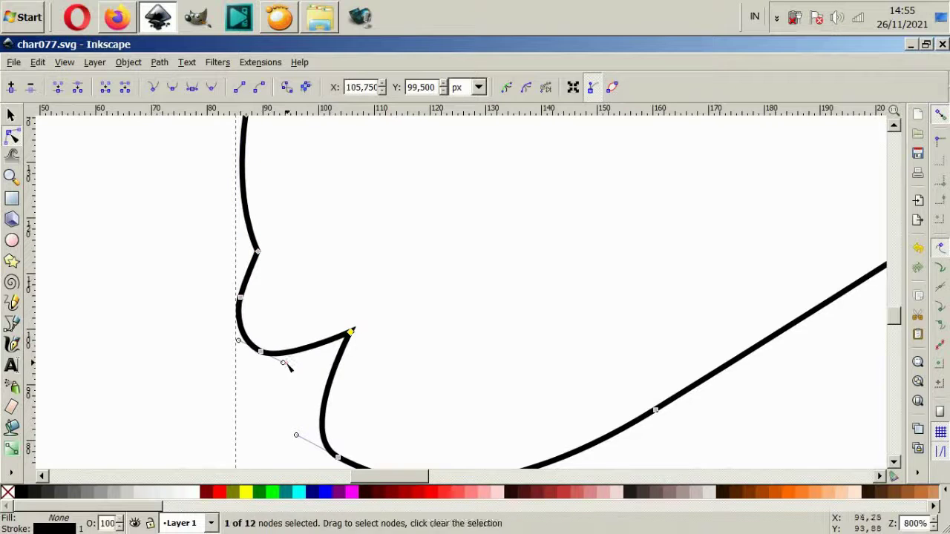
left_click_drag(283, 363, 300, 375)
left_click_drag(350, 332, 324, 352)
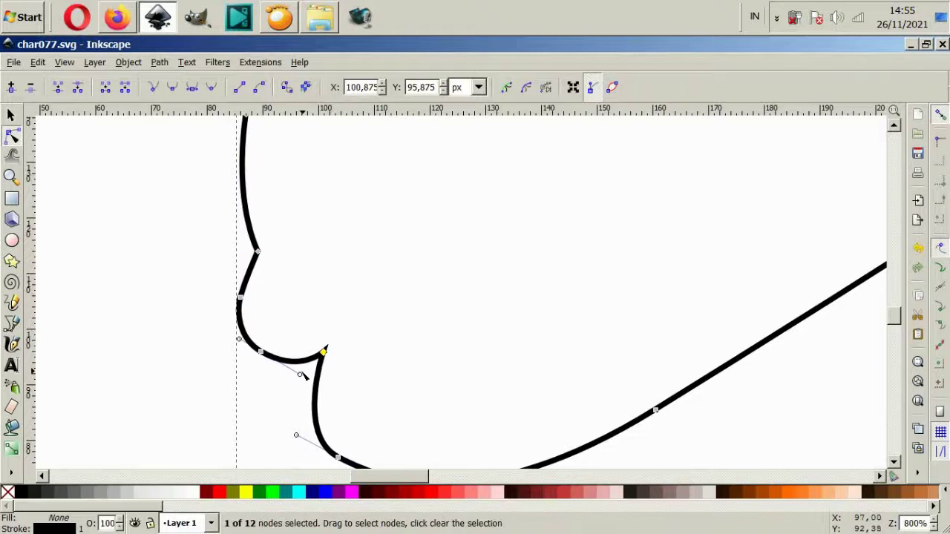
left_click(446, 409)
Smooth the chin and belly curve beneath the lip.
scroll(449, 416, "down", 2)
left_click(445, 440)
left_click_drag(394, 435, 405, 431)
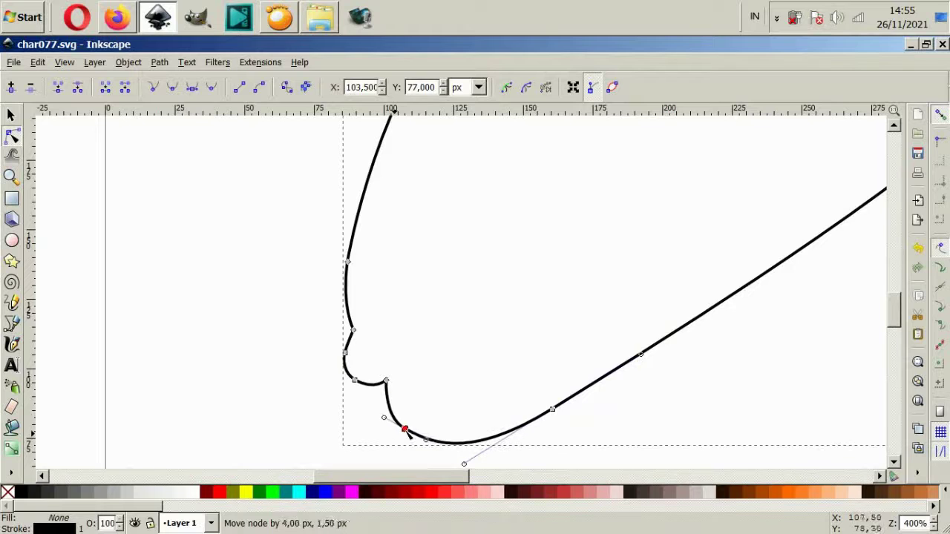
left_click_drag(551, 410, 570, 393)
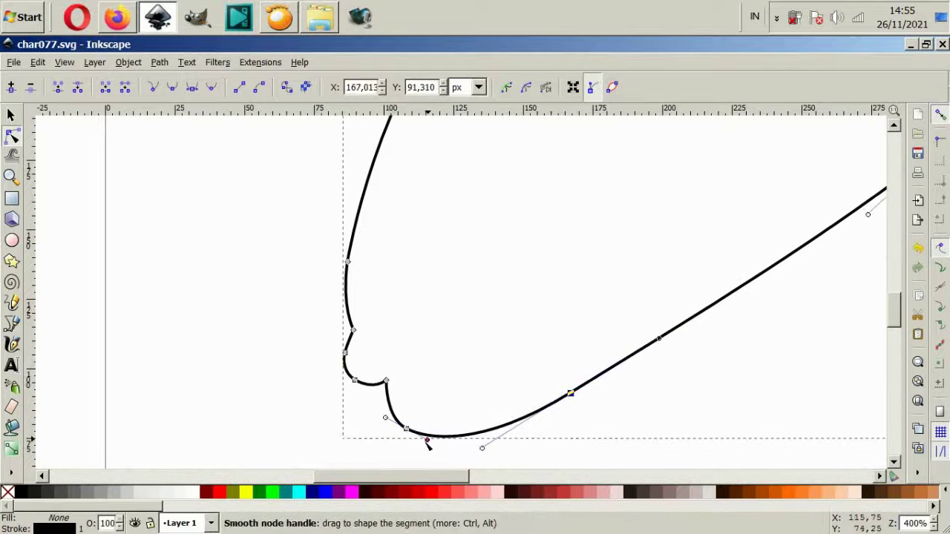
left_click(356, 438)
scroll(509, 373, "down", 2)
scroll(361, 393, "up", 2)
scroll(303, 258, "up", 2)
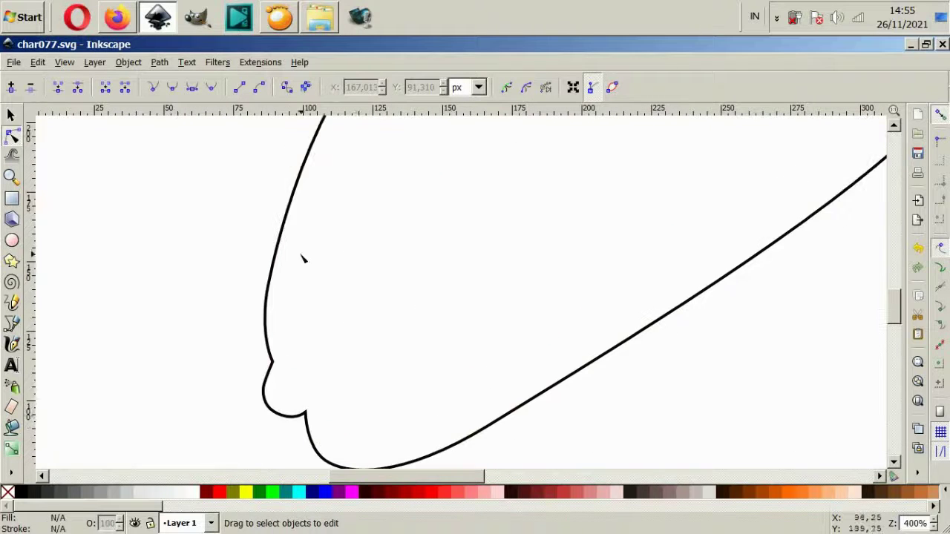
Begin a mouth shape behind the snout, then cancel the unfinished attempt.
left_click(13, 324)
scroll(286, 384, "up", 3)
left_click(295, 383)
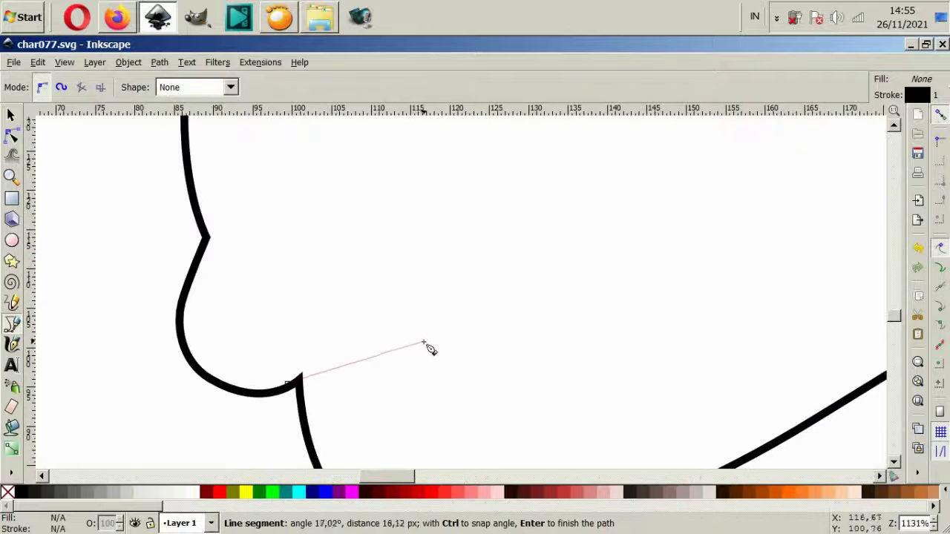
left_click_drag(424, 342, 498, 311)
left_click_drag(580, 273, 569, 297)
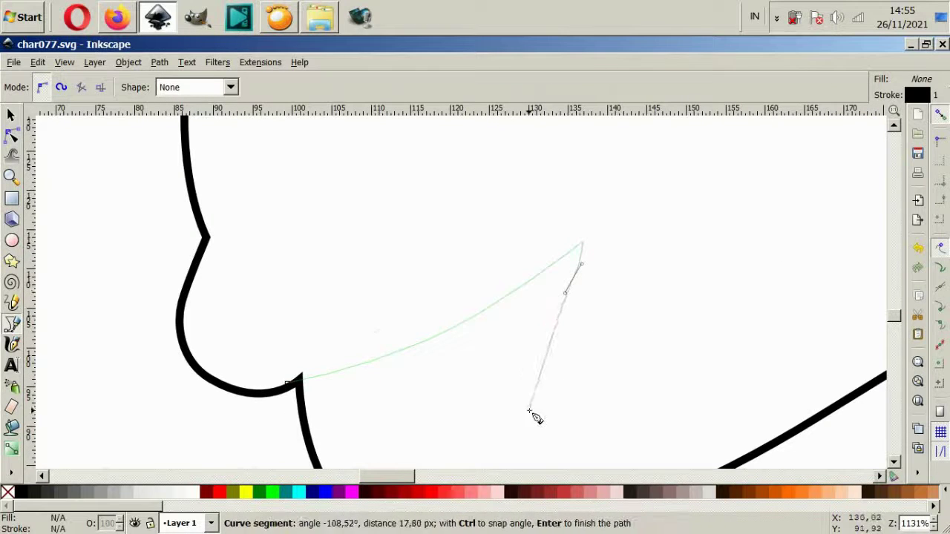
key("Escape")
scroll(284, 387, "down", 1)
Draw a closed curved mouth shape from the mouth corner down toward the chin.
left_click_drag(452, 309, 504, 290)
left_click(594, 229)
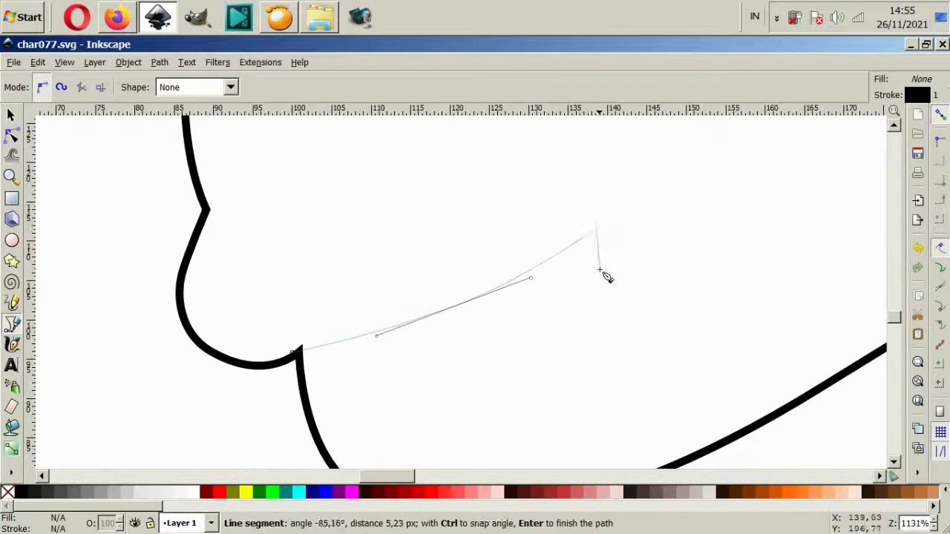
scroll(594, 281, "down", 2)
left_click_drag(484, 412, 406, 430)
left_click_drag(353, 391, 341, 343)
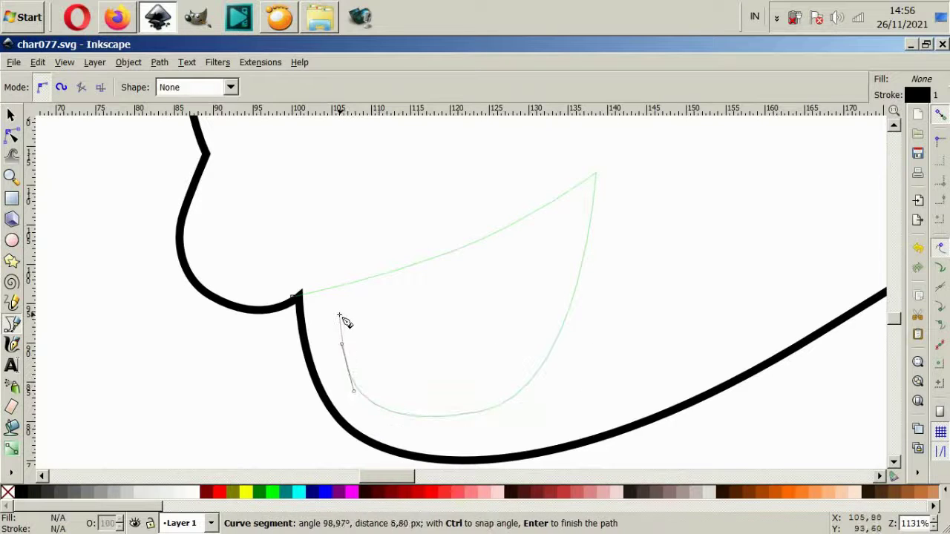
left_click(294, 301)
Fill the closed mouth shape solid black.
left_click(19, 492)
scroll(285, 347, "down", 1)
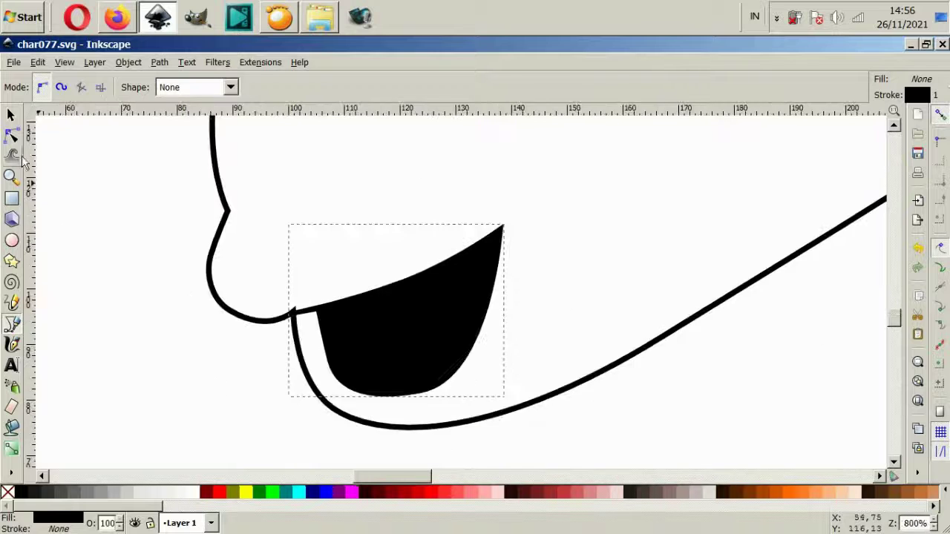
left_click(11, 136)
scroll(322, 334, "up", 2)
Drag the mouth-tip node to reshape the curve at the mouth corner.
scroll(131, 272, "up", 1)
left_click(142, 269)
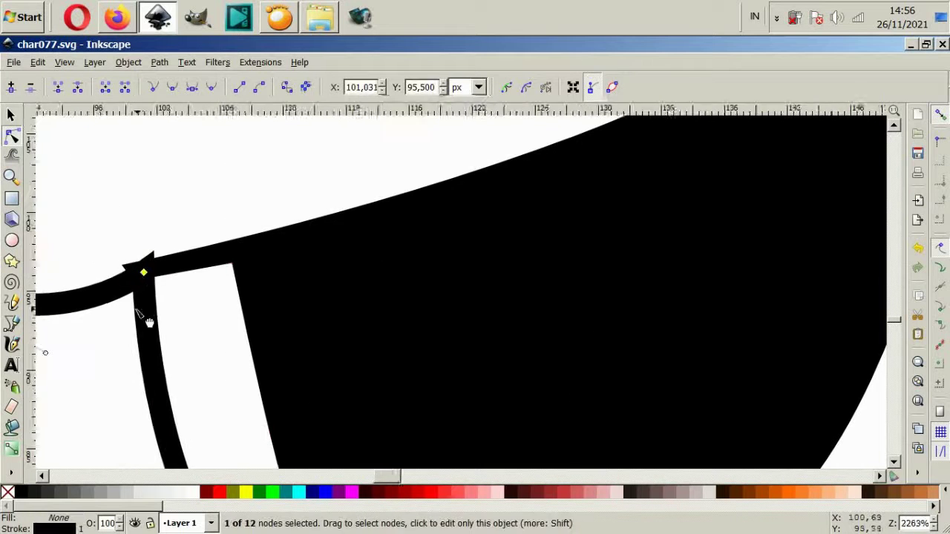
scroll(149, 323, "down", 2)
left_click_drag(159, 343, 142, 312)
scroll(142, 312, "down", 4)
left_click(488, 382)
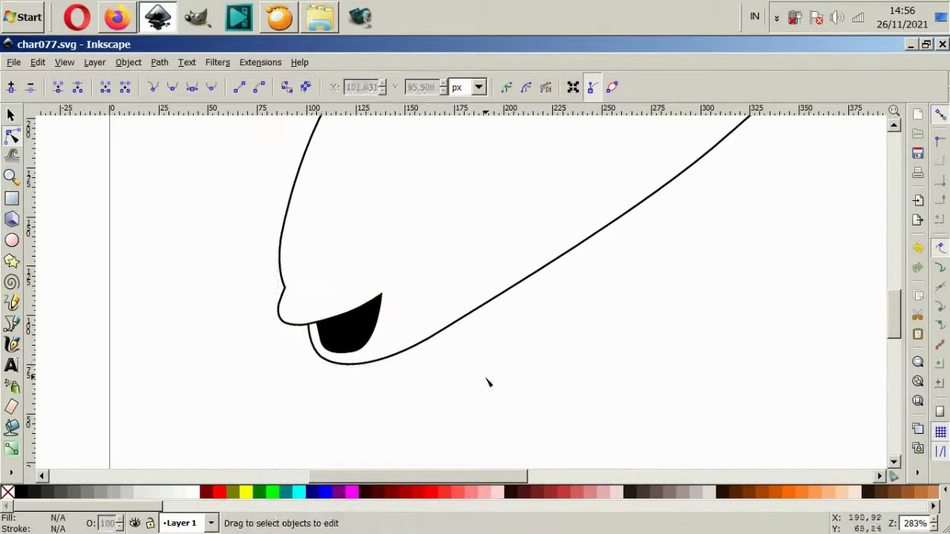
scroll(486, 379, "up", 2)
scroll(283, 401, "up", 1)
Nudge the head outline near the mouth corner and check a node higher up the snout.
left_click(289, 371)
scroll(289, 371, "up", 1)
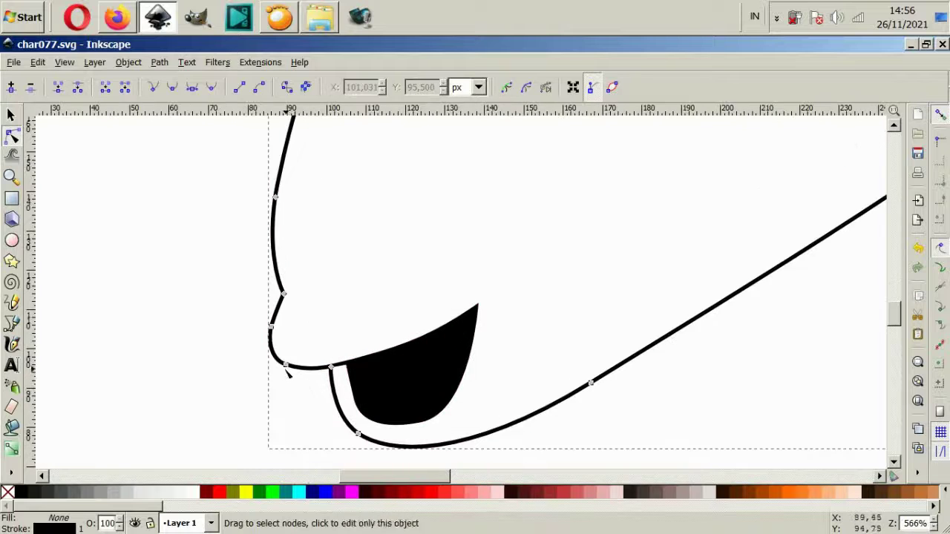
scroll(297, 339, "up", 1)
left_click_drag(289, 362, 300, 365)
left_click(350, 375)
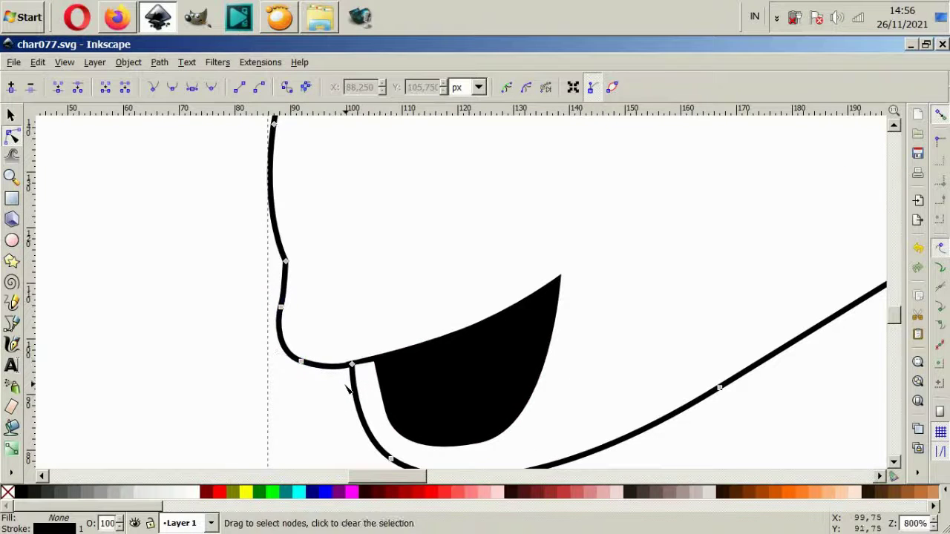
left_click(277, 239)
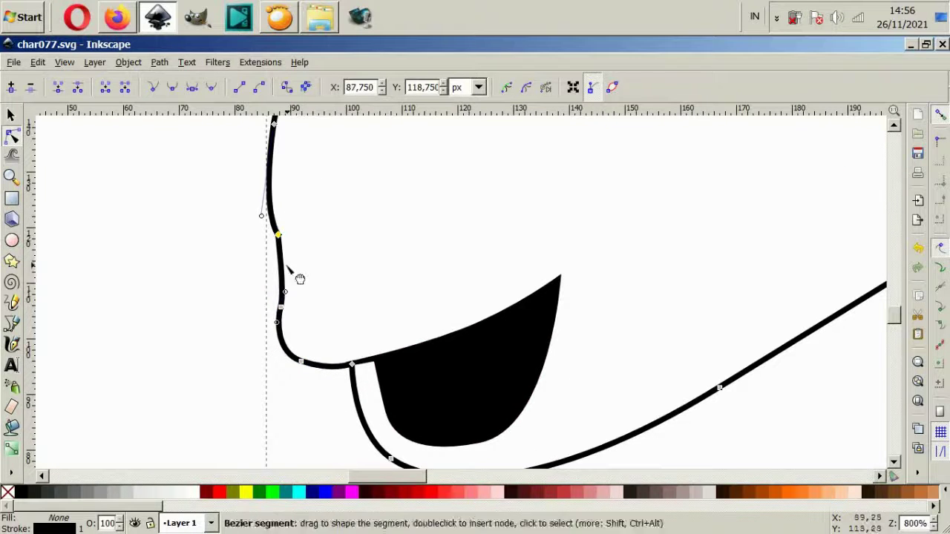
left_click(314, 218)
scroll(319, 237, "down", 2)
scroll(331, 257, "down", 2)
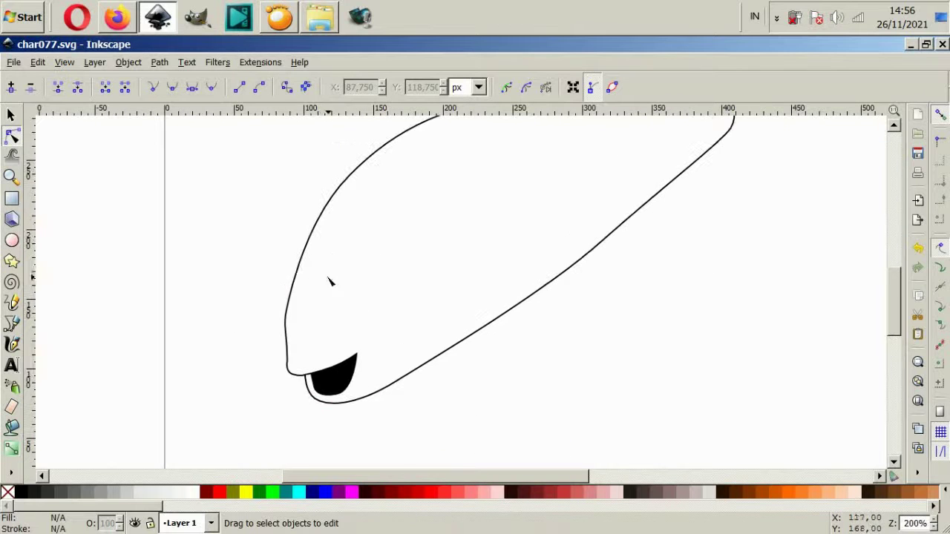
Pull the top curve of the body outline down, undoing a distorted edit.
left_click(295, 288)
left_click_drag(407, 394, 399, 389)
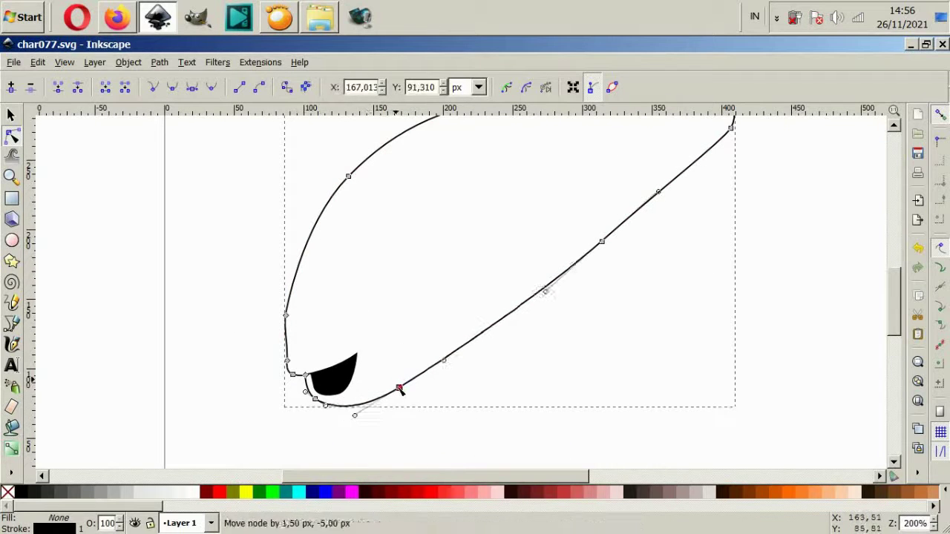
key("ctrl+z")
scroll(414, 255, "down", 1)
left_click_drag(292, 153, 463, 229)
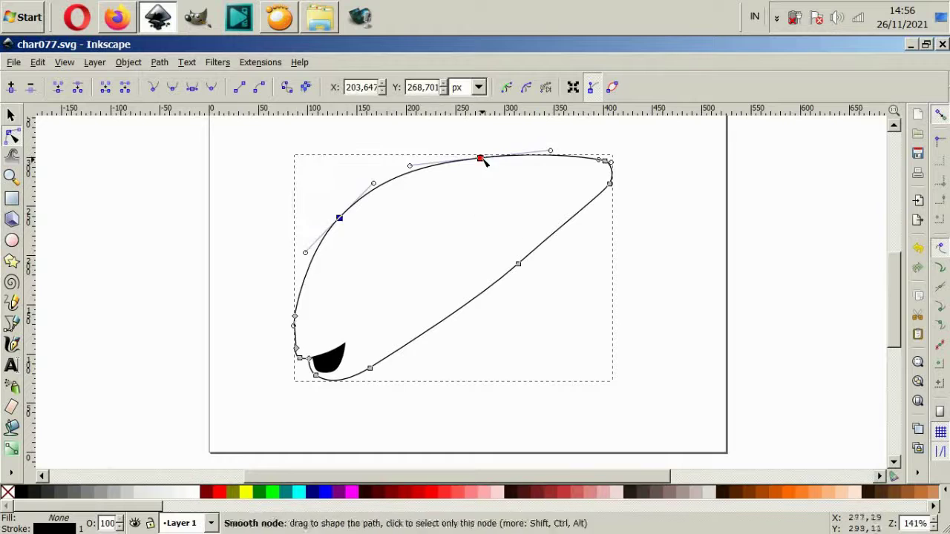
left_click_drag(483, 158, 478, 191)
left_click(537, 354)
Reshape the left side of the snout.
scroll(306, 348, "up", 1)
scroll(317, 401, "up", 1)
left_click(282, 305)
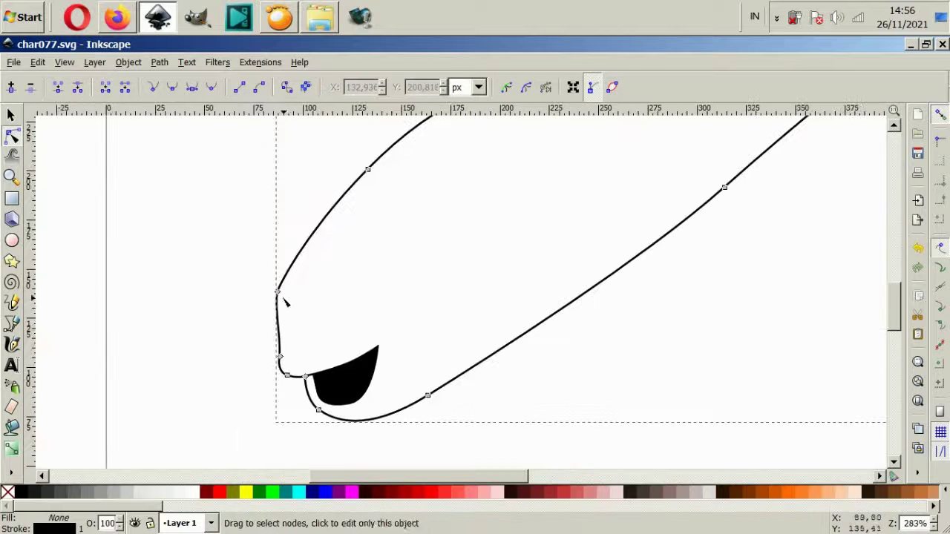
mouse_move(271, 262)
left_mouse_down()
mouse_move(295, 276)
mouse_move(283, 280)
left_mouse_up()
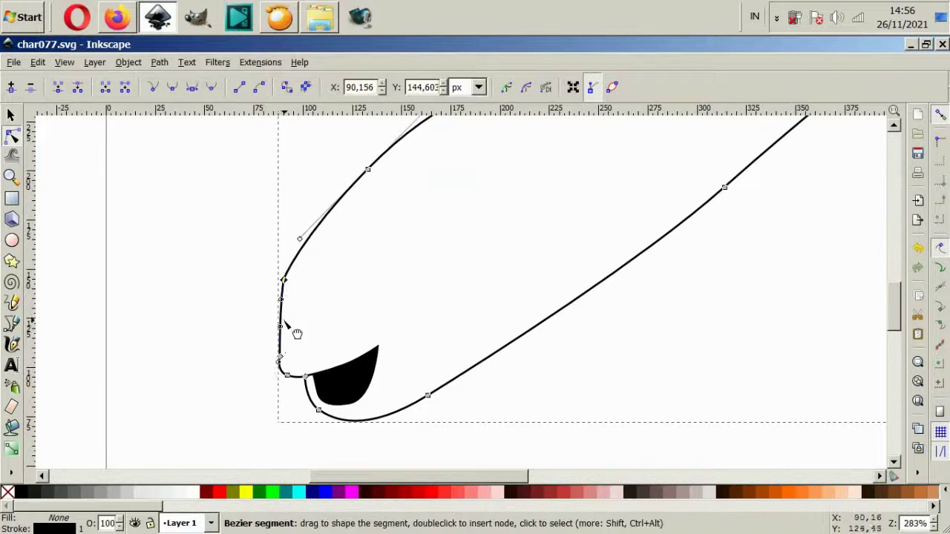
left_click(253, 340)
left_click(195, 291)
scroll(195, 290, "up", 1)
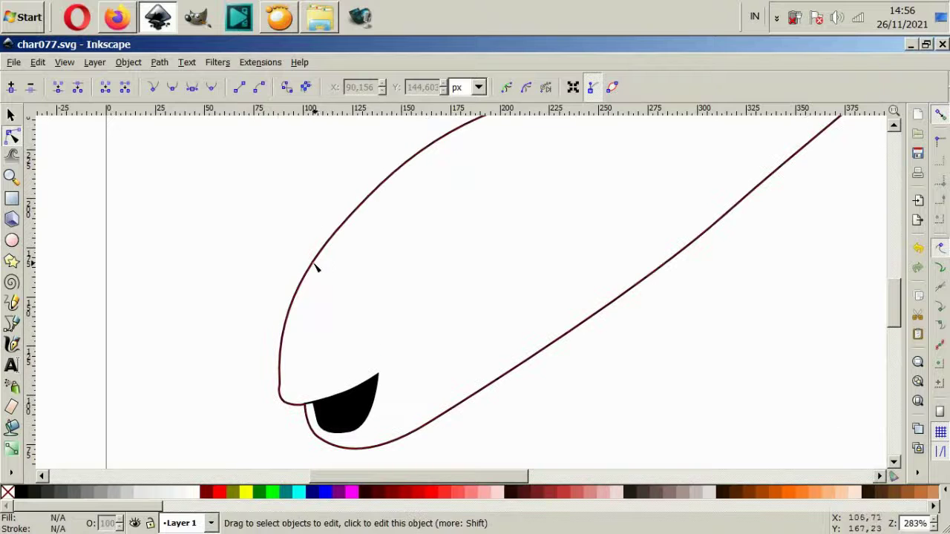
Bend the head and forehead curves outward and pull the top-right tip inward.
left_click(319, 263)
left_click_drag(368, 197, 353, 231)
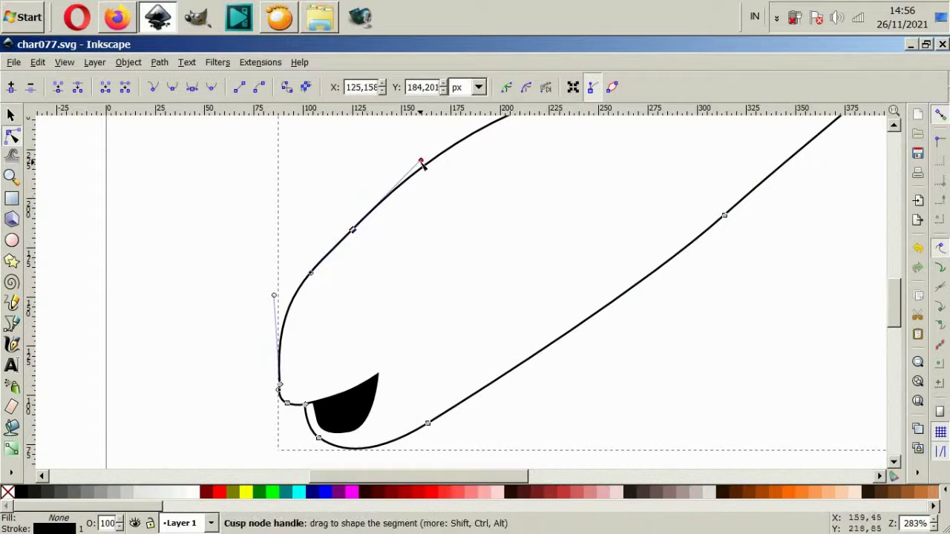
left_click_drag(423, 166, 436, 137)
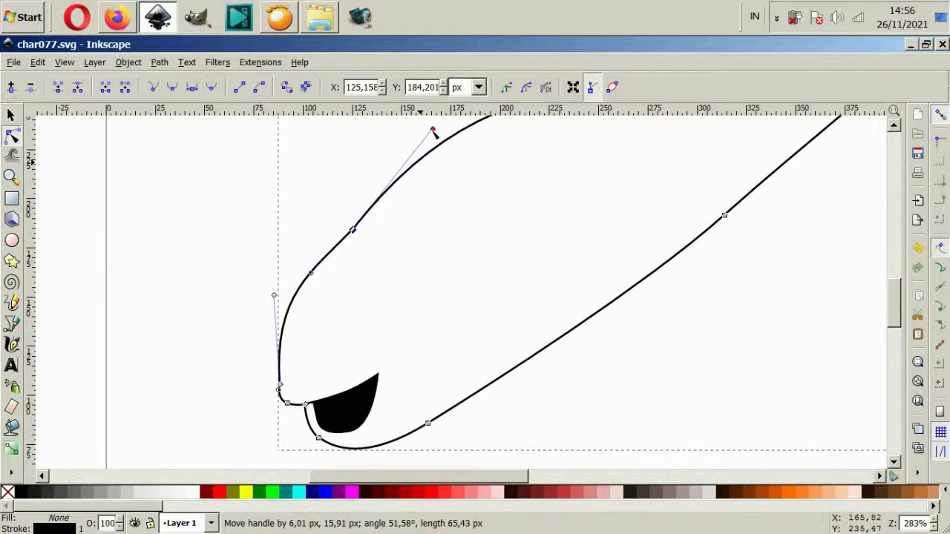
key("minus")
left_click_drag(752, 159, 696, 210)
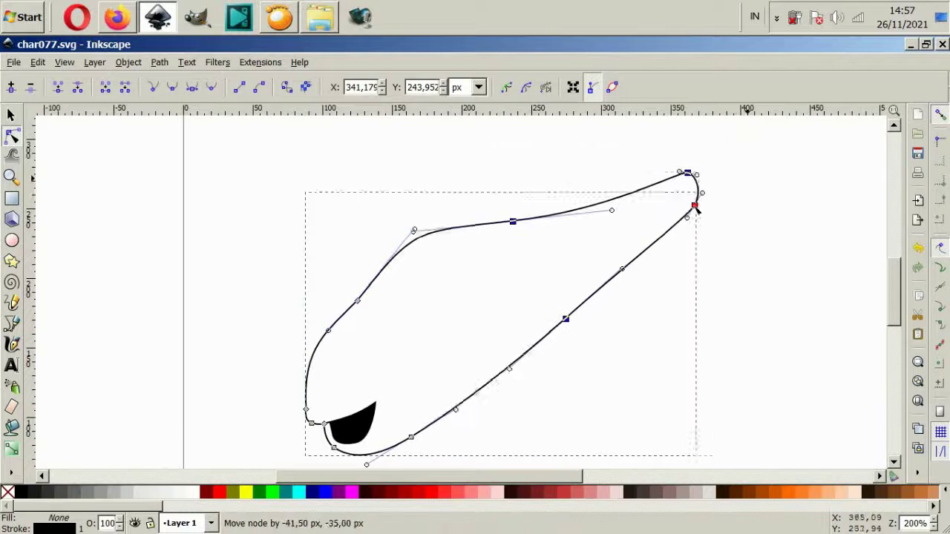
left_click(675, 286)
Raise the top curve, narrow the right side, and reshape the lower-right belly curve.
left_click(544, 221)
left_click_drag(544, 221, 550, 207)
left_click_drag(699, 174, 665, 179)
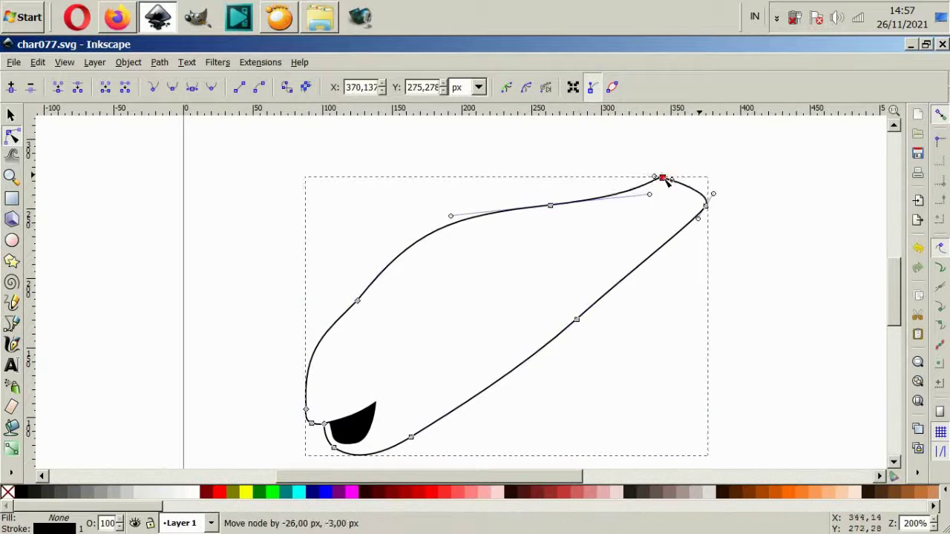
left_click_drag(709, 208, 642, 216)
left_click_drag(576, 319, 538, 358)
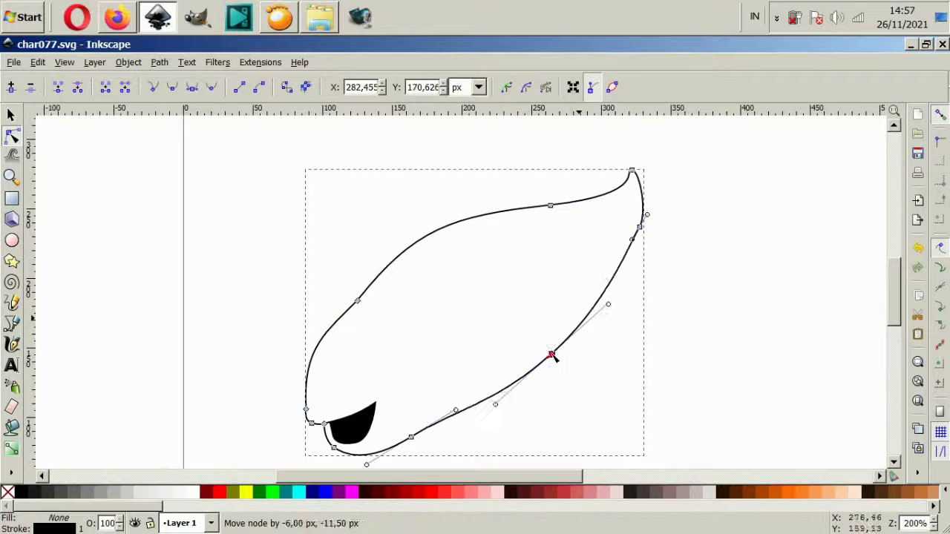
left_click(642, 229)
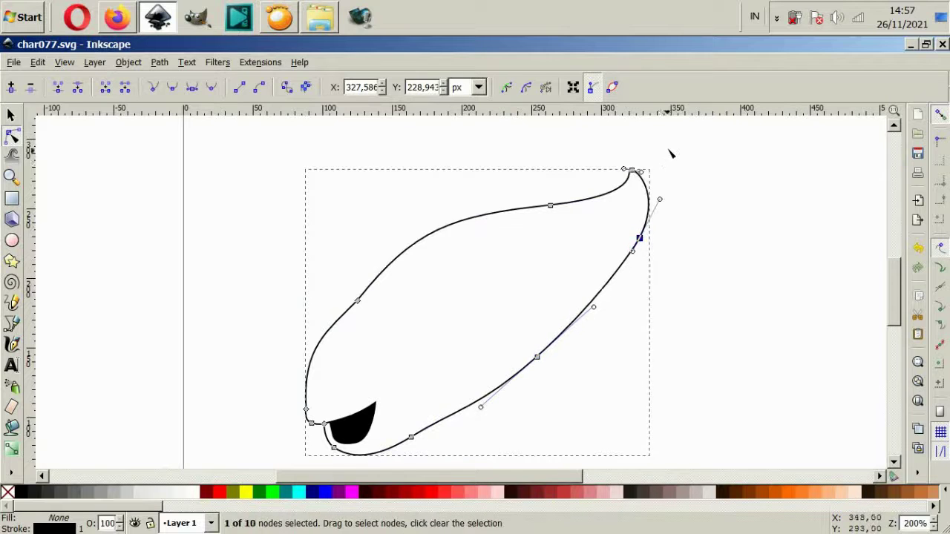
Sharpen and round the body's upper-right end into a curled, pointed tail tip.
scroll(671, 154, "up", 2)
mouse_move(614, 195)
left_mouse_down()
mouse_move(635, 193)
mouse_move(598, 192)
left_mouse_up()
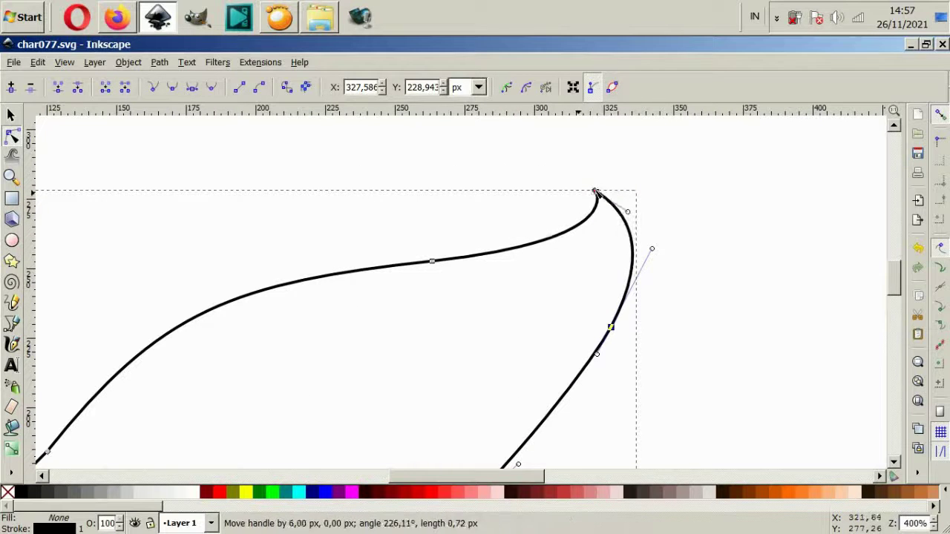
key("Tab")
mouse_move(624, 246)
left_mouse_down()
mouse_move(578, 245)
mouse_move(585, 233)
left_mouse_up()
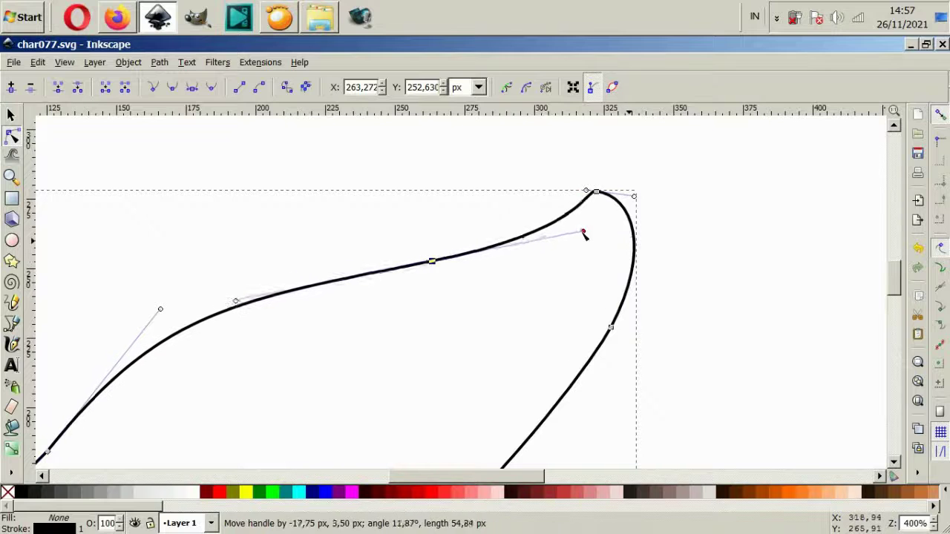
left_click_drag(610, 328, 570, 347)
mouse_move(639, 211)
left_mouse_down()
mouse_move(627, 192)
mouse_move(577, 197)
left_mouse_up()
key("Escape")
scroll(551, 319, "down", 2)
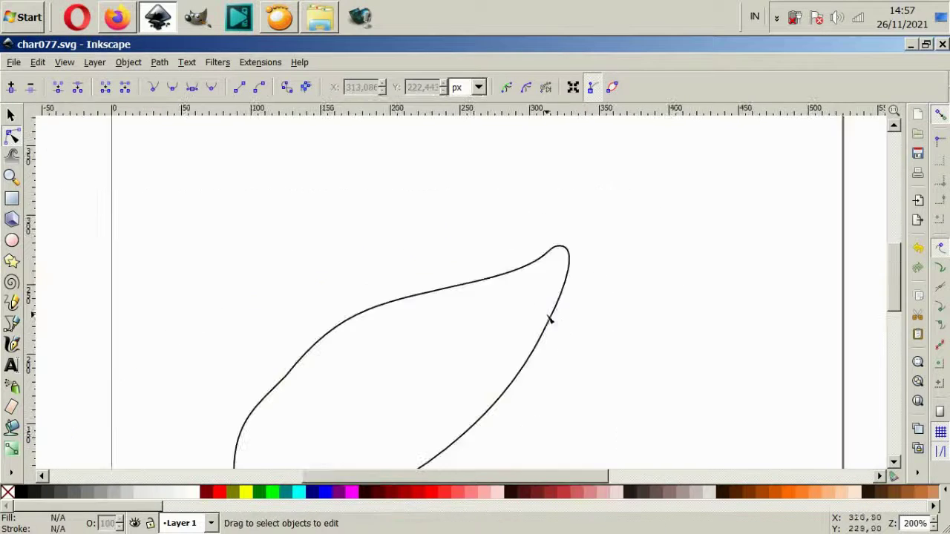
scroll(569, 325, "down", 4)
scroll(552, 334, "up", 1)
scroll(520, 331, "down", 1)
Select the body outline and mouth together and rotate them to lie more horizontally.
scroll(475, 327, "down", 2)
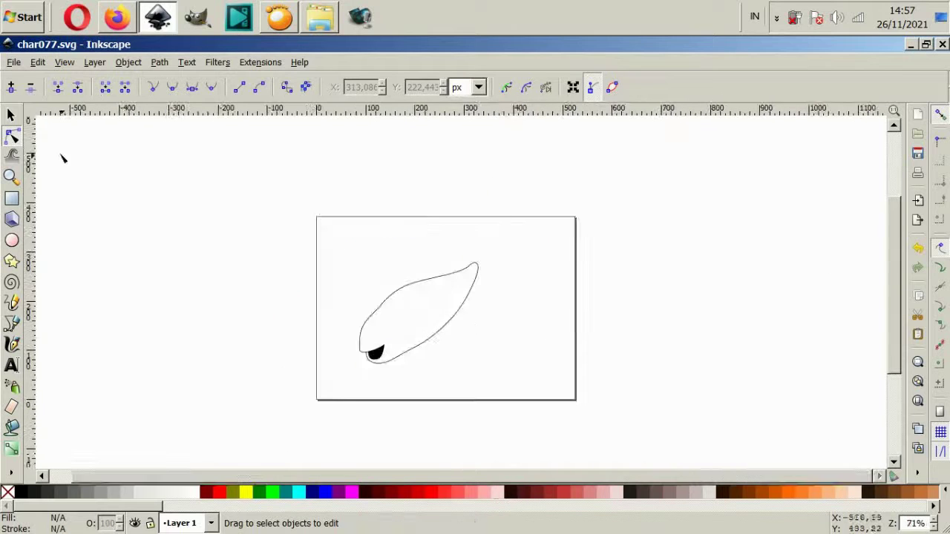
left_click(11, 115)
scroll(399, 308, "up", 1)
left_click_drag(313, 242, 541, 429)
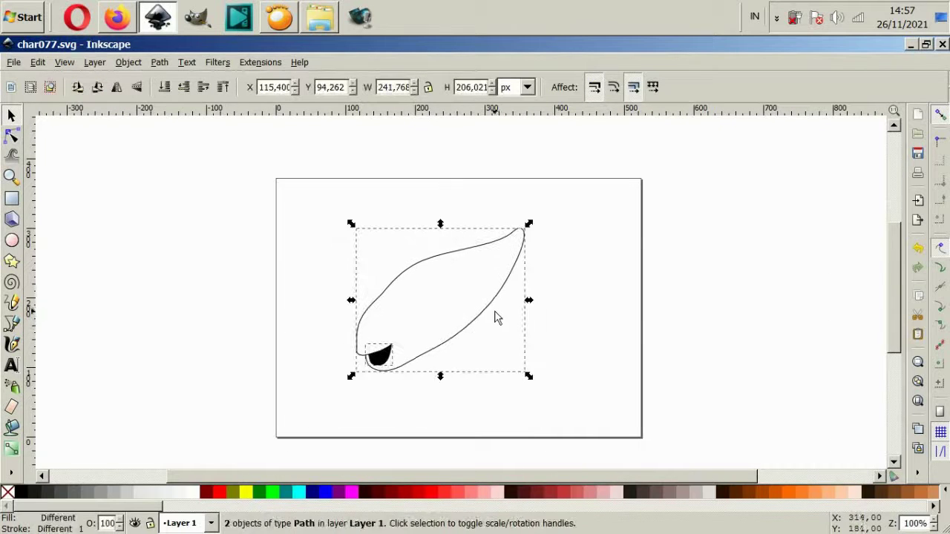
mouse_move(312, 190)
left_mouse_down()
mouse_move(608, 412)
mouse_move(537, 456)
left_mouse_up()
scroll(568, 418, "up", 2)
left_click(461, 326)
left_click_drag(515, 318, 567, 342)
left_click(685, 395)
Adjust the body outline's lower nodes to smooth the chin curve under the mouth.
scroll(335, 415, "up", 2)
left_click(329, 393)
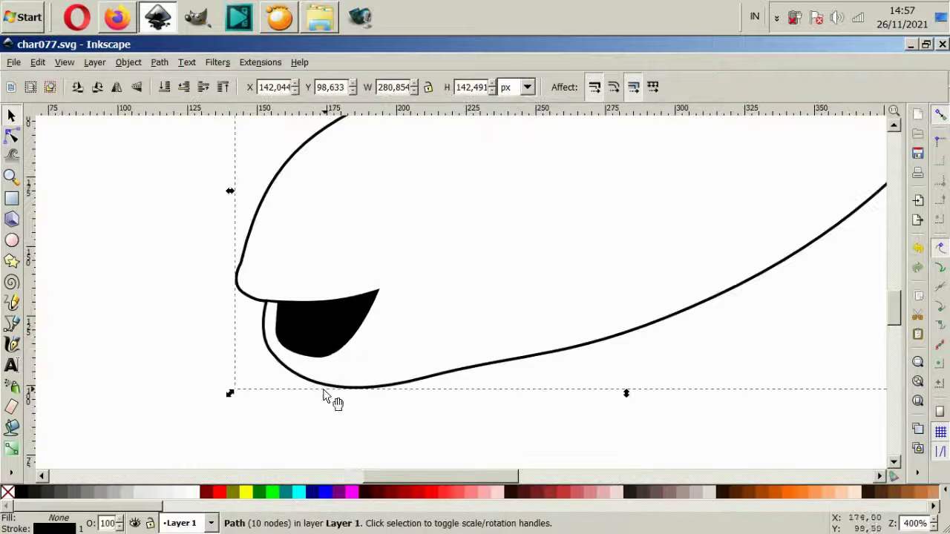
left_click(11, 136)
left_click_drag(425, 380, 399, 378)
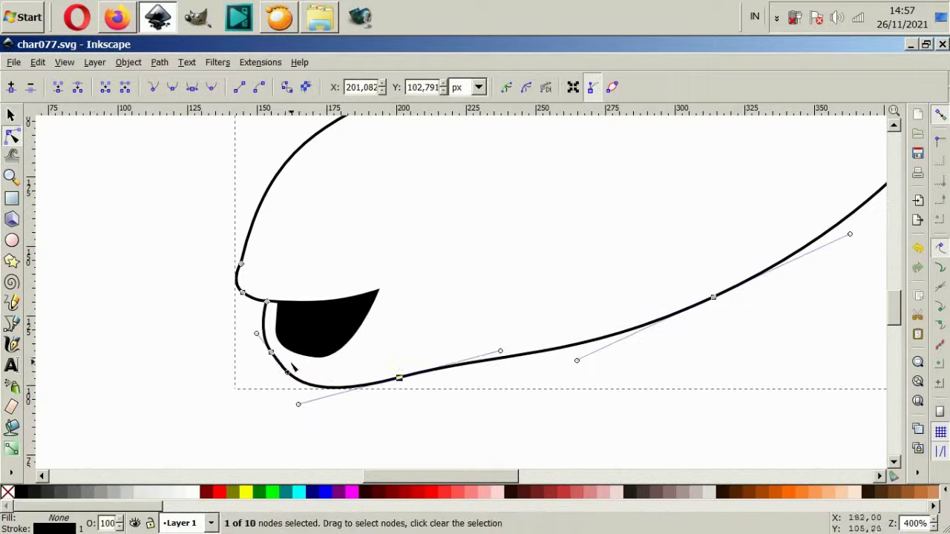
left_click_drag(271, 351, 270, 362)
left_click_drag(397, 389, 389, 371)
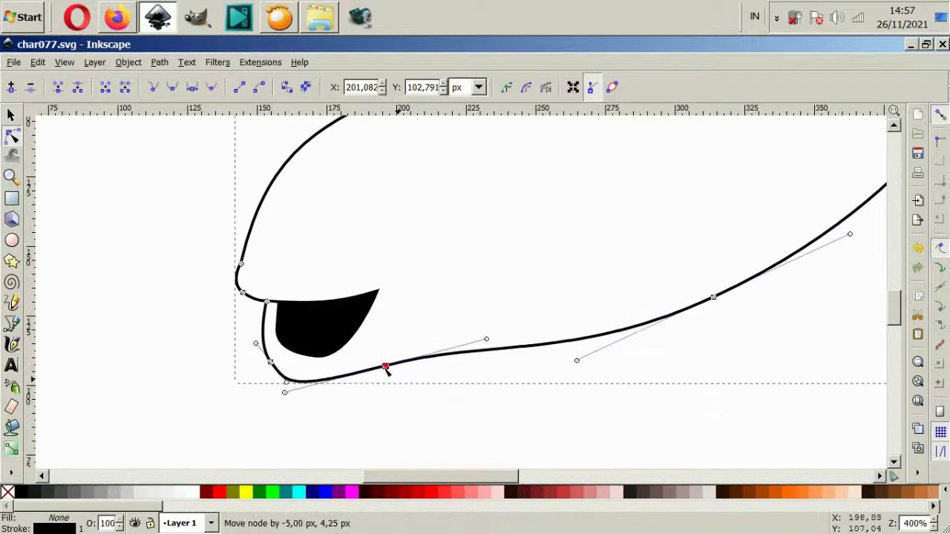
left_click_drag(290, 397, 302, 394)
left_click(332, 351)
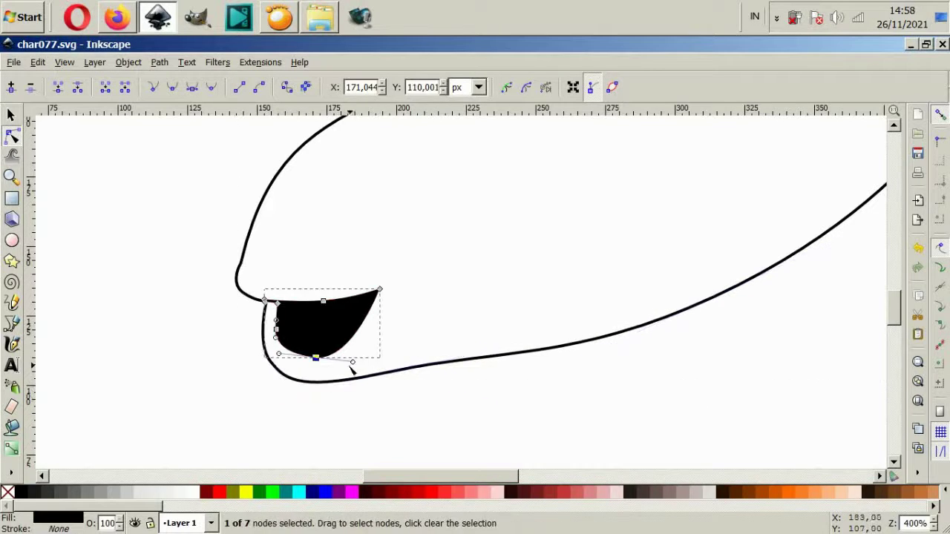
key("Escape")
key("Escape")
key("minus")
key("minus")
key("plus")
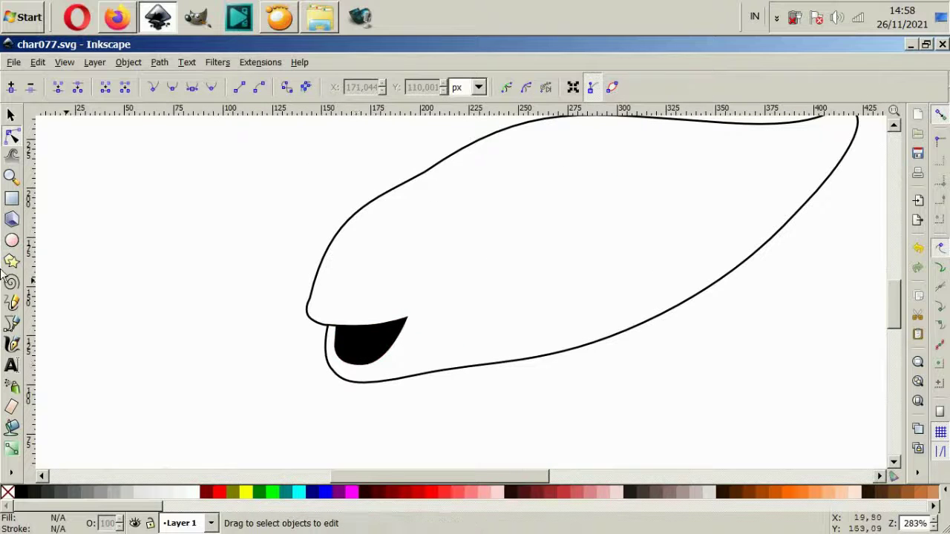
Draw an ellipse above the mouth and make it a fully opaque black oval.
left_click(11, 240)
scroll(423, 313, "up", 1)
left_click_drag(409, 254, 461, 310)
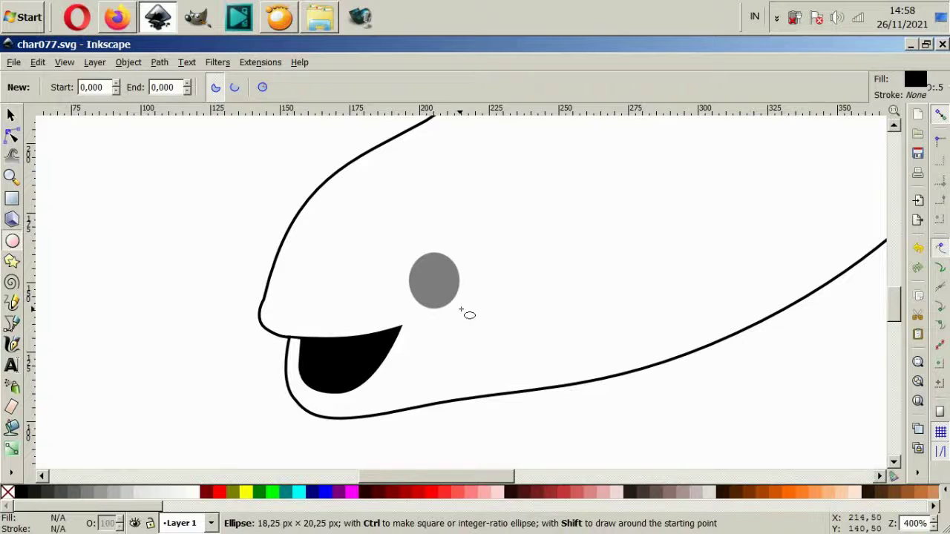
left_click(11, 115)
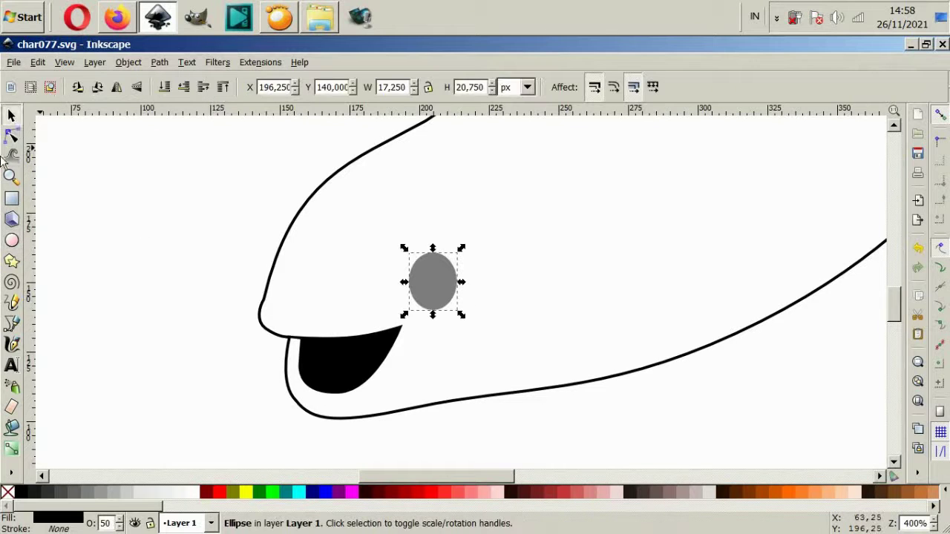
left_click(127, 63)
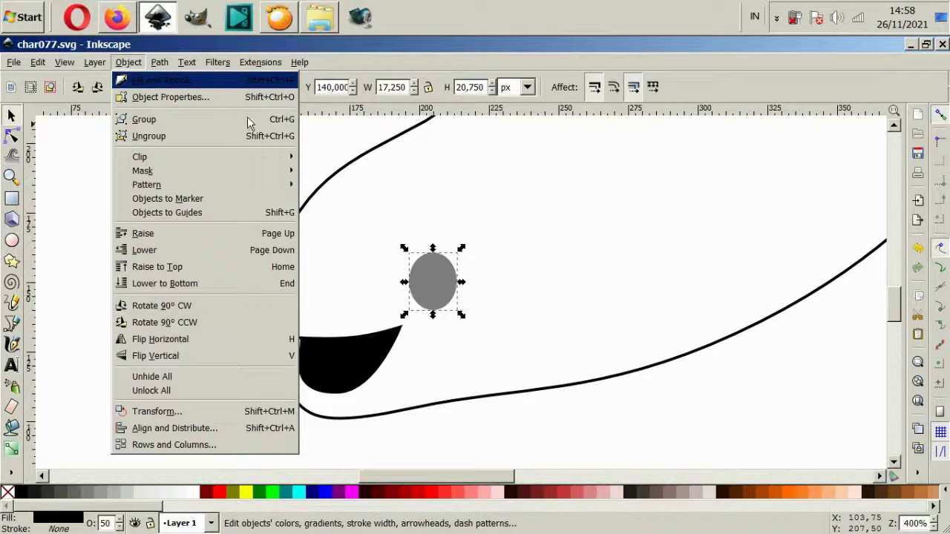
key("Return")
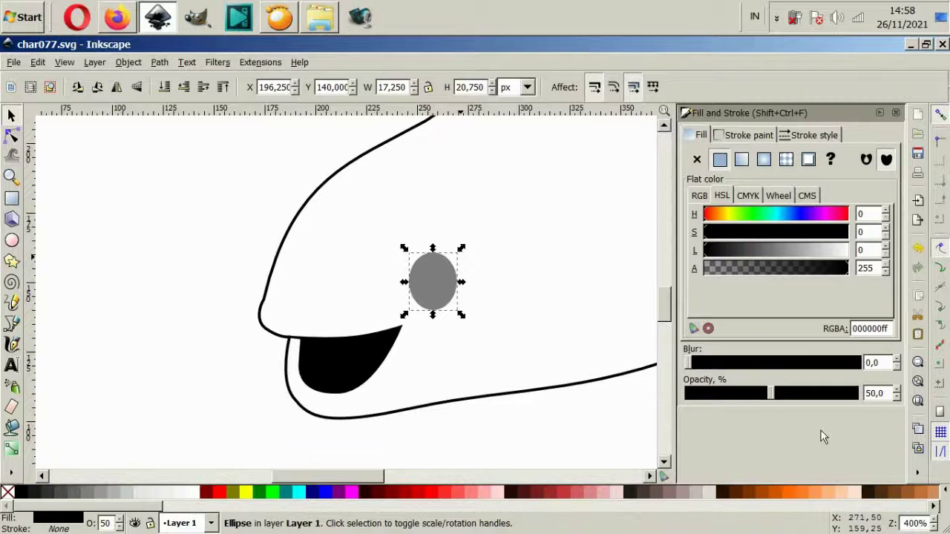
left_click_drag(772, 393, 857, 393)
scroll(435, 269, "up", 1)
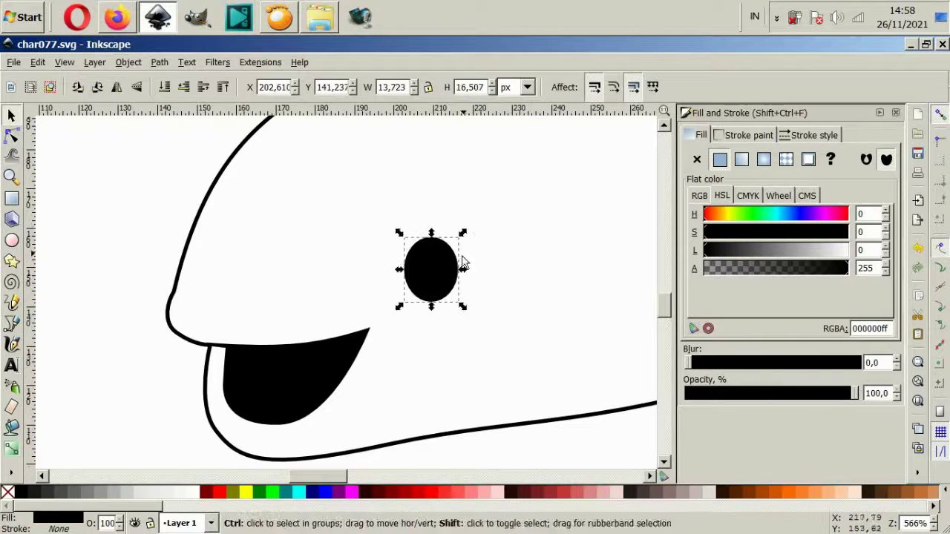
scroll(445, 261, "up", 2)
Add a smaller f9f9f9 near-white oval inside the black eye oval.
mouse_move(445, 261)
left_mouse_down()
mouse_move(272, 283)
mouse_move(422, 282)
left_mouse_up()
left_click_drag(468, 195, 441, 236)
left_click(190, 492)
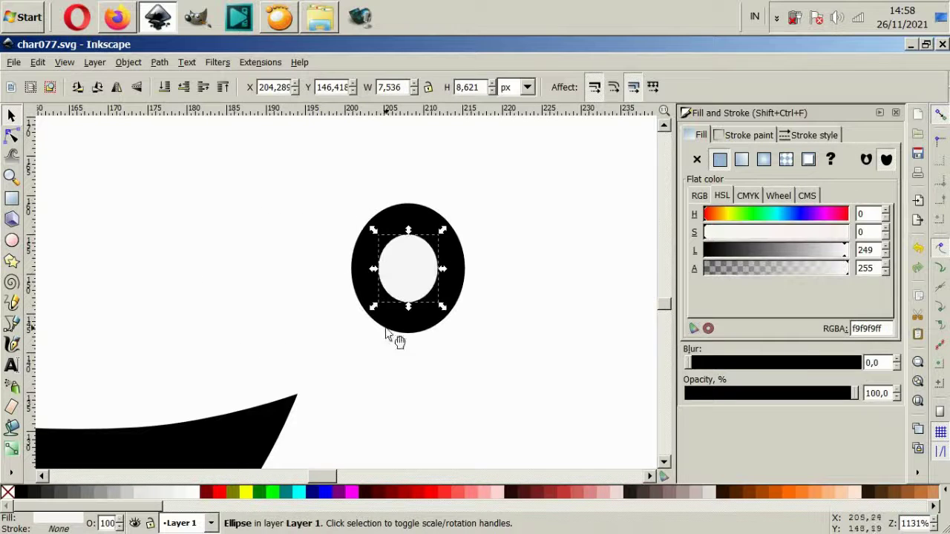
mouse_move(396, 334)
left_mouse_down()
mouse_move(424, 301)
mouse_move(434, 239)
left_mouse_up()
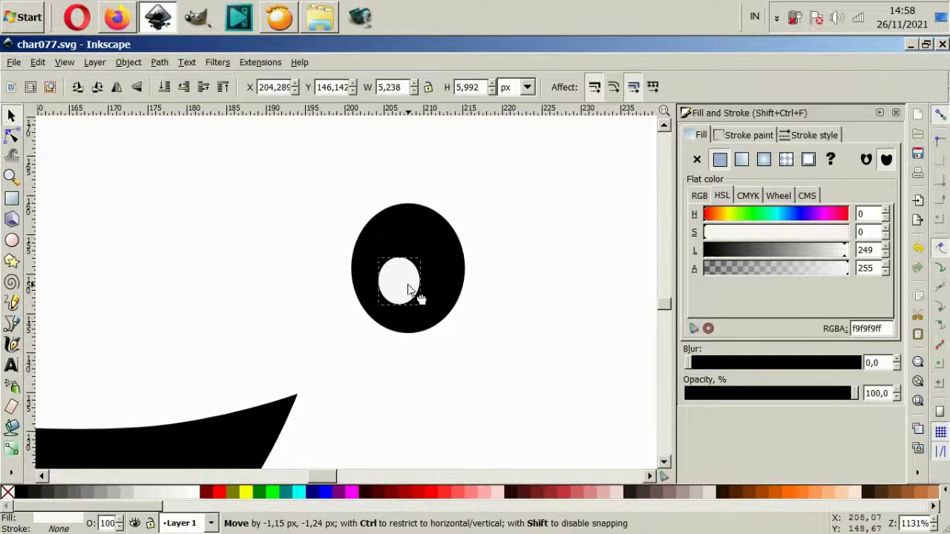
left_click_drag(417, 280, 453, 236)
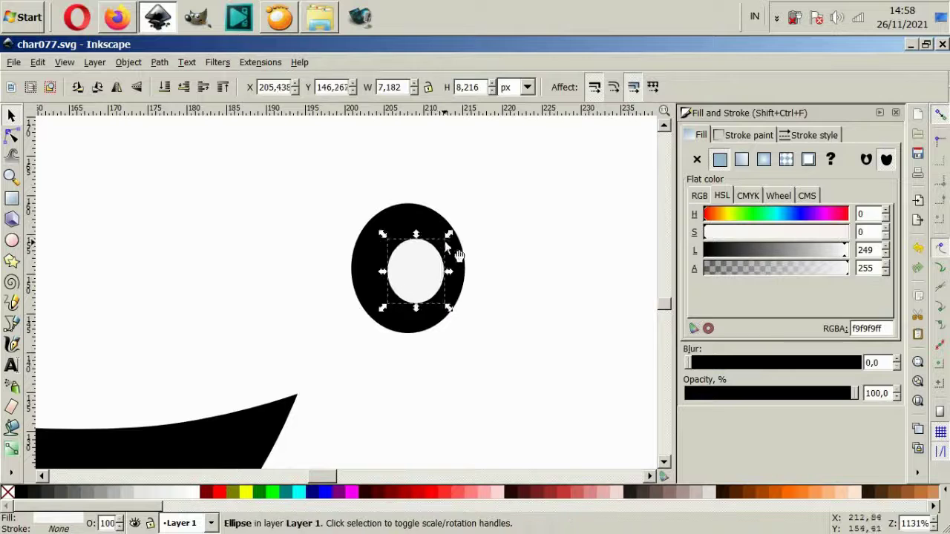
scroll(440, 266, "up", 2)
scroll(390, 384, "down", 5)
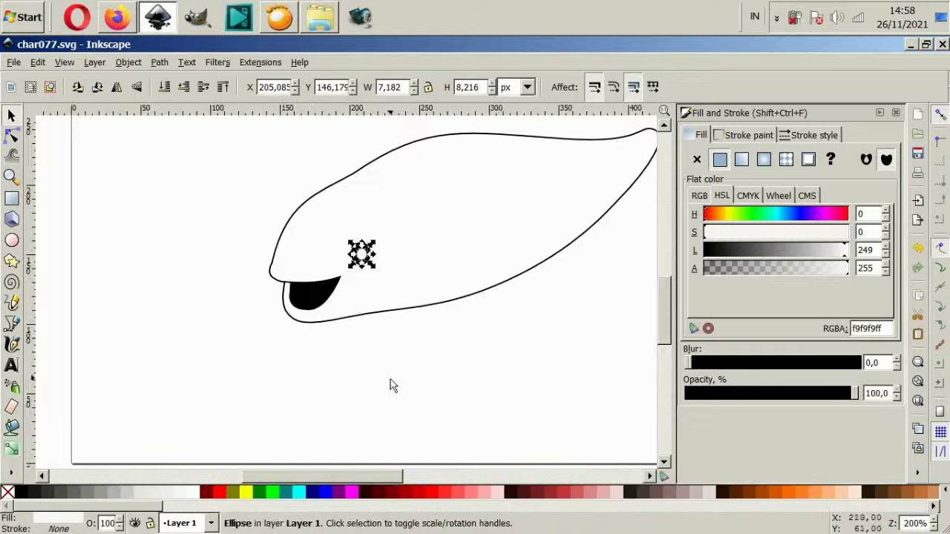
left_click(382, 275)
scroll(382, 276, "up", 3)
left_click_drag(348, 297, 445, 208)
scroll(401, 256, "up", 1)
Reshape the mouth-corner node and its handle on the head outline.
left_click(401, 256)
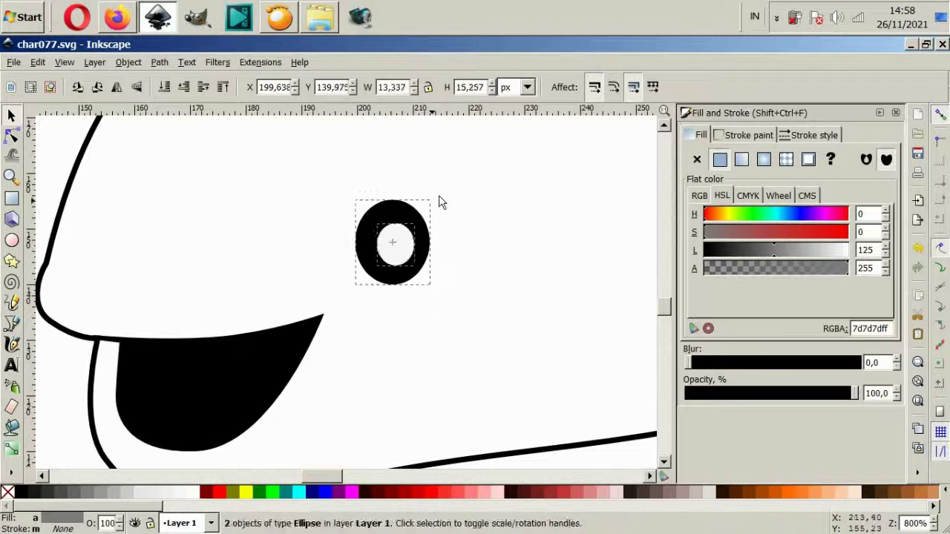
left_click(84, 371)
scroll(85, 371, "left", 4)
left_click(157, 318)
left_click(11, 138)
scroll(148, 312, "up", 2)
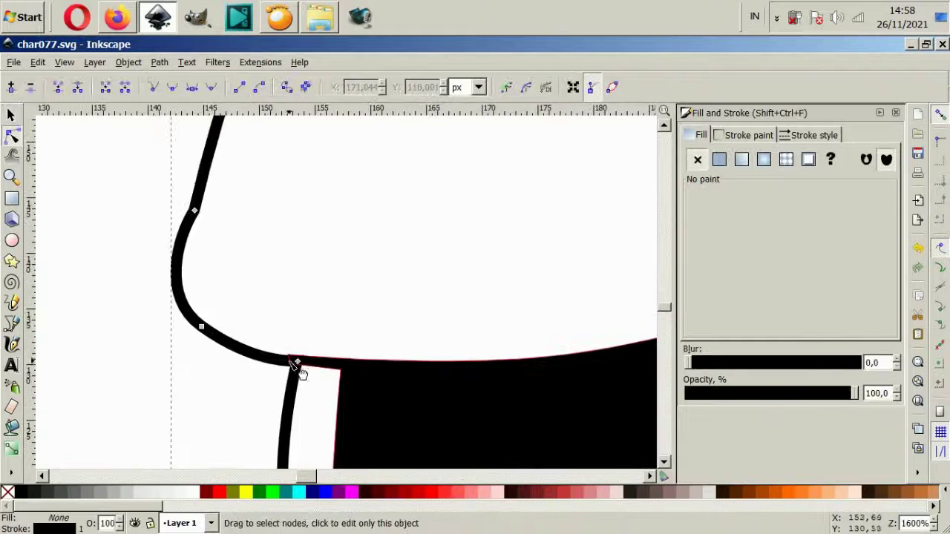
mouse_move(292, 361)
left_mouse_down()
mouse_move(299, 371)
mouse_move(297, 357)
mouse_move(228, 361)
mouse_move(301, 362)
left_mouse_up()
left_click_drag(230, 365, 233, 368)
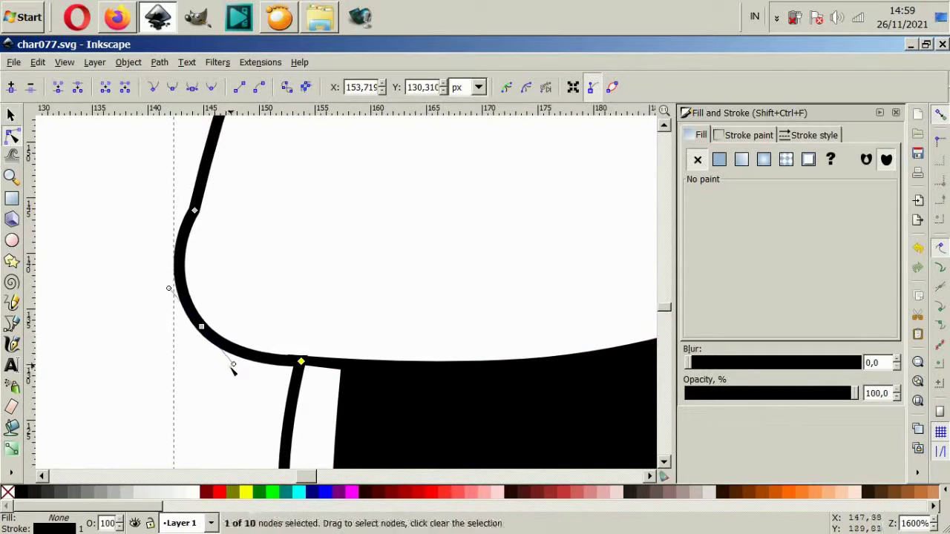
left_click_drag(195, 213, 214, 193)
left_click(121, 297)
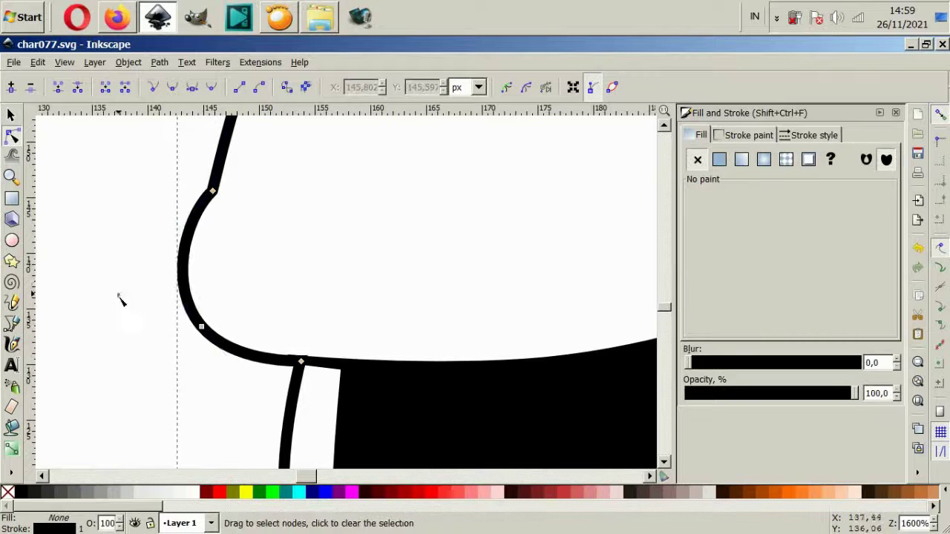
Pull the black mouth's tip node left and adjust a node on the lower body curve.
scroll(182, 397, "down", 3)
scroll(181, 397, "down", 2)
scroll(67, 345, "up", 2)
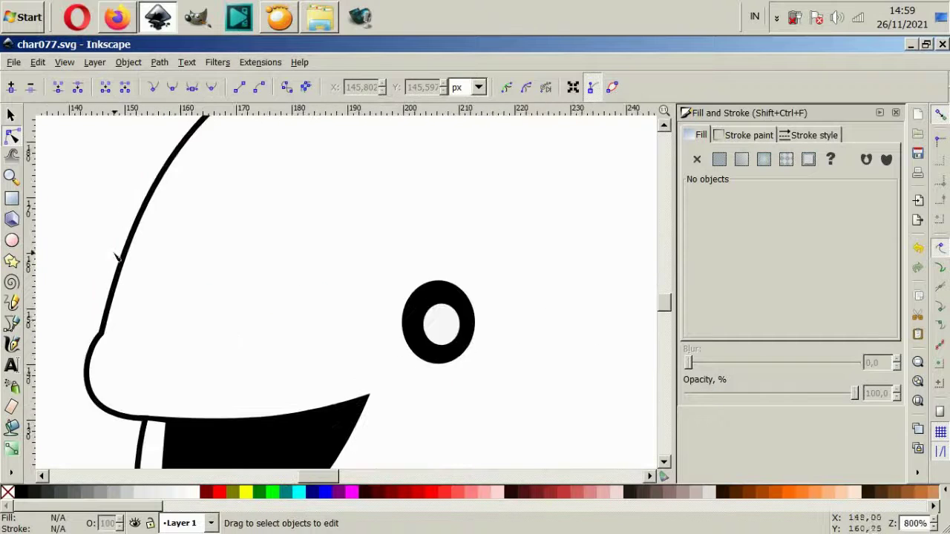
left_click(160, 398)
scroll(198, 319, "down", 1)
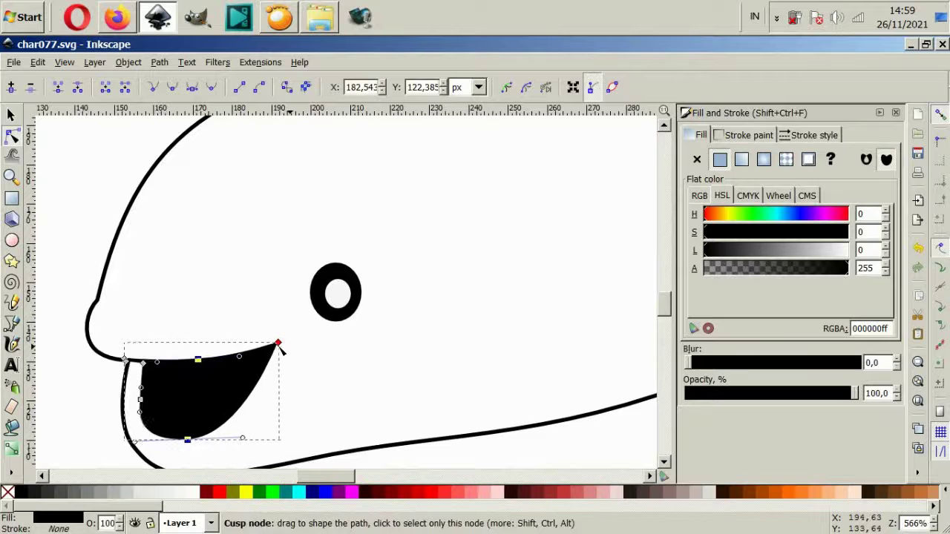
left_click_drag(288, 344, 269, 347)
left_click(189, 436)
scroll(189, 436, "down", 2)
left_click(245, 413)
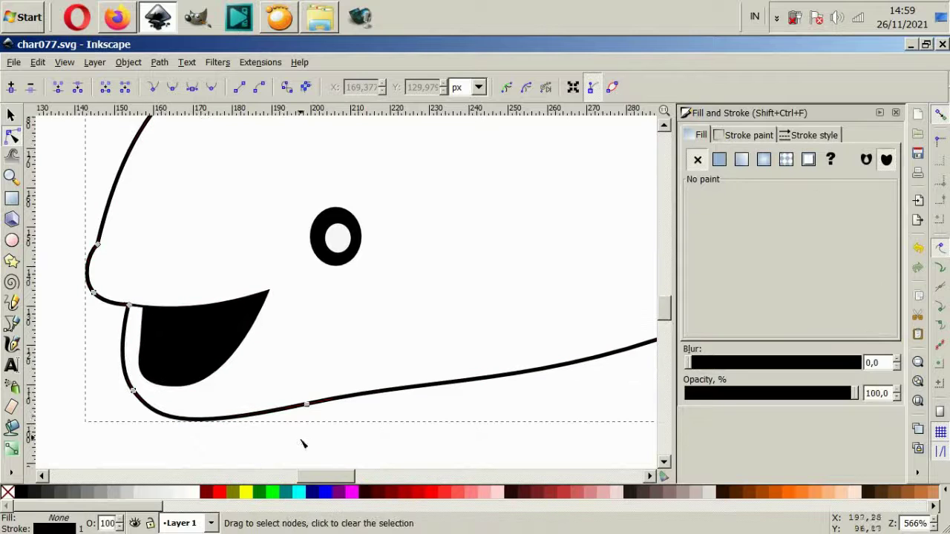
left_click_drag(308, 406, 304, 396)
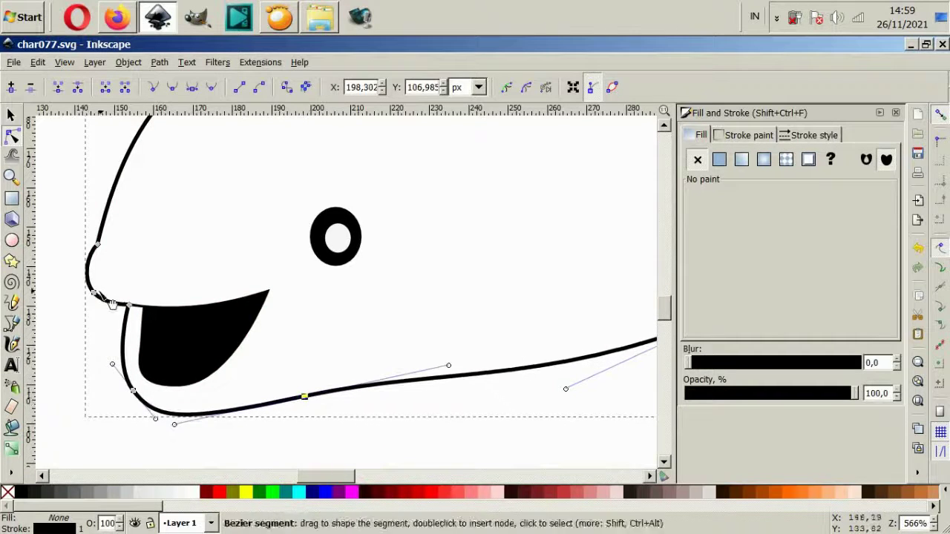
Start a new Bezier curve from the snout front along the mouth edge.
scroll(303, 395, "up", 2)
left_click(21, 325)
left_click(62, 307)
left_click_drag(130, 361, 186, 367)
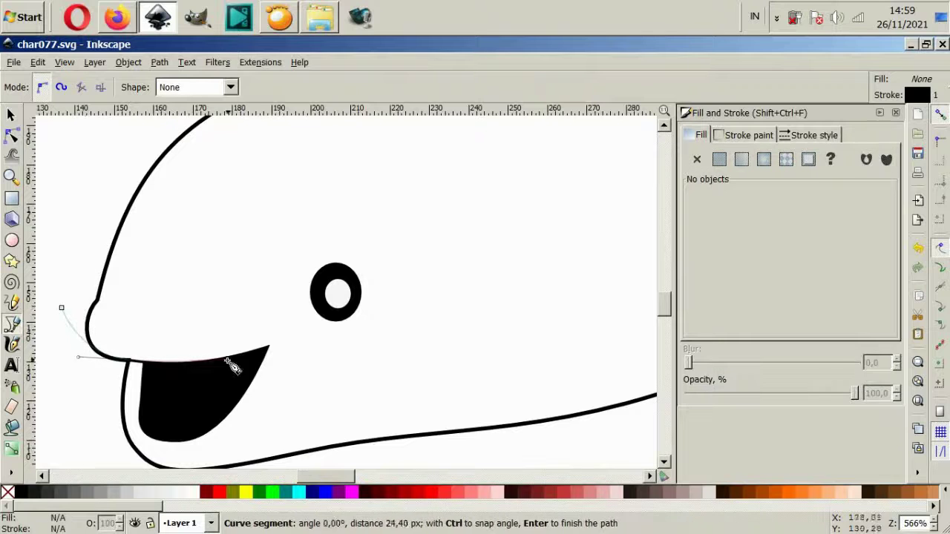
Finish drawing the closed beak shape from the mouth edge up to the snout front.
left_click_drag(269, 347, 280, 355)
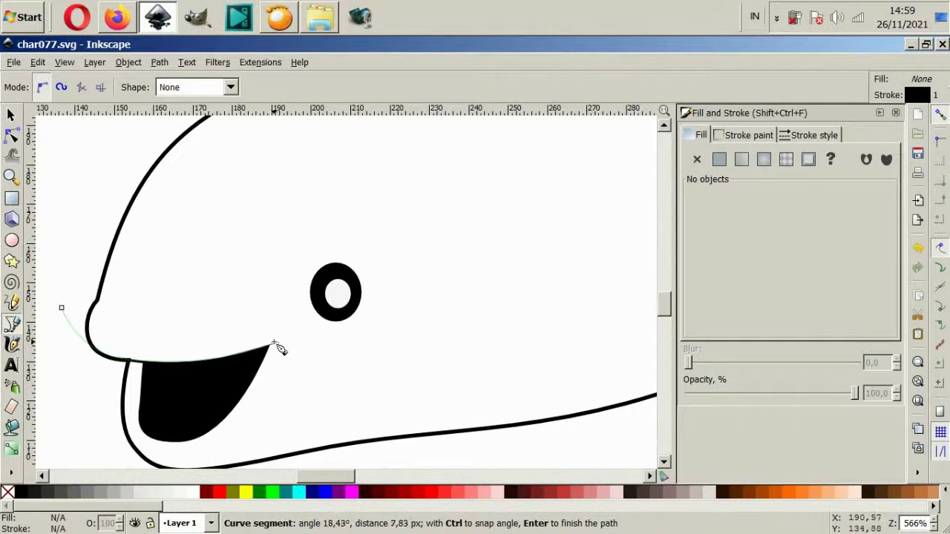
left_click(263, 328)
left_click(195, 333)
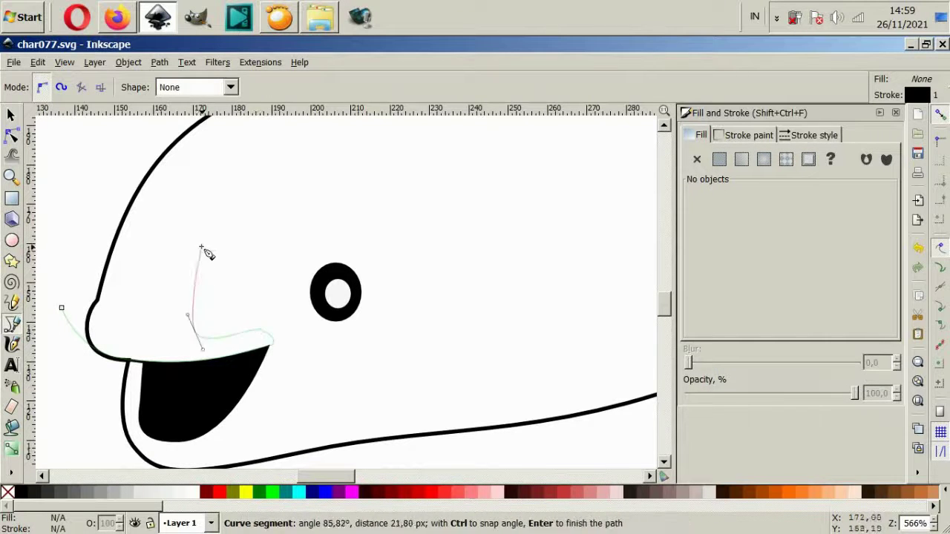
left_click_drag(200, 233, 190, 220)
left_click_drag(117, 240, 99, 279)
left_click(61, 307)
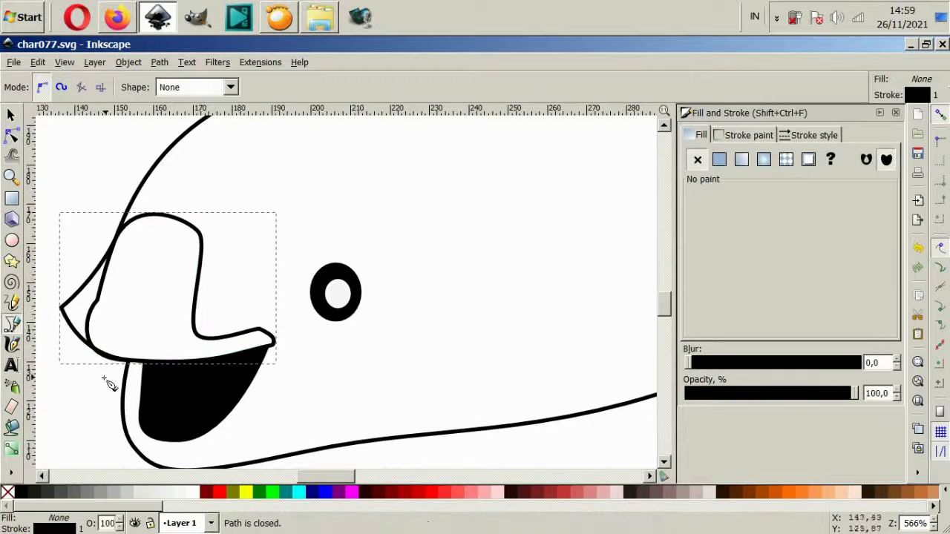
Intersect the beak with the body outline and fill the result medium gray.
left_click(11, 115)
key("minus")
left_click(274, 214)
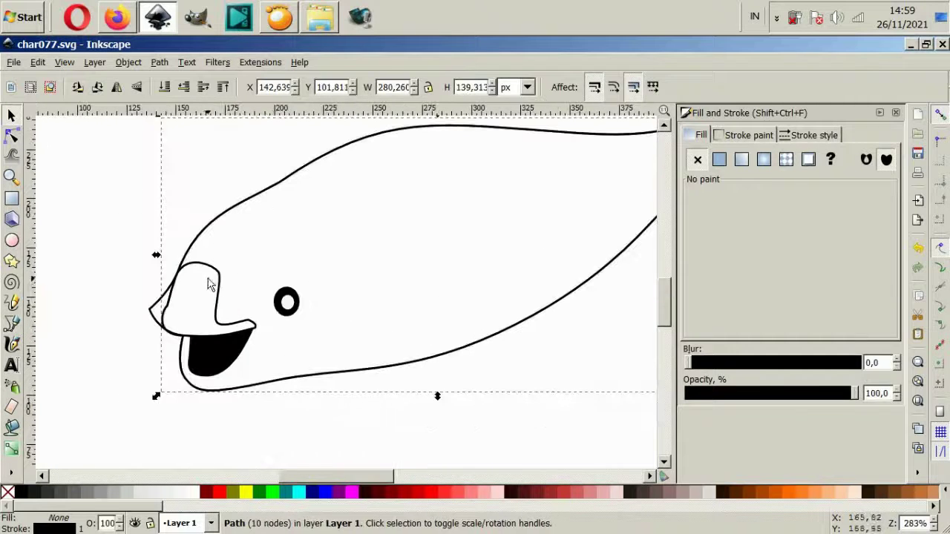
left_click(208, 280, "shift")
left_click(158, 62)
left_click(193, 170)
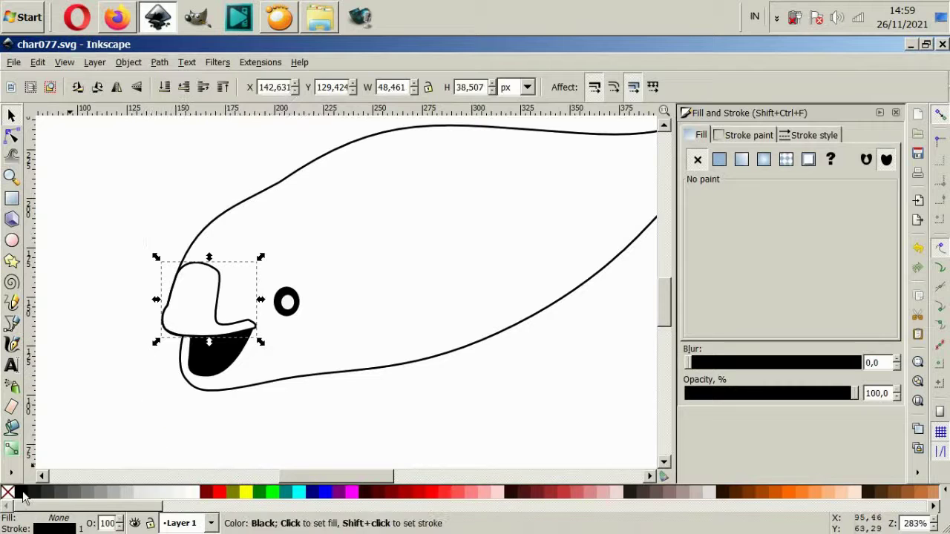
left_click(74, 493)
left_click(484, 417)
Recolour the eye's outer ring gray and make the inner ellipse a larger black pupil.
scroll(292, 322, "up", 4)
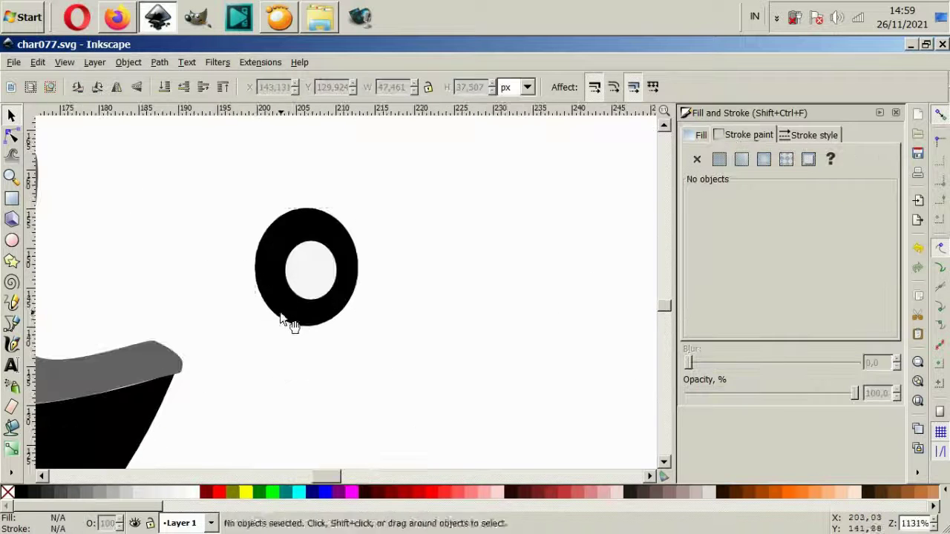
left_click(292, 322)
left_click(64, 491)
left_click(311, 297)
left_click(24, 492)
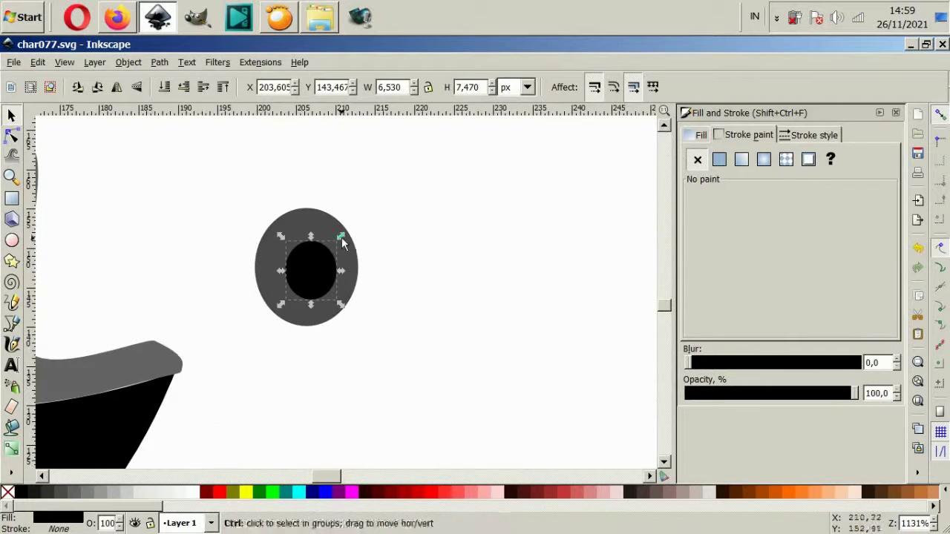
left_click_drag(341, 239, 350, 224)
left_click_drag(320, 271, 318, 256)
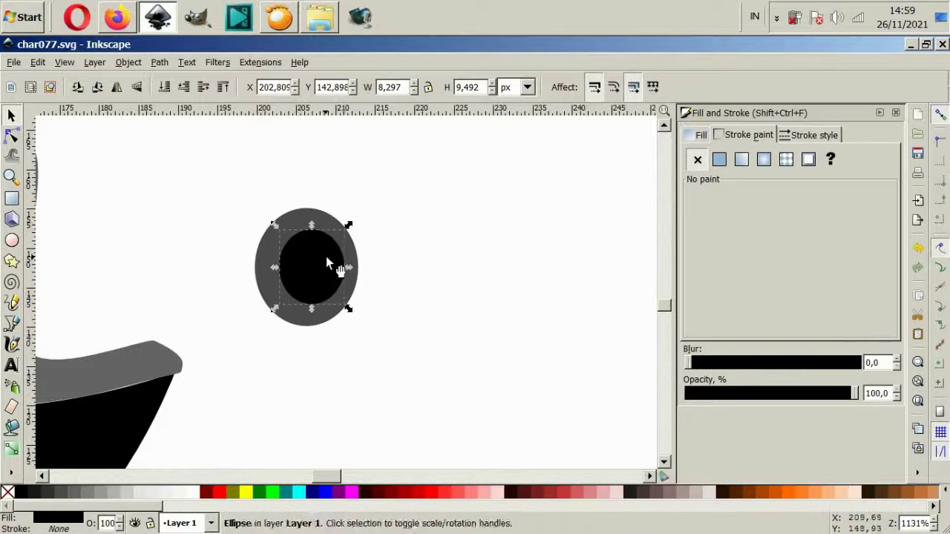
Add a small white highlight ellipse in the upper-right of the pupil.
scroll(326, 256, "up", 2)
left_click_drag(347, 217, 320, 252)
left_click(191, 492)
mouse_move(301, 291)
left_mouse_down()
mouse_move(318, 277)
mouse_move(288, 300)
left_mouse_up()
scroll(288, 304, "down", 3)
left_click(326, 446)
scroll(356, 454, "down", 2)
scroll(355, 371, "down", 2)
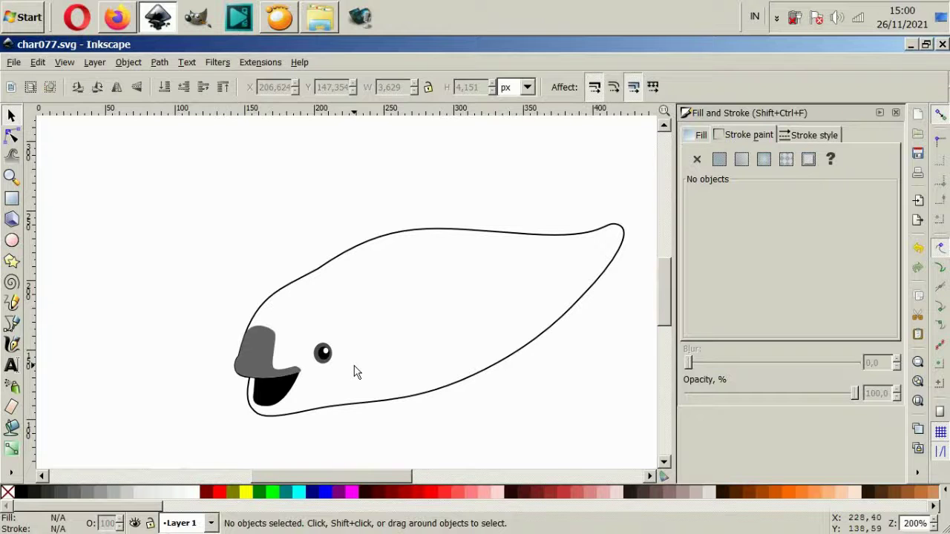
Move the beak's right-segment nodes left and down and lower the top of the beak.
left_click(264, 347, "ctrl")
scroll(267, 359, "up", 5)
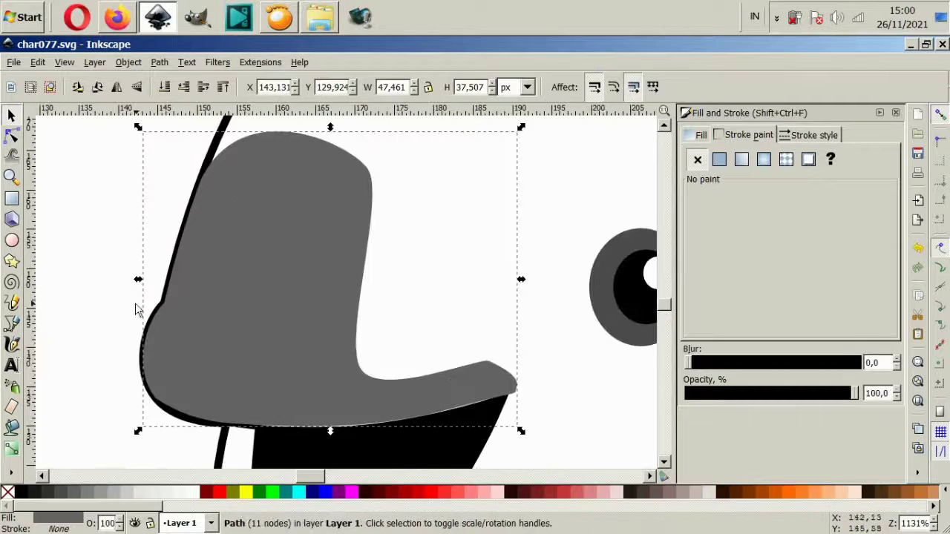
key("n")
scroll(226, 205, "down", 2)
left_click(296, 230)
left_click_drag(291, 284, 280, 291)
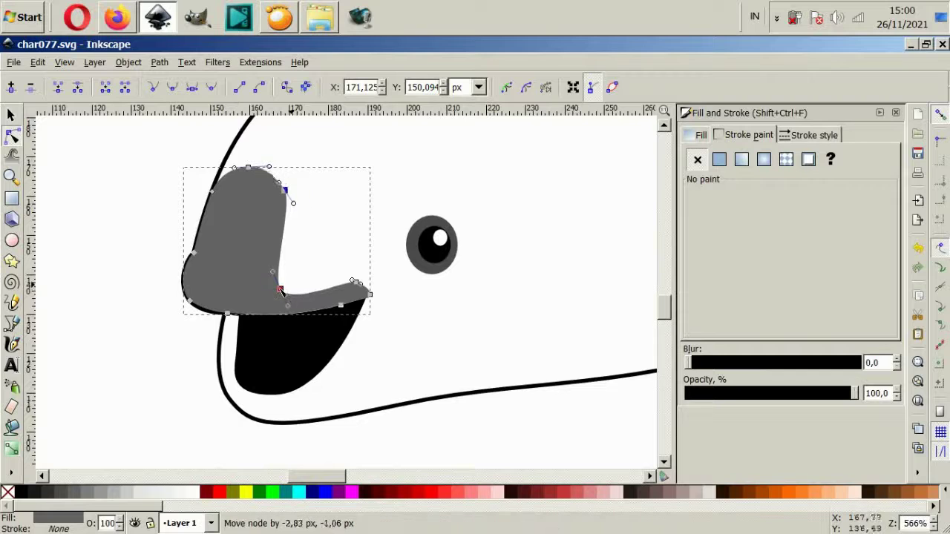
mouse_move(186, 152)
left_mouse_down()
mouse_move(312, 212)
mouse_move(282, 205)
left_mouse_up()
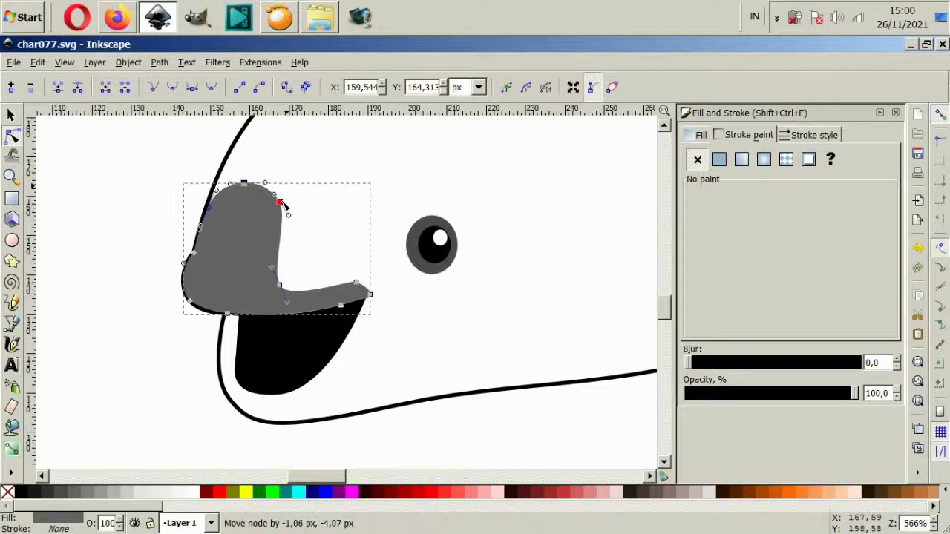
key("Escape")
Drag the snout tip's node handles to round its top and lower edge.
left_click(363, 291)
scroll(363, 291, "up", 4)
left_click(334, 264)
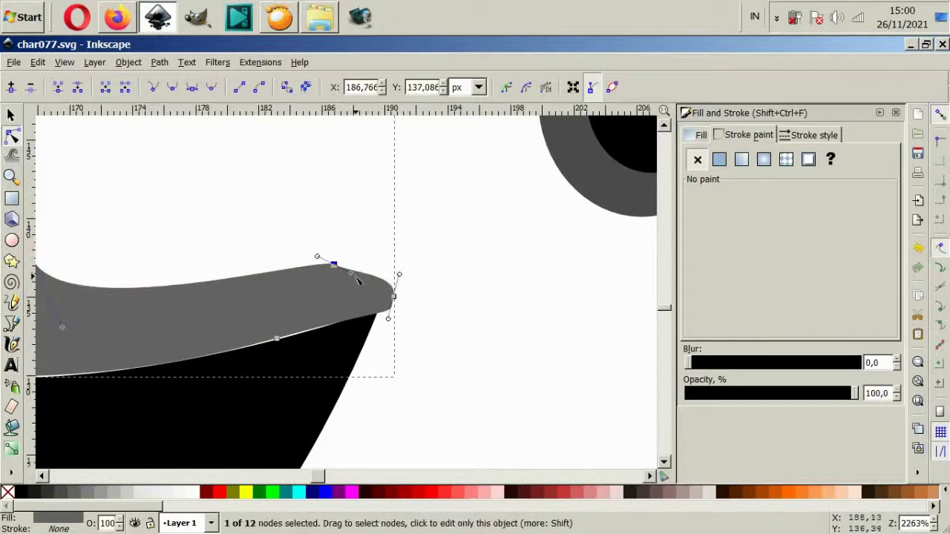
left_click_drag(350, 274, 374, 252)
left_click_drag(290, 229, 395, 300)
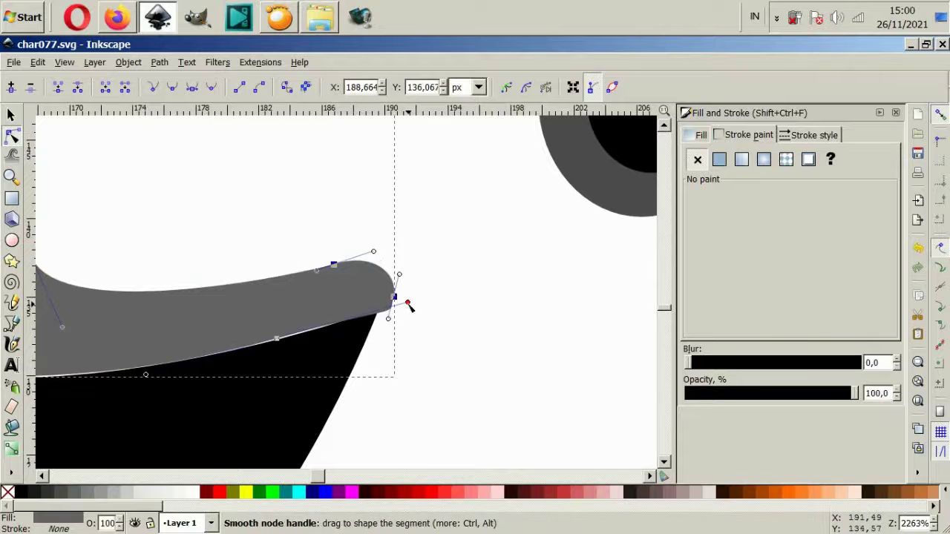
left_click_drag(339, 328, 337, 322)
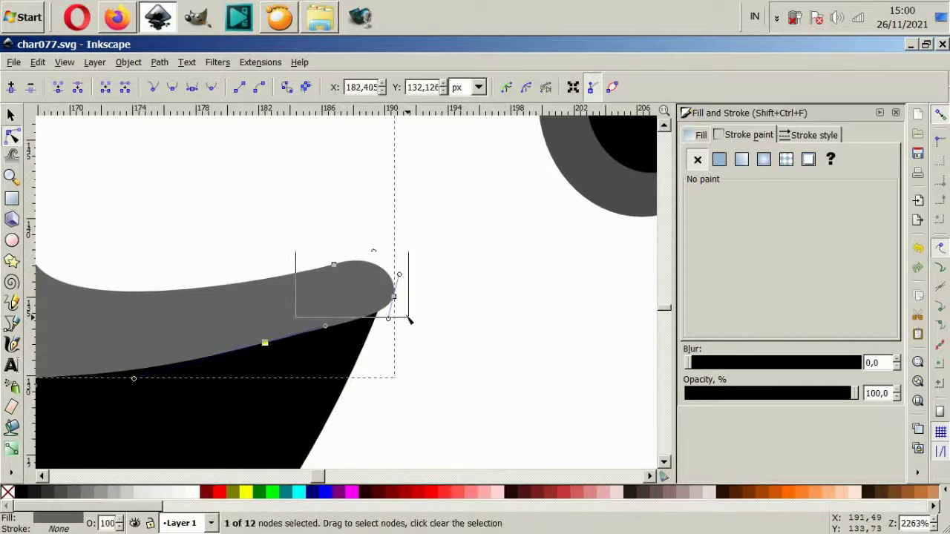
left_click_drag(408, 319, 381, 303)
key("Escape")
scroll(375, 312, "down", 5)
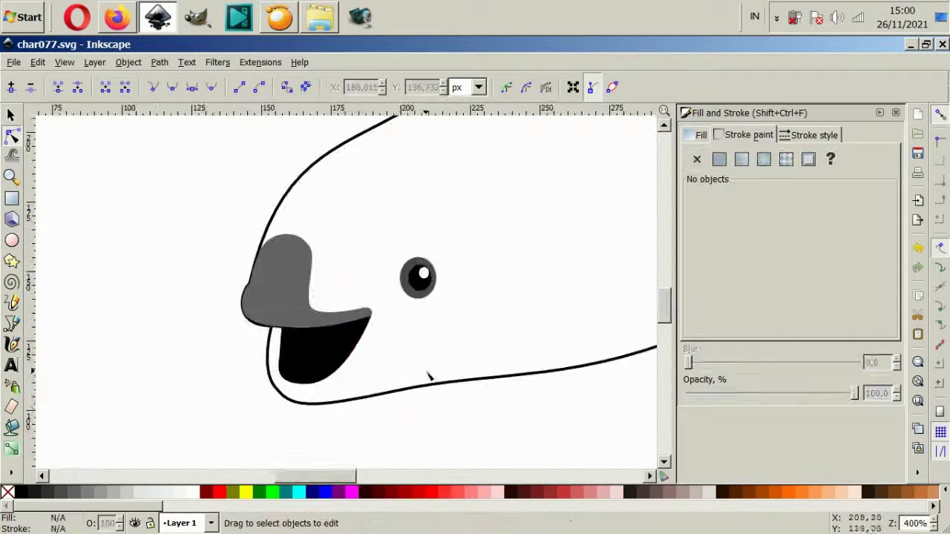
scroll(428, 376, "right", 4)
left_click(13, 324)
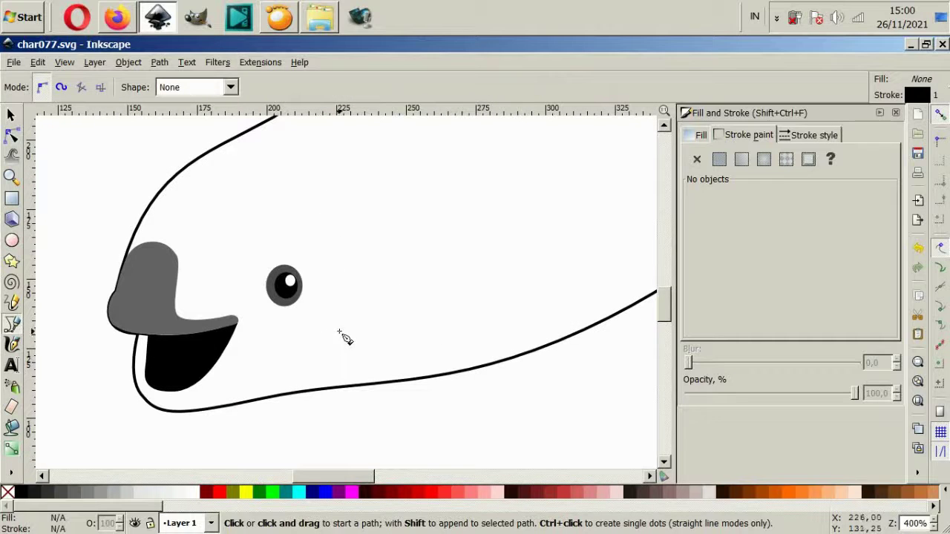
Draw a curved black fin outline starting below the eye and ending near the body line.
left_click(344, 322)
left_click_drag(585, 411, 592, 402)
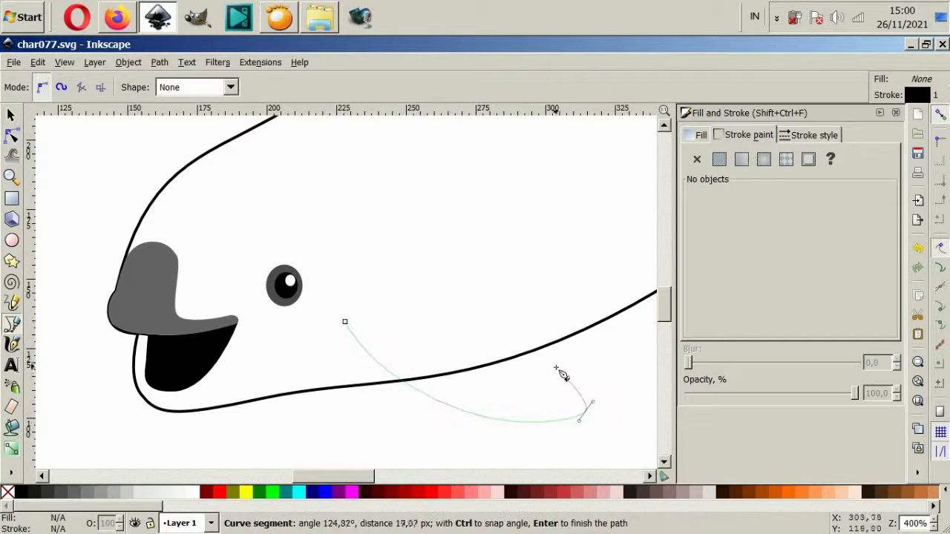
left_click_drag(555, 367, 544, 343)
left_click_drag(501, 297, 485, 288)
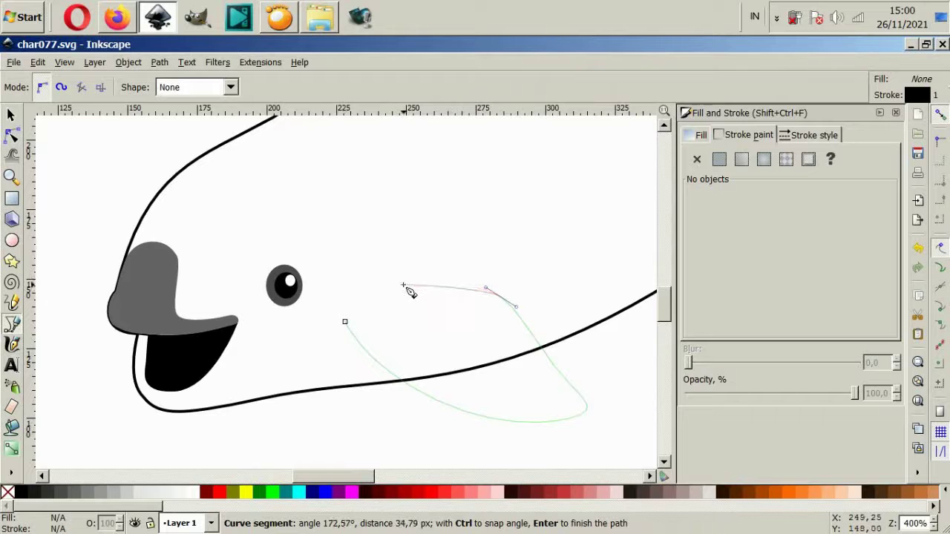
left_click_drag(403, 285, 394, 287)
key("Return")
Zoom out to the whole dolphin and nudge the fin into place on the body.
scroll(281, 343, "down", 1)
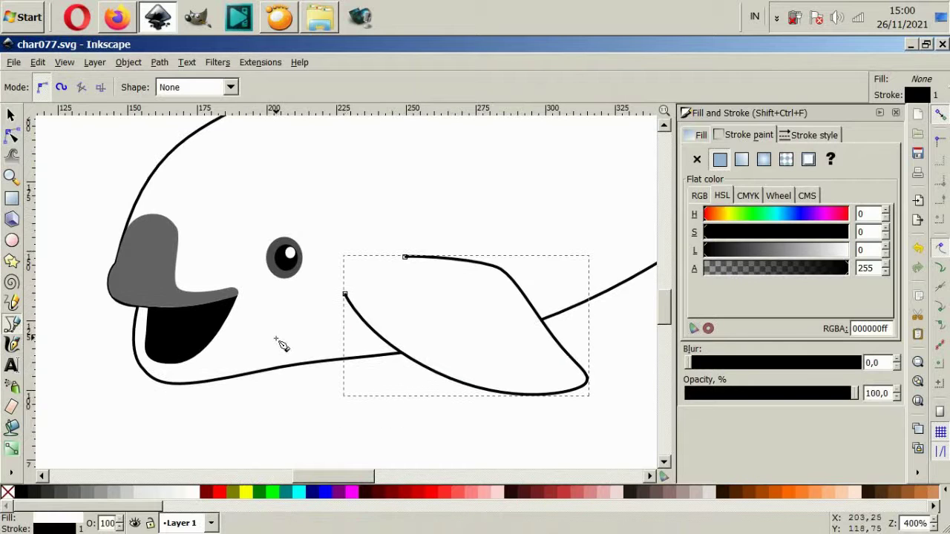
left_click(11, 115)
key("1")
left_click_drag(462, 378, 462, 382)
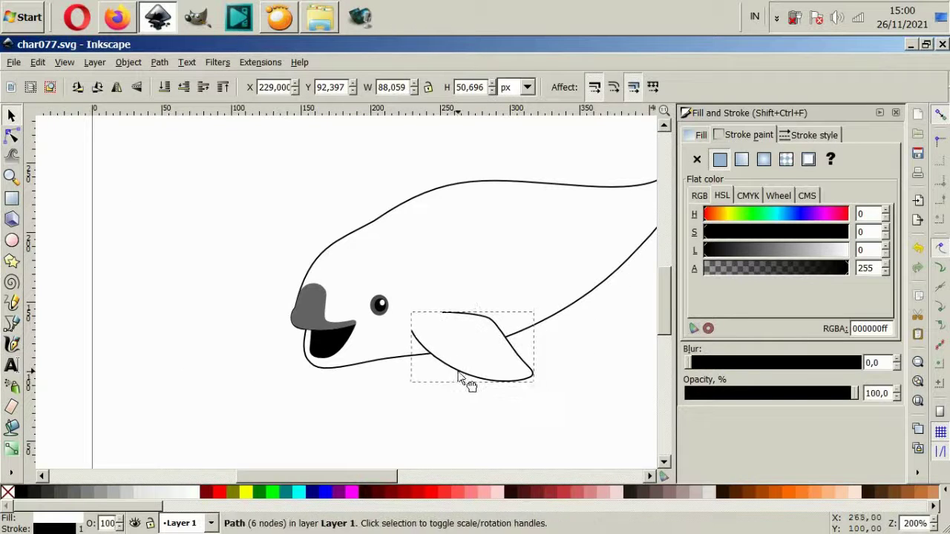
key("Escape")
scroll(208, 293, "down", 2)
scroll(297, 319, "up", 4)
key("b")
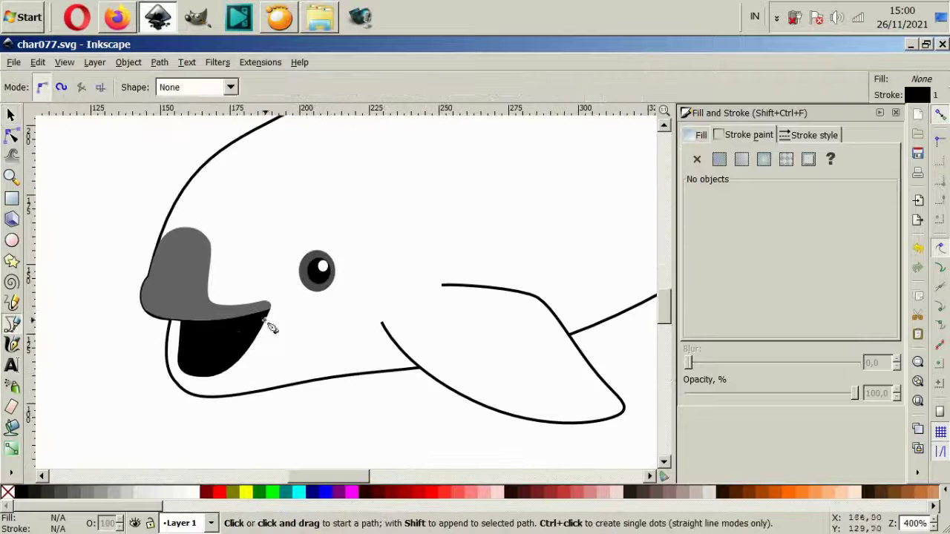
scroll(272, 324, "up", 1)
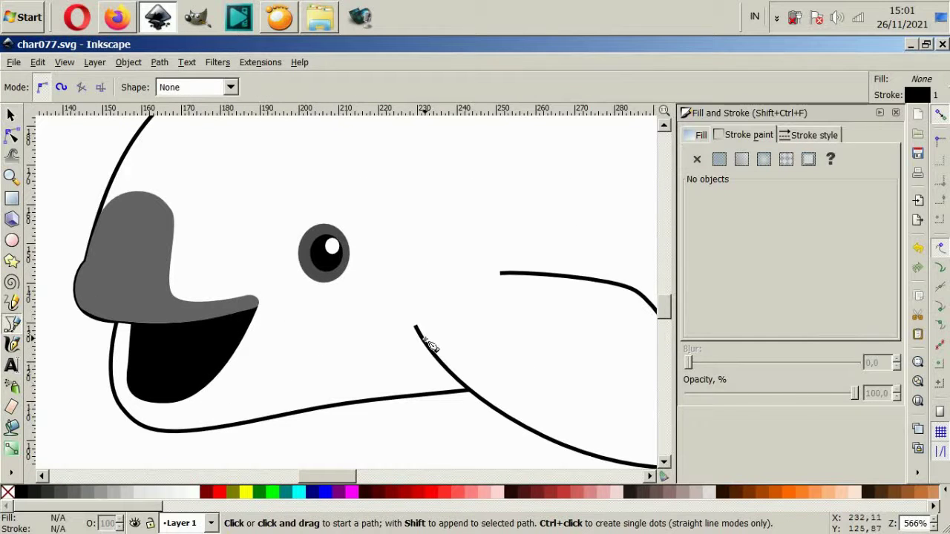
Draw a closed Bezier wedge from the fin's front end to a point below the mouth.
left_click(495, 270)
left_click_drag(467, 269, 429, 274)
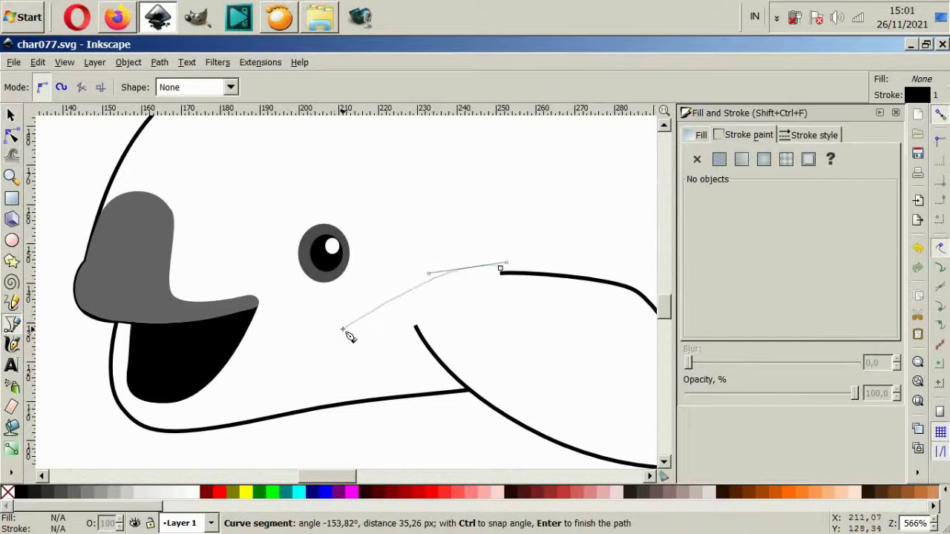
left_click_drag(268, 386, 325, 365)
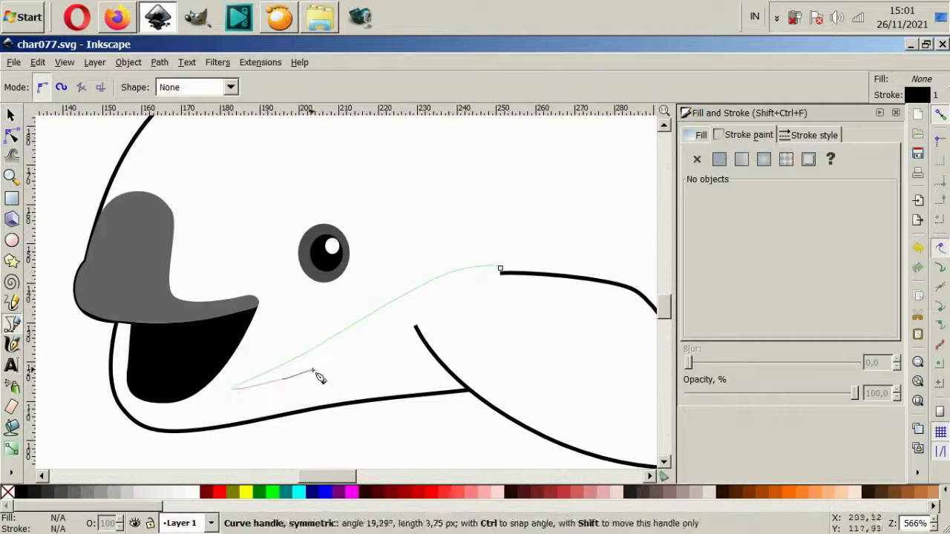
left_click(417, 328)
left_click_drag(464, 375, 509, 373)
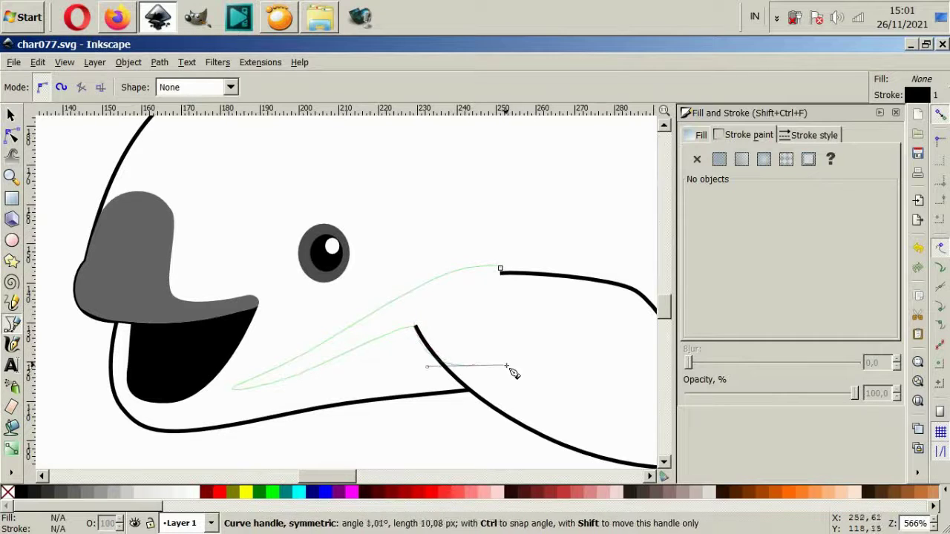
mouse_move(541, 315)
left_mouse_down()
mouse_move(533, 282)
mouse_move(499, 271)
left_mouse_up()
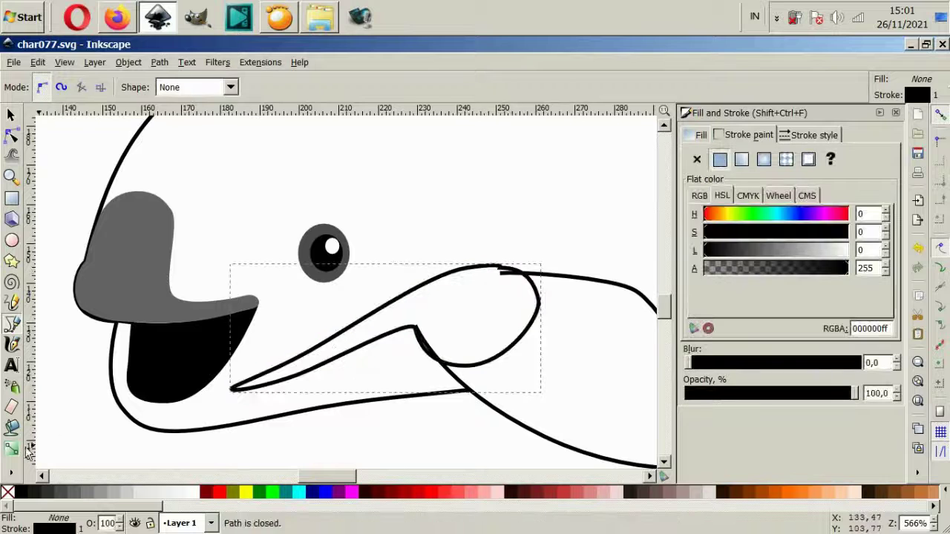
left_click(12, 448)
Give the wedge a grey fill with no outline, and fill the fin the same grey.
left_click(126, 245)
left_click(748, 134)
left_click(697, 158)
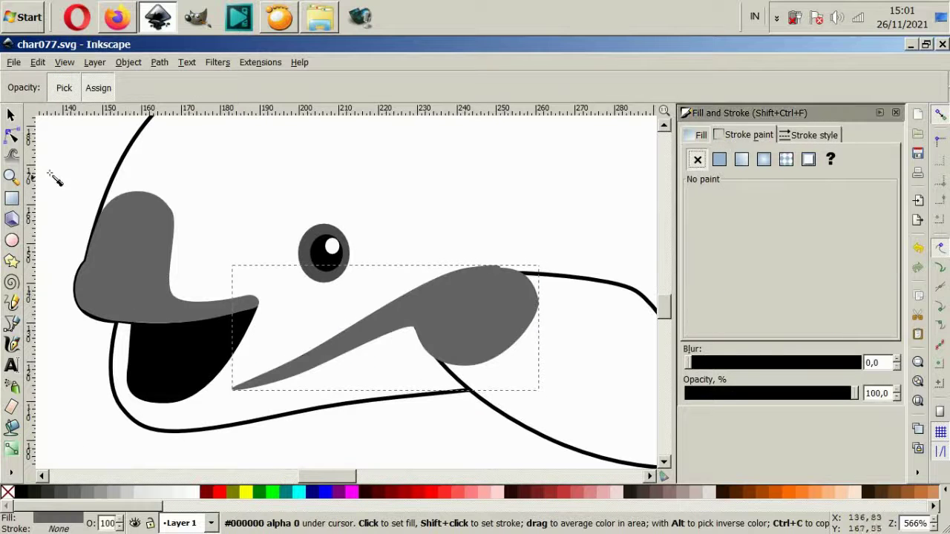
left_click(11, 115)
left_click(578, 282)
left_click(11, 448)
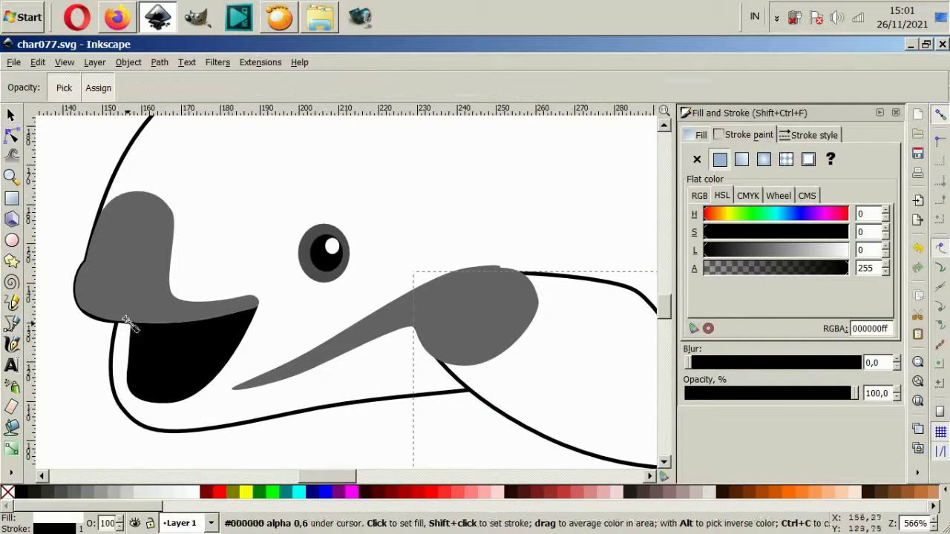
left_click(122, 304)
Zoom out and check the fin and grey wedge by selecting each, then deselect.
key("5")
scroll(345, 252, "up", 1)
left_click(11, 115)
scroll(280, 271, "up", 1)
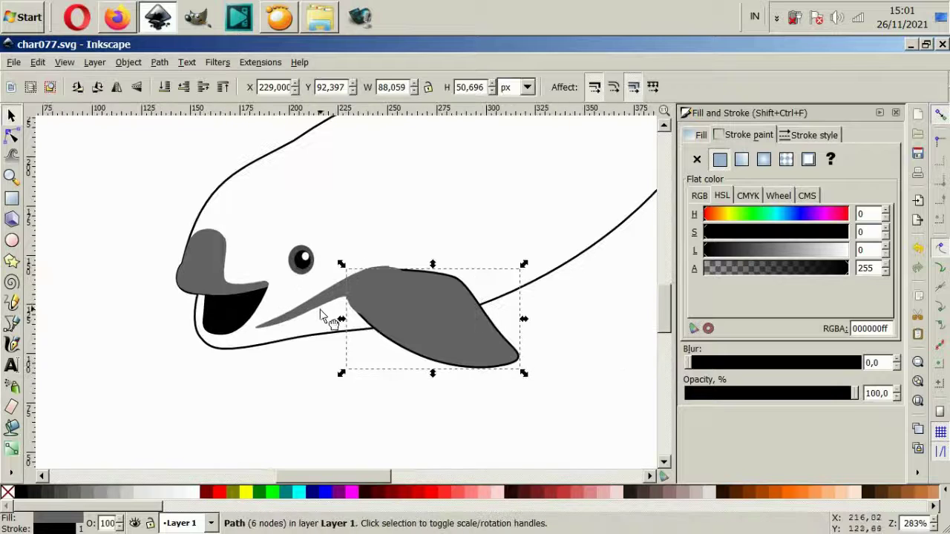
left_click(323, 319)
left_click(330, 366)
scroll(312, 315, "up", 2)
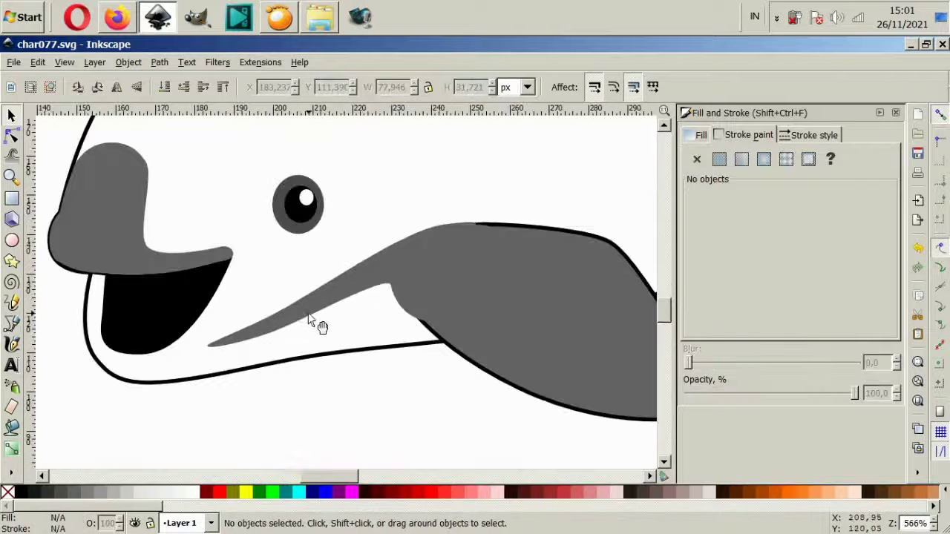
Reshape the grey wedge's underside with the Node tool and pull its pointed tip back.
left_click(12, 137)
left_click_drag(336, 183, 413, 240)
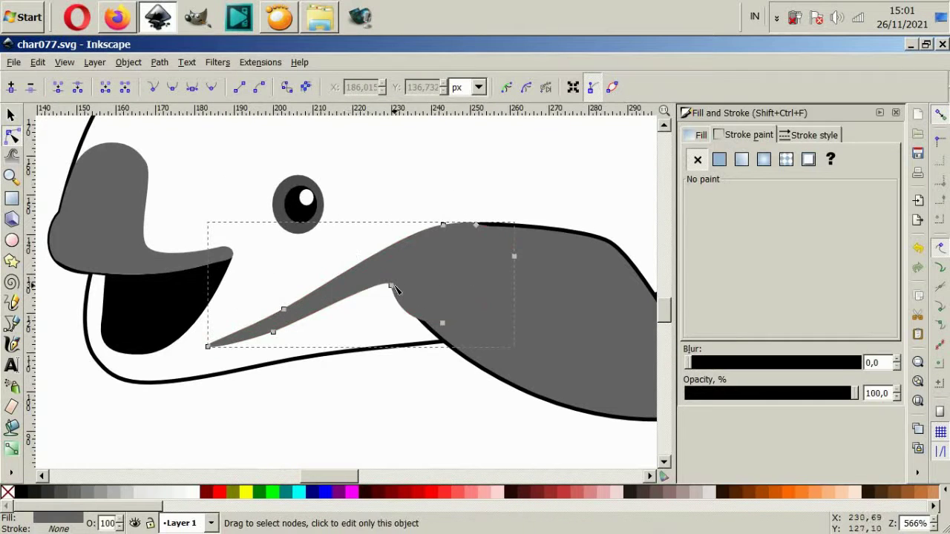
left_click_drag(396, 290, 407, 298)
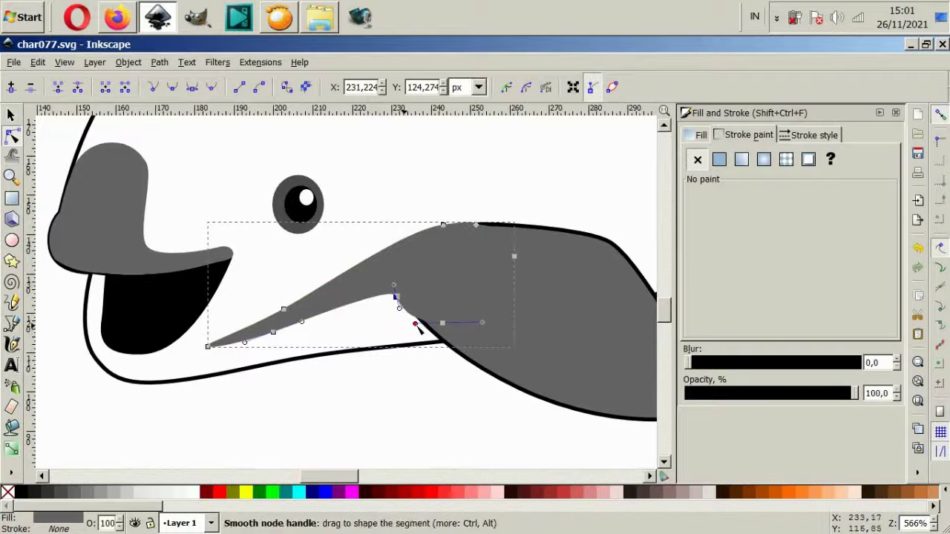
left_click_drag(444, 224, 448, 230)
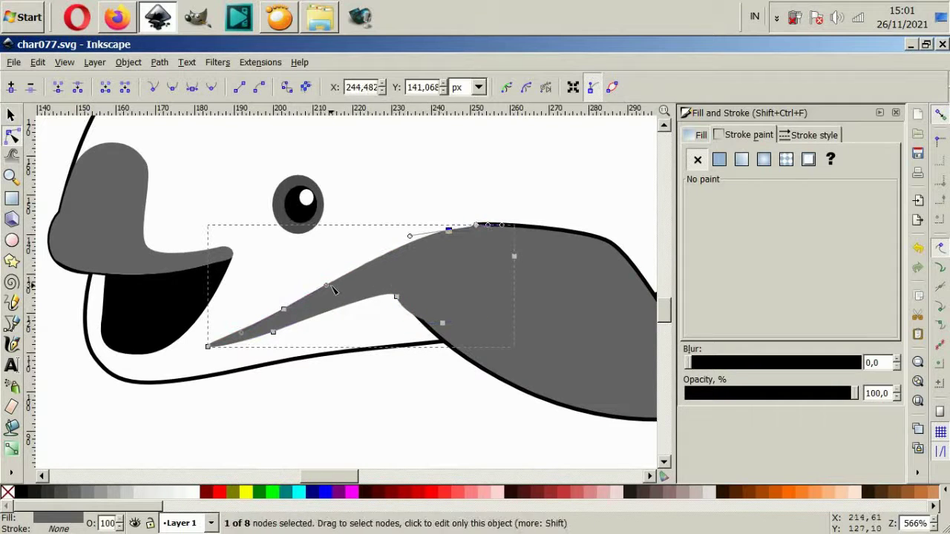
left_click_drag(332, 288, 339, 281)
left_click_drag(210, 349, 182, 351)
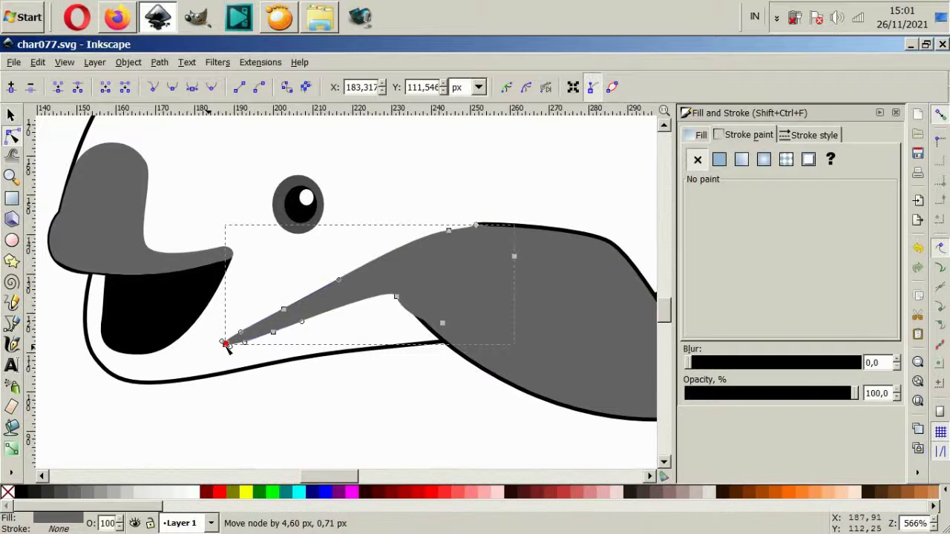
left_click_drag(221, 341, 299, 310)
Smooth the wedge's upper edge into an upward curve by moving its nodes and handles.
left_click(475, 224)
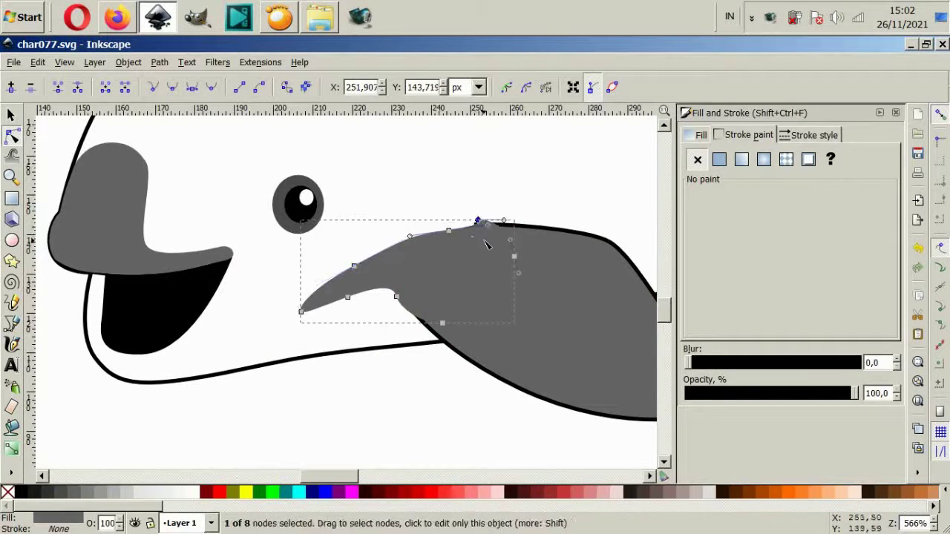
scroll(489, 222, "up", 2)
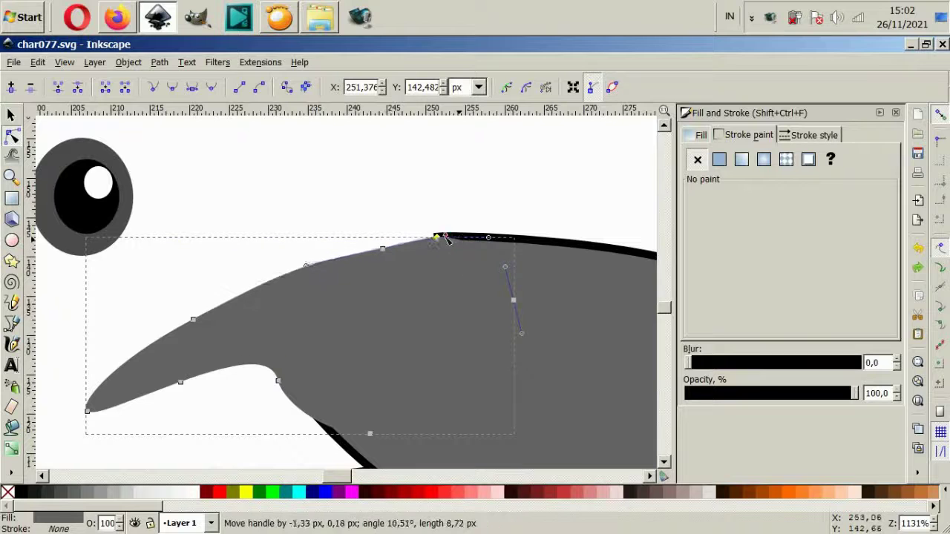
left_click_drag(383, 250, 366, 251)
left_click_drag(304, 264, 289, 273)
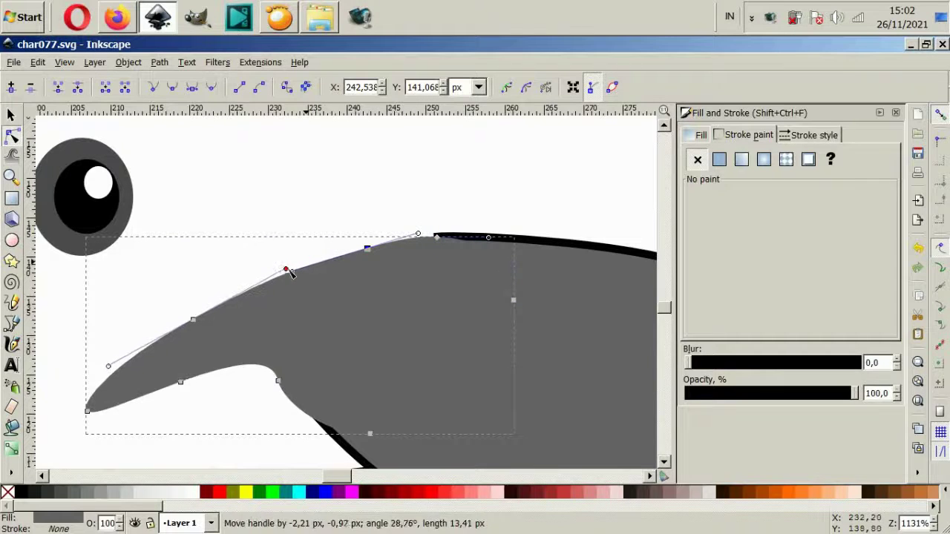
left_click_drag(280, 382, 289, 388)
Draw a closed Bezier lip shape curving around the dolphin's lower mouth.
left_click(11, 117)
key("minus")
key("minus")
key("minus")
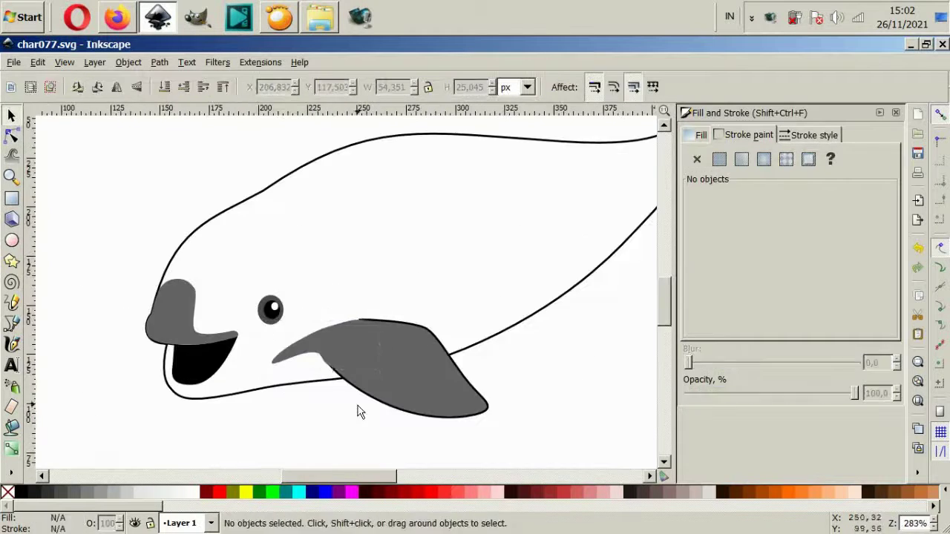
left_click(349, 399)
key("Escape")
scroll(200, 375, "up", 3, "ctrl")
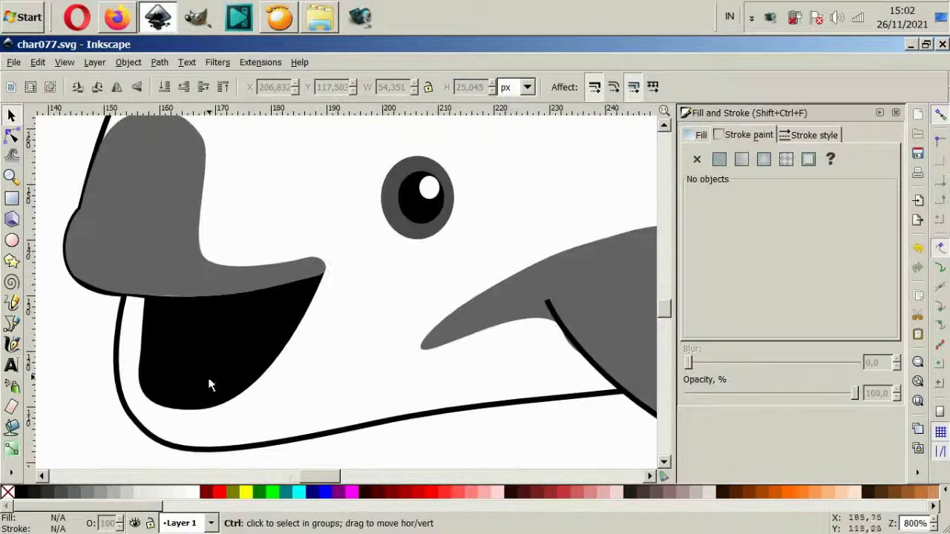
left_click(11, 324)
left_click(121, 298)
left_click_drag(141, 431, 175, 455)
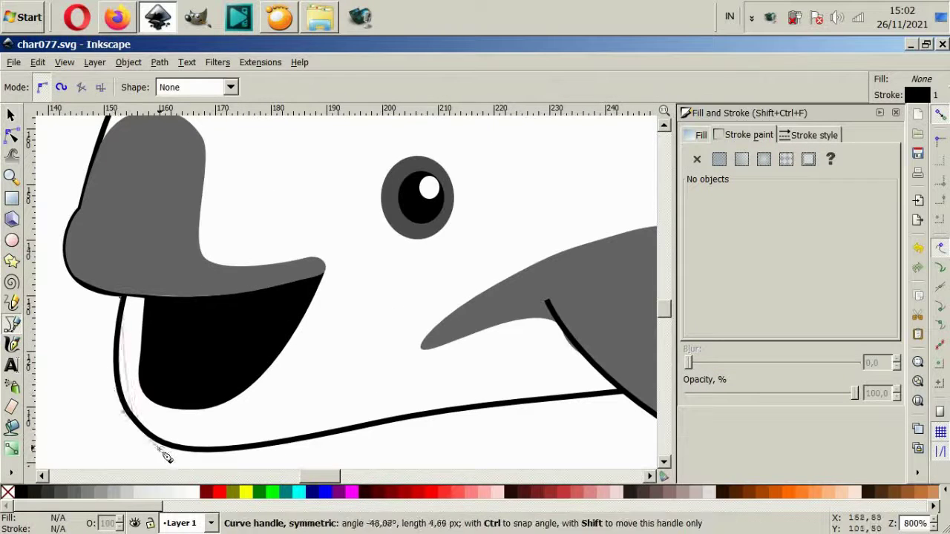
left_click_drag(268, 429, 315, 410)
left_click_drag(324, 268, 300, 257)
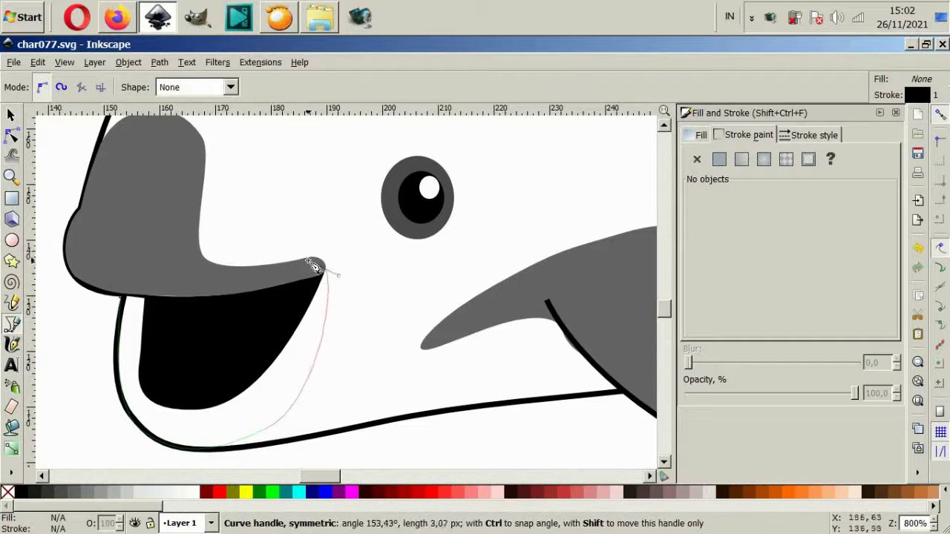
left_click(123, 297)
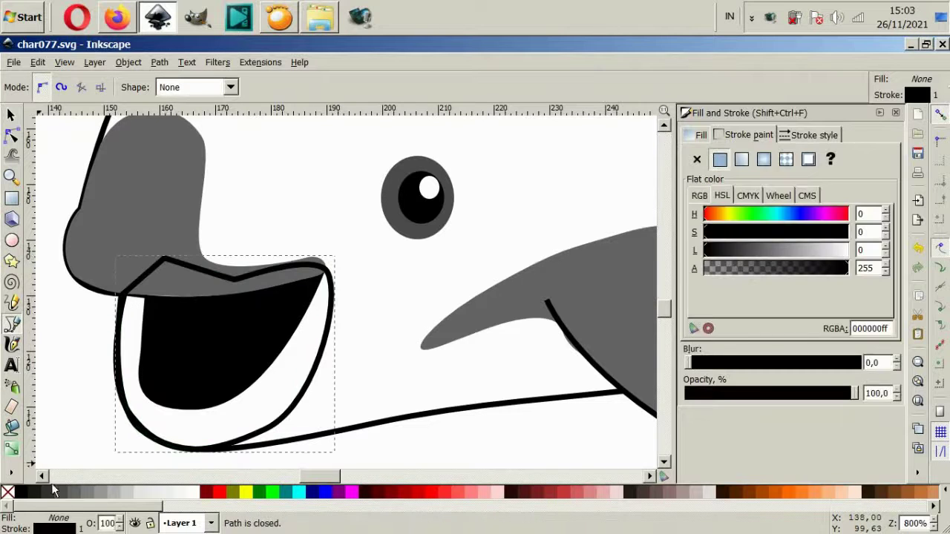
Fill the lip #666666 with the Dropper, remove its outline, and lower it behind the mouth.
left_click(11, 472)
left_click(165, 245)
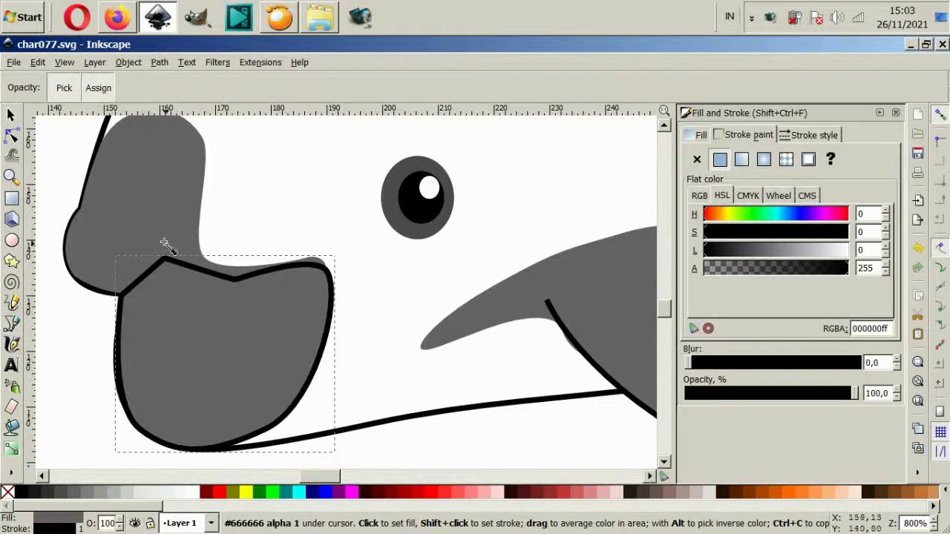
left_click(696, 159)
key("s")
key("Page_Down")
key("Escape")
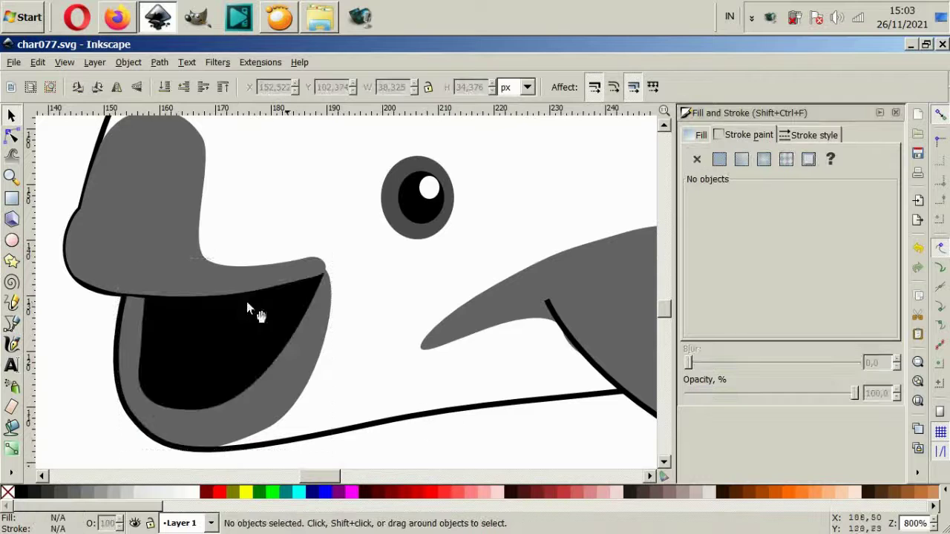
left_click(191, 242)
left_click(64, 365)
scroll(269, 396, "down", 4)
Draw a small grey ellipse on top of the head above the eye and tilt it.
scroll(406, 454, "up", 1)
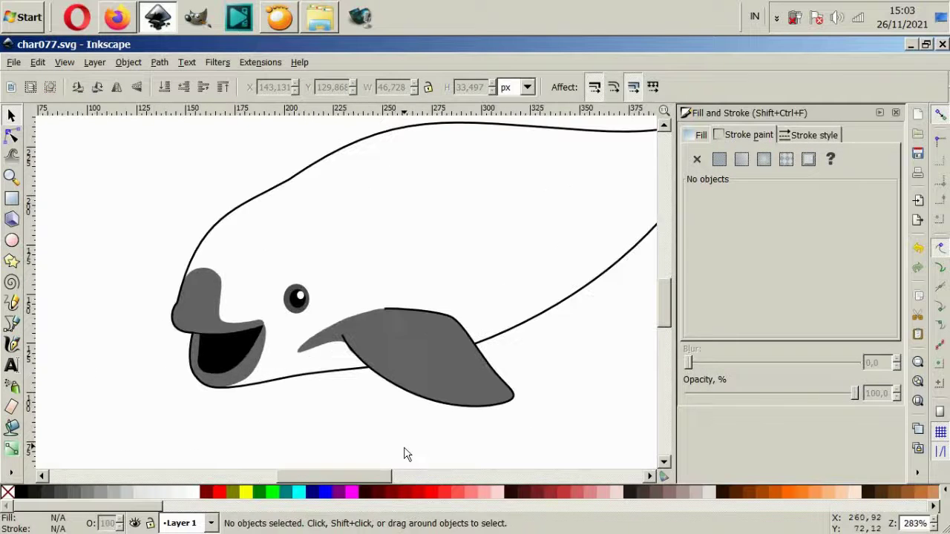
scroll(405, 290, "down", 1)
scroll(299, 247, "up", 1)
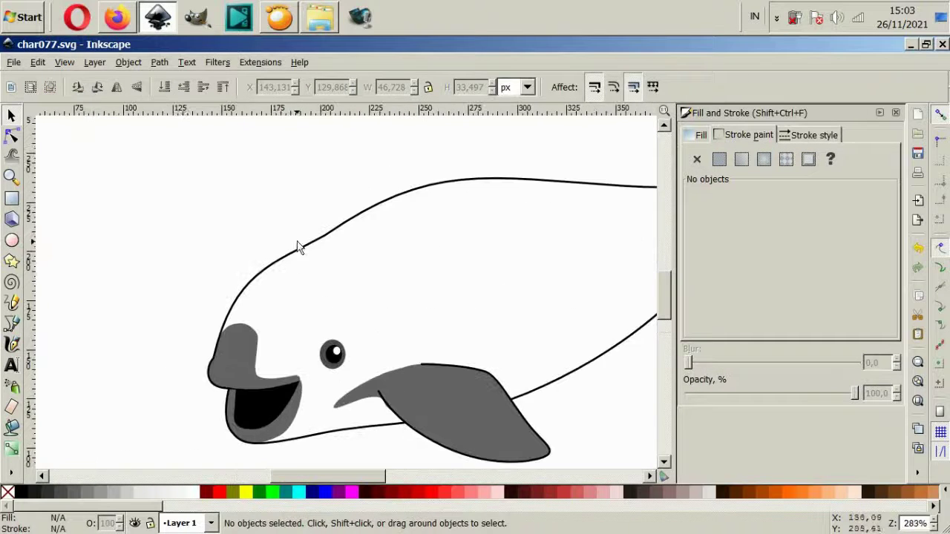
left_click(12, 242)
scroll(319, 253, "up", 1)
mouse_move(300, 253)
left_mouse_down()
mouse_move(331, 240)
mouse_move(339, 257)
left_mouse_up()
key("s")
key("Escape")
scroll(425, 329, "down", 1)
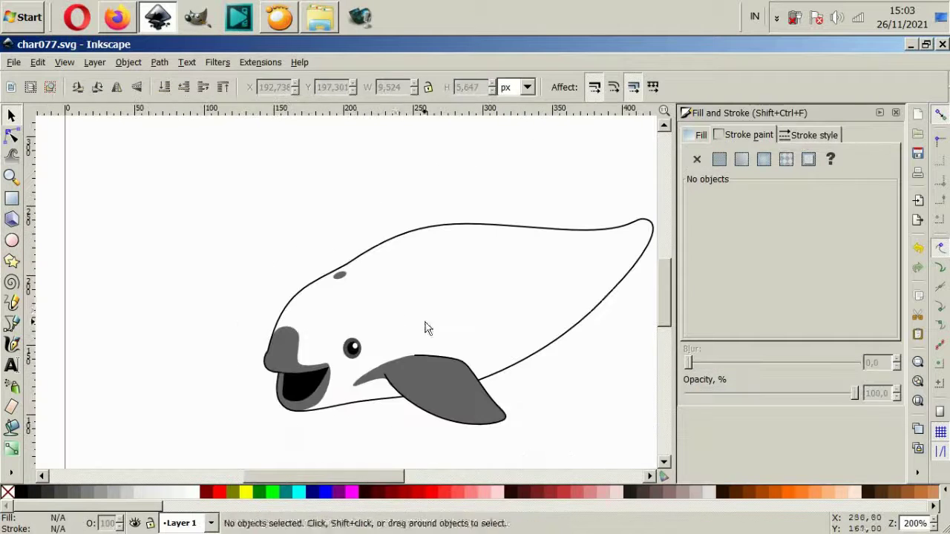
scroll(479, 352, "down", 1)
scroll(507, 356, "right", 1)
scroll(329, 198, "up", 1, "ctrl")
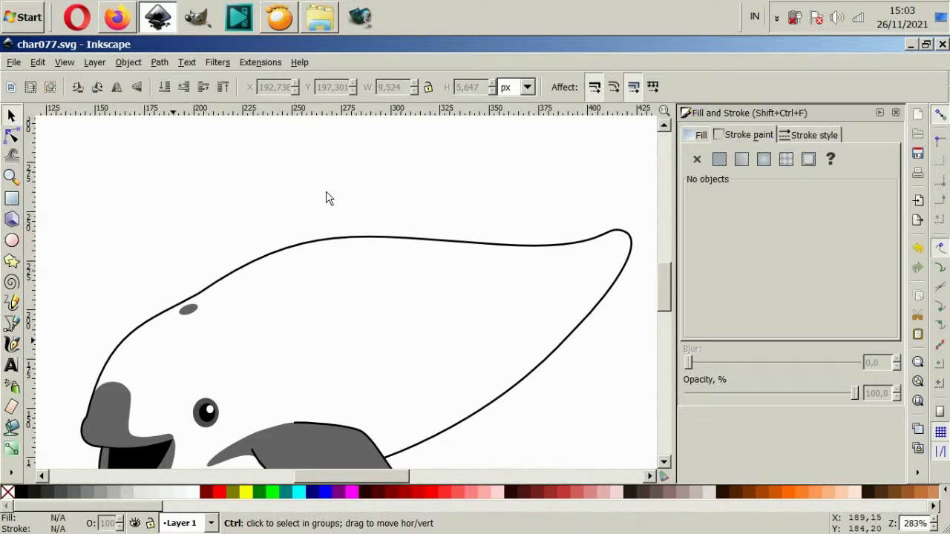
Draw a curved dorsal fin outline on the back and reshape its front curve.
left_click(22, 321)
left_click(249, 276)
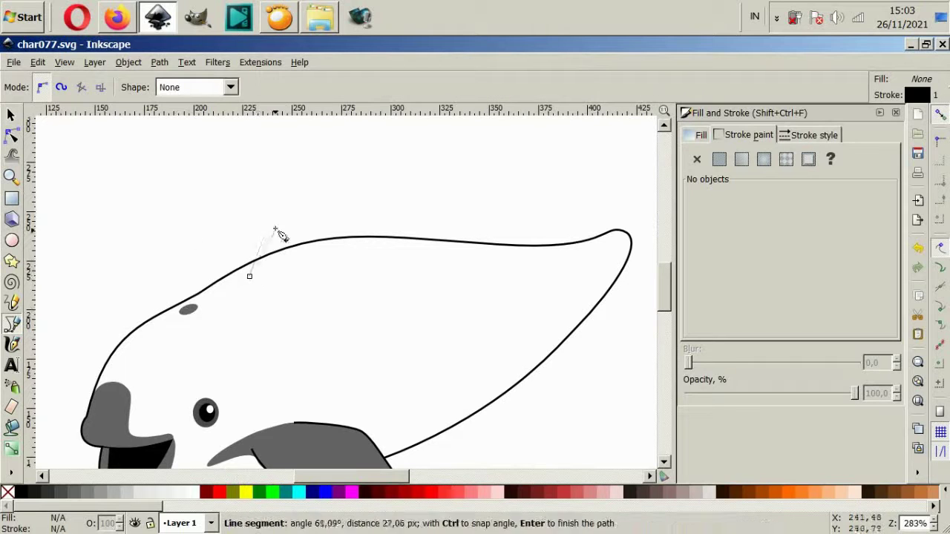
left_click_drag(355, 136, 376, 142)
left_click_drag(346, 207, 346, 230)
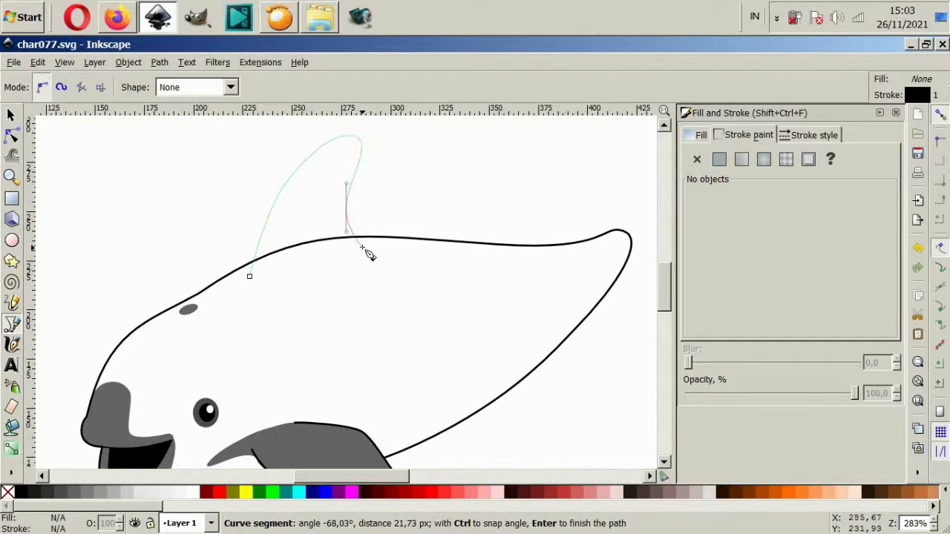
key("Return")
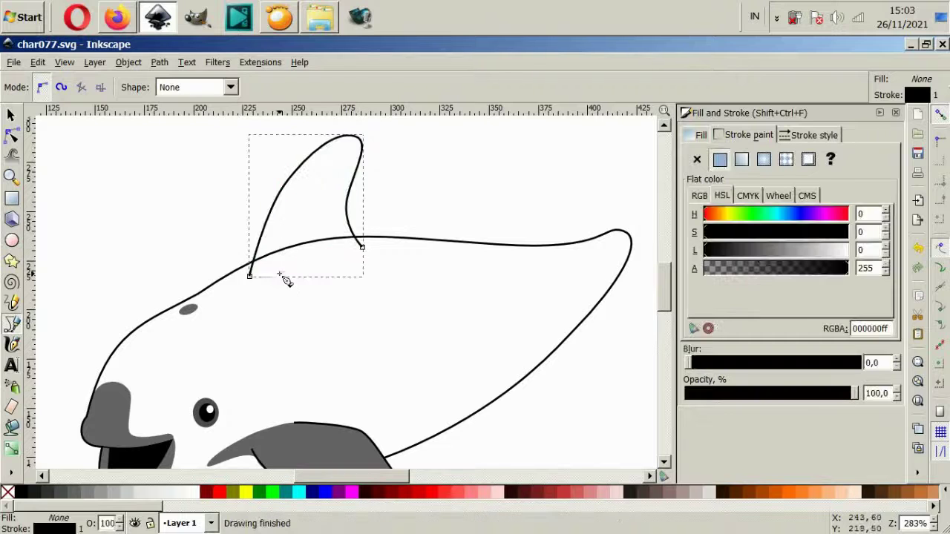
left_click(11, 135)
left_click_drag(287, 181, 274, 206)
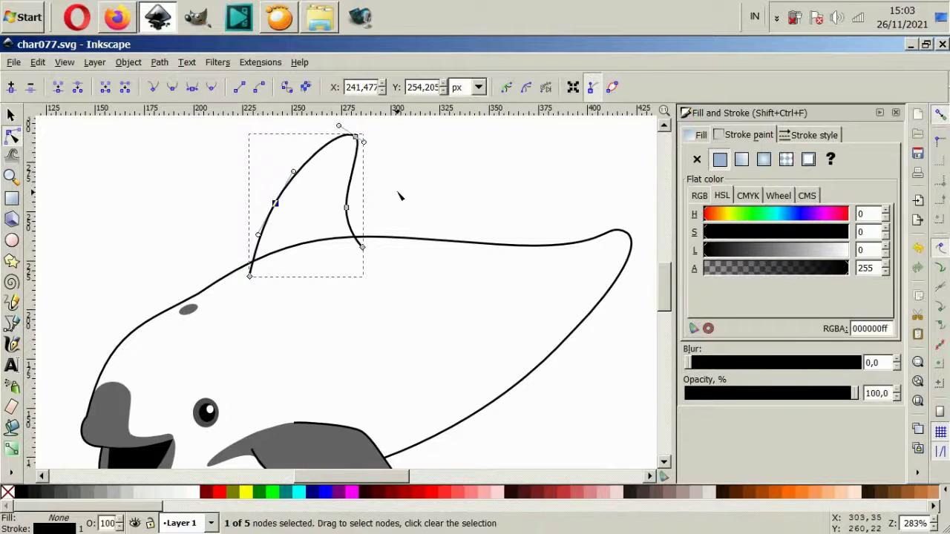
Move the dorsal fin slightly right and rotate it about -4.6° backward.
key("Escape")
key("minus")
left_click(12, 115)
left_click_drag(360, 240, 380, 237)
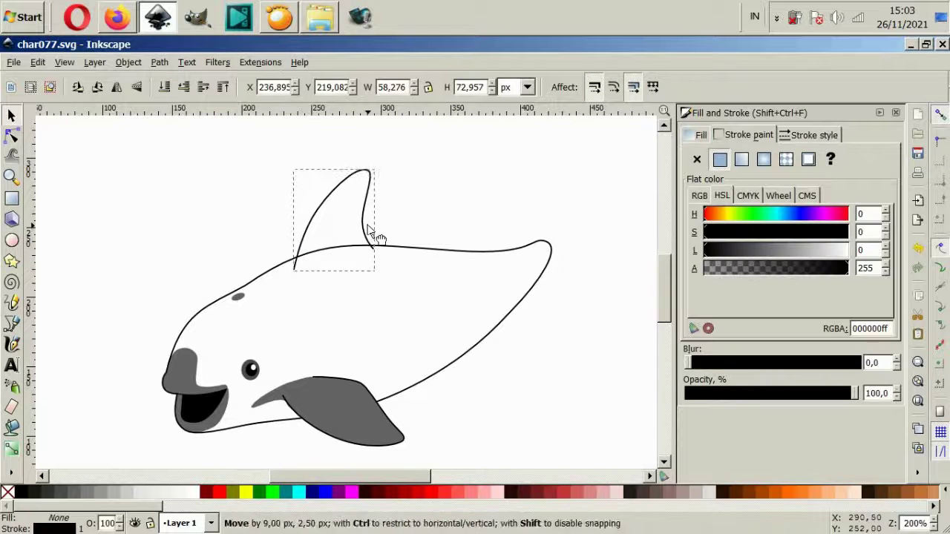
left_click(380, 239)
left_click_drag(387, 278, 384, 283)
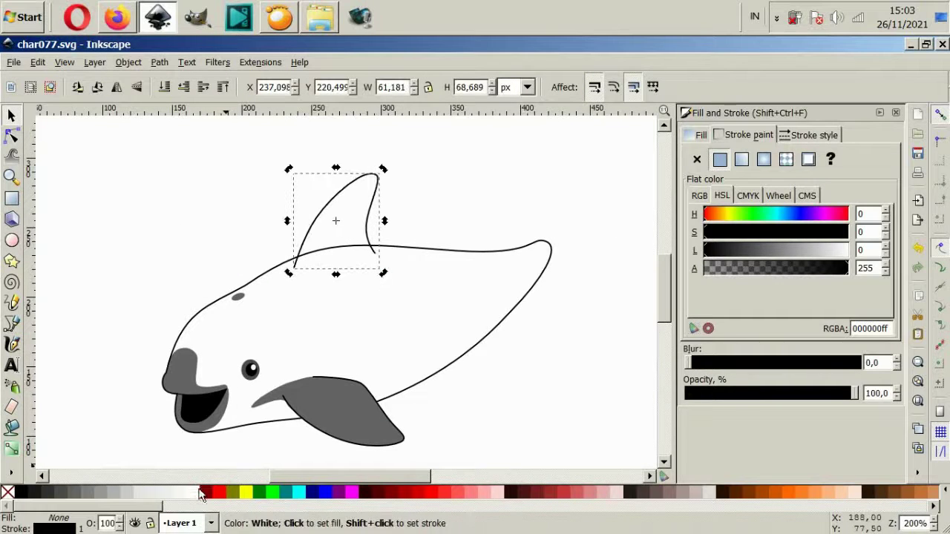
key("Escape")
Slim the grey marking's pointed front tip by dragging its tip node handle.
scroll(437, 361, "down", 2, "ctrl")
scroll(440, 356, "up", 1, "ctrl")
scroll(379, 360, "up", 3, "ctrl")
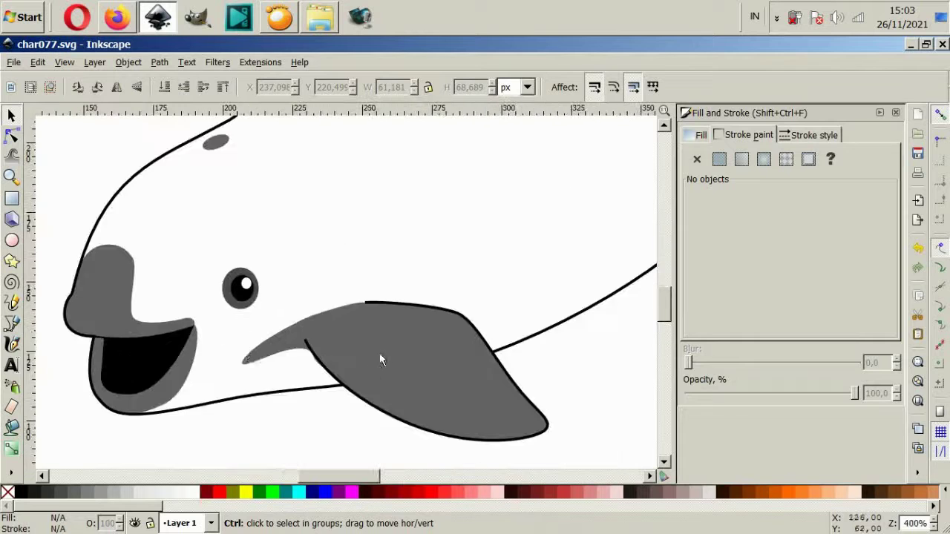
left_click(245, 392, "ctrl")
scroll(244, 393, "up", 1, "ctrl")
key("n")
mouse_move(178, 301)
left_mouse_down()
mouse_move(271, 392)
mouse_move(235, 375)
left_mouse_up()
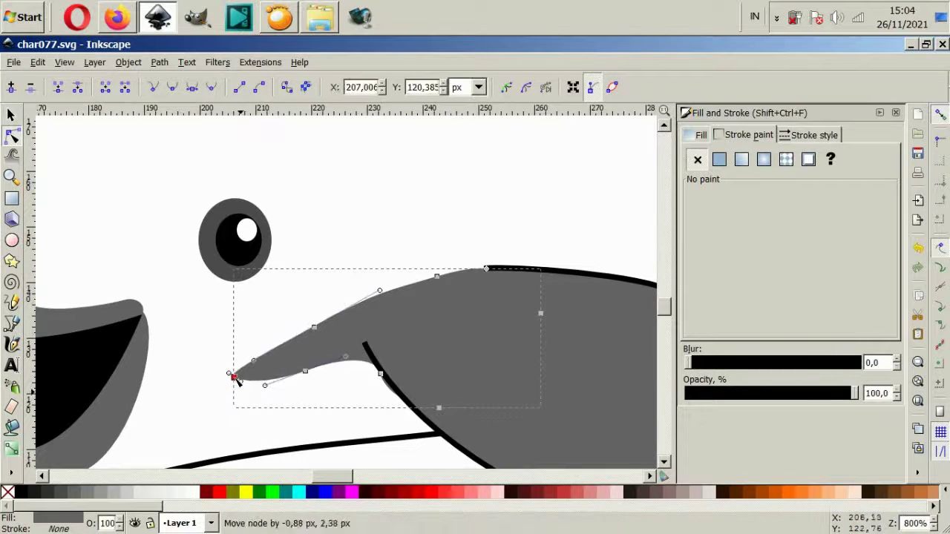
left_click_drag(309, 375, 311, 360)
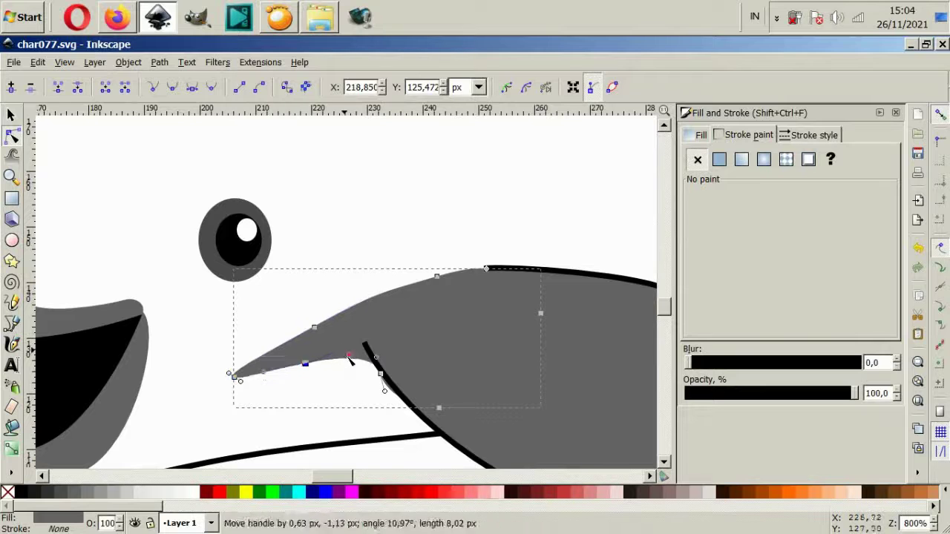
key("Escape")
scroll(361, 380, "down", 2, "ctrl")
scroll(488, 238, "right", 2)
Draw a closed, wavy two-lobed tail fluke outline at the end of the body.
scroll(454, 146, "up", 1, "ctrl")
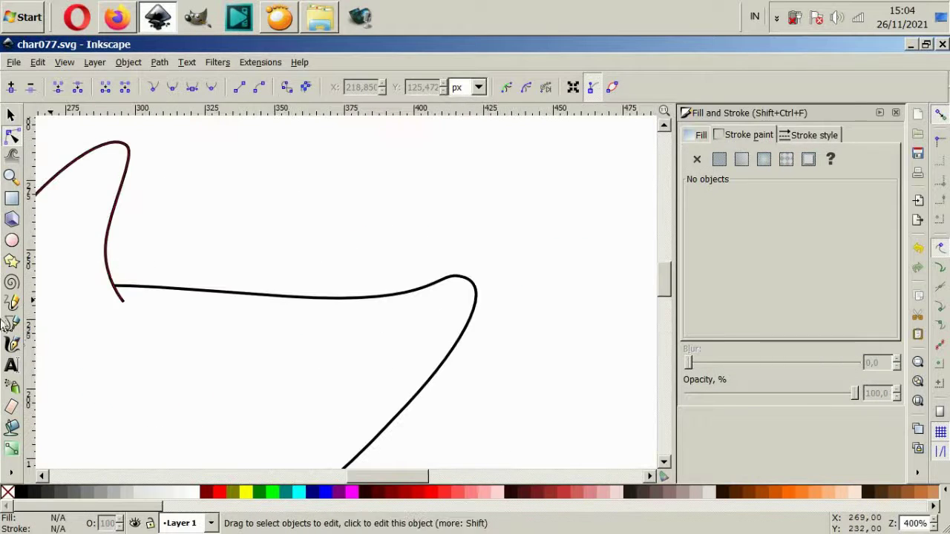
key("b")
left_click_drag(417, 297, 388, 253)
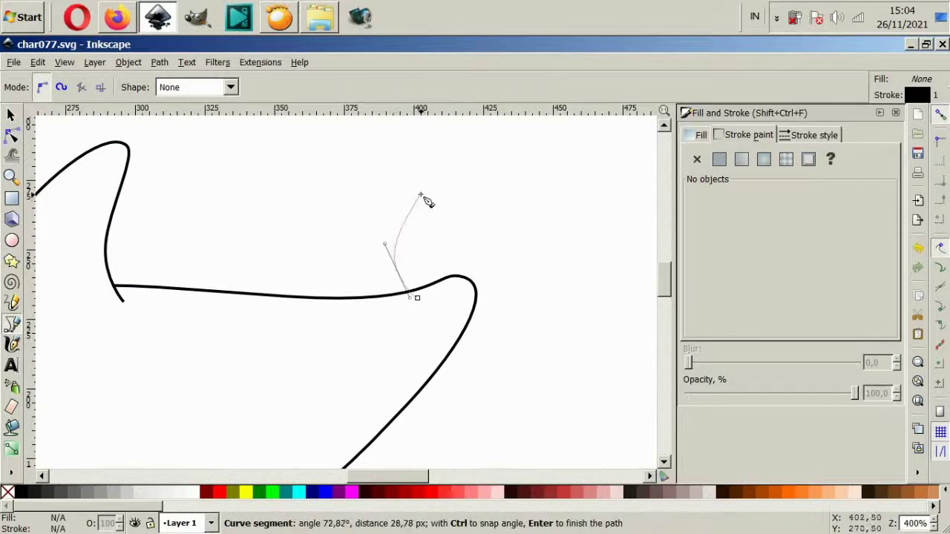
left_click_drag(424, 215, 475, 260)
key("Escape")
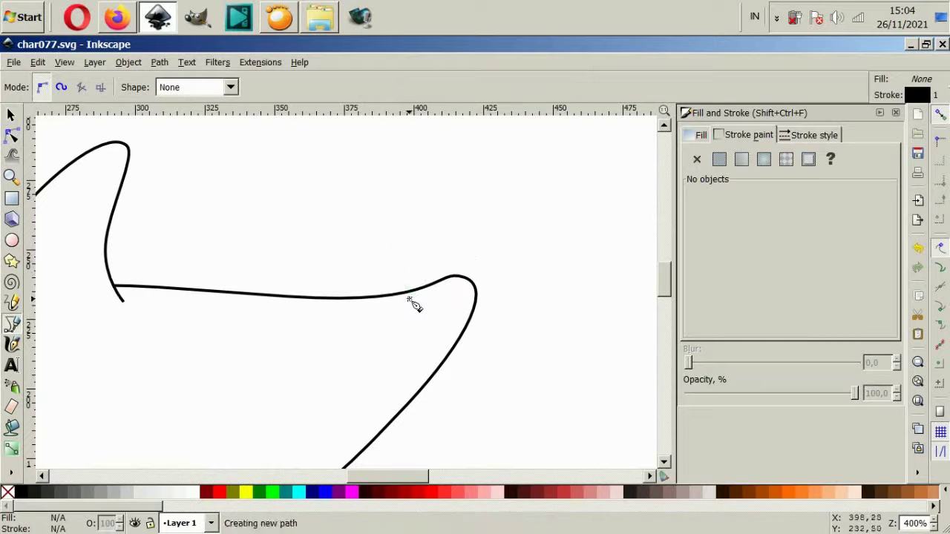
left_click_drag(458, 318, 589, 301)
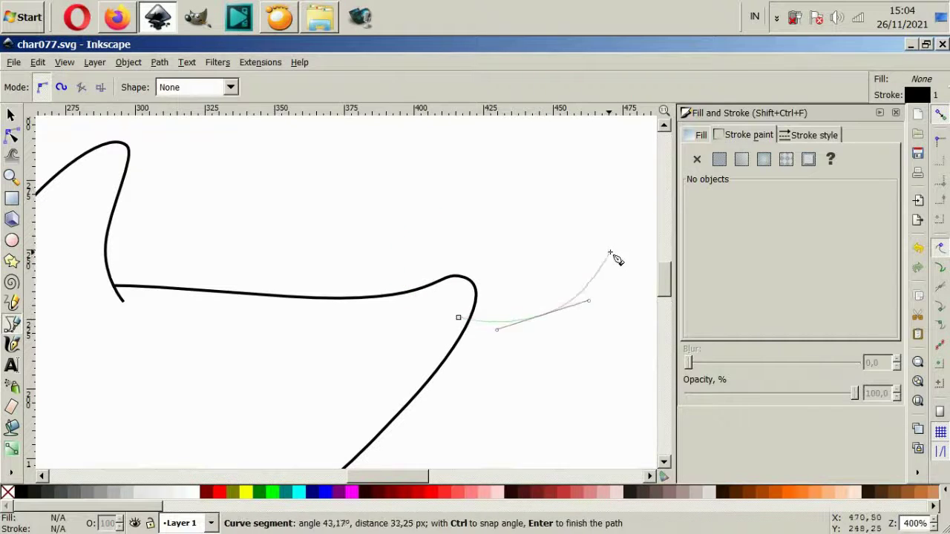
mouse_move(482, 238)
left_mouse_down()
mouse_move(450, 223)
mouse_move(366, 222)
left_mouse_up()
left_click(387, 280)
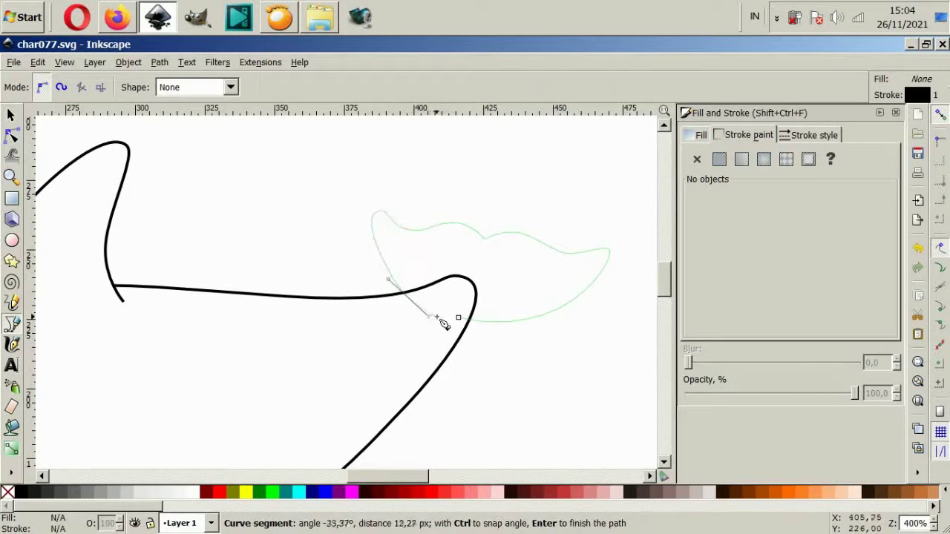
left_click(459, 319)
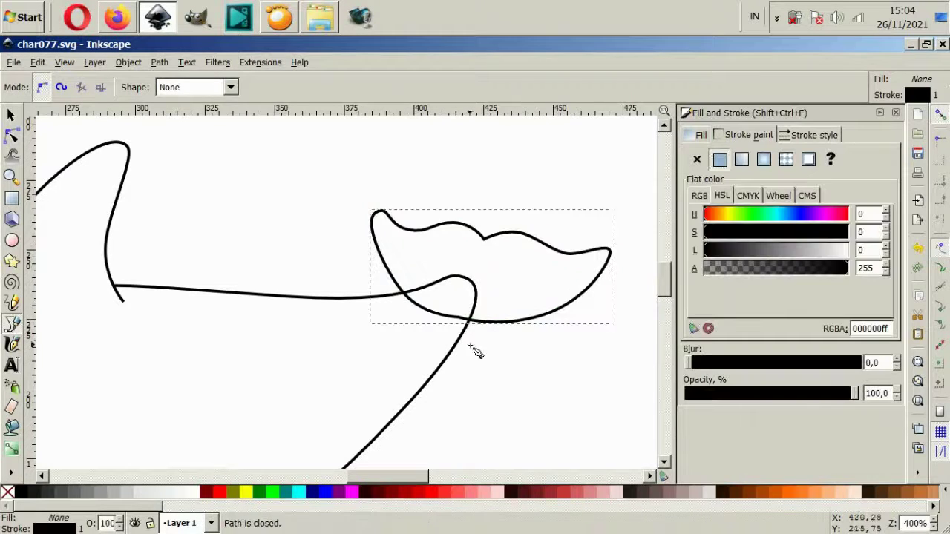
key("grave")
Smooth the fluke's upper and lower curves by adjusting its node handles.
left_click(12, 138)
key("grave")
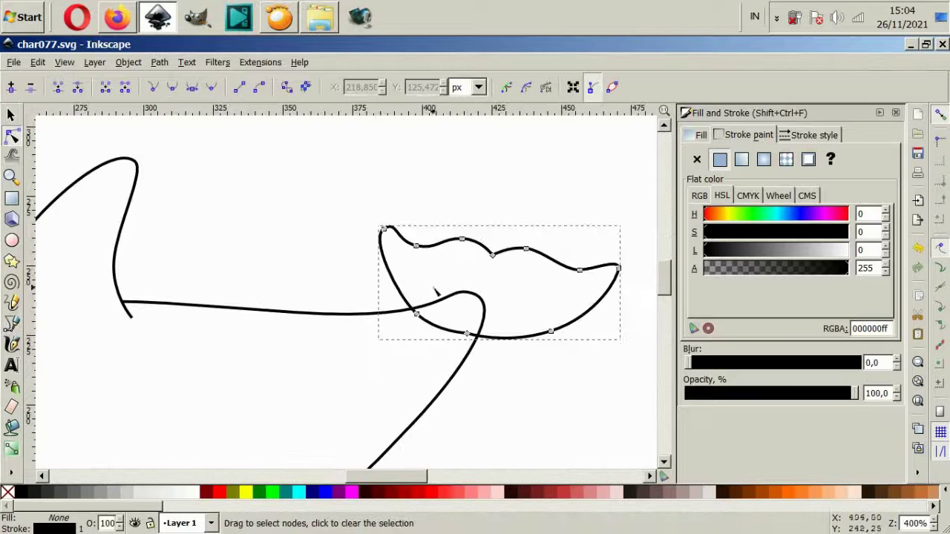
left_click(381, 228)
scroll(401, 243, "up", 1)
left_click_drag(393, 210, 387, 216)
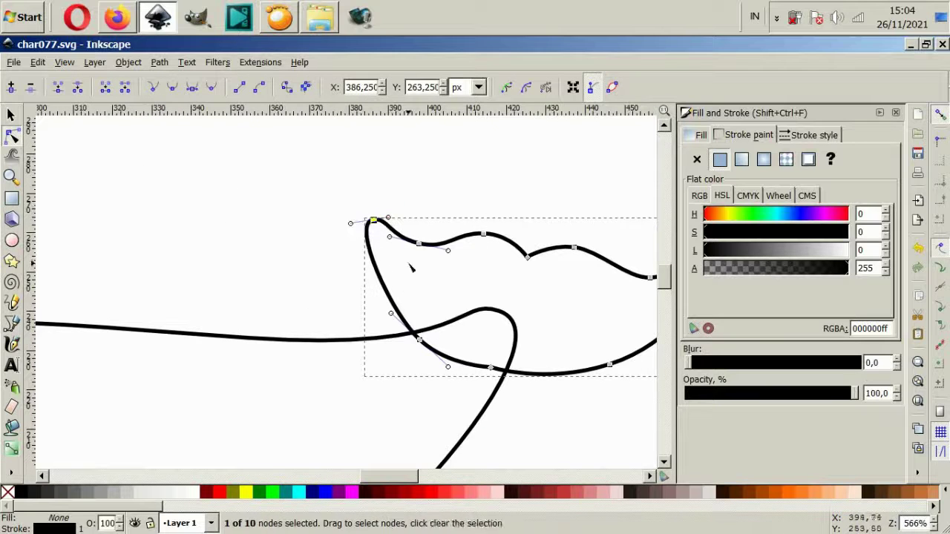
left_click_drag(391, 314, 377, 308)
key("Escape")
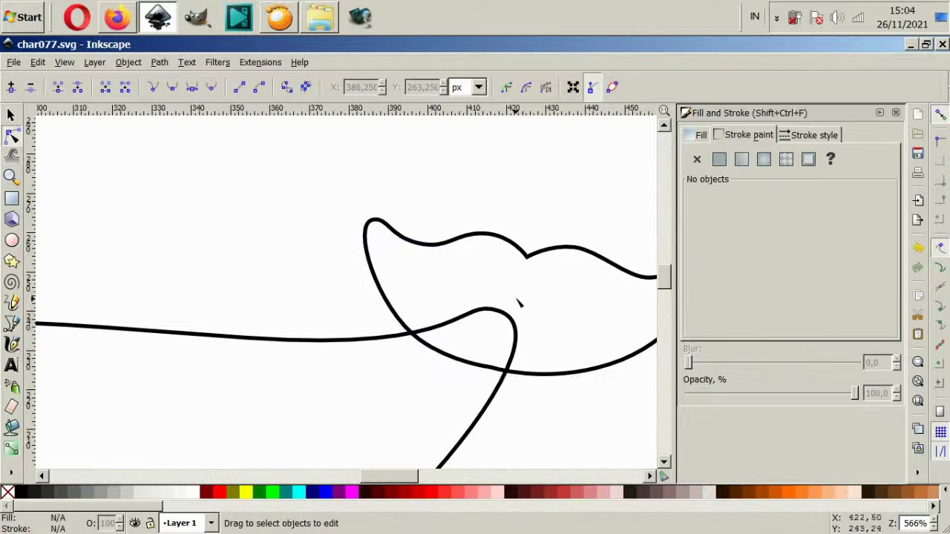
key("grave")
Select the body outline and open the path operations list, closing it unchanged.
left_click(553, 328)
left_click(159, 62)
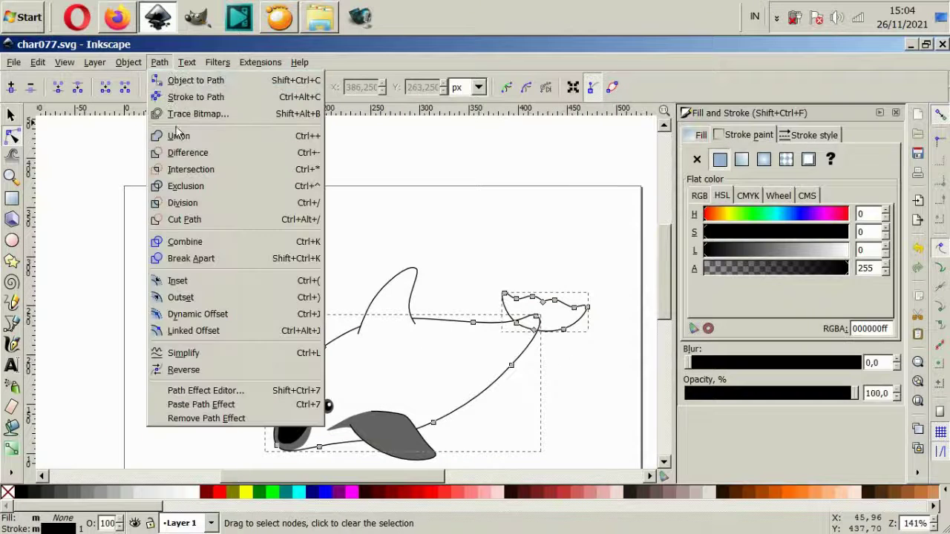
left_click(170, 135)
key("1")
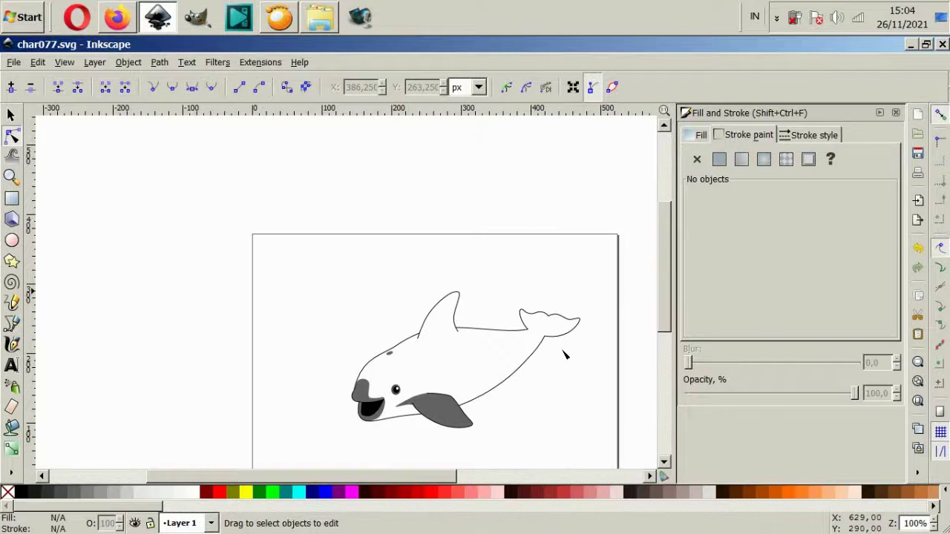
scroll(471, 381, "up", 2)
key("s")
scroll(201, 393, "up", 2)
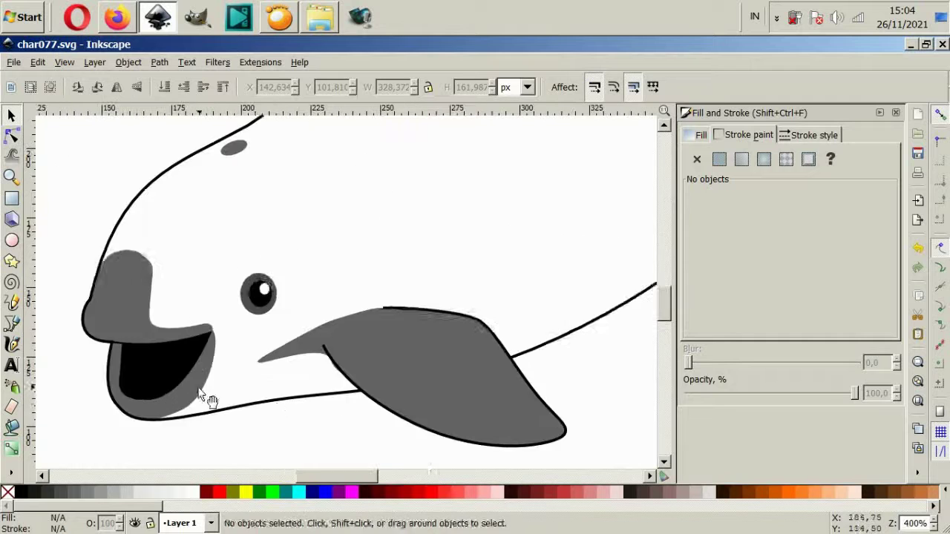
scroll(200, 393, "down", 2)
Set the body and fin outlines to a 2 pt stroke width, after trying 5 and 3.
left_click(375, 200)
left_click(400, 369, "shift")
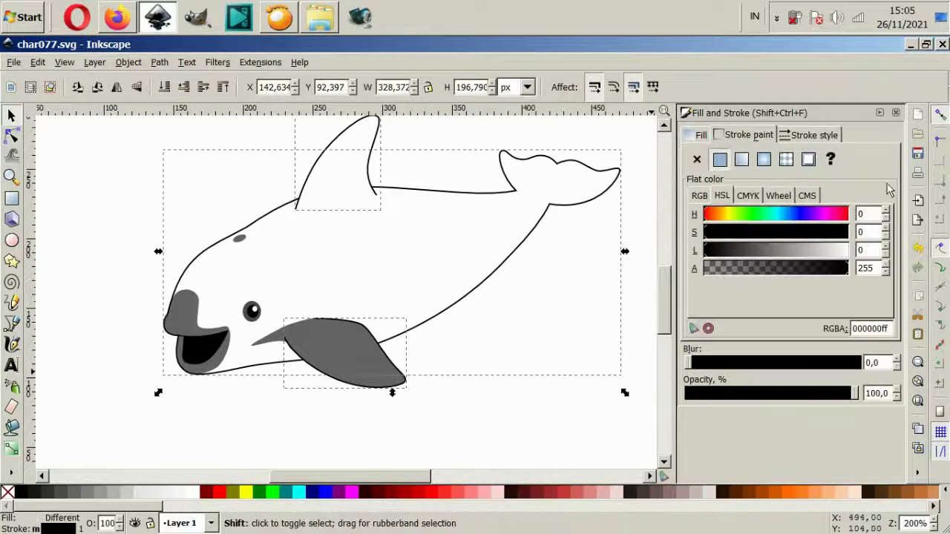
left_click(814, 134)
left_click(831, 157)
type("5")
key("Return")
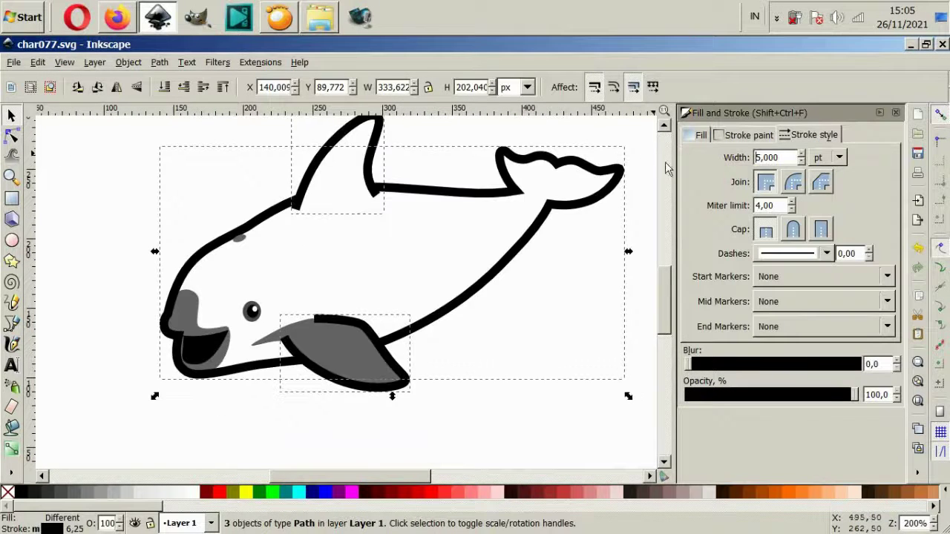
type("3")
key("Return")
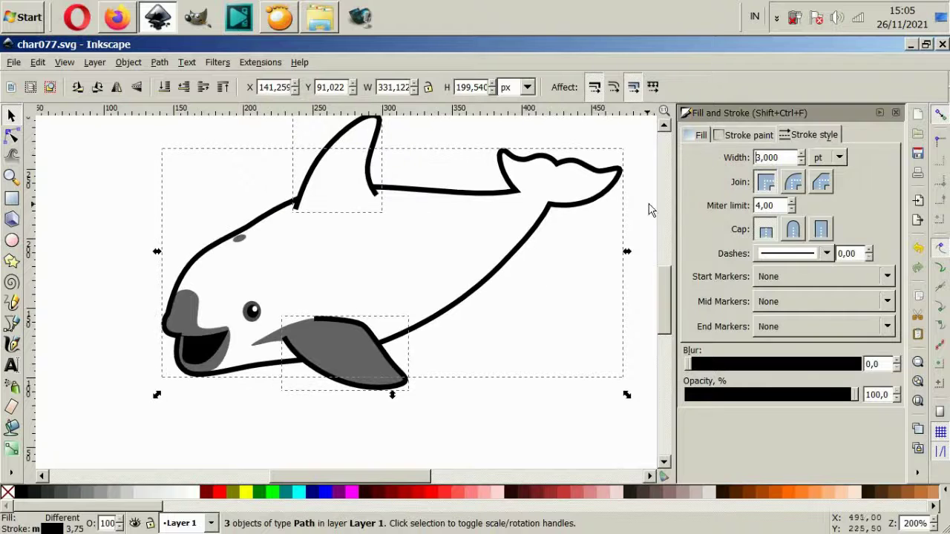
type("2")
key("Return")
left_click(475, 308)
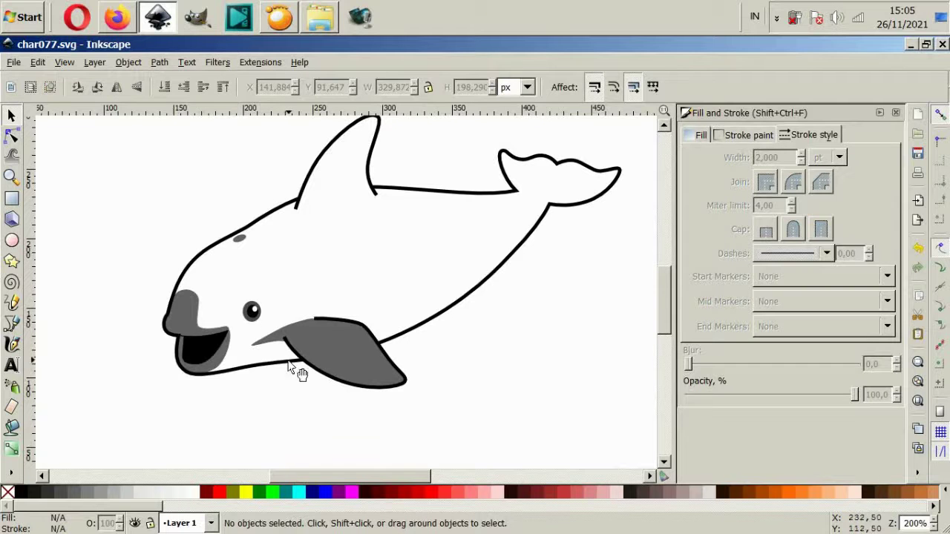
scroll(234, 316, "up", 2)
Enlarge the eye slightly by a corner handle and nudge it up and to the right.
left_click(262, 326, "ctrl")
scroll(261, 326, "up", 4)
left_click_drag(383, 216, 412, 187)
scroll(349, 265, "down", 3)
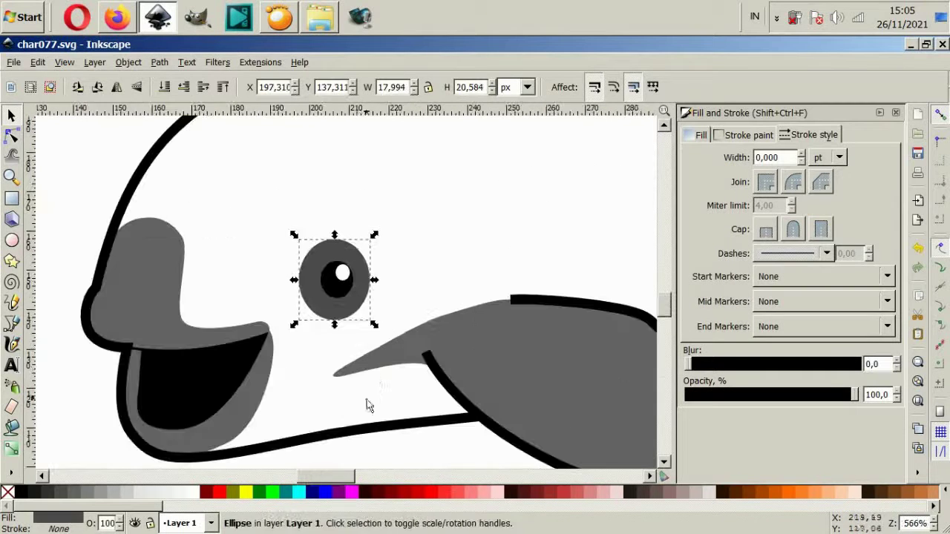
left_click(369, 405)
left_click_drag(292, 466, 405, 235)
left_click_drag(350, 282, 360, 274)
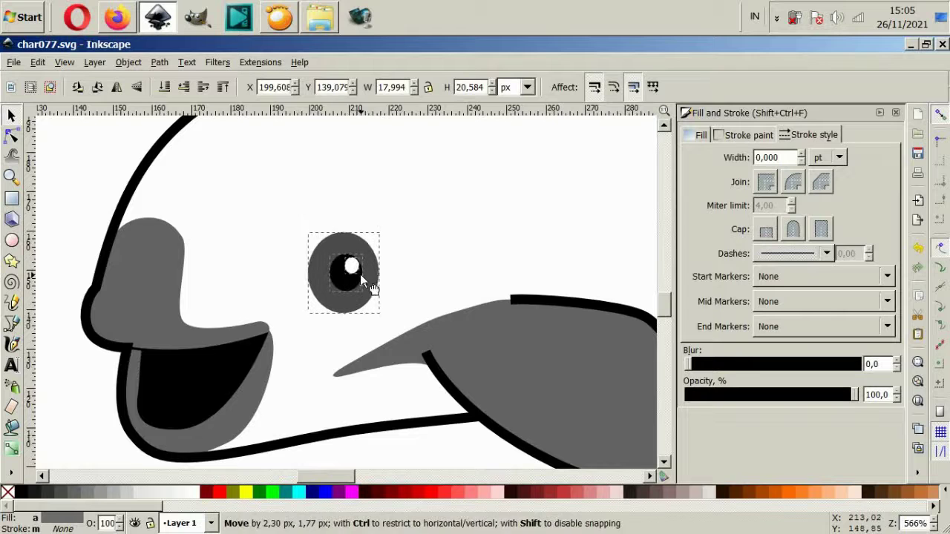
scroll(360, 274, "down", 5)
left_click(383, 371)
Fill the dolphin's body with the light grey palette swatch.
scroll(394, 290, "up", 2)
scroll(445, 341, "down", 1)
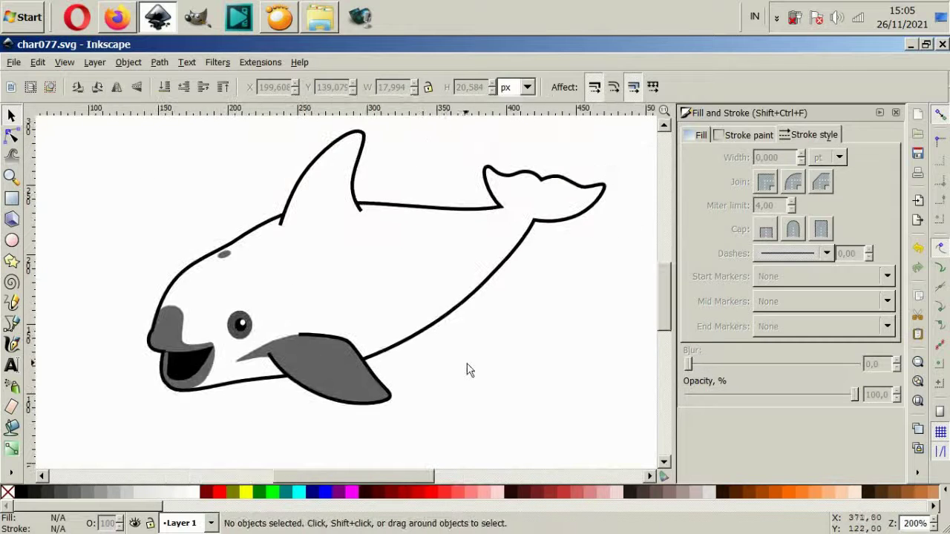
scroll(467, 369, "up", 2)
scroll(282, 248, "down", 2)
scroll(282, 248, "down", 3)
scroll(201, 328, "up", 1)
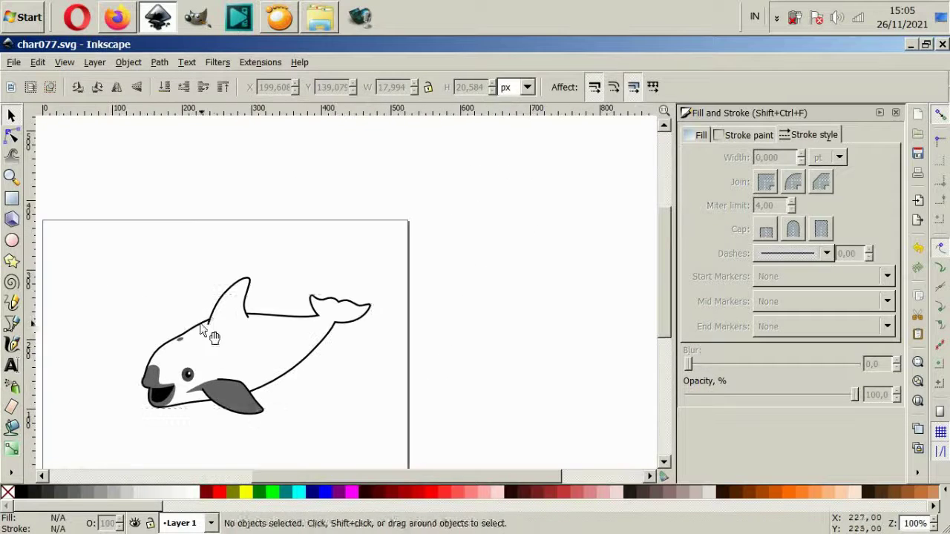
left_click(202, 328)
left_click(138, 493)
left_click(170, 441)
scroll(164, 387, "up", 2)
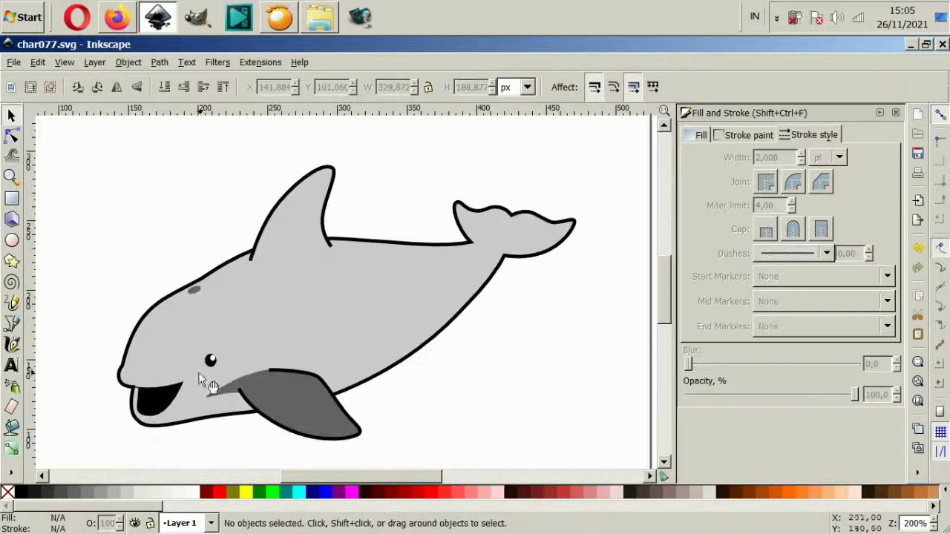
left_click(380, 354)
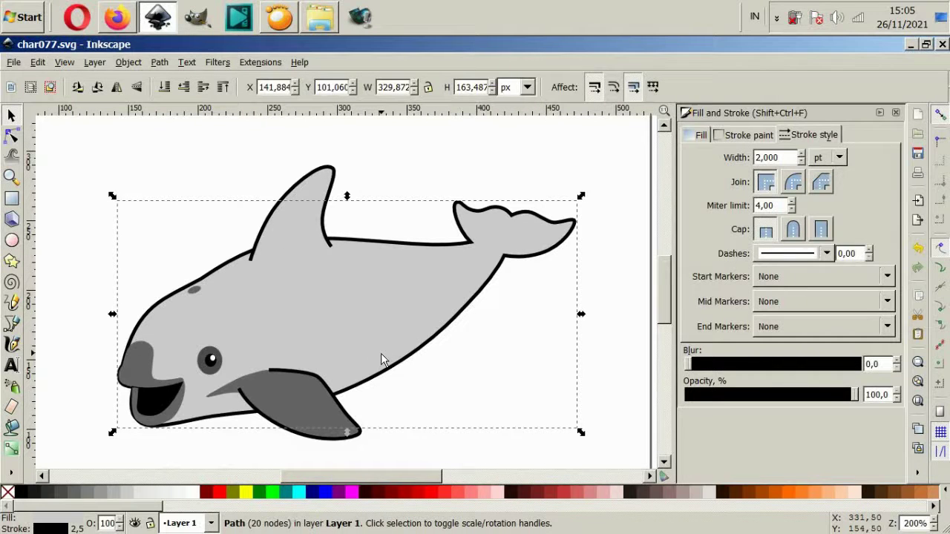
Draw the belly marking's curved edge from beside the mouth along the body to the tail.
key("Escape")
scroll(215, 407, "up", 2)
left_click(11, 324)
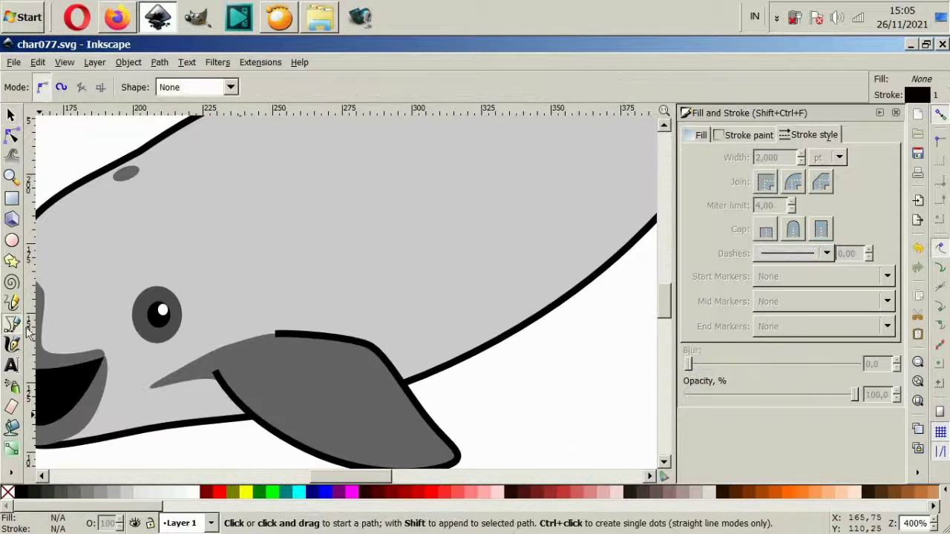
left_click(143, 360)
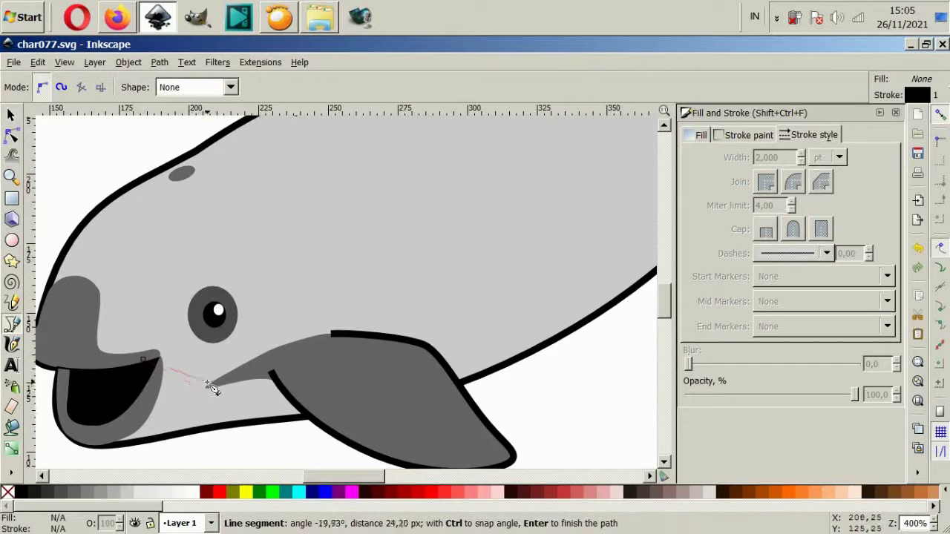
left_click_drag(223, 389, 259, 385)
left_click_drag(323, 343, 338, 340)
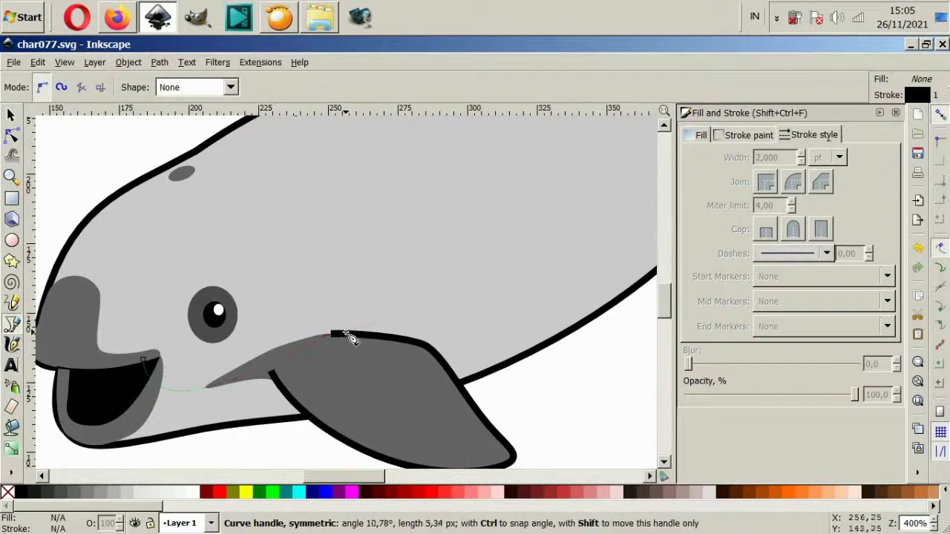
scroll(326, 330, "down", 4)
scroll(363, 316, "up", 4)
left_click_drag(397, 327, 423, 318)
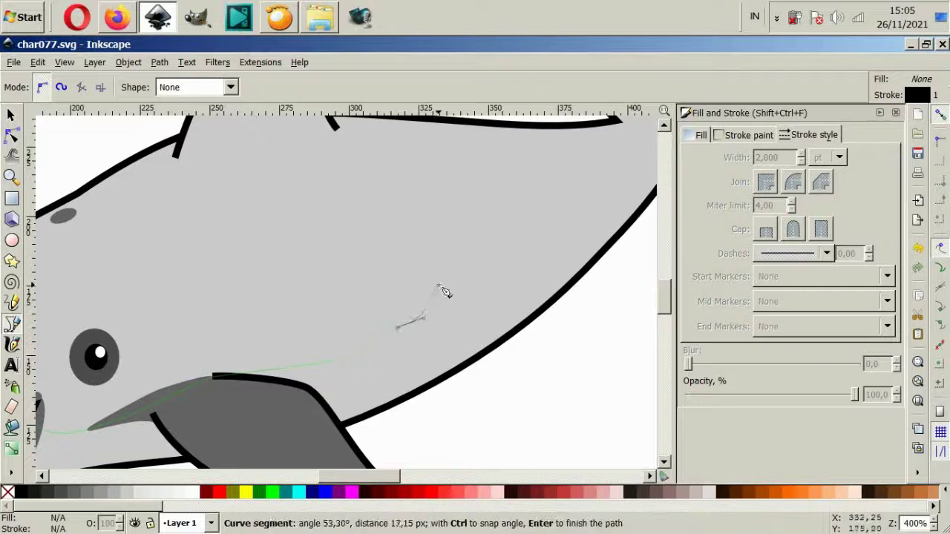
scroll(594, 241, "up", 3)
scroll(586, 243, "right", 2)
scroll(572, 244, "right", 1)
left_click_drag(560, 273, 579, 256)
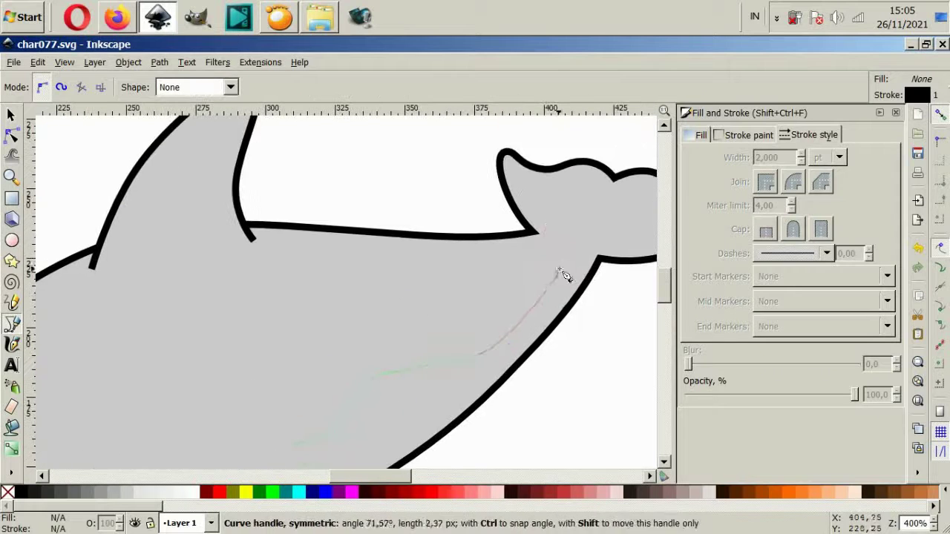
left_click(603, 252)
Add corner points below the belly and head, then close the belly shape.
scroll(604, 254, "down", 4)
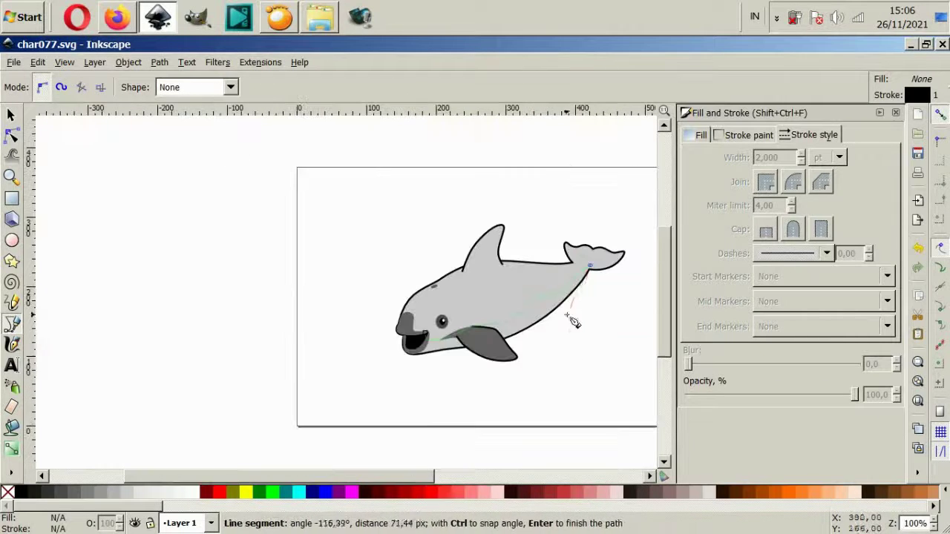
left_click(564, 356)
left_click(486, 394)
left_click(384, 362)
left_click(383, 336)
scroll(384, 337, "up", 6)
left_click(339, 291)
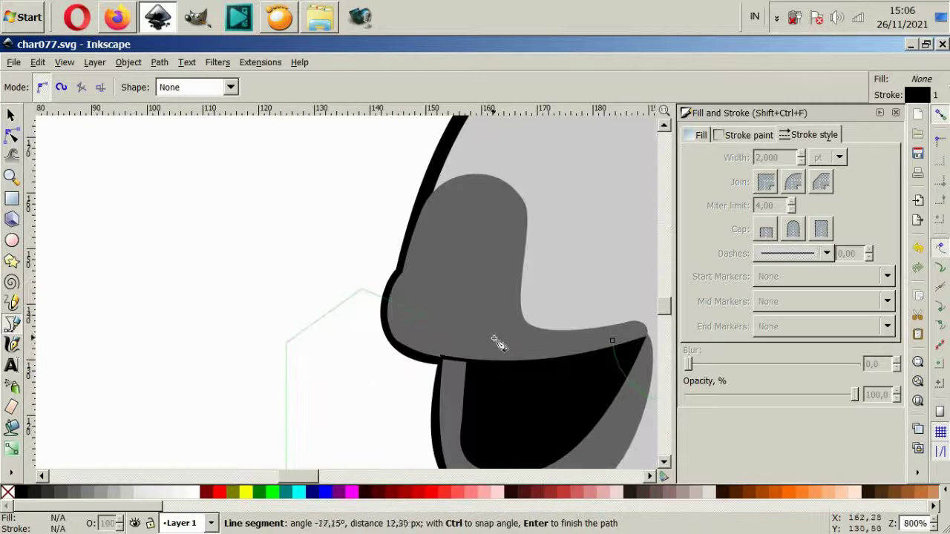
left_click(615, 339)
scroll(586, 345, "down", 3)
scroll(564, 351, "down", 1)
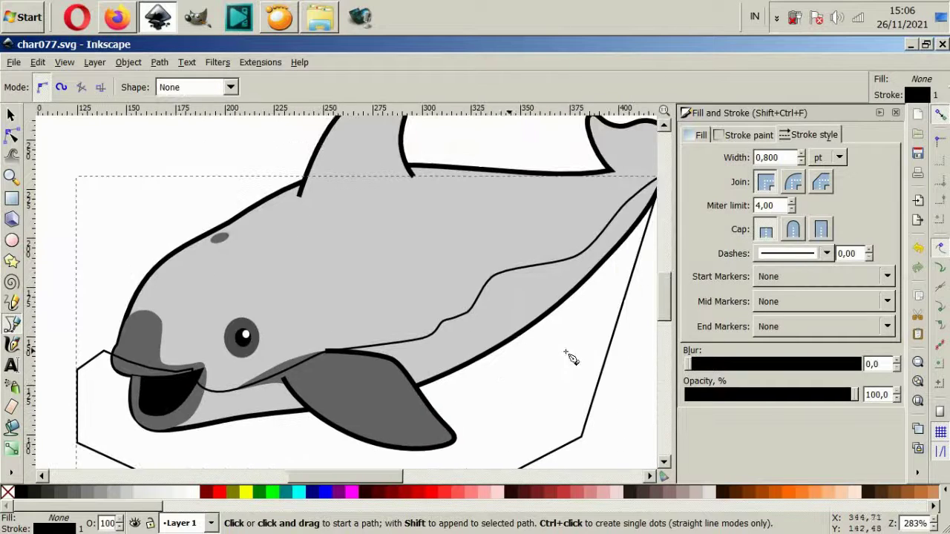
scroll(568, 356, "down", 2)
scroll(446, 375, "up", 1)
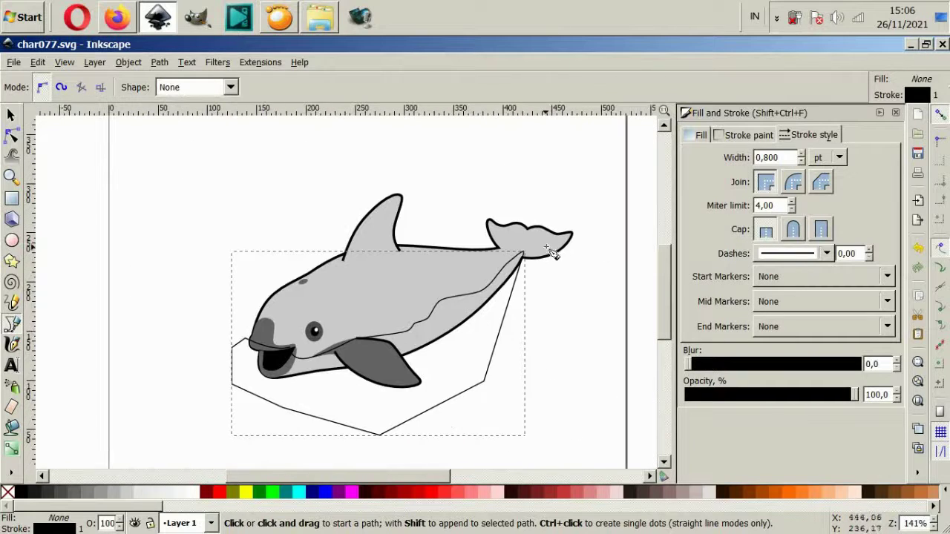
Intersect the belly shape with the body so it stays inside the outline.
left_click(12, 117)
left_click(356, 297, "shift")
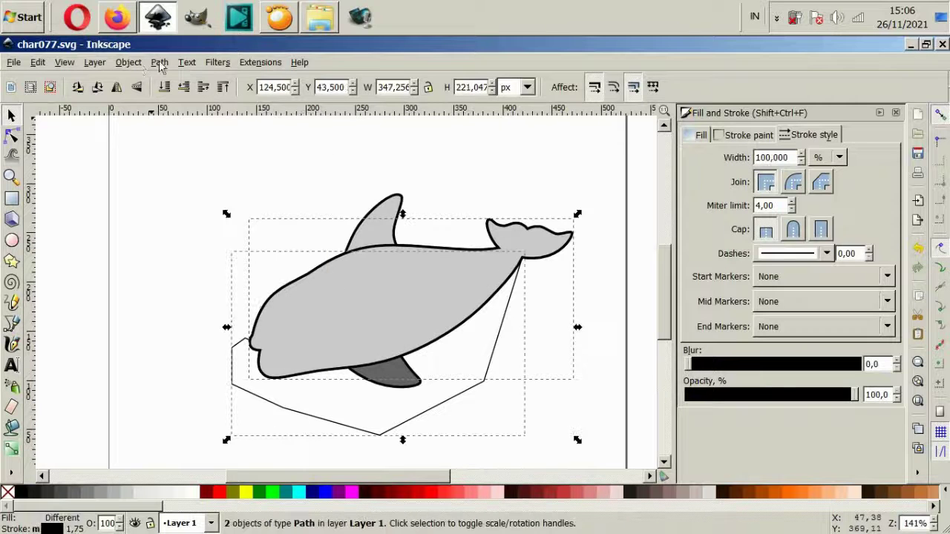
left_click(159, 63)
left_click(188, 172)
Fill the belly piece with lighter grey and remove its stroke.
left_click(448, 345)
left_click(431, 331)
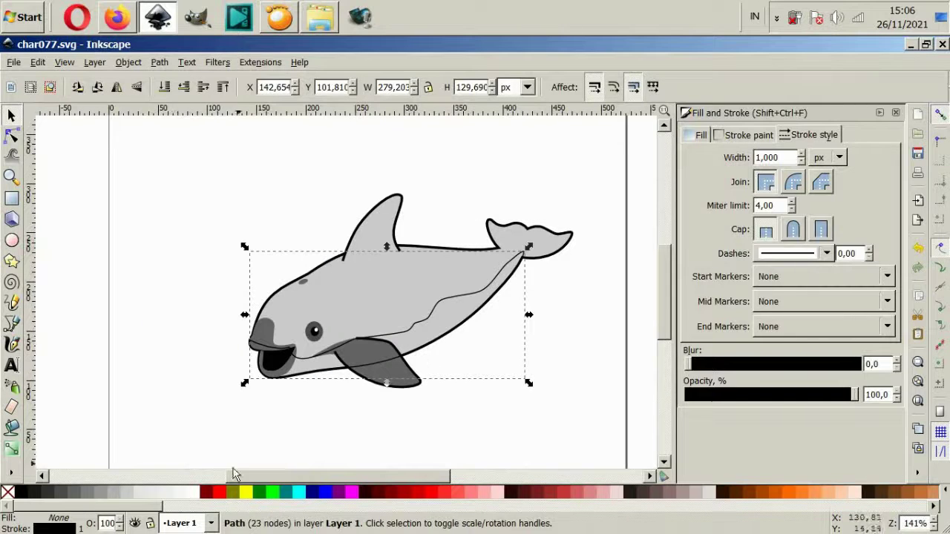
left_click(139, 502)
left_click(748, 135)
left_click(698, 160)
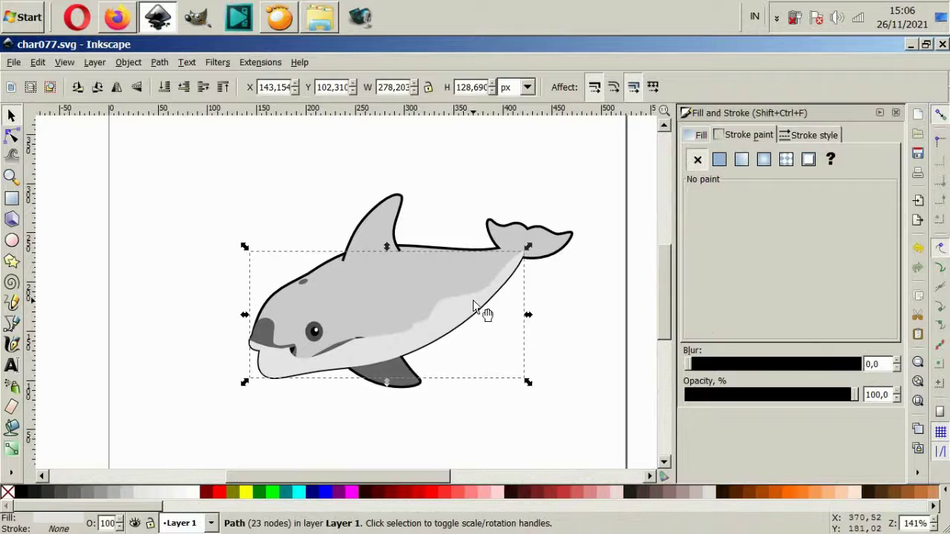
left_click(503, 393)
Raise the dolphin outline above the belly and remove the outline's fill.
left_click(413, 289)
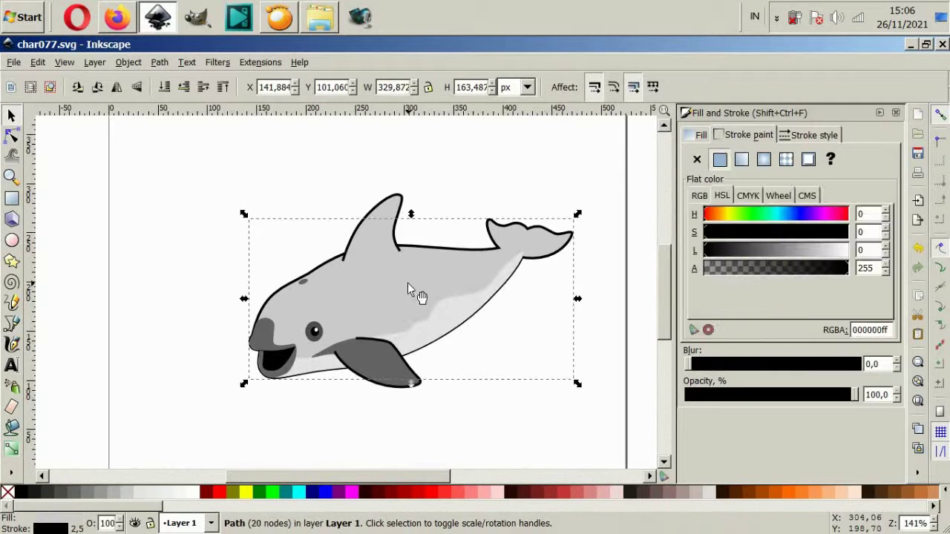
key("Page_Up")
left_click(701, 135)
left_click(697, 160)
left_click(431, 205)
left_click(400, 214)
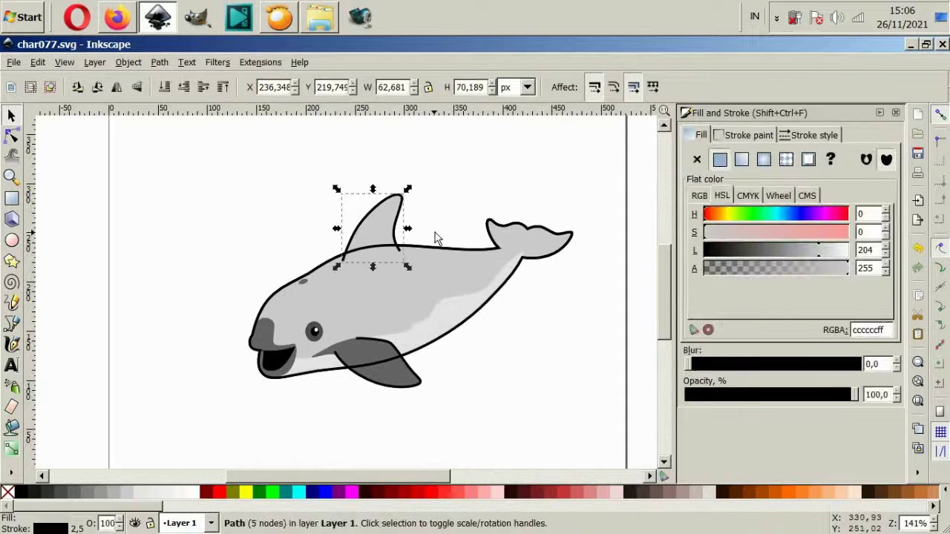
left_click(507, 211)
scroll(417, 319, "up", 2)
left_click(396, 418)
Draw a curved crease line at the tail junction with 2 pt width and round caps.
key("Escape")
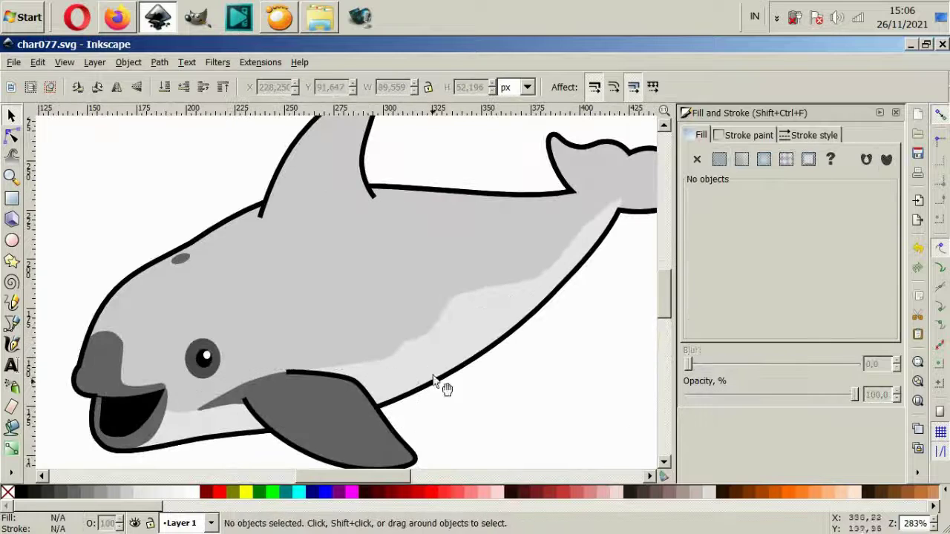
key("5")
scroll(405, 285, "up", 3)
scroll(449, 327, "up", 5)
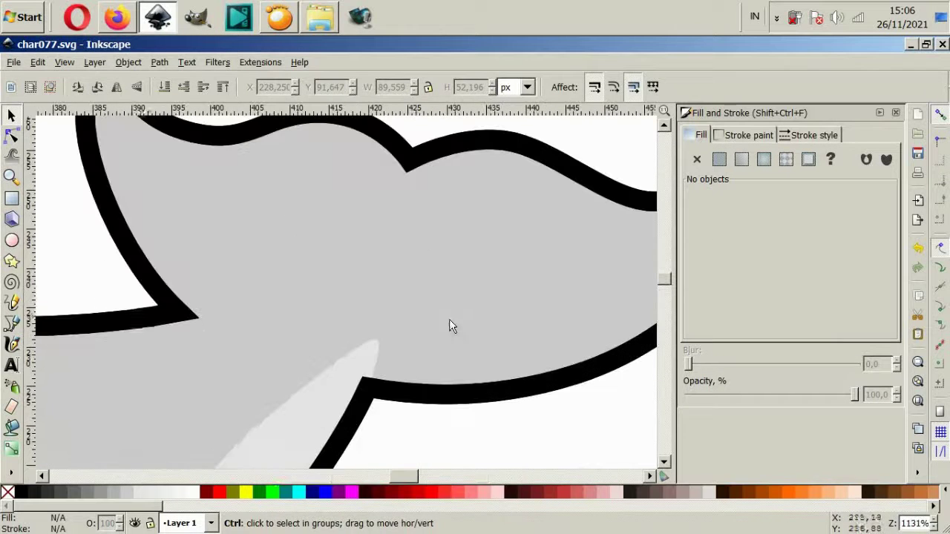
left_click(11, 323)
left_click(360, 383)
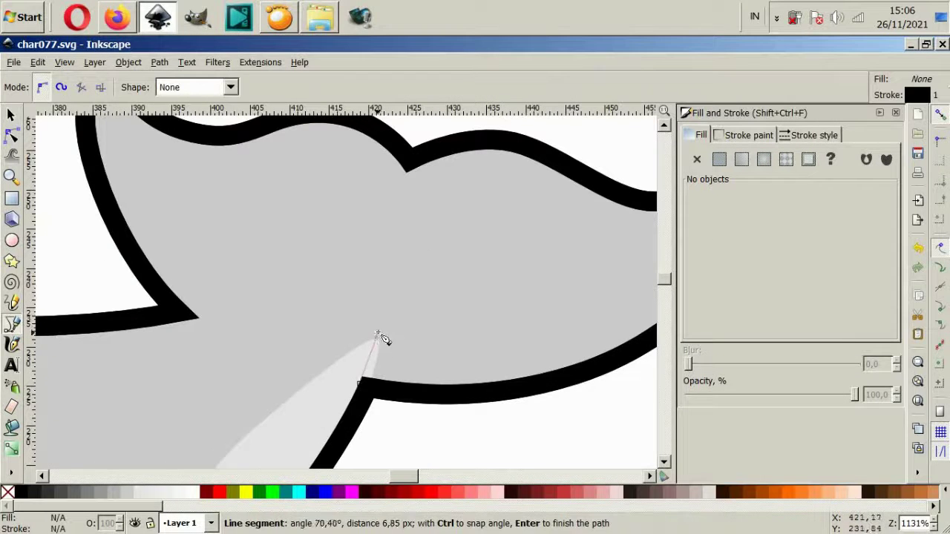
left_click_drag(338, 288, 306, 286)
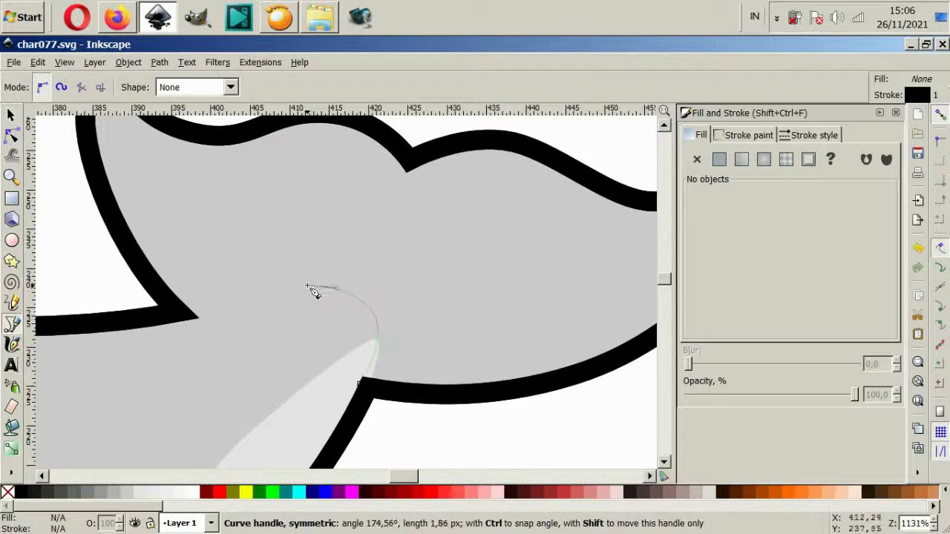
double_click(259, 296)
left_click(810, 135)
type("2")
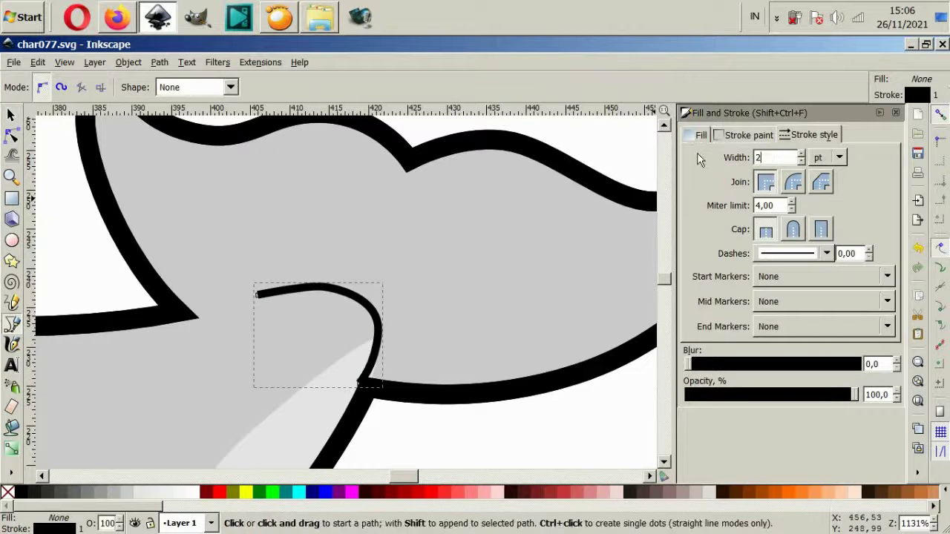
key("Return")
left_click(793, 229)
Move the tail junction line into place where the fluke meets the body.
left_click(12, 115)
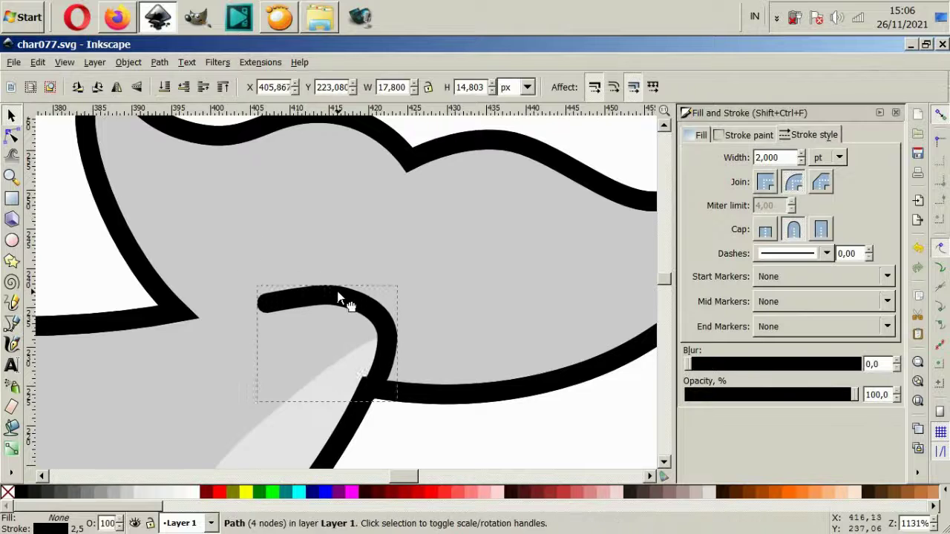
mouse_move(346, 303)
left_mouse_down()
mouse_move(358, 321)
mouse_move(403, 333)
left_mouse_up()
key("Escape")
key("1")
scroll(351, 387, "up", 4)
key("Escape")
left_click(403, 333)
key("Escape")
scroll(415, 335, "up", 4)
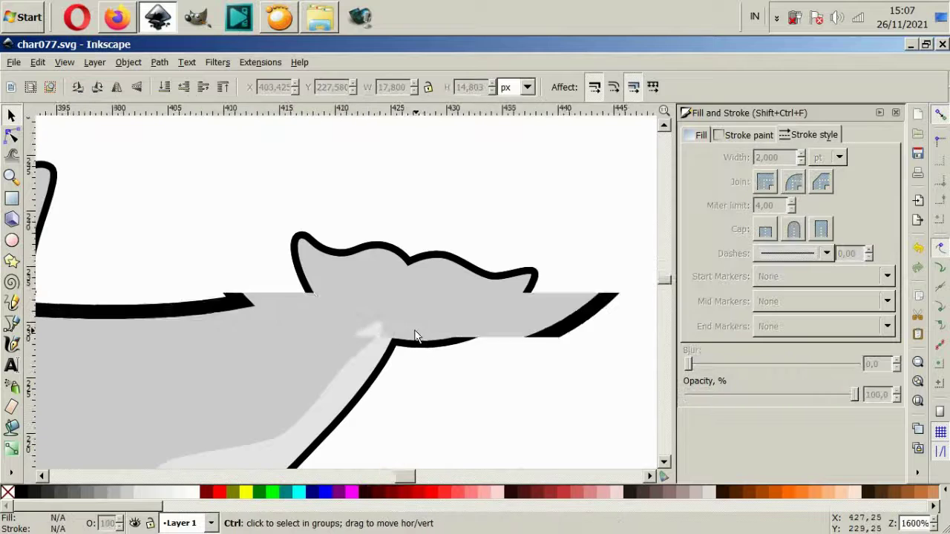
Draw a second curve from the fluke edge arching down into the body.
key("b")
left_click(62, 254)
left_click_drag(151, 261, 199, 249)
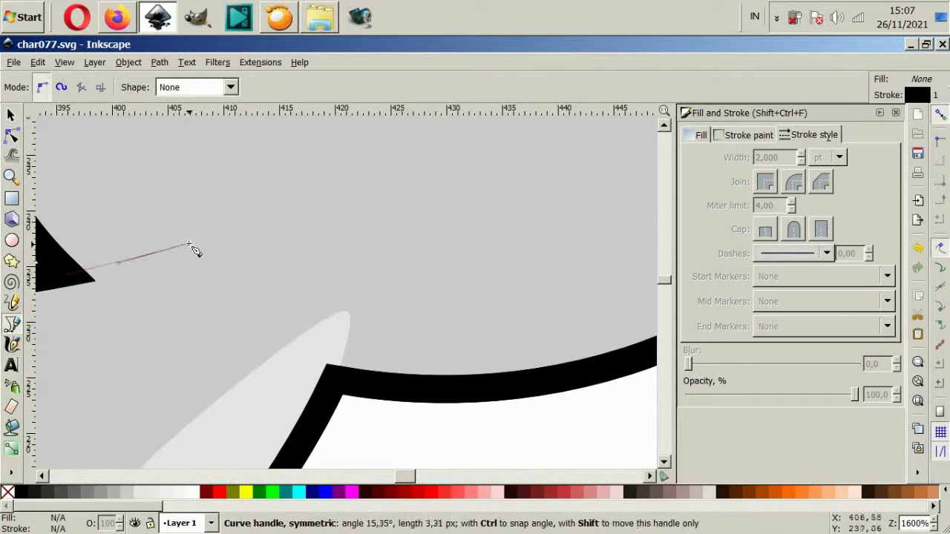
left_click_drag(284, 219, 331, 221)
left_click_drag(345, 264, 349, 282)
double_click(345, 300)
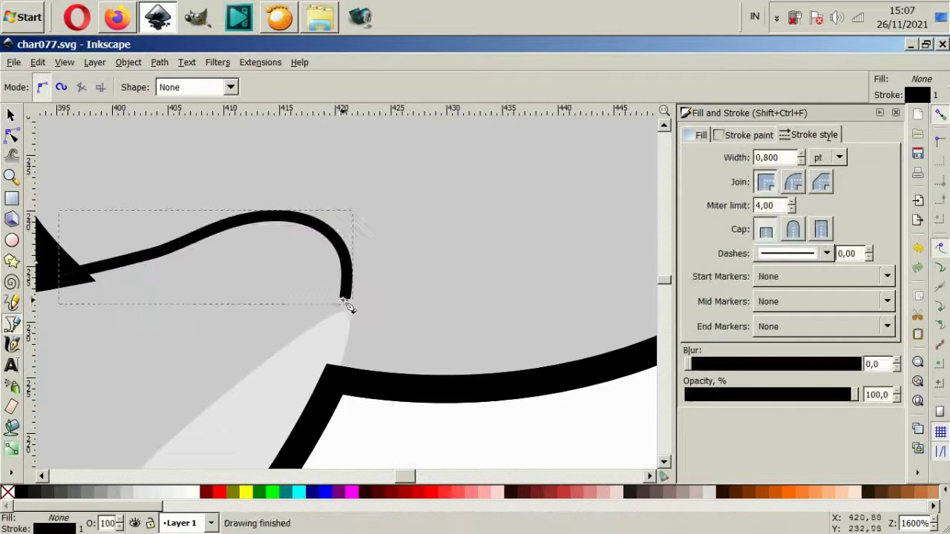
Give the new tail curve a line width of 2.
scroll(347, 308, "down", 3)
left_click(731, 162)
type("2")
key("Return")
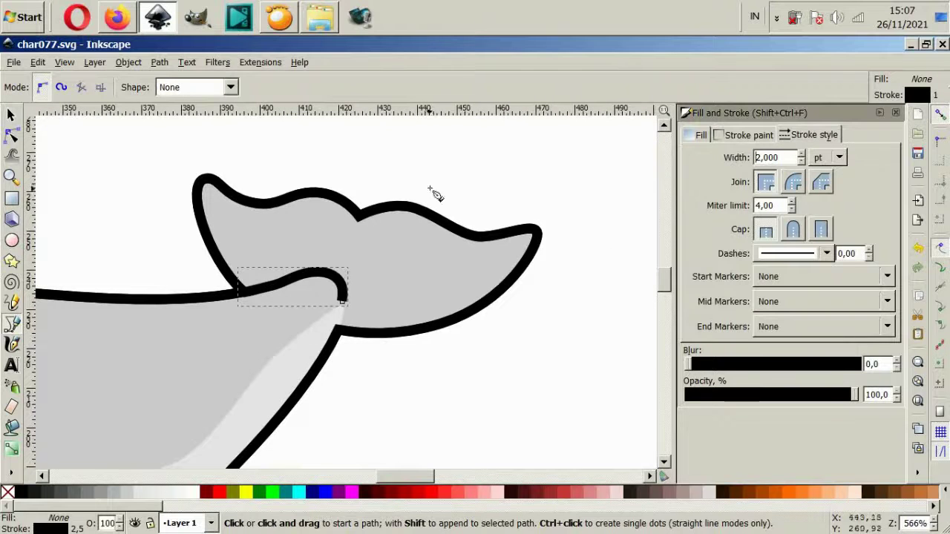
scroll(244, 296, "down", 4)
key("s")
scroll(267, 375, "down", 2)
key("Escape")
Move the dark flipper under the head, send it behind the belly, shrink and rotate it.
scroll(309, 411, "up", 2)
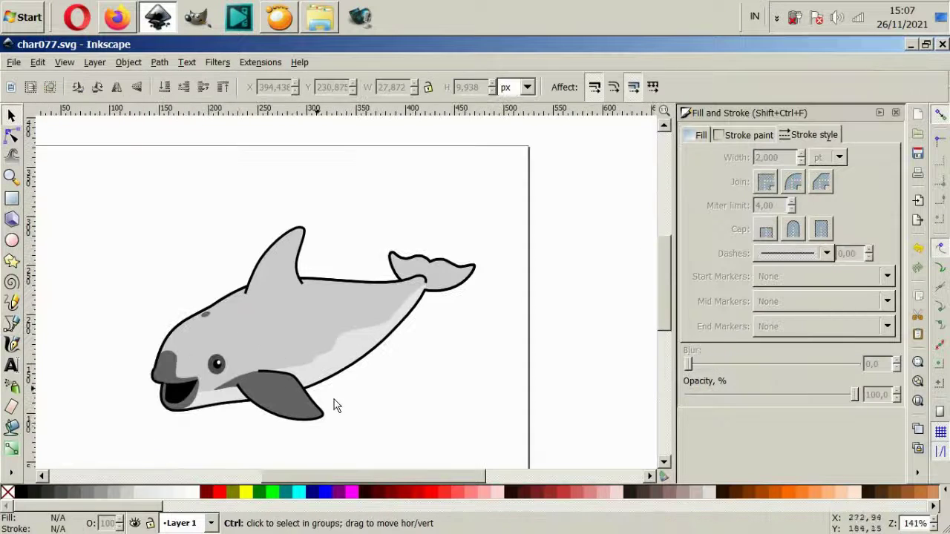
scroll(216, 437, "up", 1)
left_click(304, 408)
left_click_drag(304, 422, 269, 407)
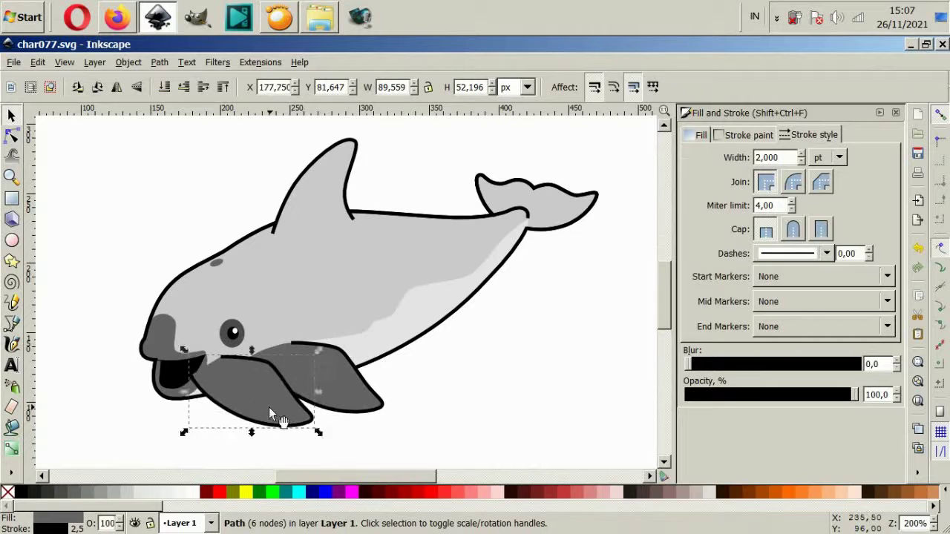
key("Page_Down")
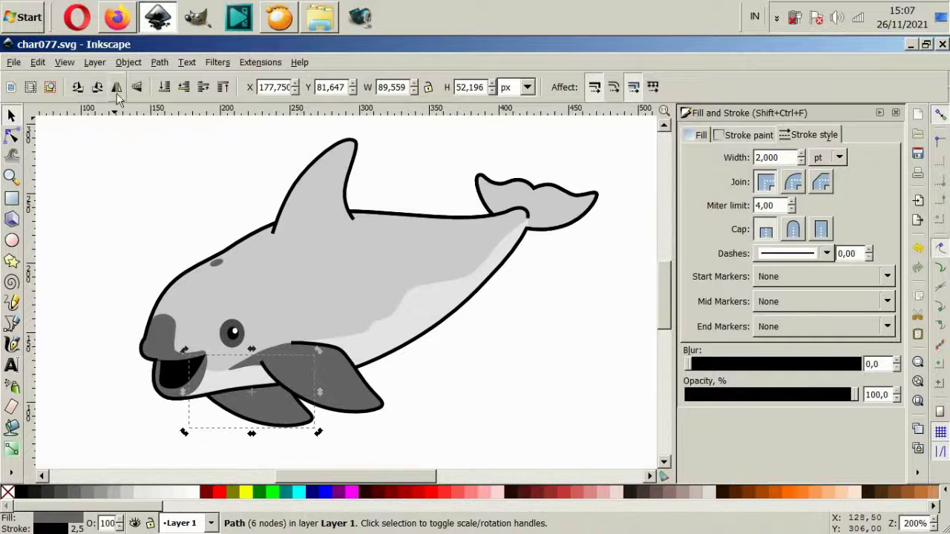
left_click_drag(254, 390, 248, 386)
mouse_move(312, 428)
left_mouse_down()
mouse_move(320, 375)
mouse_move(241, 387)
left_mouse_up()
left_click(321, 403)
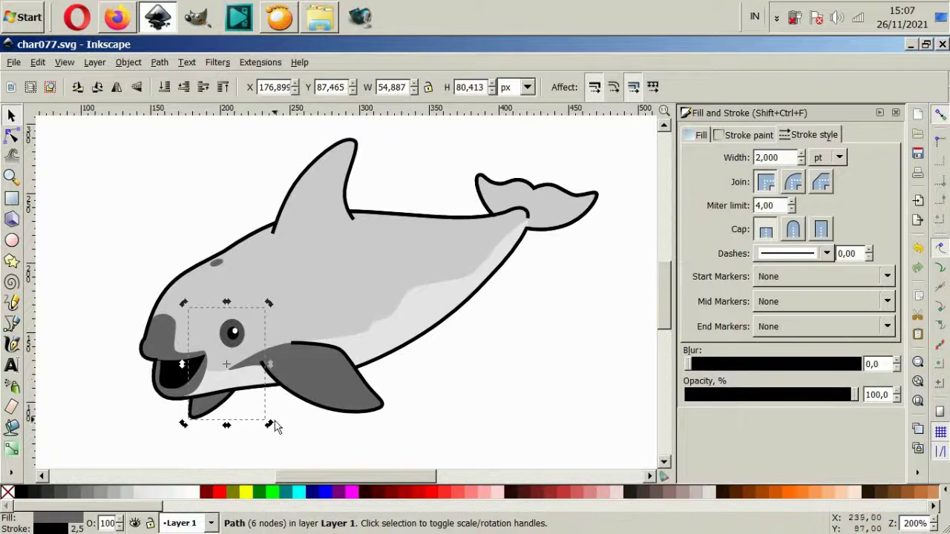
scroll(222, 433, "up", 2)
Adjust the flipper node where the fin meets the mouth.
key("n")
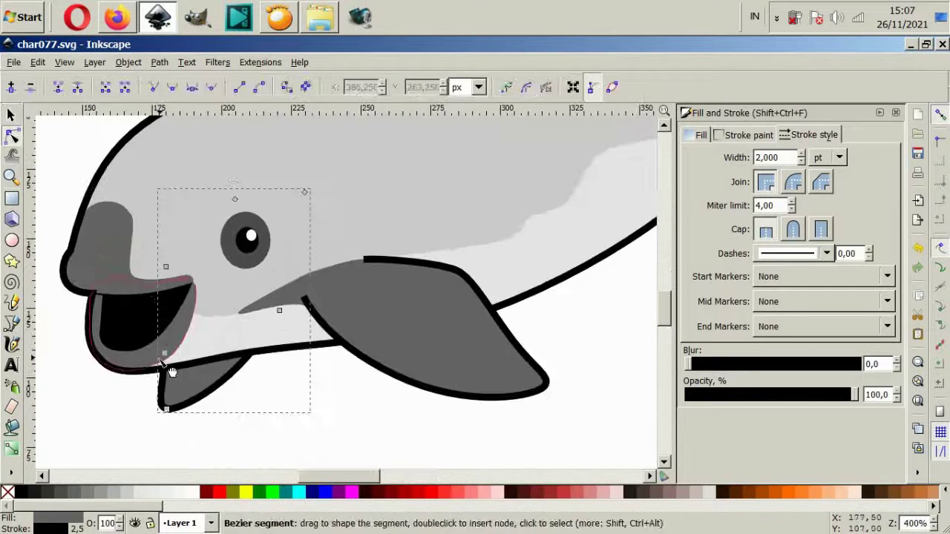
left_click_drag(164, 356, 166, 354)
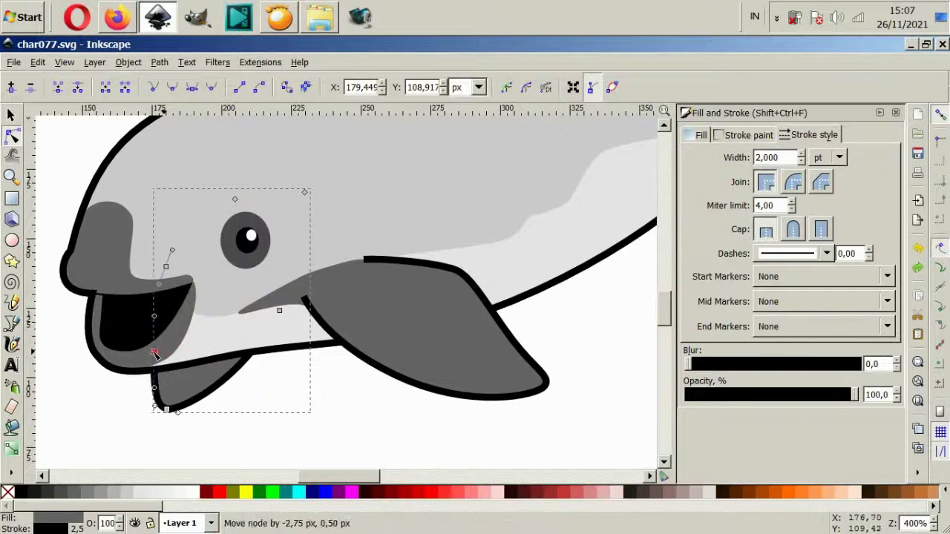
key("Escape")
key("5")
Shift the belly shape and side fin slightly up and to the right.
left_click(312, 297)
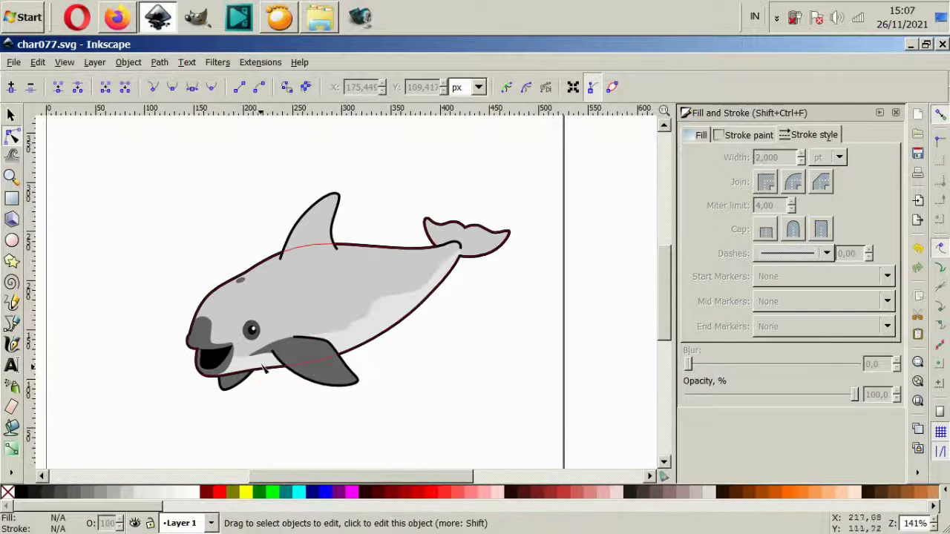
scroll(319, 271, "down", 2)
scroll(321, 269, "up", 4)
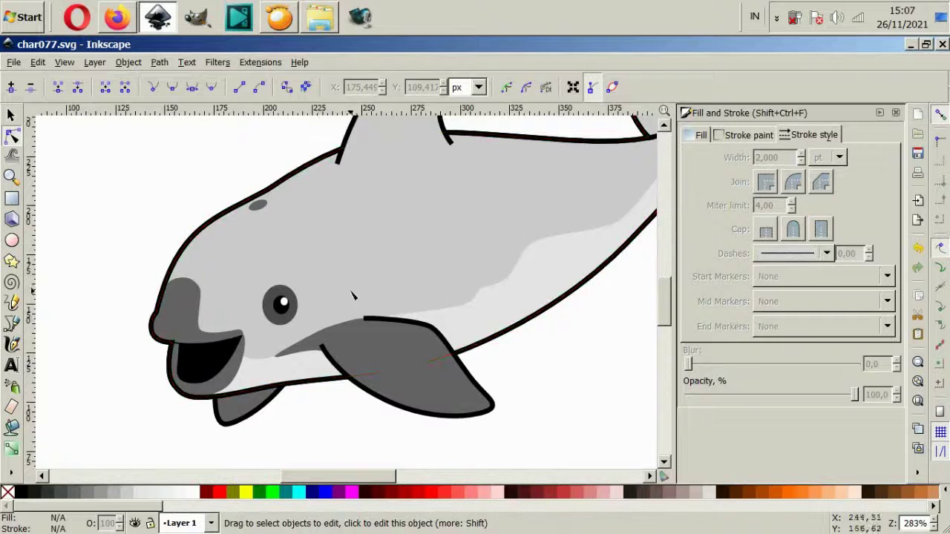
left_click(267, 366)
left_click(12, 115)
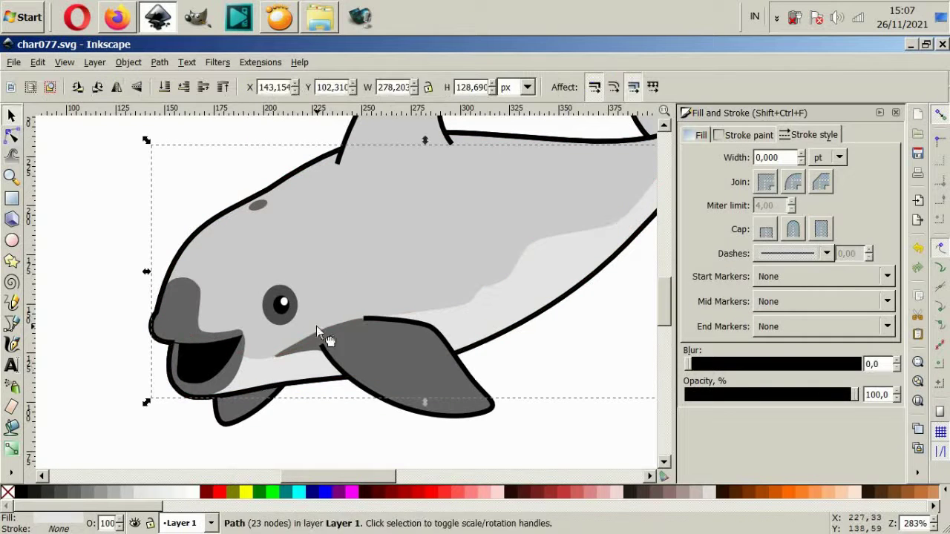
left_click(397, 376, "shift")
left_click_drag(409, 379, 420, 362)
left_click(398, 424)
Shift the small lower fin slightly to the right.
scroll(364, 403, "down", 3)
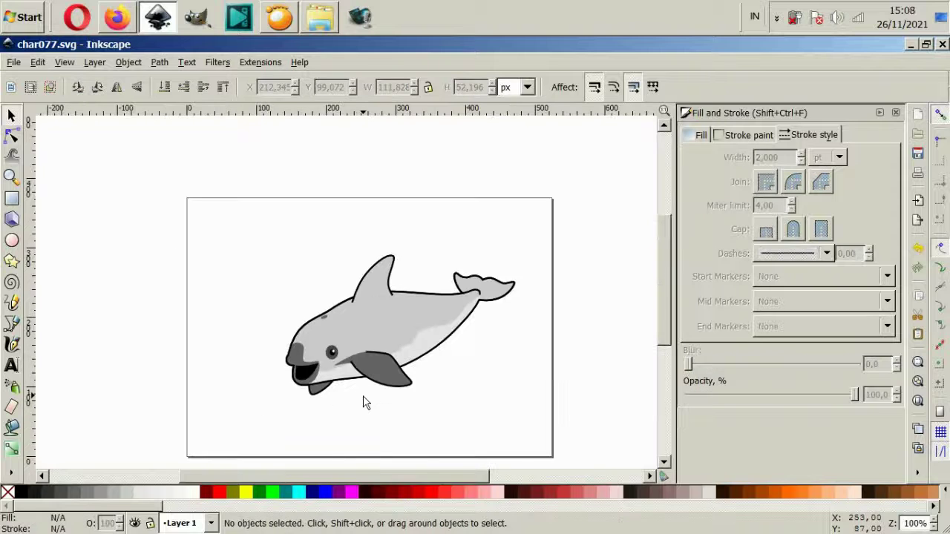
scroll(359, 398, "up", 4)
left_click(312, 382)
left_click_drag(312, 383, 330, 384)
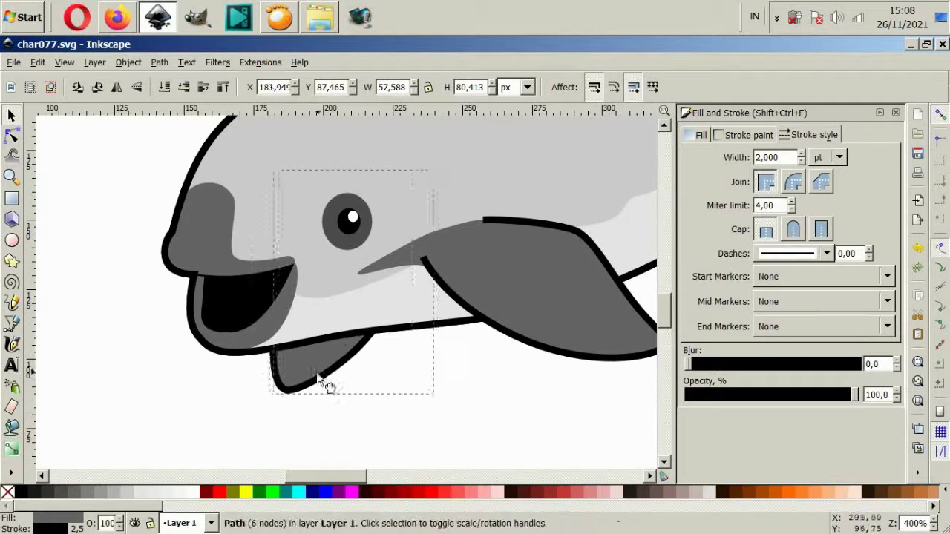
Reshape the belly's edge nodes along the mouth.
left_click(311, 315)
left_click(11, 136)
left_click_drag(340, 282, 289, 314)
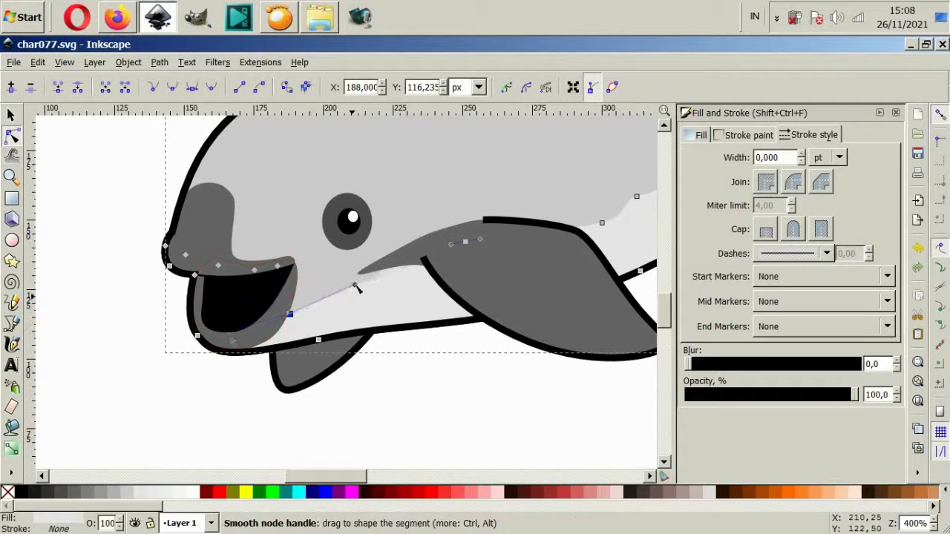
left_click_drag(351, 293, 357, 269)
left_click_drag(293, 316, 297, 303)
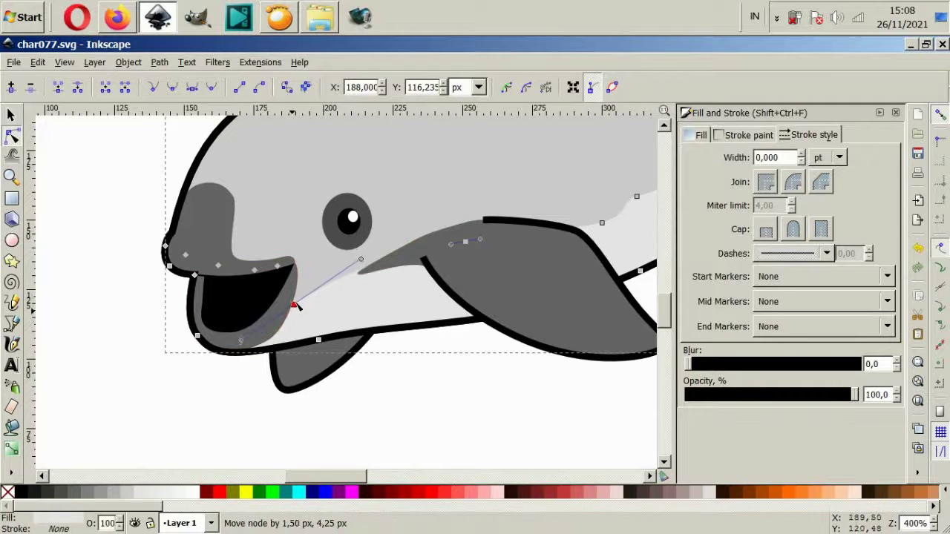
left_click(416, 377)
scroll(414, 375, "down", 3)
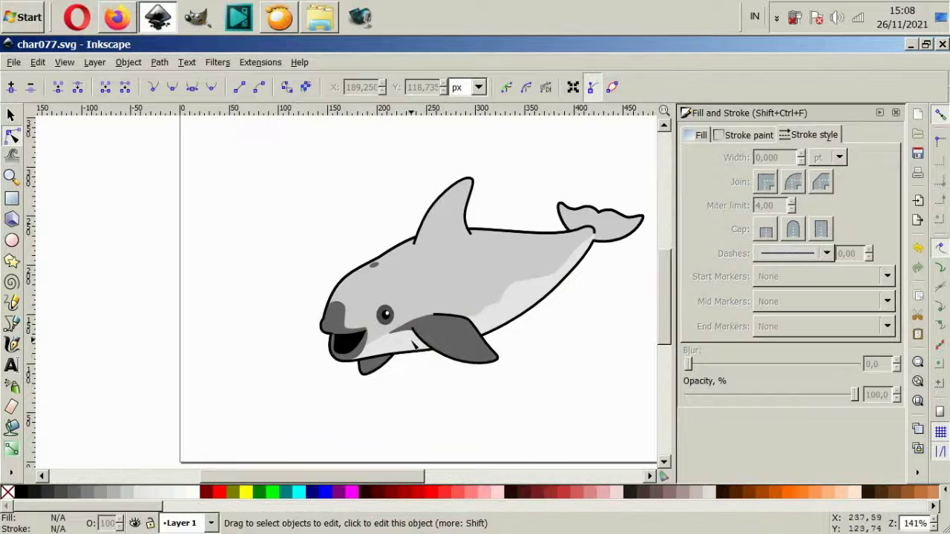
scroll(414, 343, "down", 2)
scroll(401, 342, "up", 1)
Select all objects to check the drawing, then deselect.
left_click(11, 117)
key("ctrl+a")
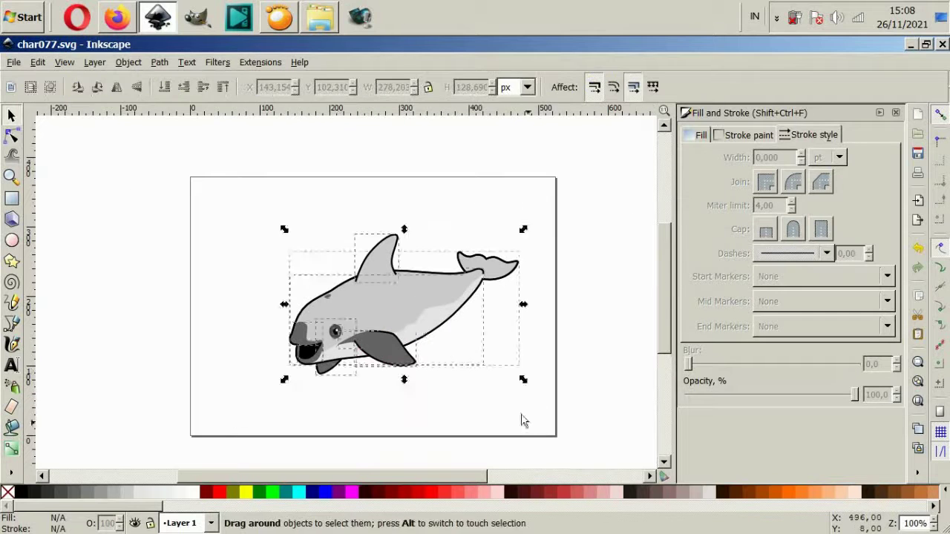
key("Escape")
scroll(358, 291, "up", 2)
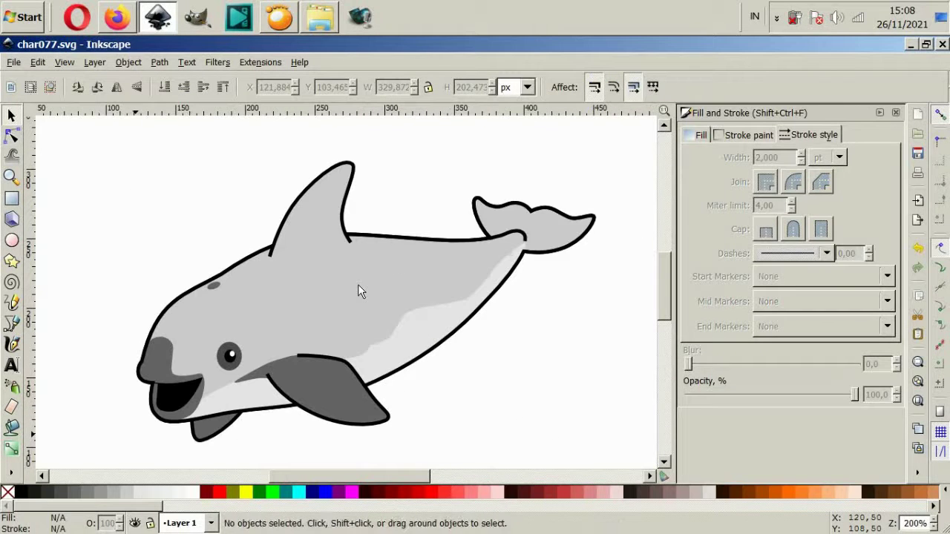
scroll(357, 286, "down", 2)
Zoom out to the whole page, clear the head-part selection, and select the mouth shape.
left_click(175, 316)
scroll(216, 293, "up", 2)
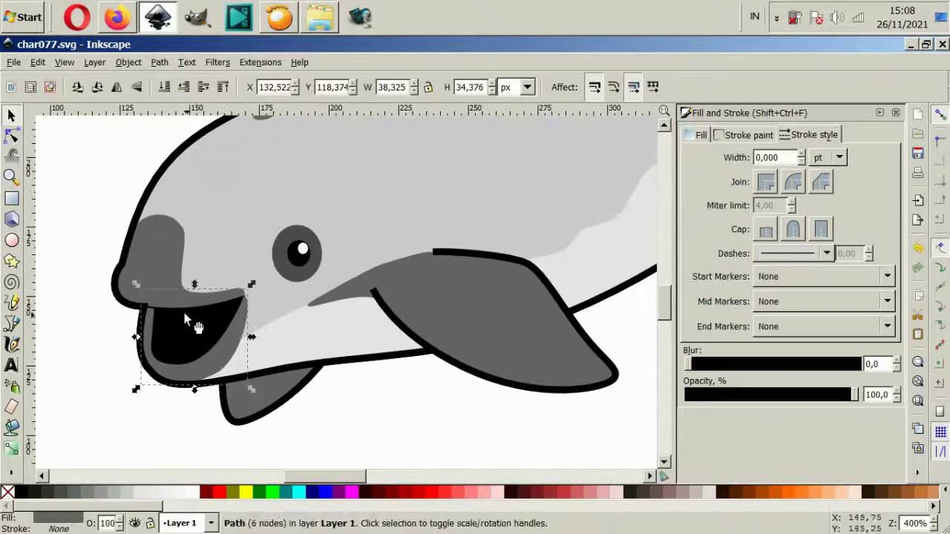
left_click(460, 315, "shift")
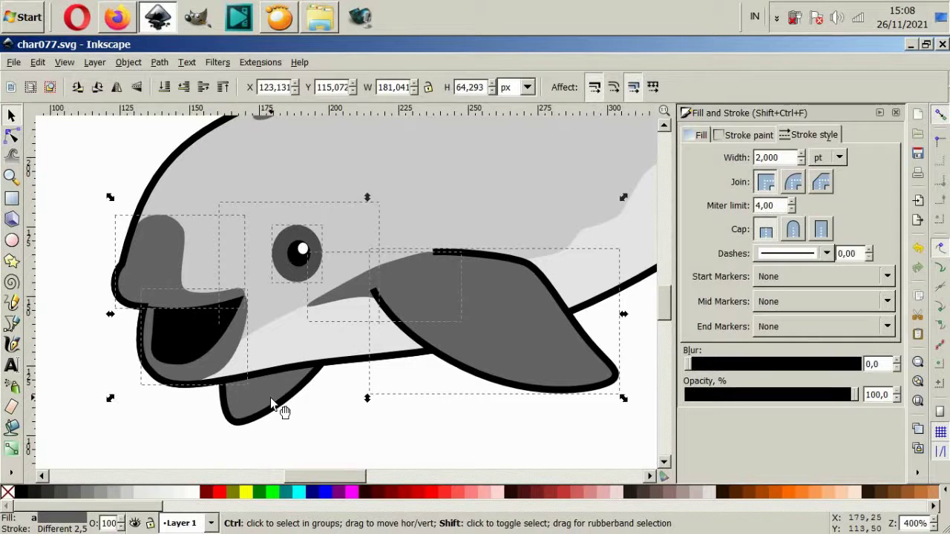
left_click(225, 414, "shift")
key("1")
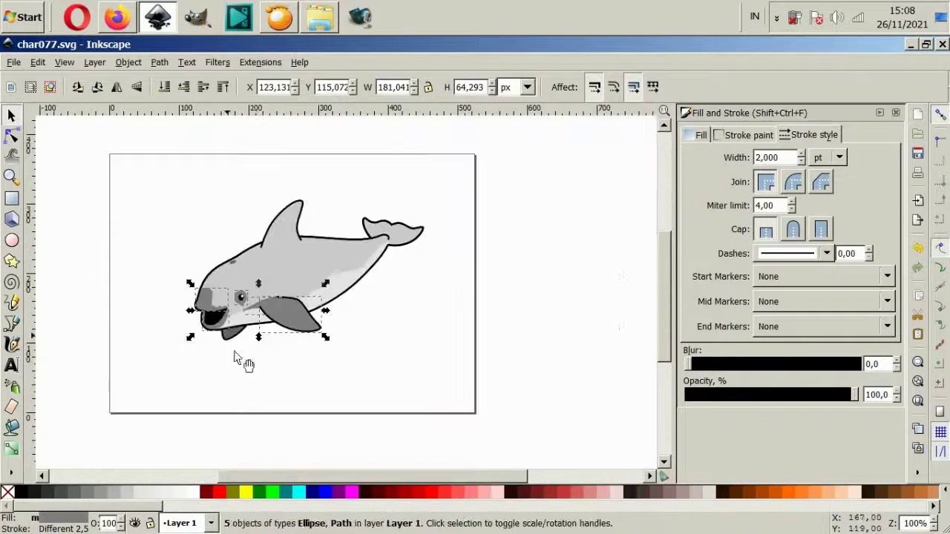
scroll(236, 358, "up", 4)
key("Escape")
scroll(250, 351, "up", 2)
left_click(250, 352)
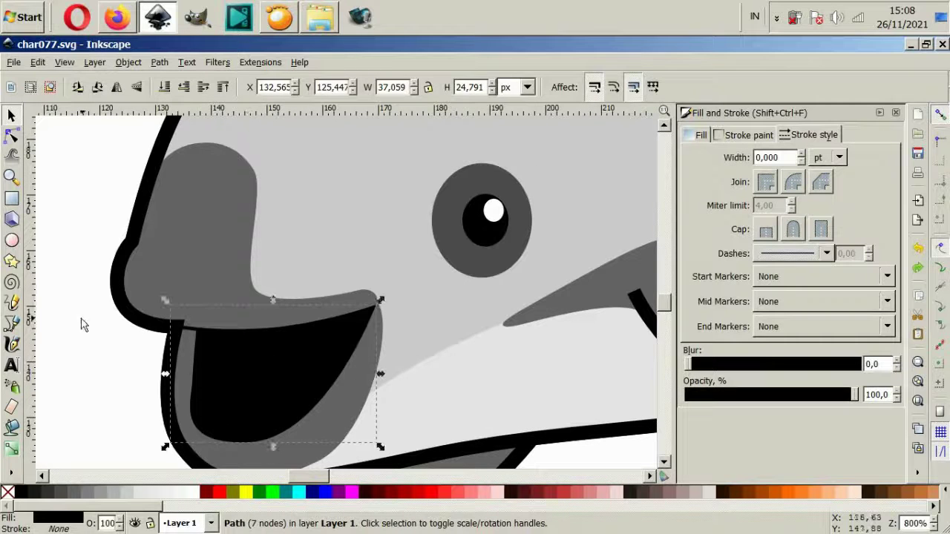
Draw a curved mouth line from the left mouth corner across the upper lip.
key("b")
left_click(164, 327)
left_click_drag(276, 335, 373, 313)
double_click(398, 297)
Give the mouth line a stroke width of 2 with round joins and round caps.
triple_click(771, 157)
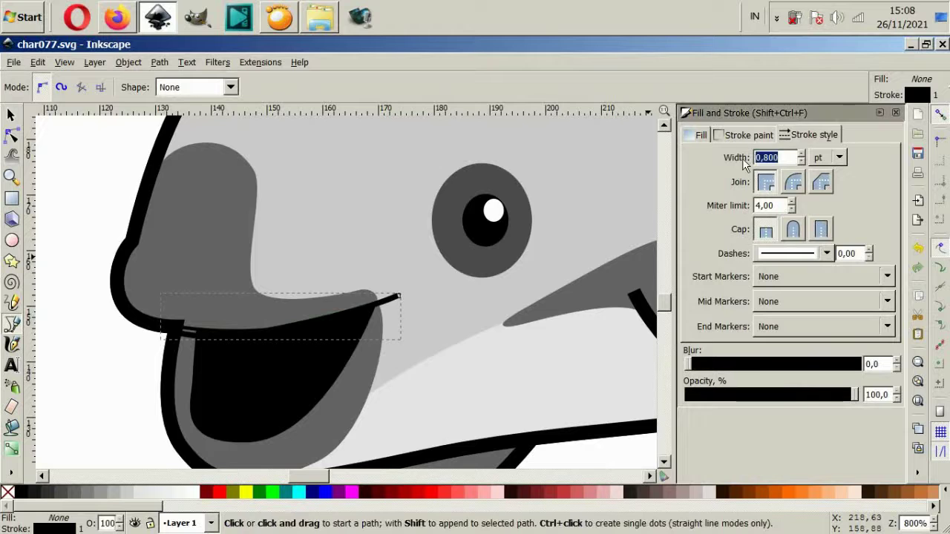
type("2")
key("Return")
left_click(792, 182)
left_click(793, 230)
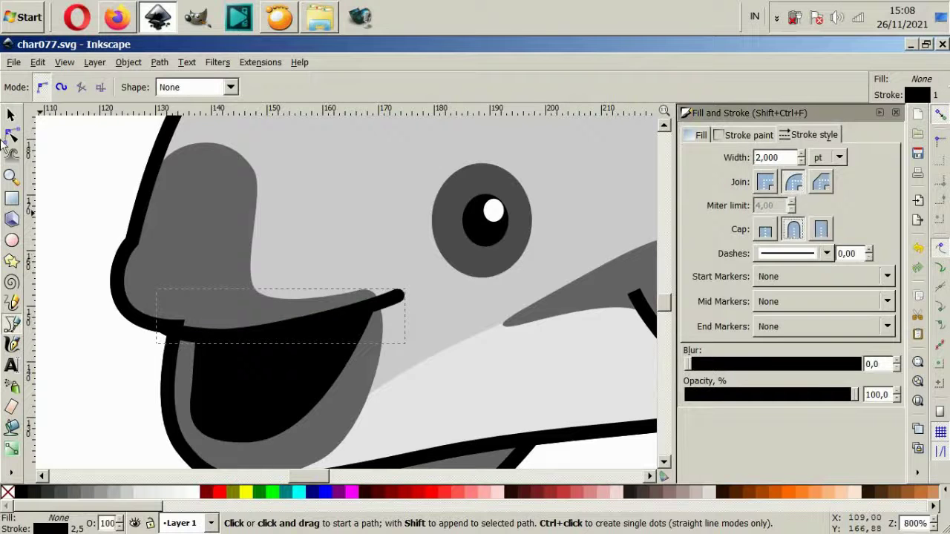
Nudge the mouth line into place and raise its middle node to shape the smile.
left_click(11, 115)
left_click_drag(197, 322, 197, 328)
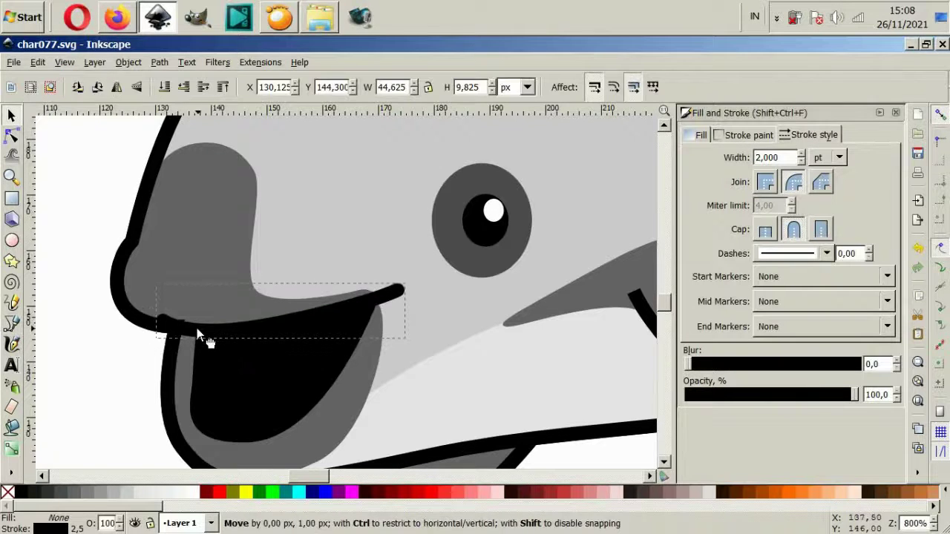
double_click(281, 343)
left_click_drag(282, 332, 276, 331)
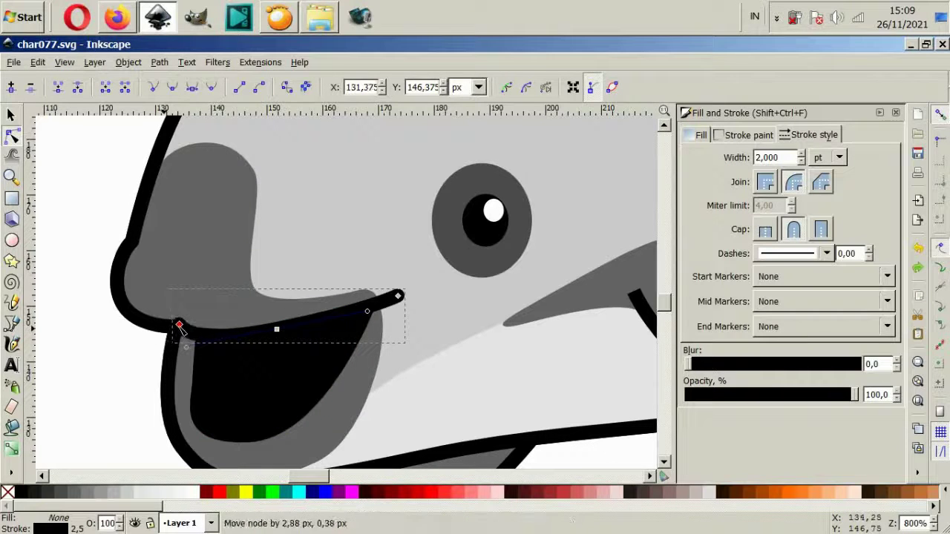
scroll(271, 355, "up", 2)
mouse_move(286, 307)
left_mouse_down()
mouse_move(303, 278)
mouse_move(301, 300)
left_mouse_up()
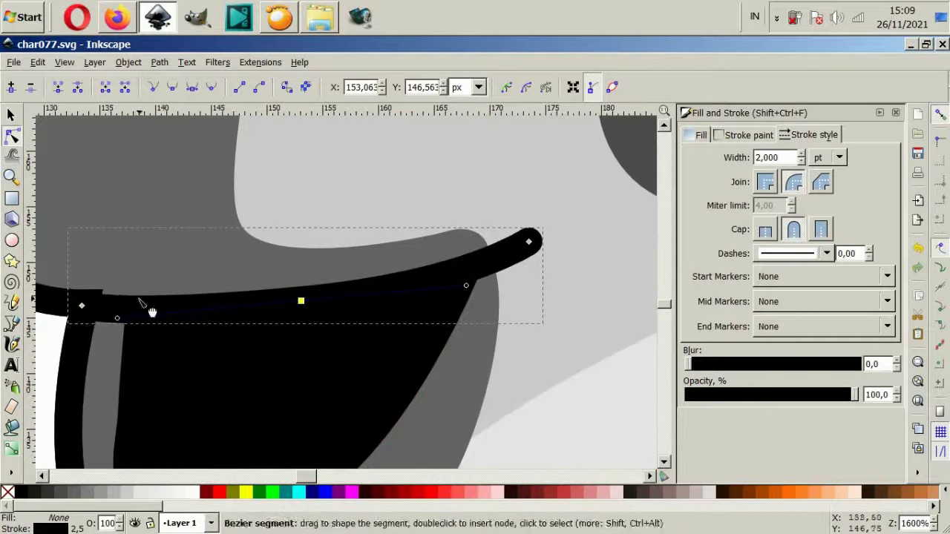
left_click_drag(82, 307, 90, 306)
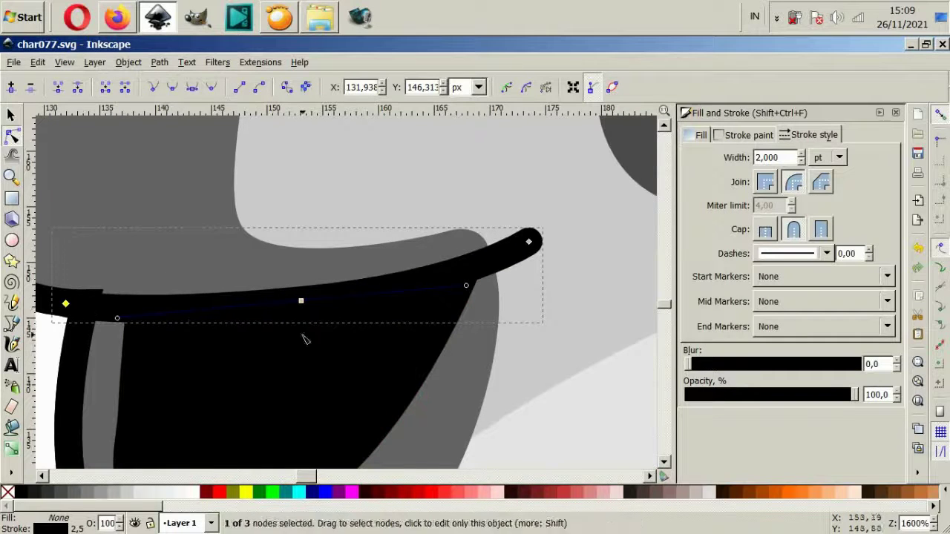
scroll(297, 301, "down", 2)
left_click(104, 359)
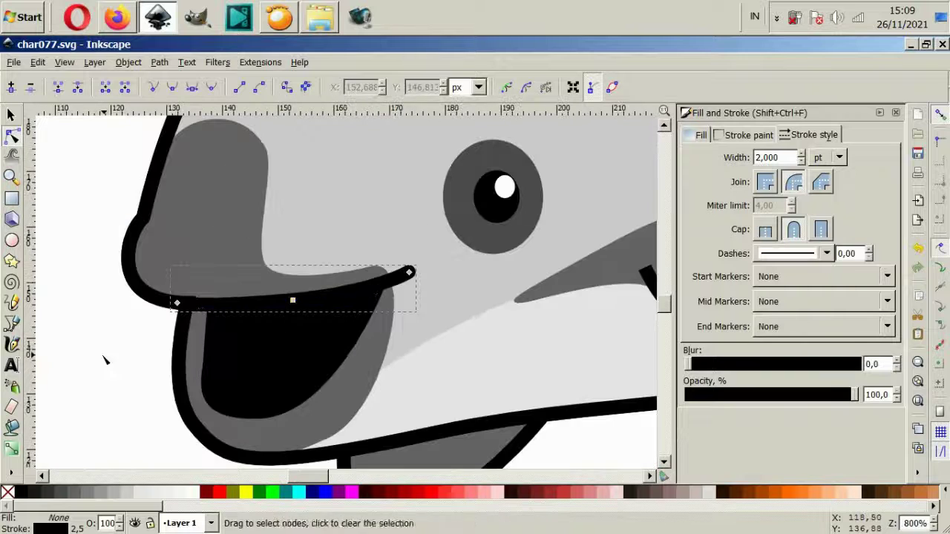
Fine-tune the mouth line's nodes, reapply round joins, and reshape its left end curve.
left_click(189, 305)
scroll(189, 304, "up", 3)
left_click_drag(220, 320, 219, 320)
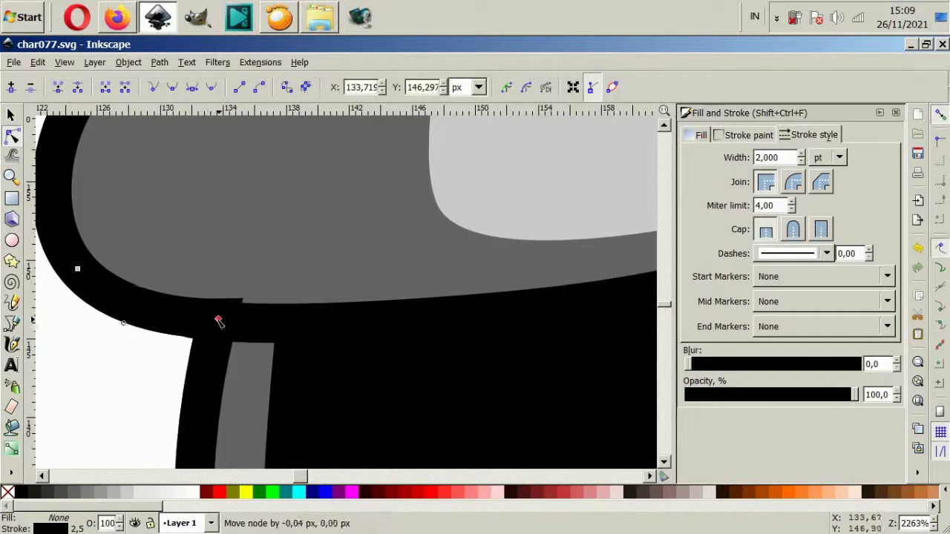
left_click(793, 181)
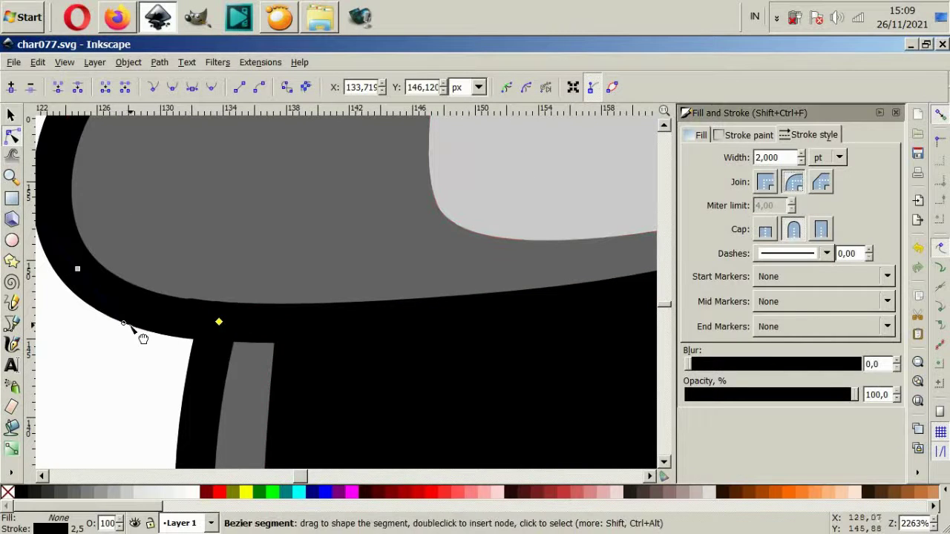
left_click_drag(124, 323, 122, 317)
left_click(131, 352)
scroll(296, 371, "down", 5)
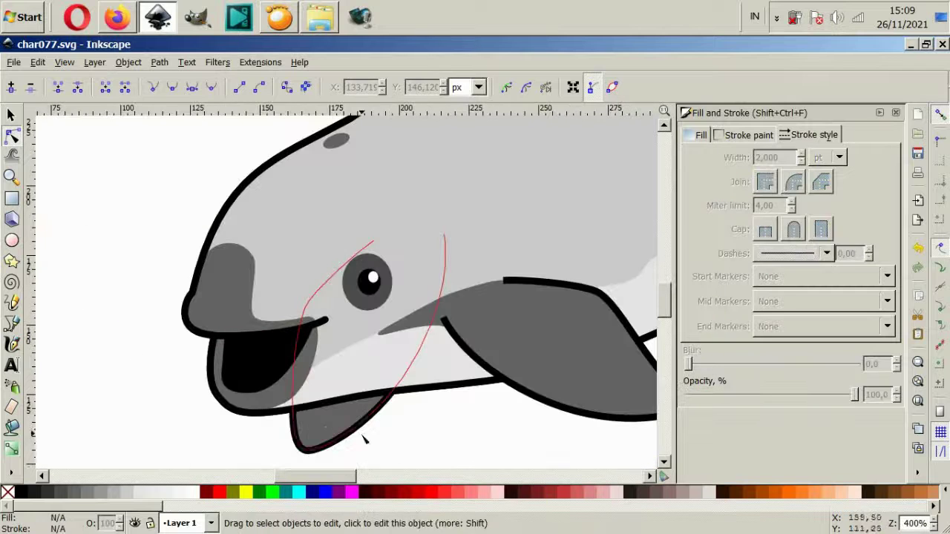
scroll(282, 387, "up", 4)
Cancel the stray pen path and move nodes of the black mouth opening.
key("b")
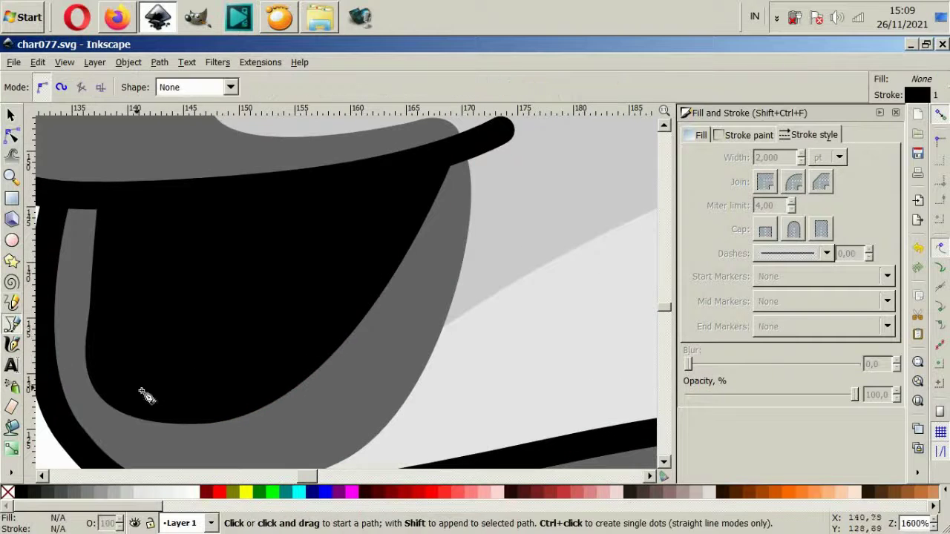
left_click(135, 386)
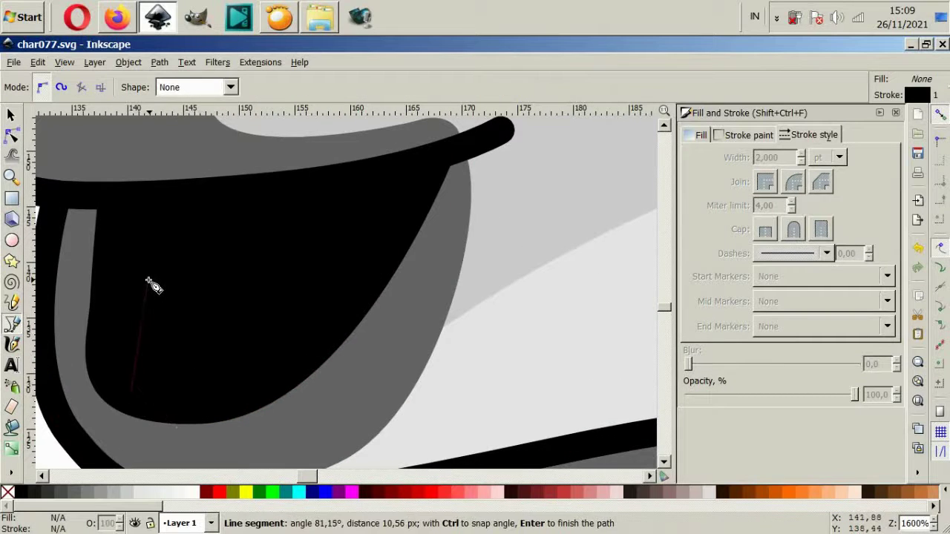
key("Escape")
key("n")
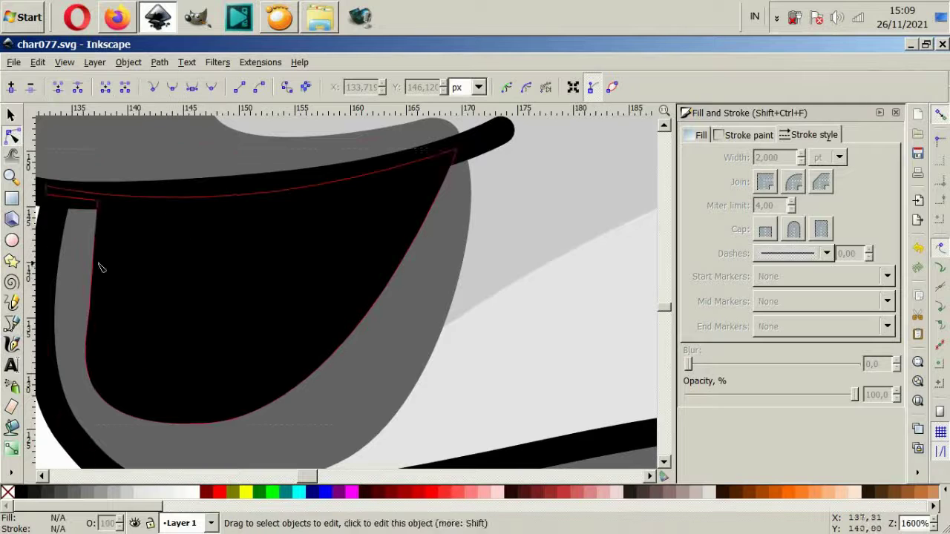
left_click(98, 203)
left_click_drag(98, 204, 112, 207)
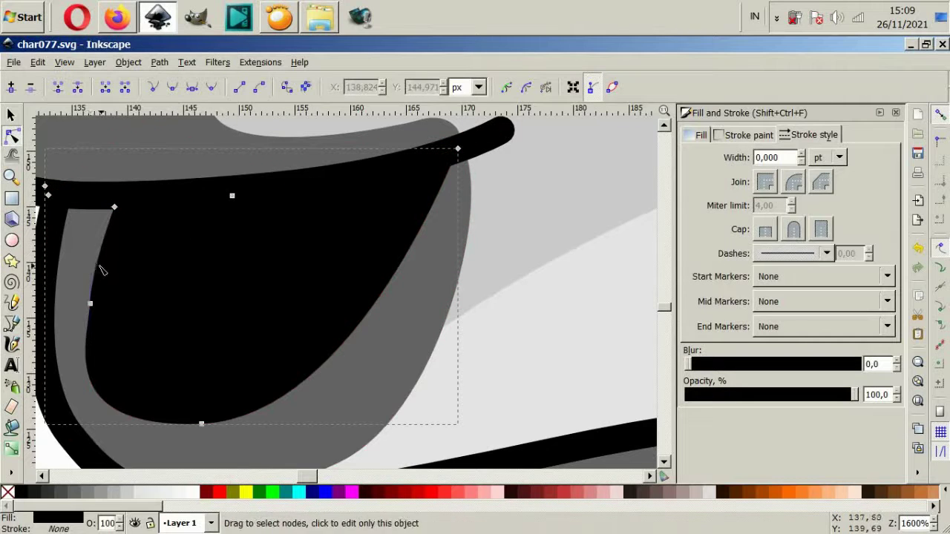
left_click(90, 304)
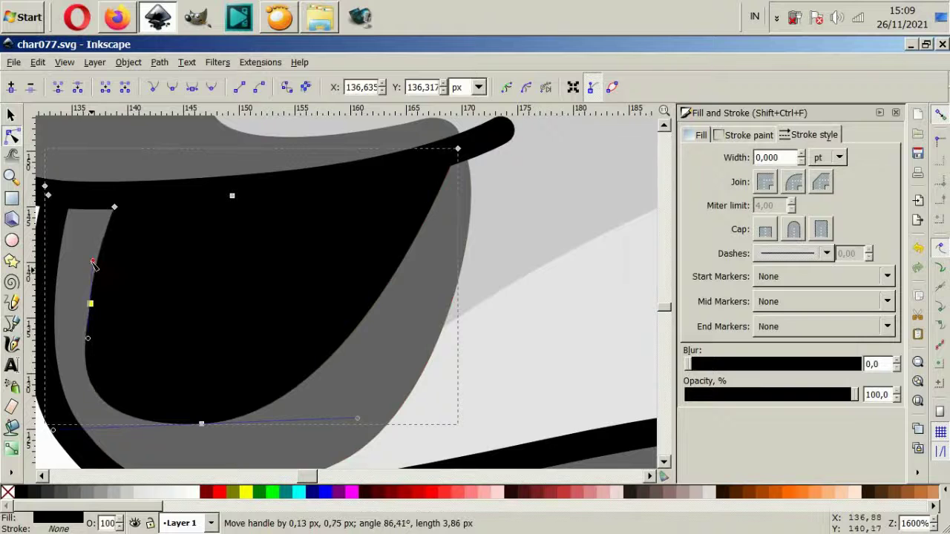
Align the mouth line and grey lip nodes with the mouth opening, then review the mouth.
scroll(101, 396, "down", 4)
scroll(101, 297, "up", 3)
left_click(96, 216)
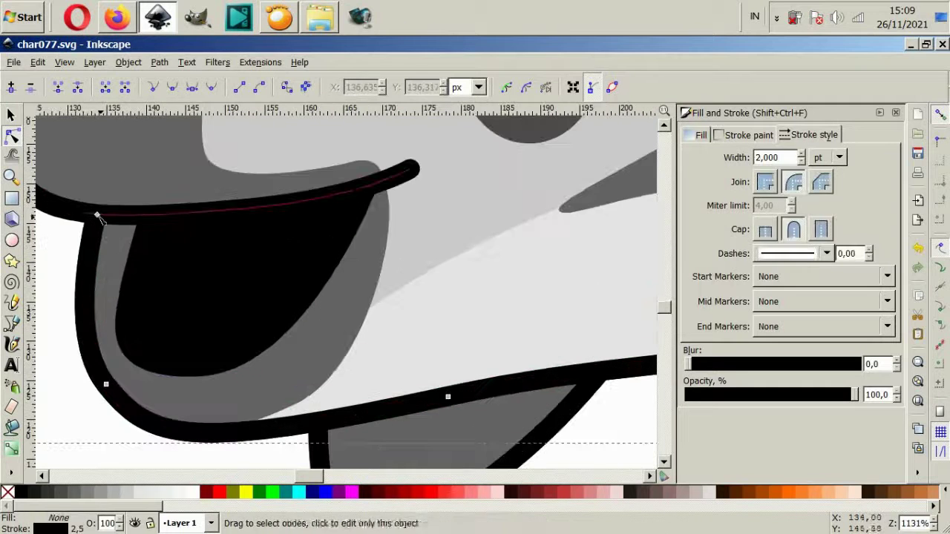
mouse_move(97, 216)
left_mouse_down()
mouse_move(115, 223)
mouse_move(108, 214)
left_mouse_up()
left_click(94, 214)
left_click(99, 215)
left_click(108, 228)
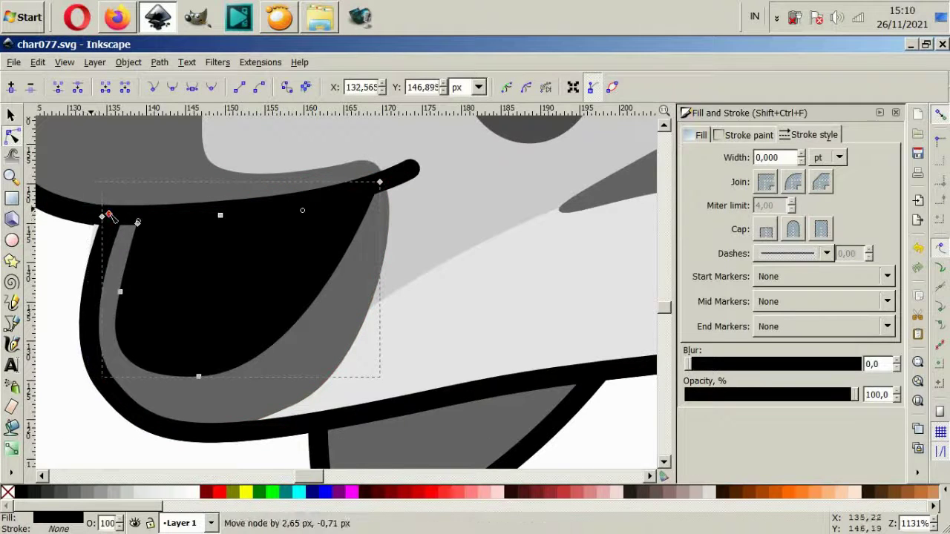
scroll(106, 411, "down", 4)
left_click(106, 411)
scroll(123, 371, "up", 2)
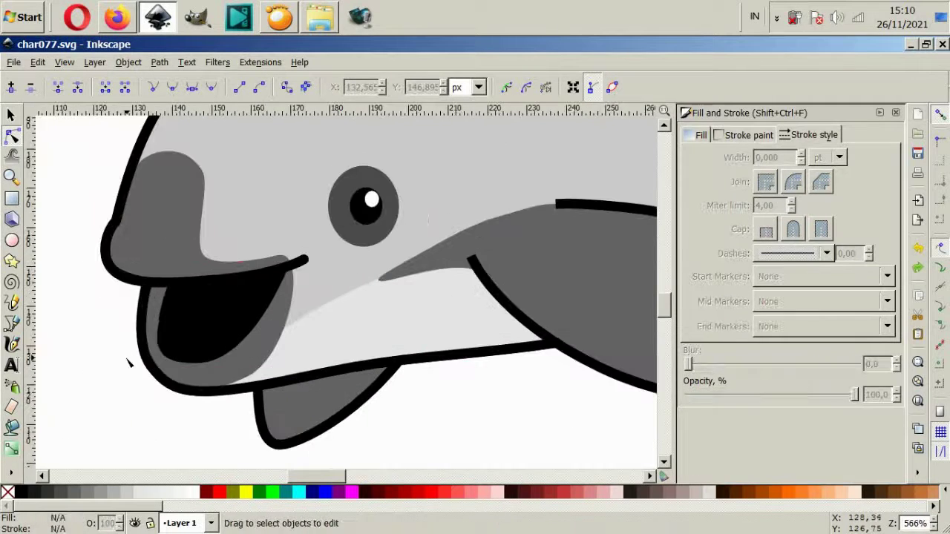
scroll(160, 386, "down", 2)
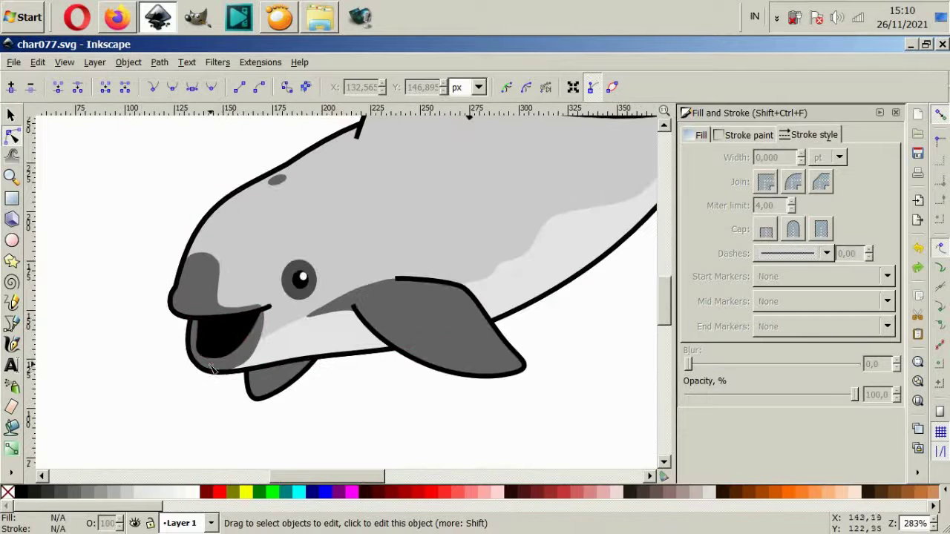
scroll(159, 386, "up", 4)
left_click(12, 321)
Draw a closed curved tongue shape in the mouth, filled red with no outline.
left_click(182, 329)
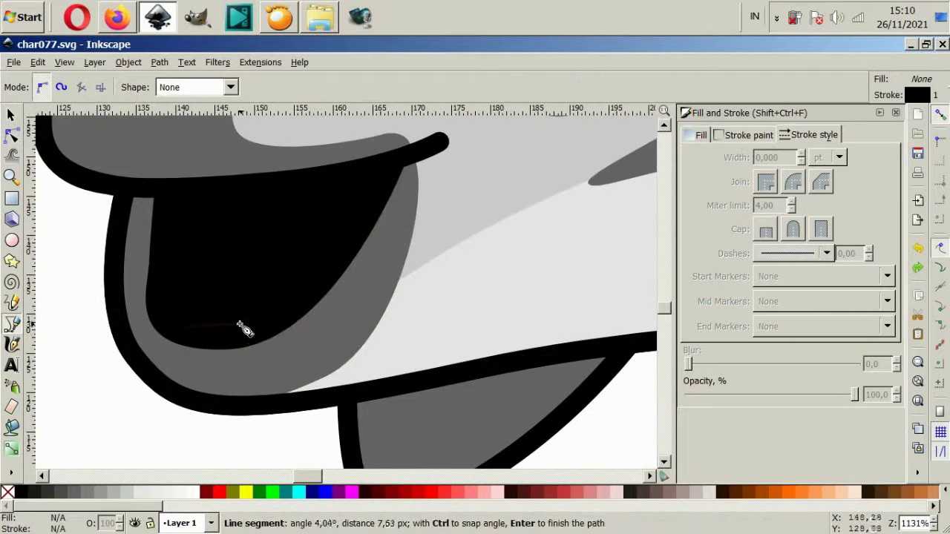
left_click_drag(248, 327, 297, 305)
left_click(373, 181)
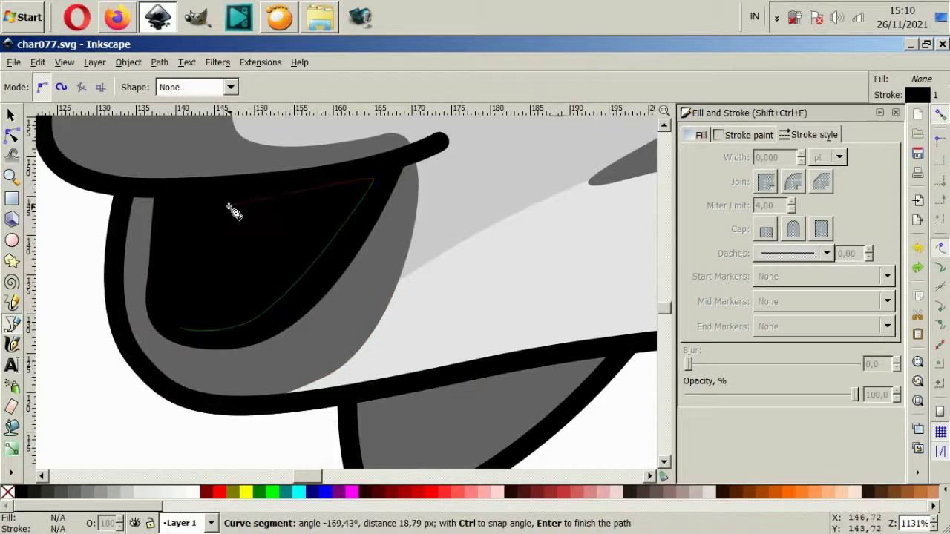
left_click_drag(184, 331, 246, 385)
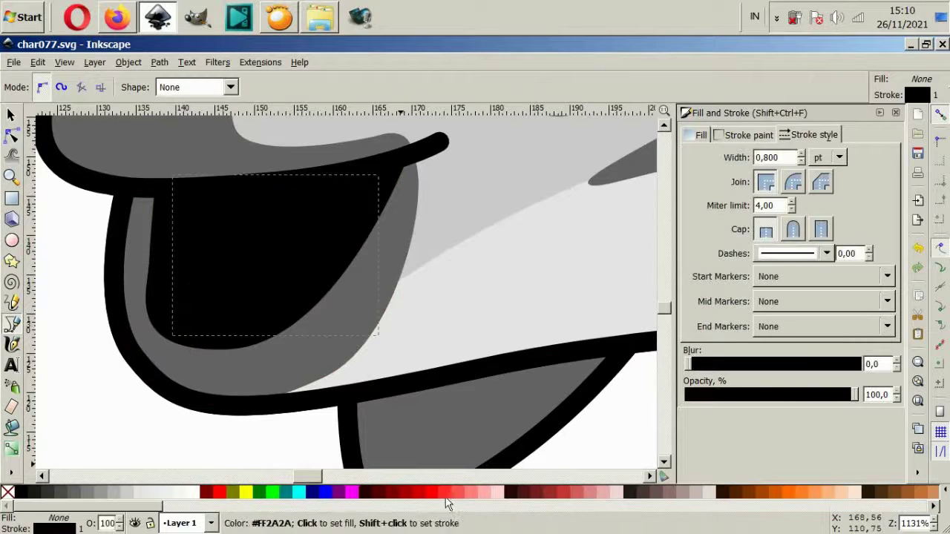
left_click(446, 492)
left_click(748, 135)
left_click(698, 159)
Shrink the red tongue slightly and reshape its upper left curve.
left_click(11, 115)
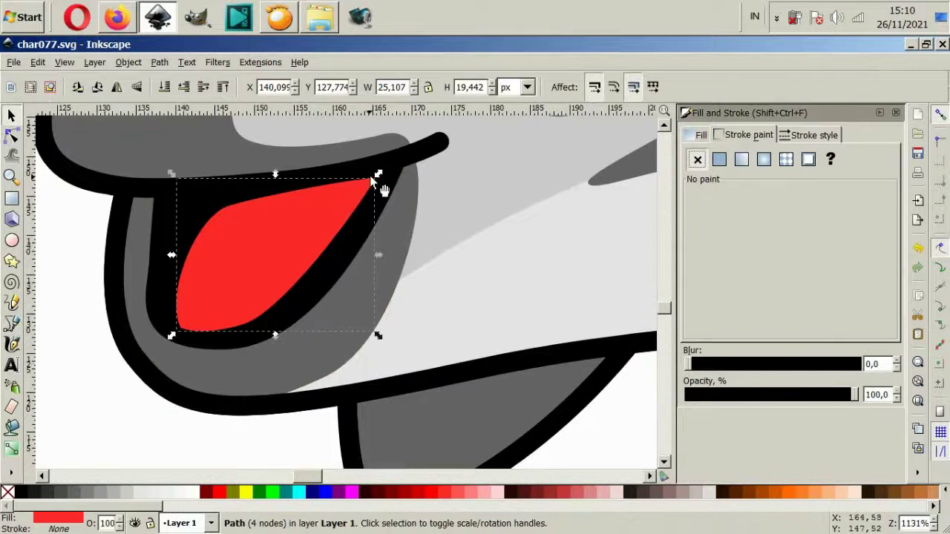
left_click_drag(378, 175, 366, 183)
left_click(12, 136)
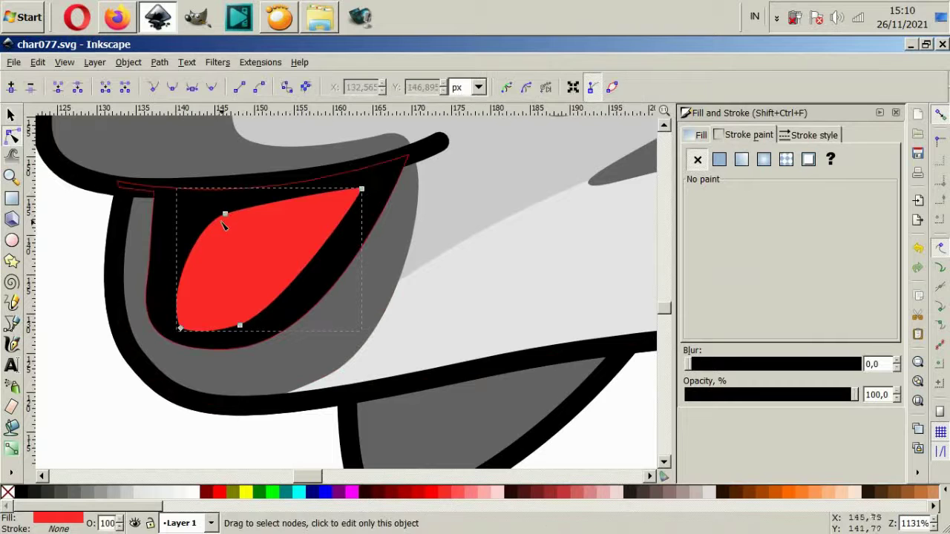
mouse_move(227, 218)
left_mouse_down()
mouse_move(216, 208)
mouse_move(191, 216)
left_mouse_up()
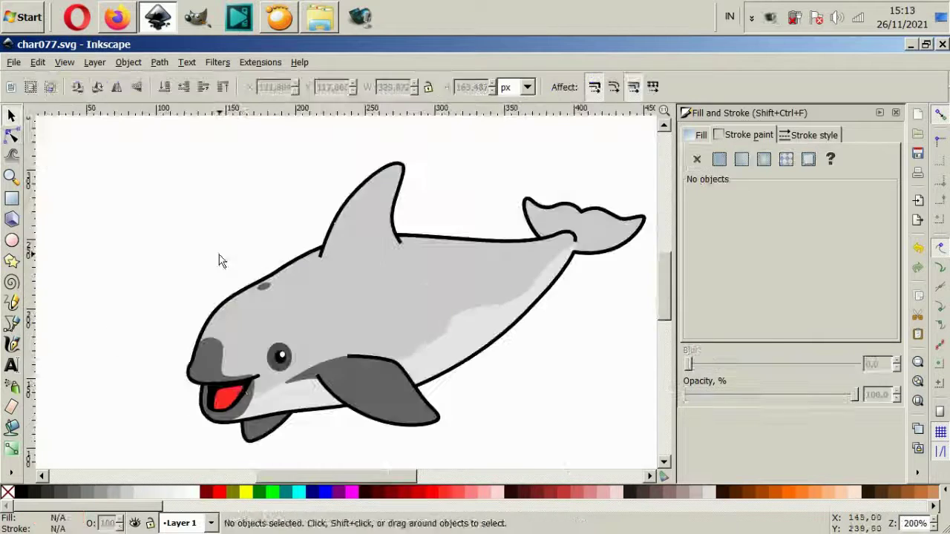
Delete the old pale belly patch.
scroll(240, 387, "up", 2)
left_click(12, 322)
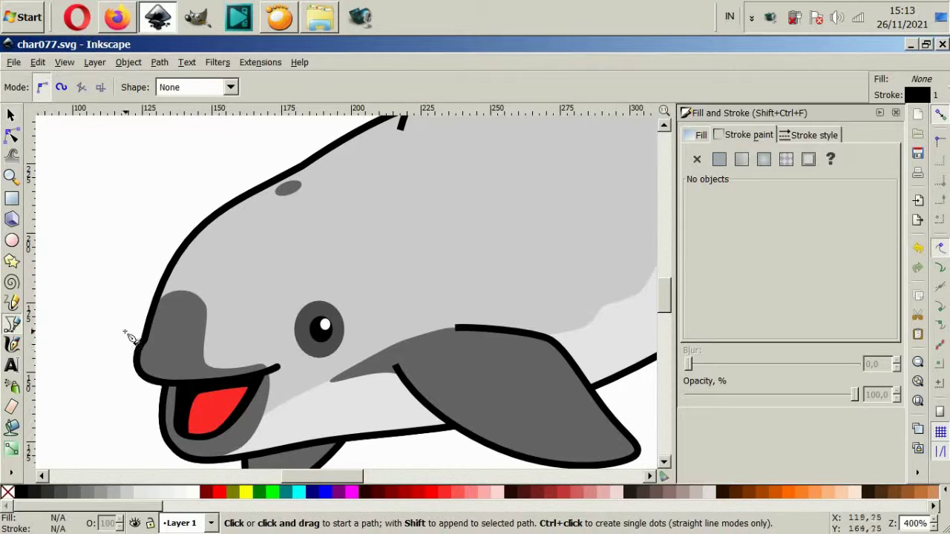
left_click(115, 323)
key("s")
scroll(326, 323, "down", 2)
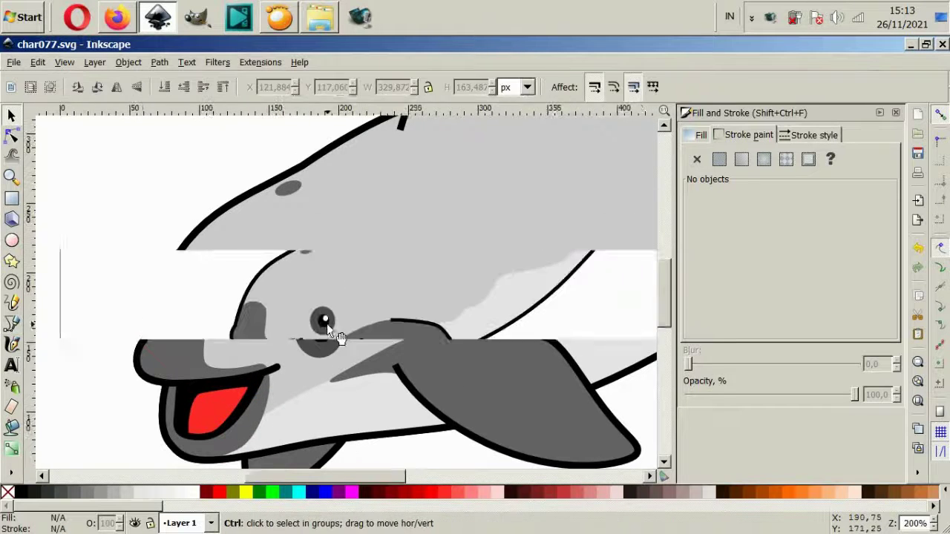
left_click(333, 364)
left_click_drag(333, 364, 402, 412)
key("Delete")
Start a new belly marking path at the snout, curving below the eye and along the body.
scroll(389, 392, "up", 2)
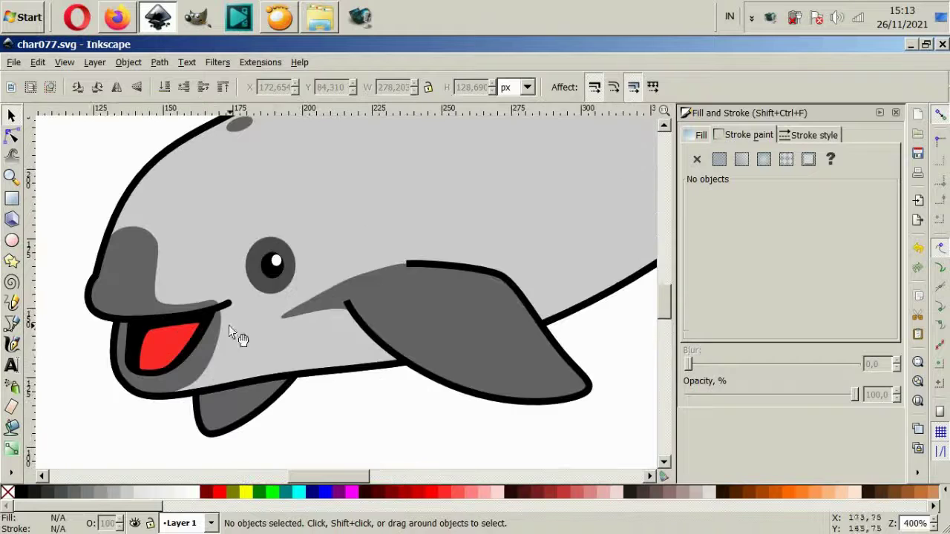
left_click(12, 323)
scroll(112, 327, "left", 1)
scroll(104, 334, "up", 2)
left_click(92, 322)
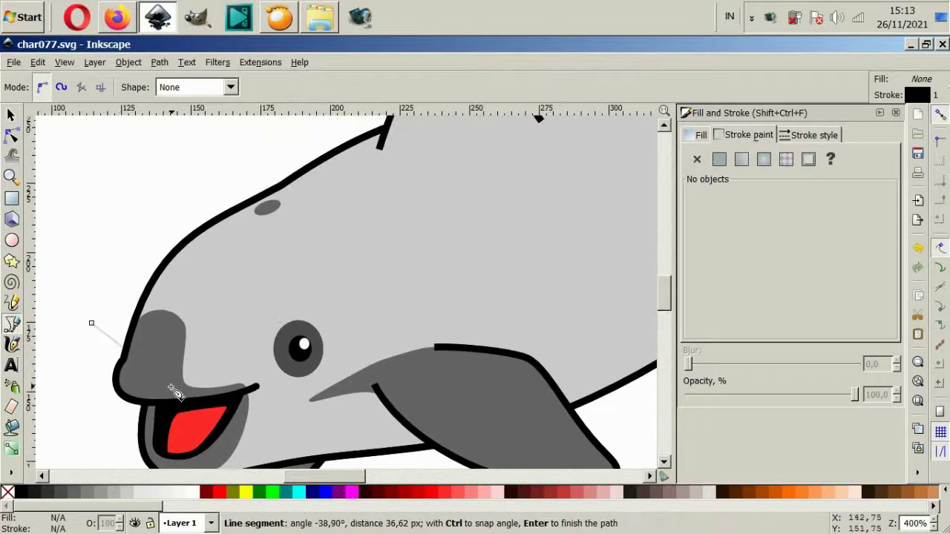
left_click_drag(176, 387, 228, 398)
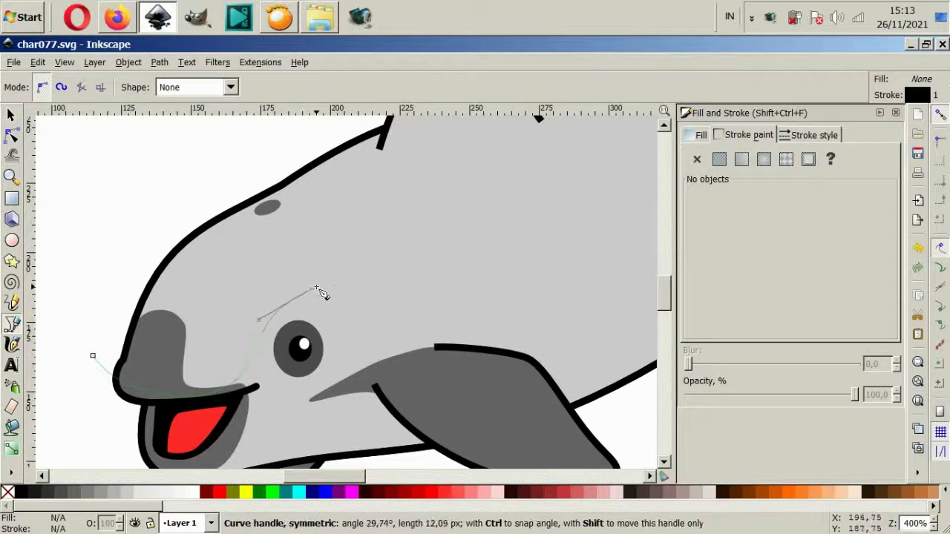
scroll(470, 334, "right", 3)
mouse_move(382, 327)
left_mouse_down()
mouse_move(417, 331)
mouse_move(514, 297)
left_mouse_up()
Continue the belly marking down near the tail, back along the underside, and close it.
scroll(401, 303, "right", 2)
scroll(537, 277, "right", 2)
scroll(481, 292, "right", 2)
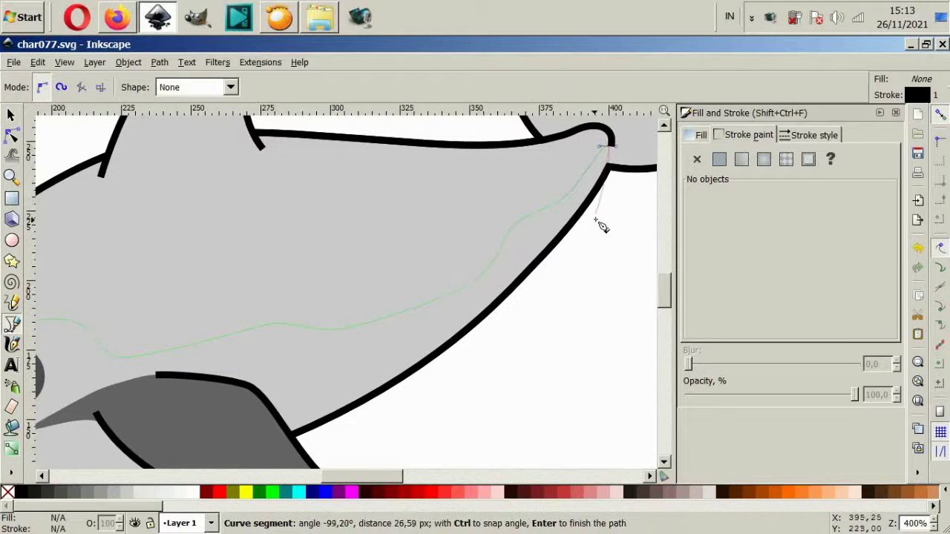
scroll(601, 226, "down", 1)
left_click_drag(576, 304, 530, 414)
left_click_drag(93, 448, 69, 435)
scroll(68, 390, "left", 1)
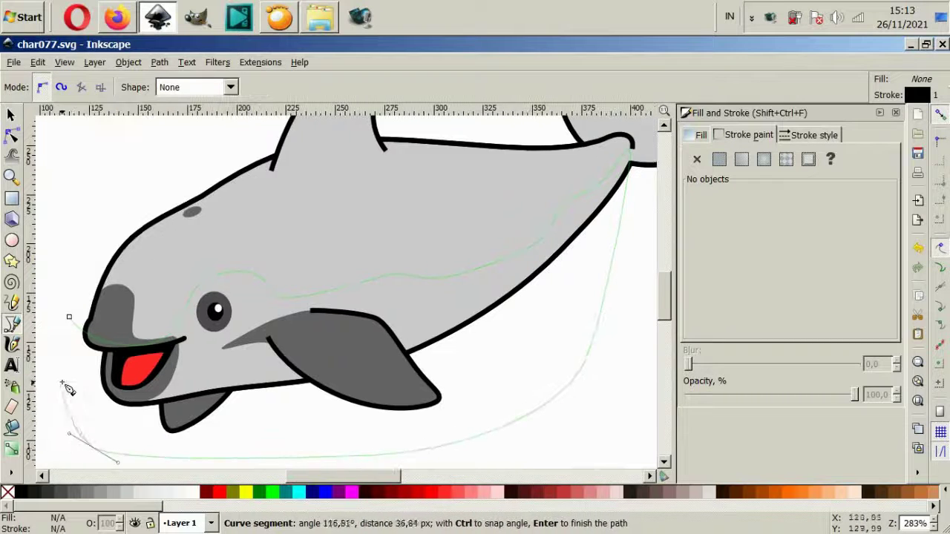
left_click(68, 319)
scroll(89, 320, "up", 1)
left_click(126, 272)
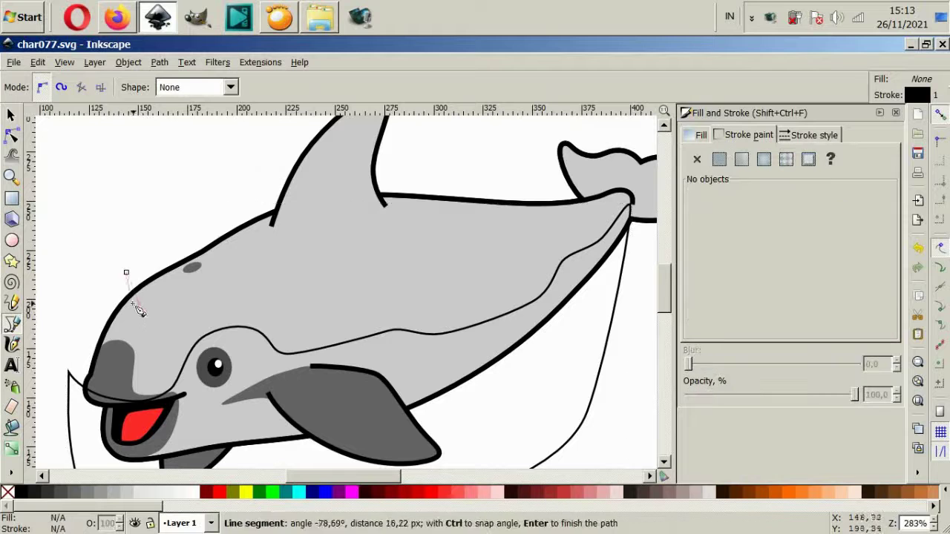
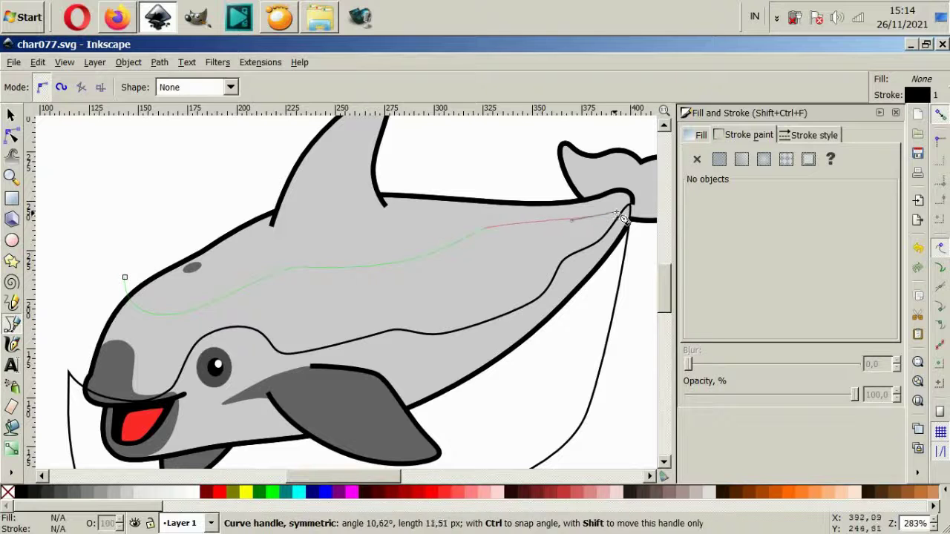
Trace the back shape toward the snout and close it into a path.
left_click_drag(340, 149, 225, 164)
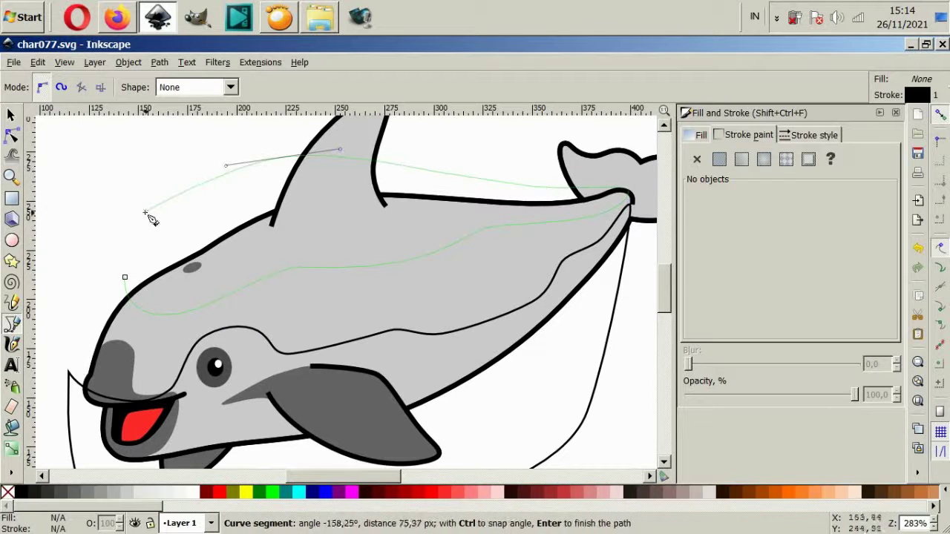
left_click(126, 277)
key("n")
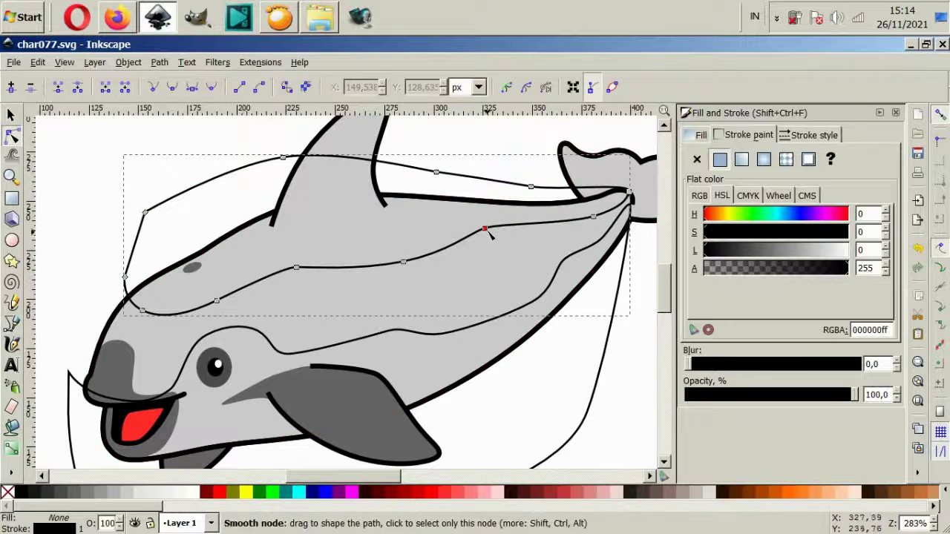
Drag an upper-middle node and a lower curve node to refine the back shape's curve.
left_click_drag(488, 230, 490, 252)
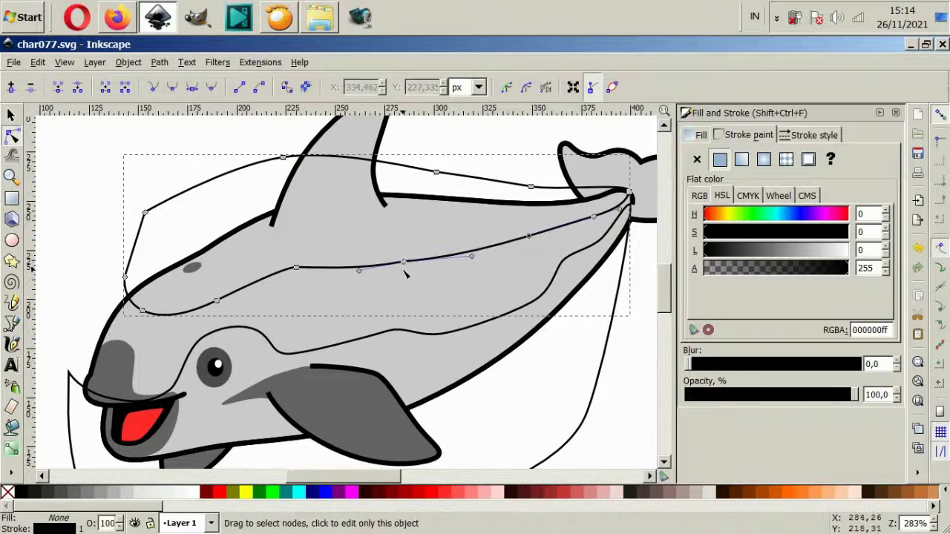
left_click_drag(299, 271, 312, 275)
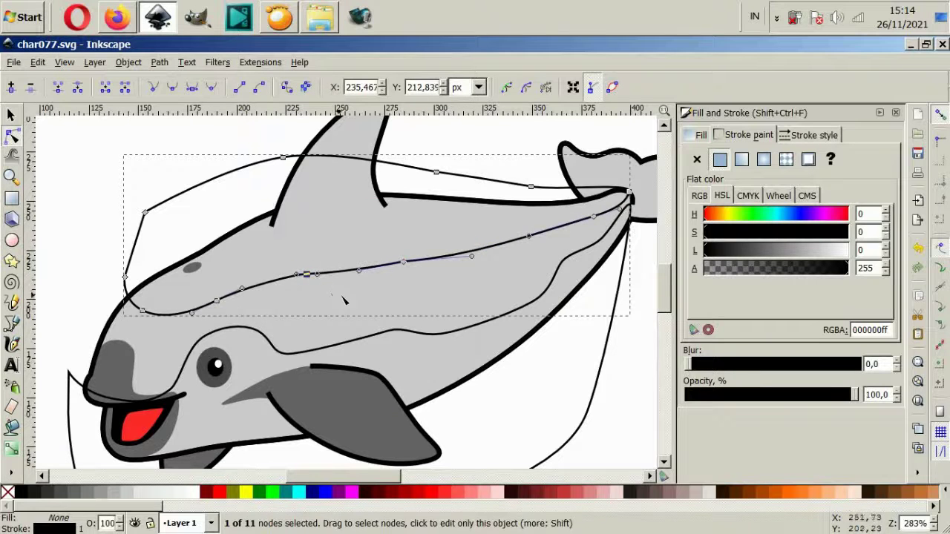
scroll(344, 299, "down", 2)
scroll(348, 297, "up", 2)
Apply Path Difference on the body to make a white belly shape, lowered two levels.
left_click(11, 116)
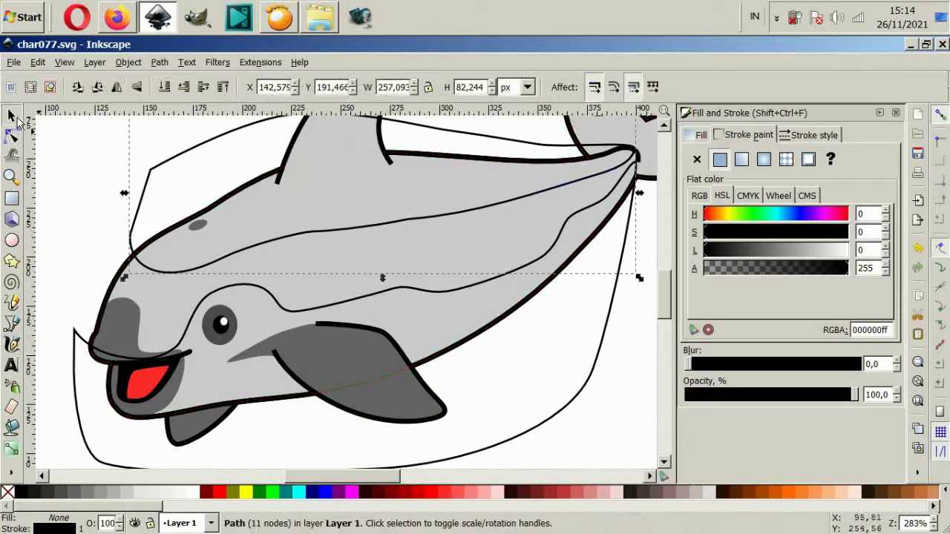
left_click(139, 284)
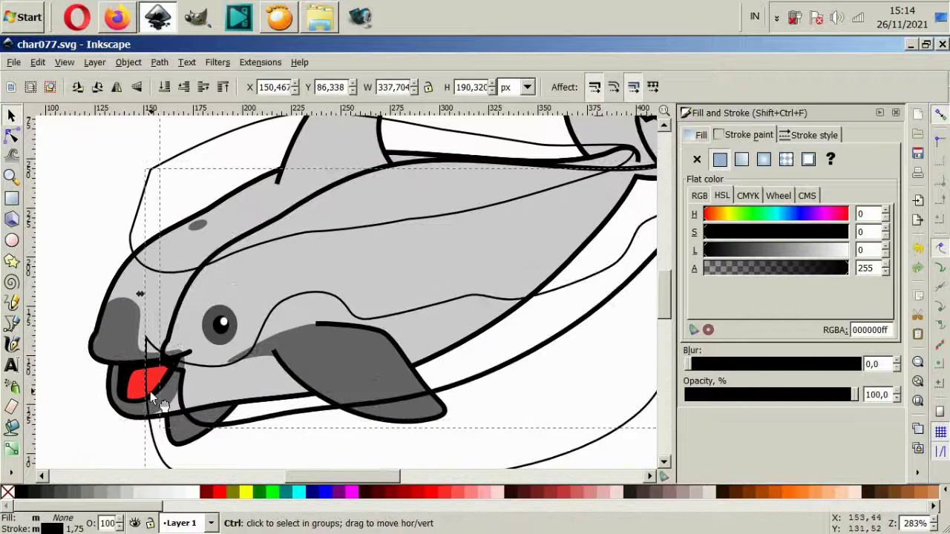
left_click(159, 62)
left_click(197, 153)
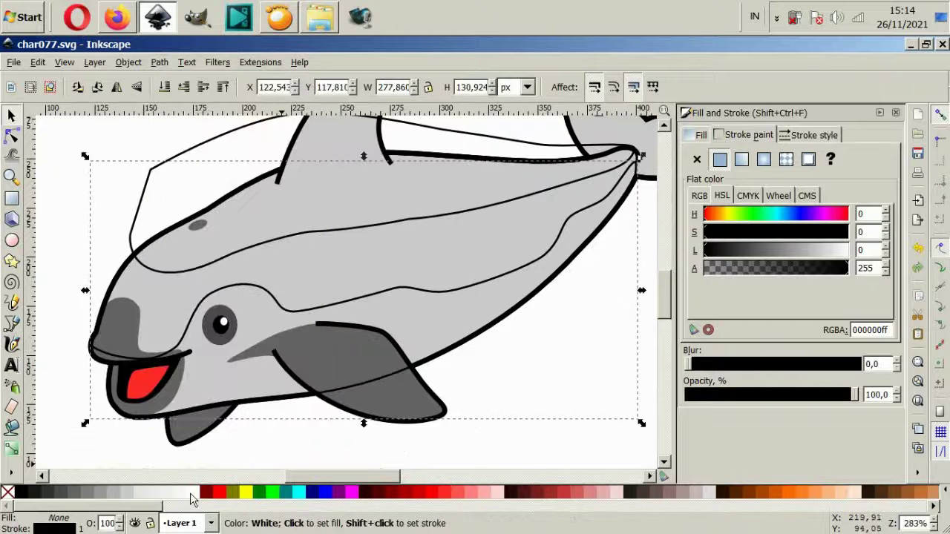
left_click(191, 496)
key("Page_Down")
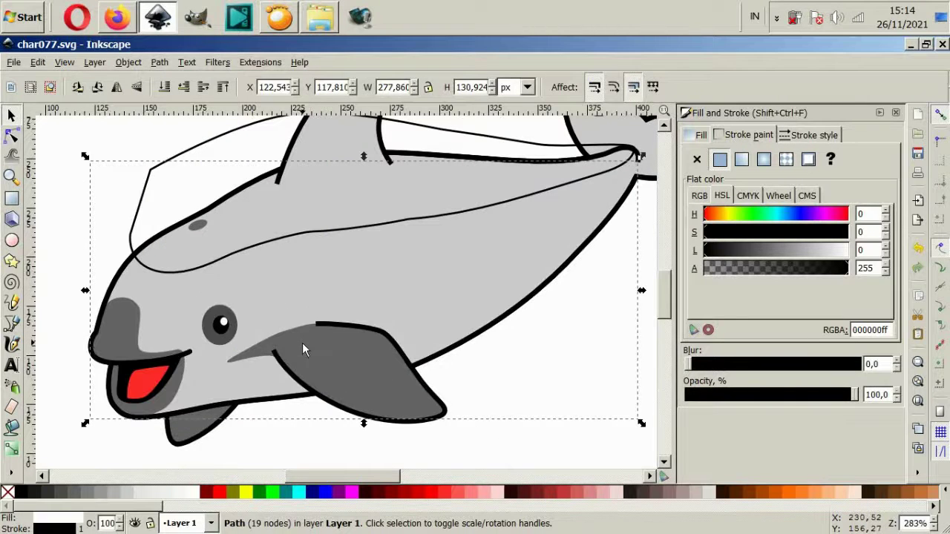
key("Page_Down")
key("Escape")
Apply Path Difference on the body and back shape to make a grey back band with no stroke.
scroll(377, 269, "down", 3)
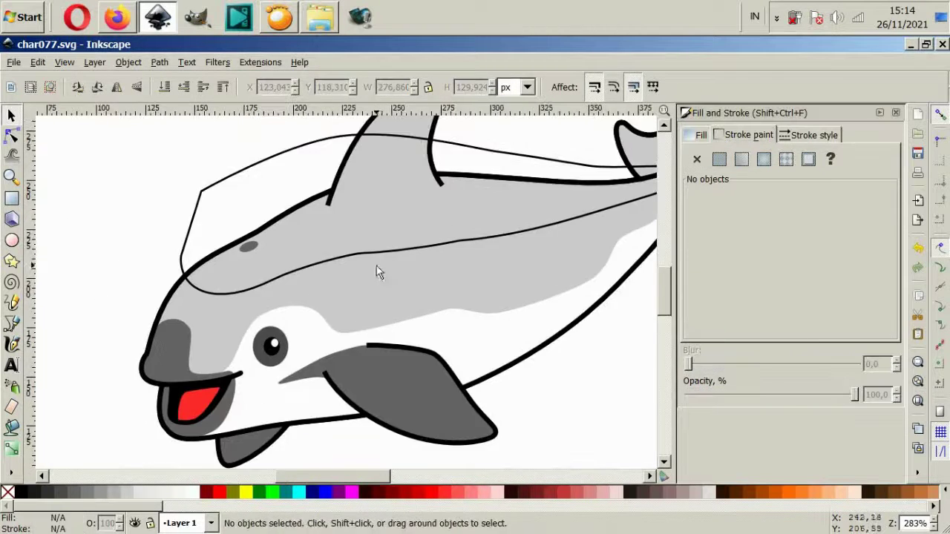
left_click(388, 255)
scroll(180, 297, "up", 3)
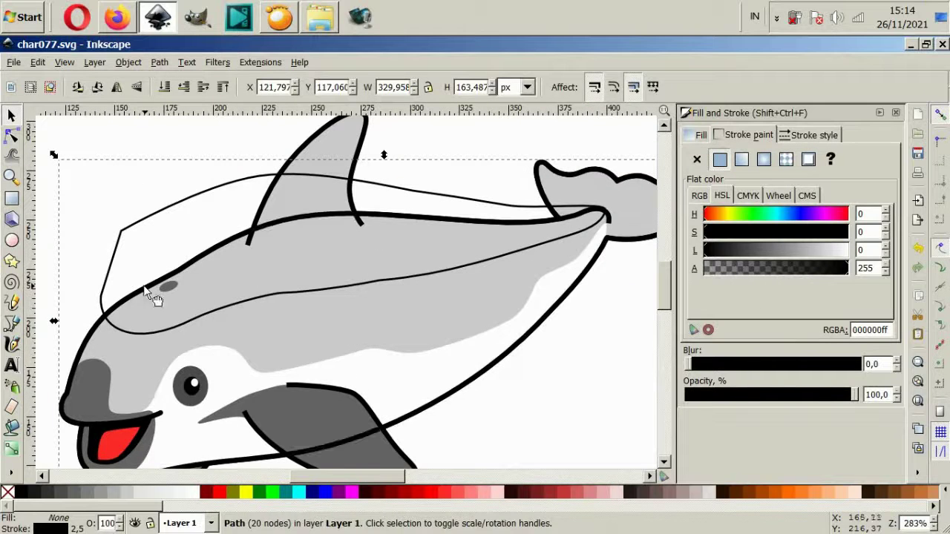
left_click(158, 216, "shift")
left_click_drag(159, 216, 218, 214)
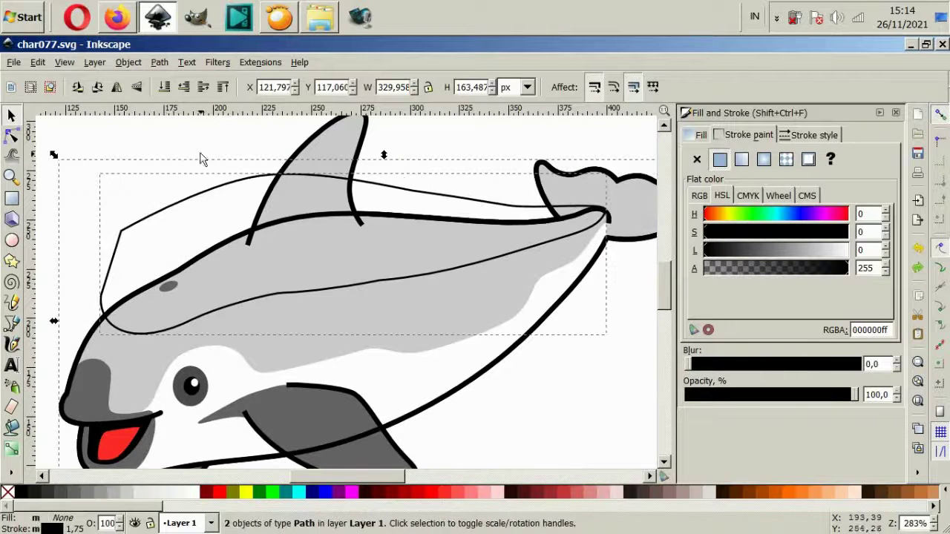
left_click(159, 62)
left_click(182, 151)
left_click(89, 494)
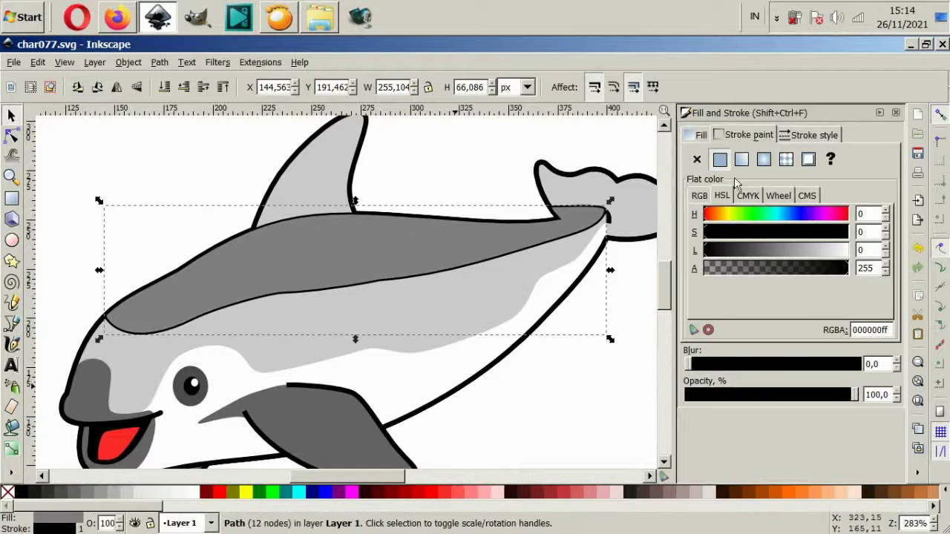
left_click(697, 158)
left_click(490, 250)
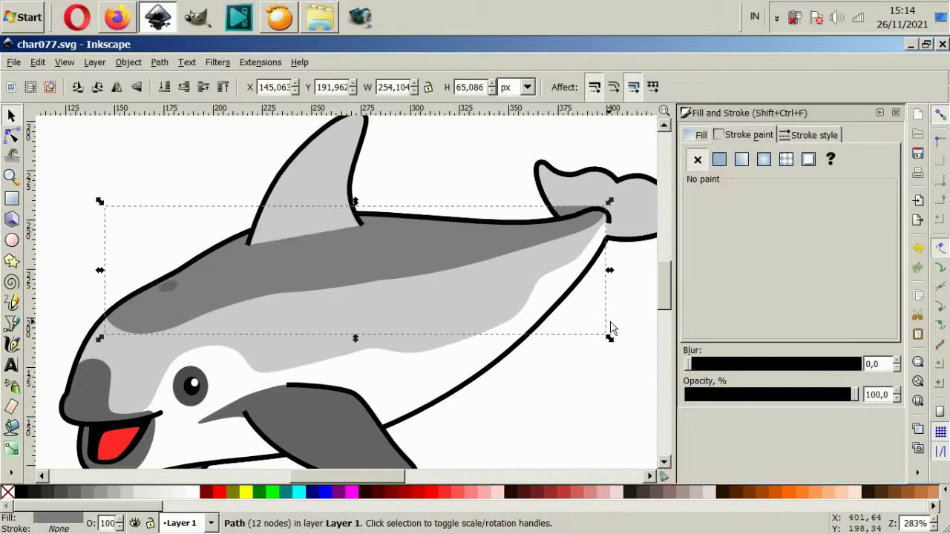
Colour the dorsal fin with the back band's grey using the Dropper.
left_click(361, 222)
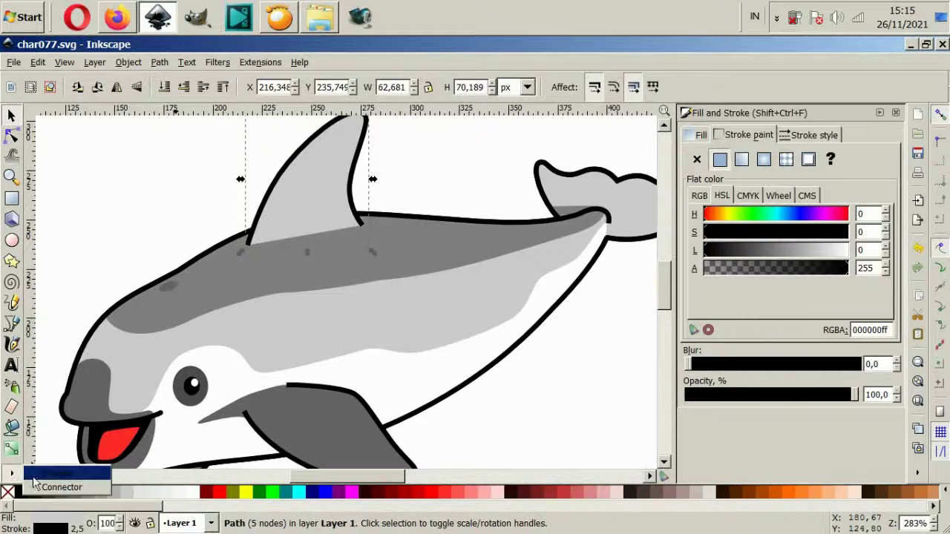
left_click(11, 427)
left_click(186, 322)
key("5")
key("F1")
Edit the grey band's nodes: raise its corner, delete its top point, tuck its edge under the tail outline.
left_click(501, 264)
scroll(453, 268, "up", 3)
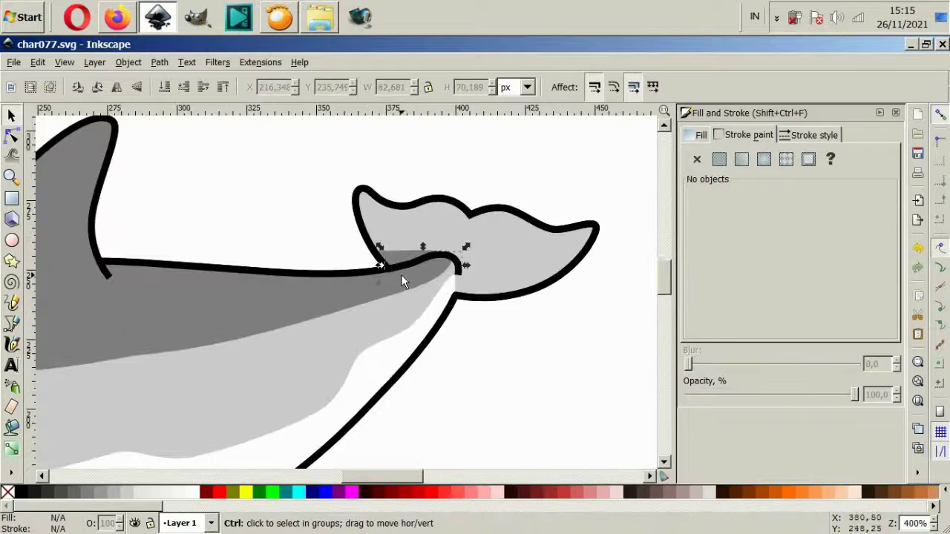
scroll(334, 245, "up", 4)
left_click(266, 223)
left_click(448, 214)
key("F2")
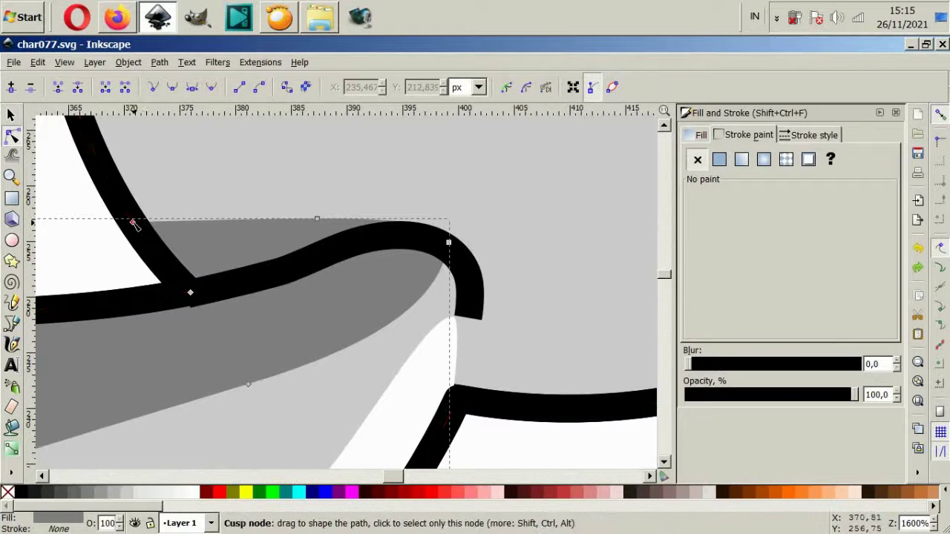
left_click_drag(133, 224, 233, 197)
key("Delete")
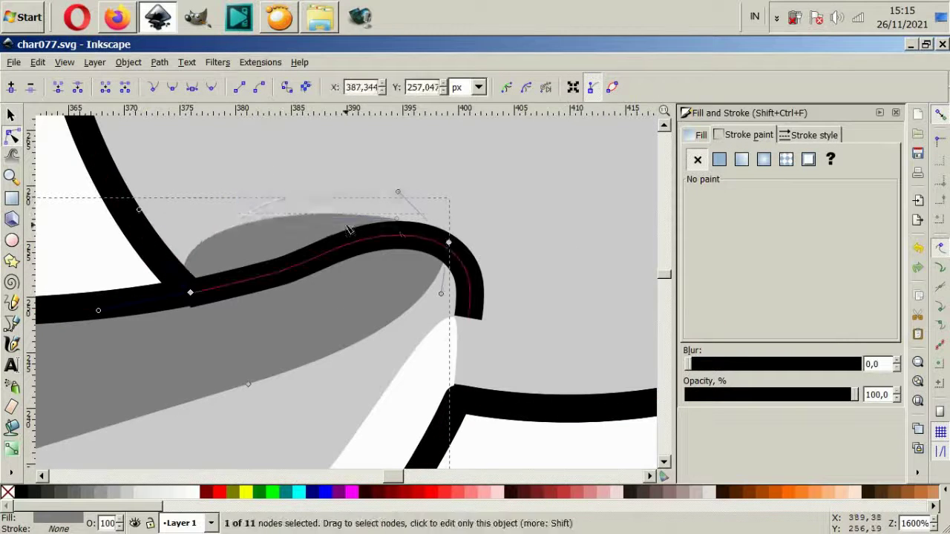
left_click_drag(398, 195, 427, 231)
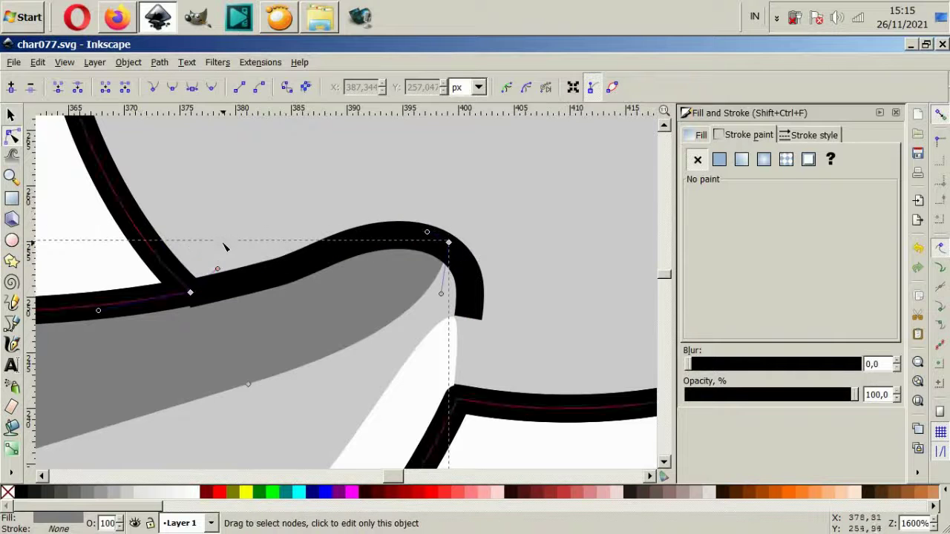
Inspect the black body outline's stroke settings and the pectoral fin's inner shape nodes.
left_click(230, 276)
left_click(814, 134)
scroll(233, 329, "down", 4)
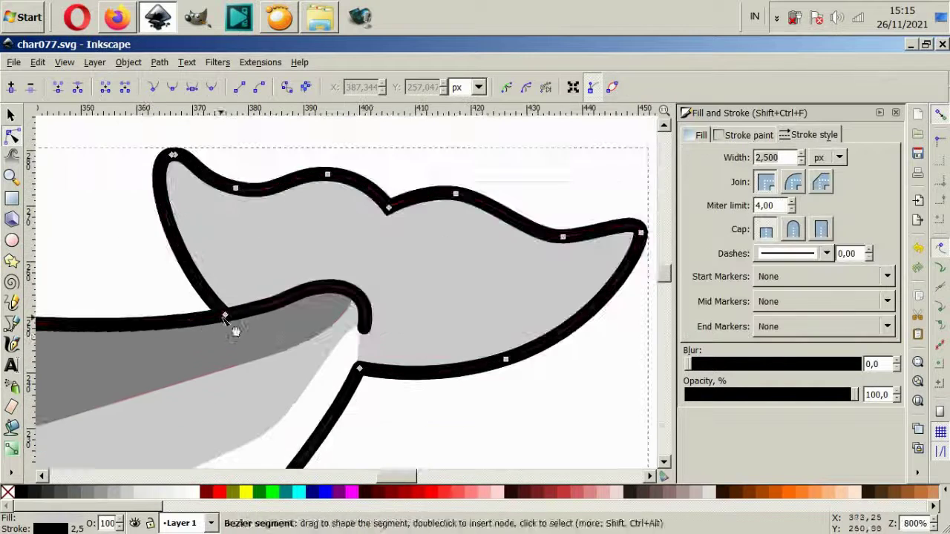
scroll(478, 441, "down", 2)
key("Escape")
scroll(377, 409, "down", 2)
scroll(261, 428, "up", 2)
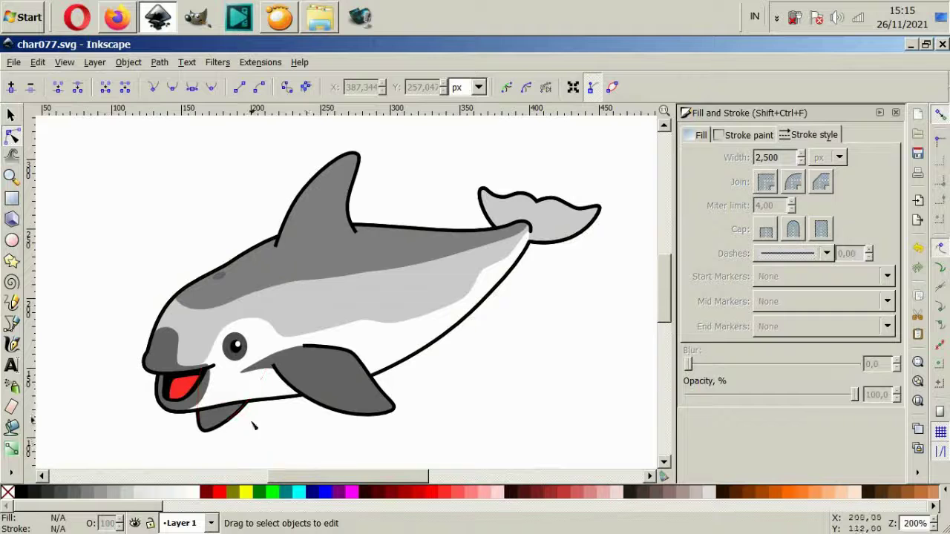
scroll(253, 425, "up", 2)
left_click(371, 313)
left_click(220, 347)
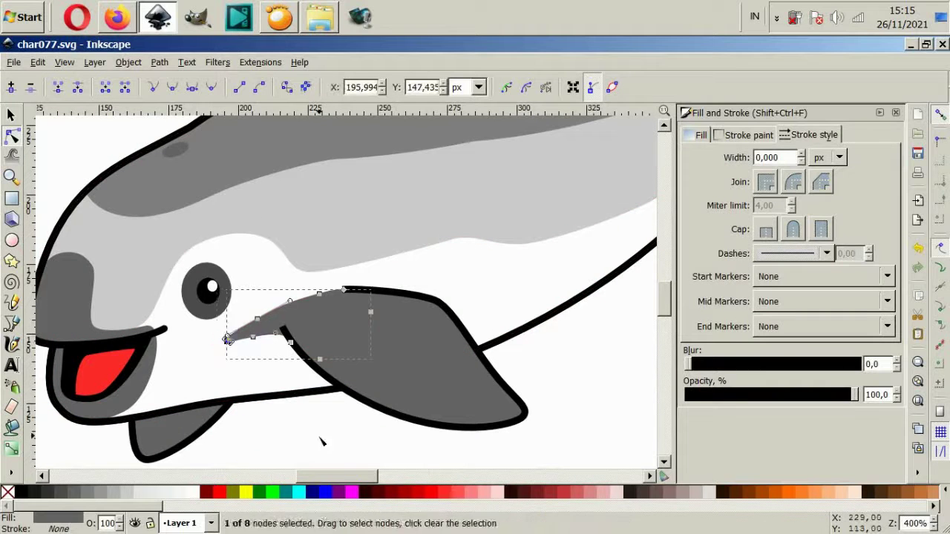
key("Escape")
key("1")
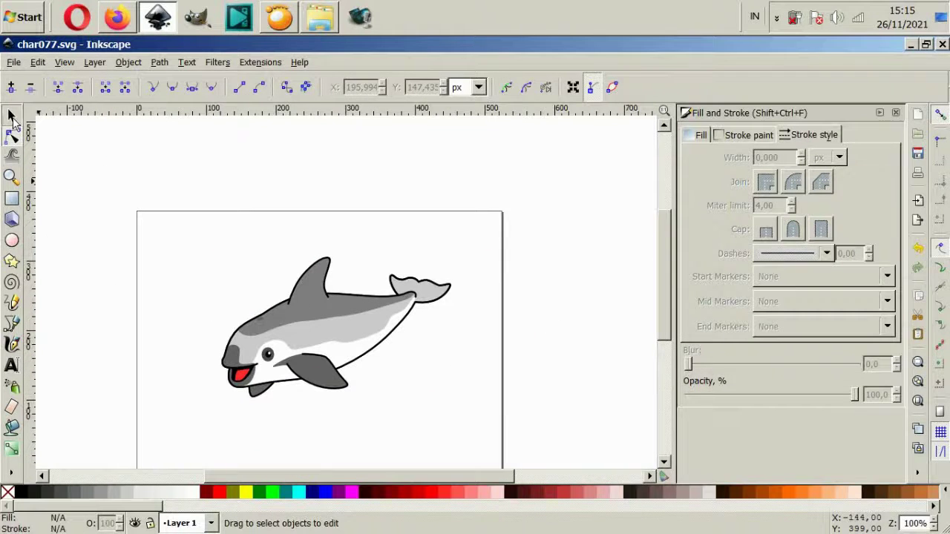
Select the two pectoral fin shapes and the body shape, then deselect everything.
left_click(11, 115)
scroll(329, 391, "up", 3)
left_click(233, 340)
left_click(313, 351, "shift")
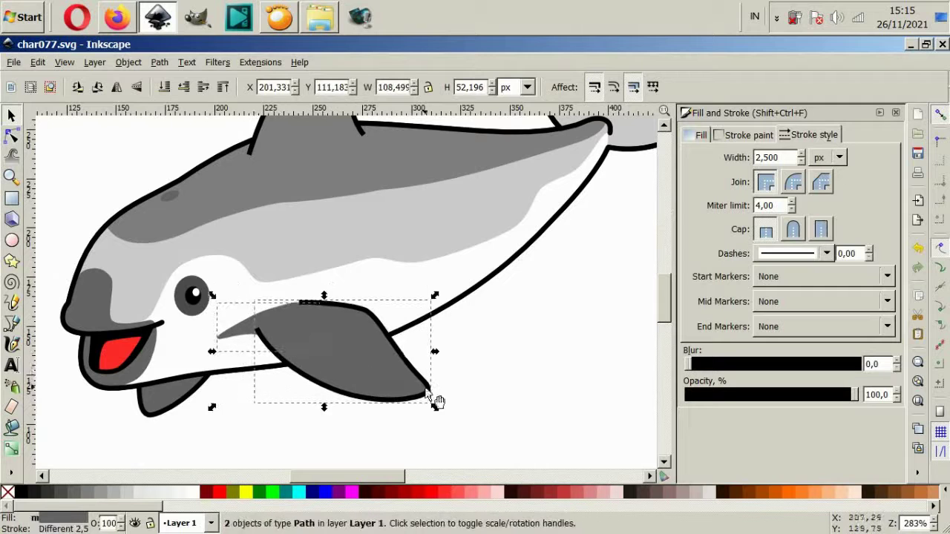
left_click(518, 391)
scroll(518, 391, "down", 1)
scroll(447, 355, "down", 2)
scroll(394, 255, "up", 2)
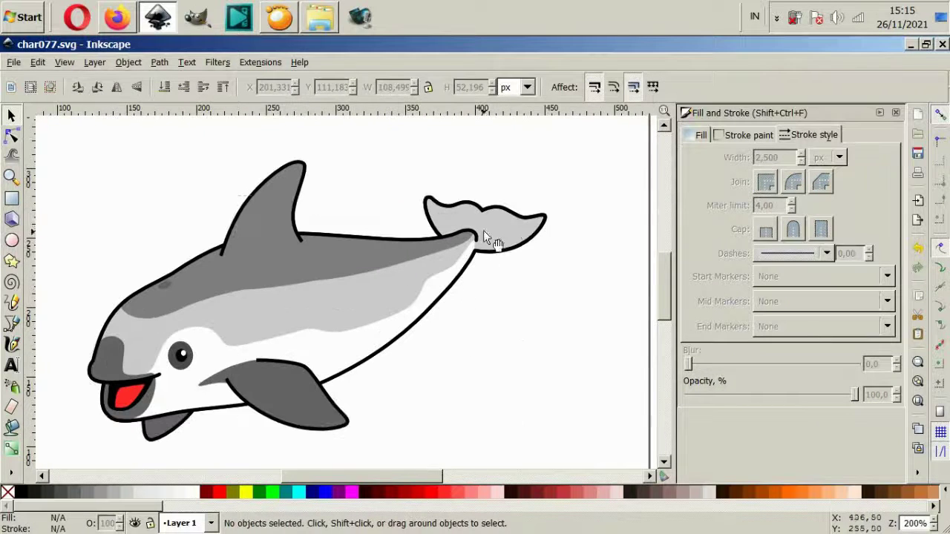
left_click(483, 230)
left_click(530, 265)
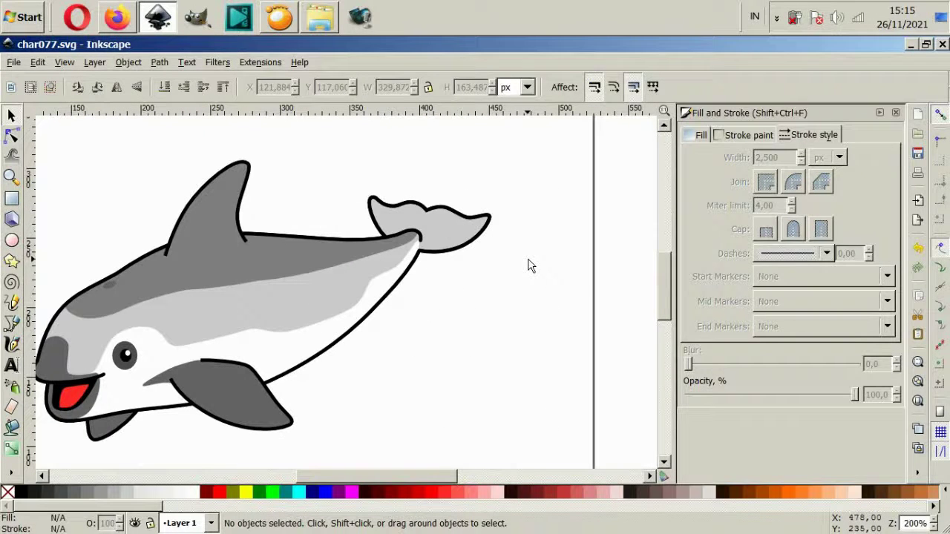
scroll(257, 262, "left", 2)
Rotate the small head spot slightly and fill it black.
scroll(246, 277, "up", 2)
left_click(228, 292)
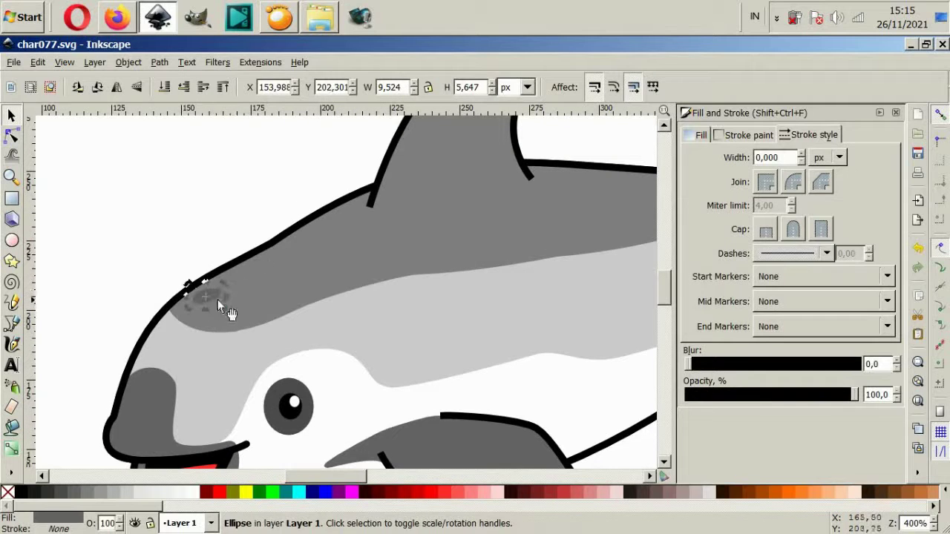
mouse_move(218, 304)
left_mouse_down()
mouse_move(225, 321)
mouse_move(218, 313)
left_mouse_up()
key("Escape")
left_click(207, 302)
left_click(20, 492)
key("Escape")
Move the black head spot up and to the right, nearer the top outline.
key("5")
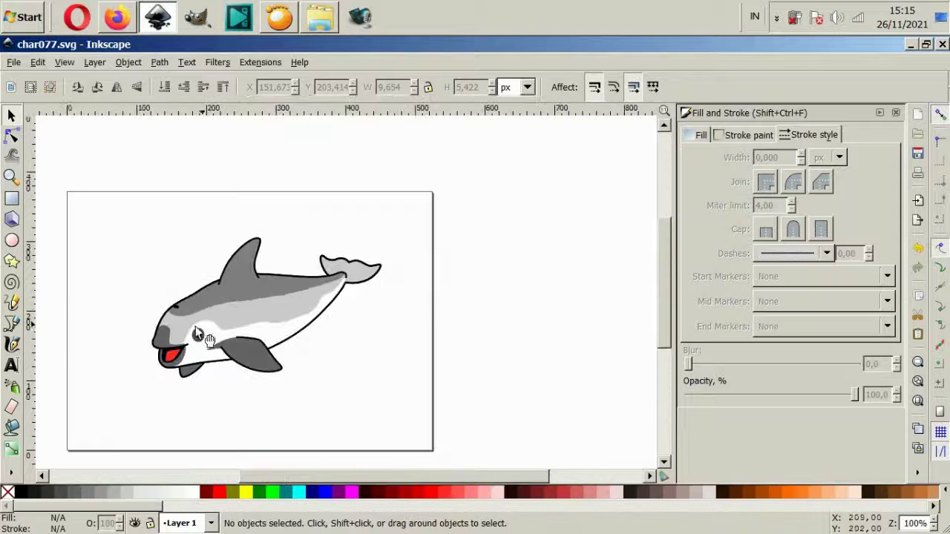
scroll(167, 284, "up", 6)
left_click_drag(171, 291, 181, 295)
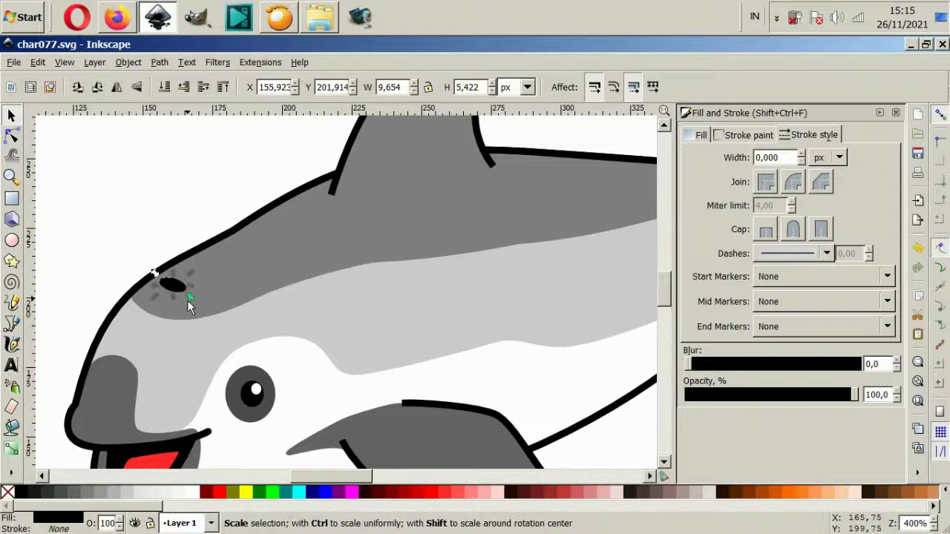
key("5")
key("Escape")
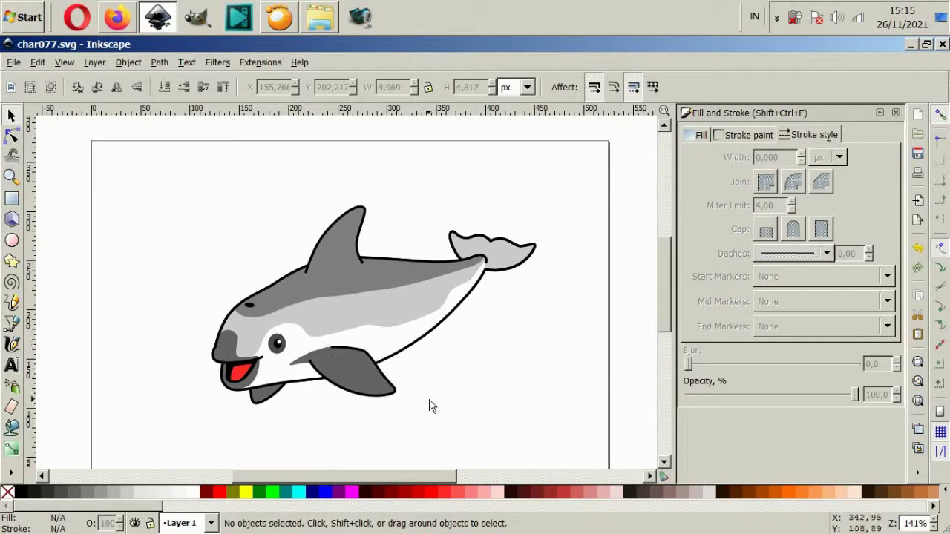
scroll(251, 300, "up", 4)
left_click(256, 305)
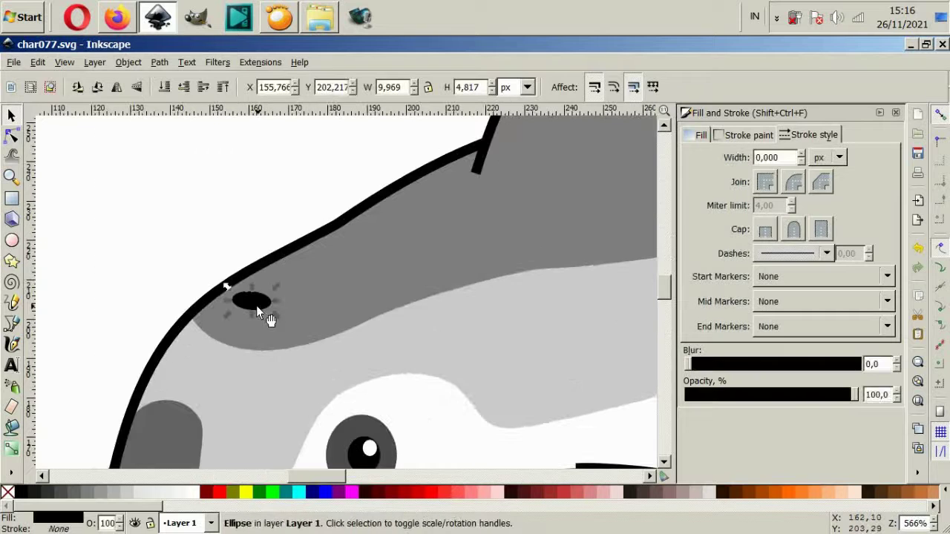
mouse_move(256, 306)
left_mouse_down()
mouse_move(295, 293)
mouse_move(326, 266)
left_mouse_up()
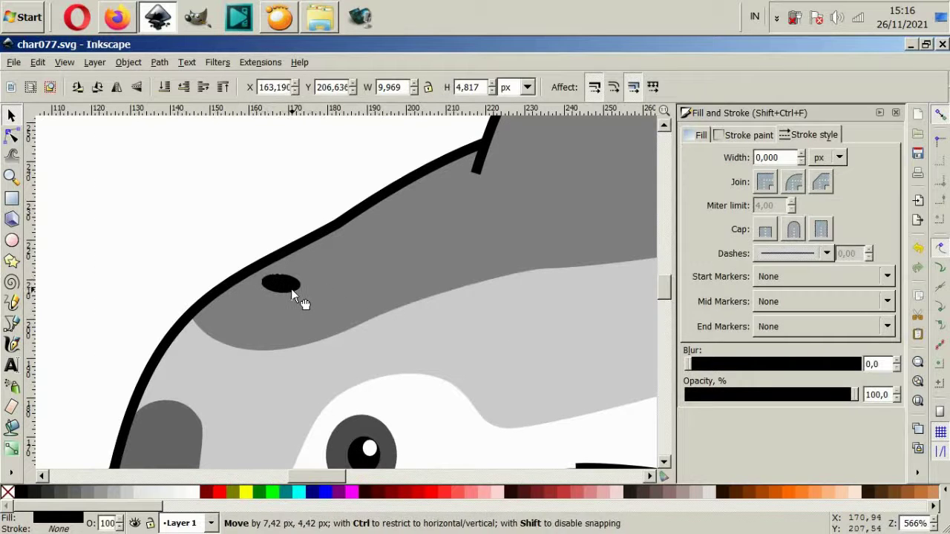
key("Escape")
Select the lower side fin.
scroll(339, 413, "down", 3)
scroll(418, 424, "down", 2)
scroll(339, 387, "up", 1)
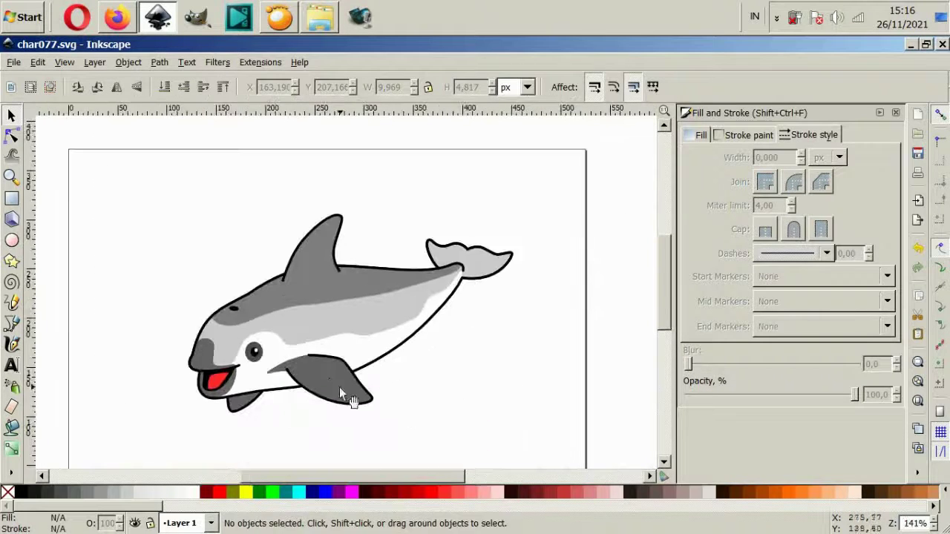
left_click(339, 393)
scroll(339, 393, "up", 2)
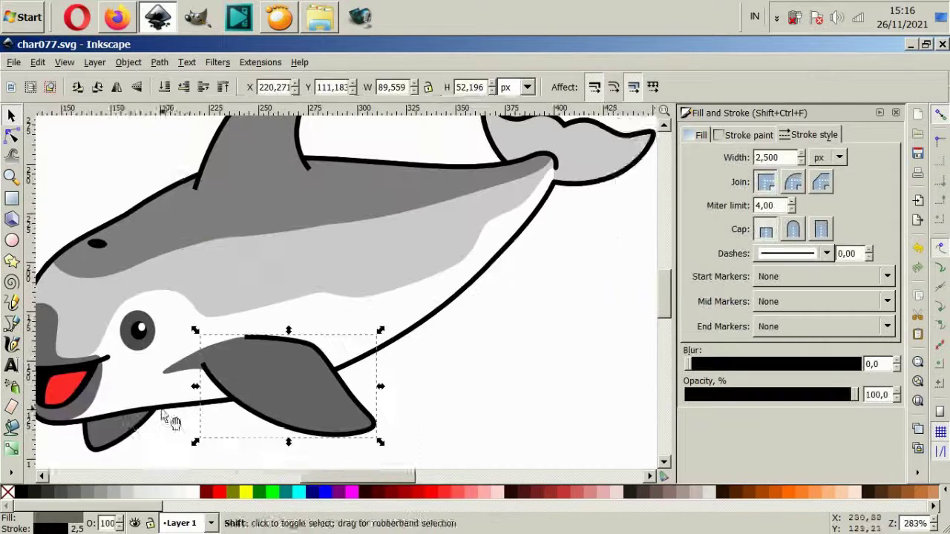
Select the body and another outlined part, then clear the selection.
scroll(173, 423, "left", 2)
left_click(167, 448, "shift")
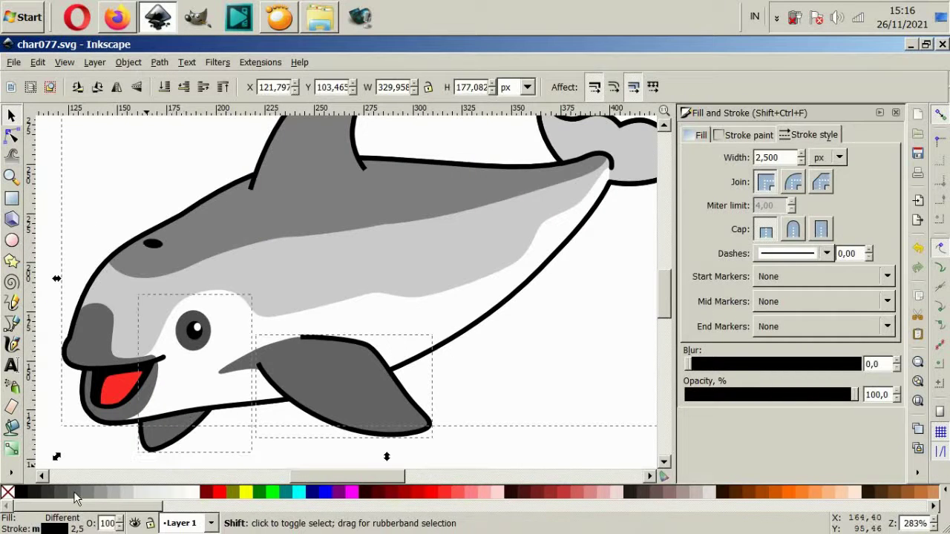
scroll(361, 306, "up", 3)
key("Tab")
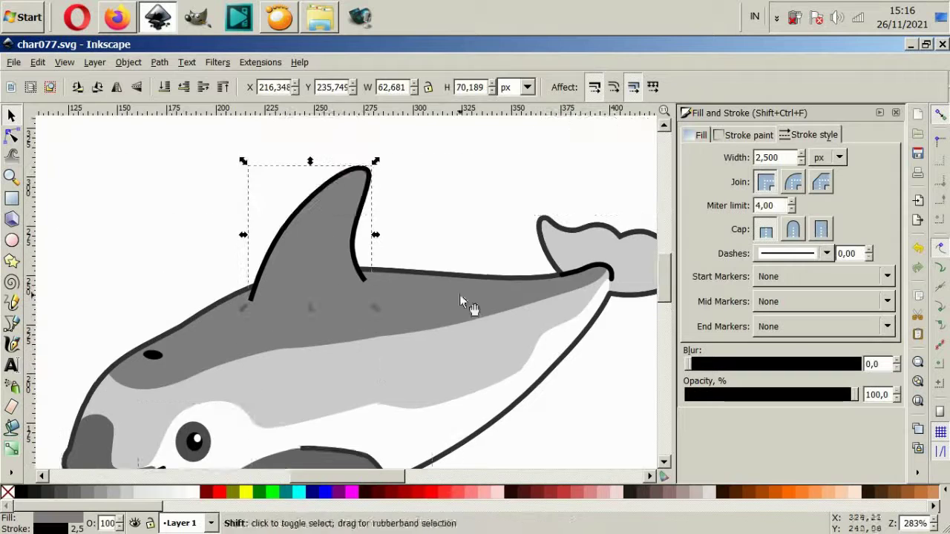
scroll(461, 300, "up", 3)
left_click(452, 392, "shift")
scroll(350, 365, "down", 5)
key("Escape")
Recolour the black mouth outline and thin mouth line dark grey.
scroll(219, 385, "left", 3)
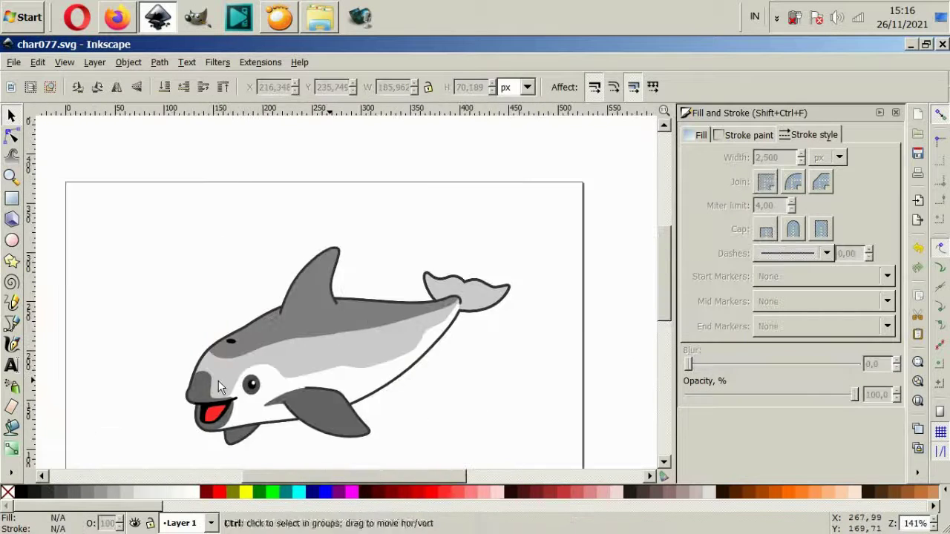
scroll(219, 386, "up", 2)
scroll(219, 393, "up", 4)
left_click(224, 436, "ctrl")
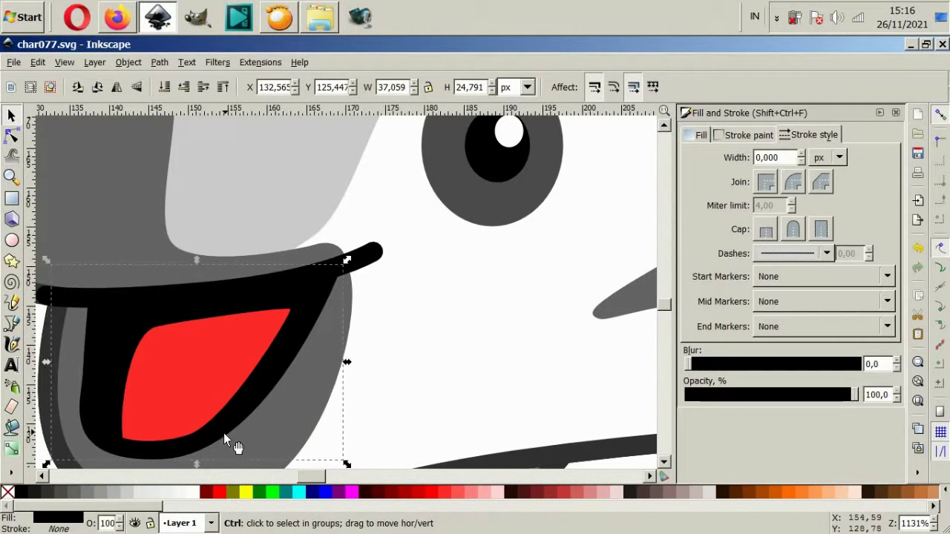
left_click(375, 271, "shift")
left_click(51, 495)
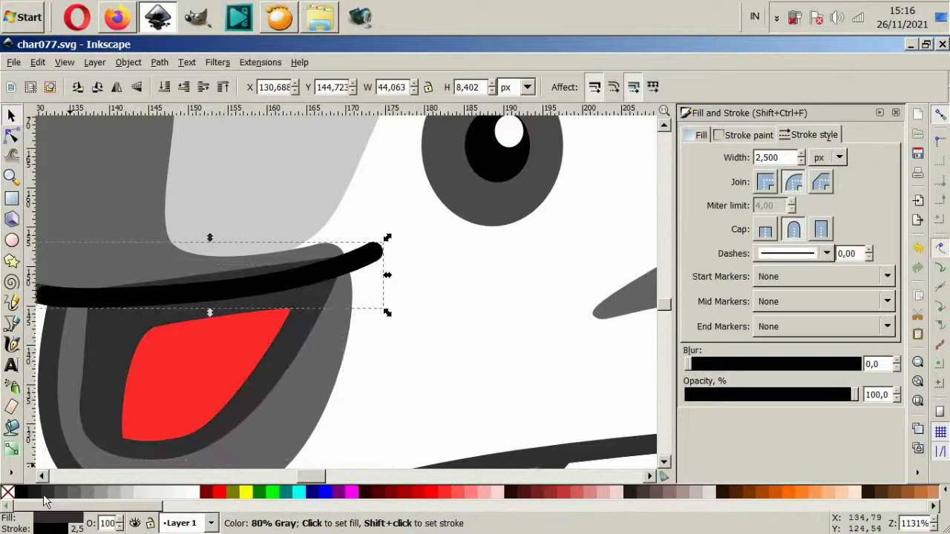
left_click(44, 493)
scroll(231, 299, "down", 3)
key("Escape")
Remove the pupil's stray outline and give it a dark grey fill.
scroll(331, 274, "up", 4)
left_click(319, 237)
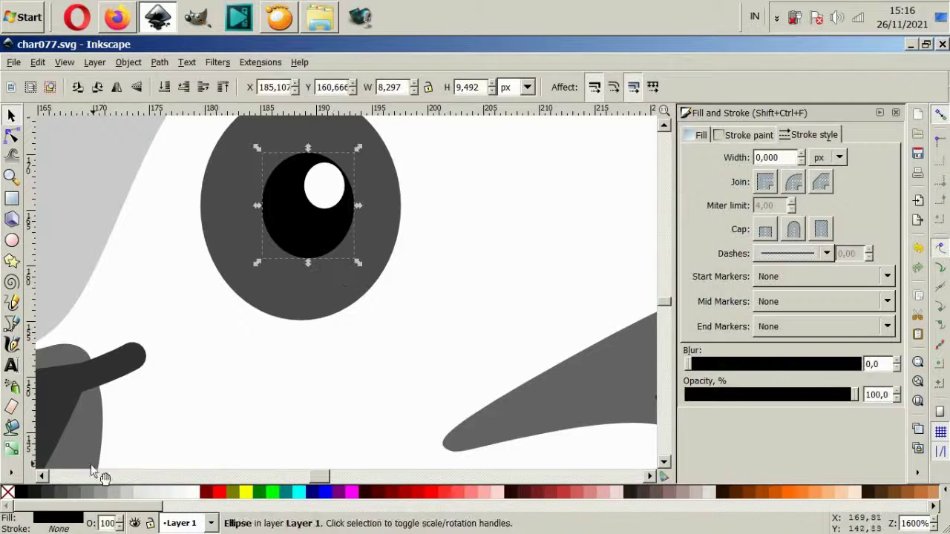
left_click(37, 493, "shift")
left_click(7, 492, "shift")
left_click(38, 493)
scroll(265, 386, "down", 3)
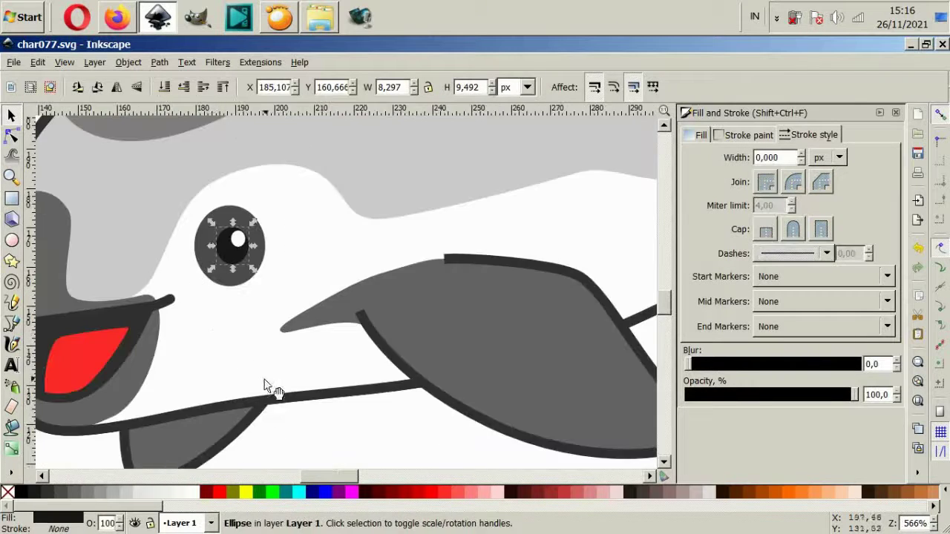
scroll(349, 329, "down", 2)
key("Escape")
Check the head spot and the mouth line by selecting and deselecting them.
scroll(265, 206, "up", 2)
left_click(239, 203)
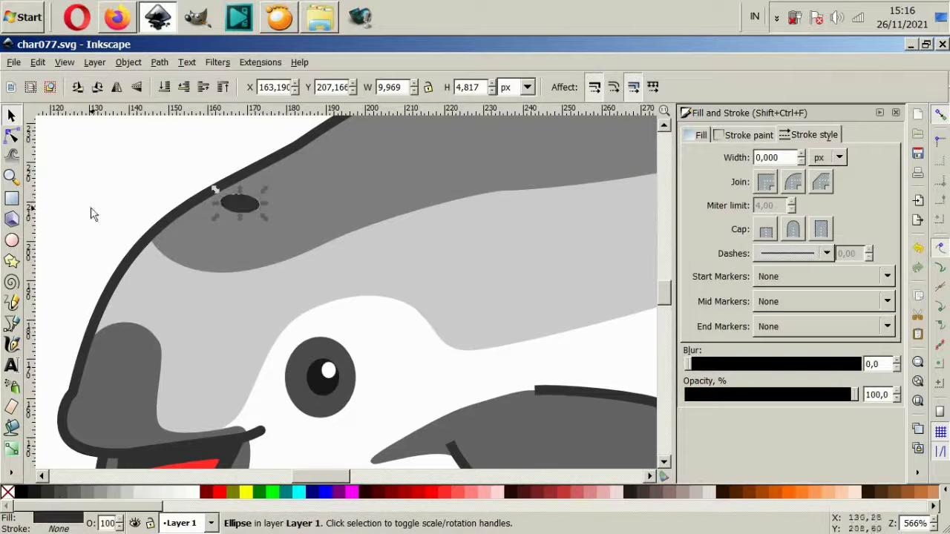
scroll(92, 214, "down", 3)
key("Escape")
scroll(350, 366, "up", 1)
scroll(345, 371, "up", 2)
scroll(332, 395, "up", 1)
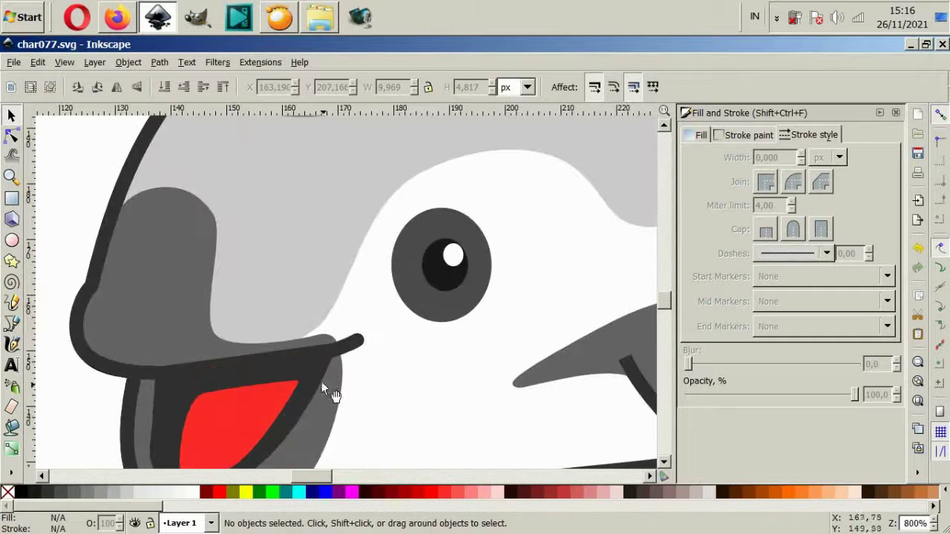
left_click(303, 341)
key("Escape")
scroll(146, 301, "down", 2)
scroll(146, 354, "down", 2)
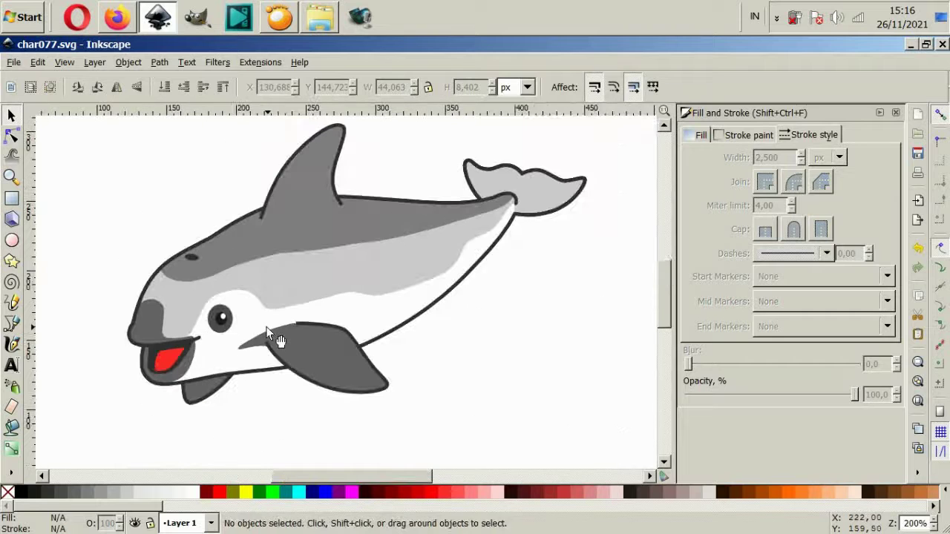
scroll(146, 347, "up", 2)
Pull the mouth line's end left and down and shift a chin patch node up-right.
key("n")
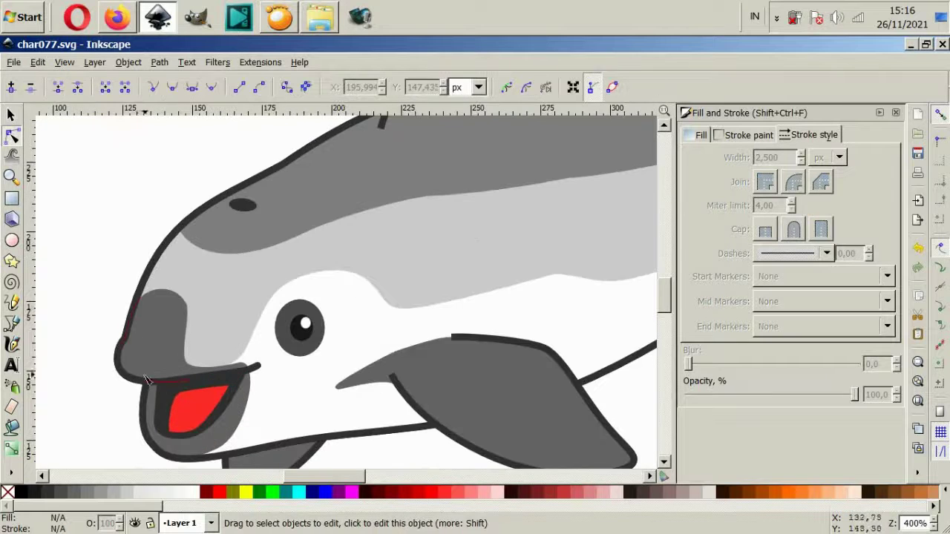
scroll(156, 342, "up", 2)
left_click(208, 350)
left_click(349, 365)
left_click_drag(349, 367, 335, 371)
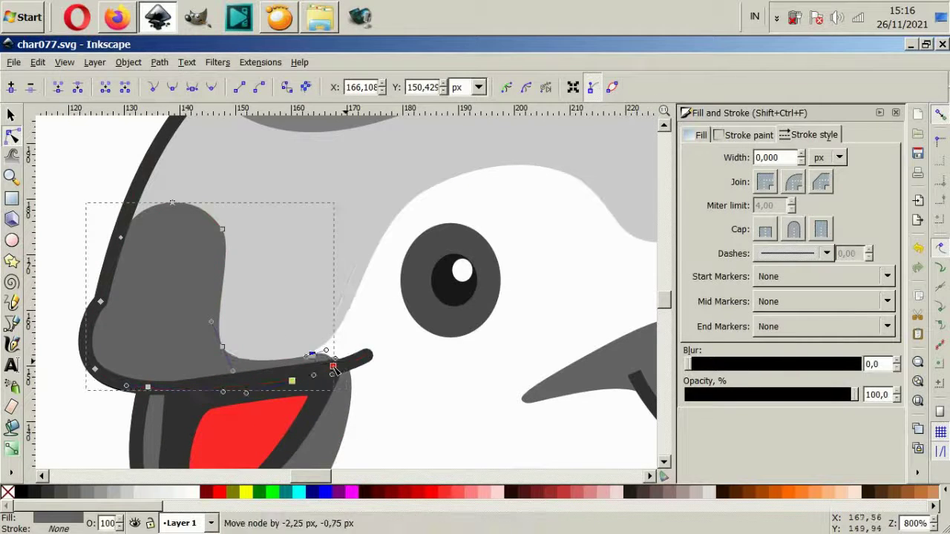
mouse_move(223, 348)
left_mouse_down()
mouse_move(240, 341)
mouse_move(239, 319)
left_mouse_up()
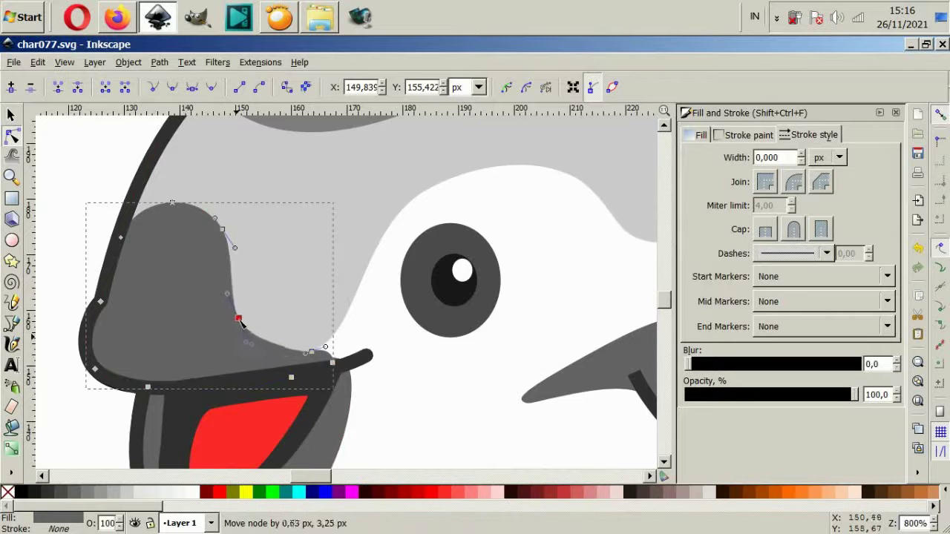
Move a mouth outline node and smooth the lower mouth curve at the mouth corner.
scroll(67, 245, "down", 2)
scroll(207, 354, "down", 2)
scroll(222, 357, "up", 2)
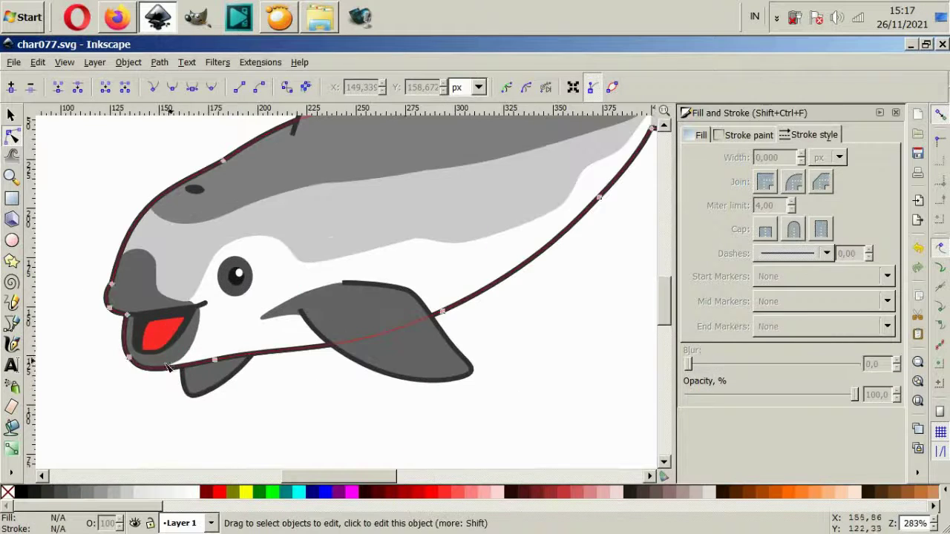
scroll(223, 357, "up", 2)
left_click(223, 357)
mouse_move(222, 357)
left_mouse_down()
mouse_move(223, 342)
mouse_move(278, 334)
mouse_move(279, 312)
left_mouse_up()
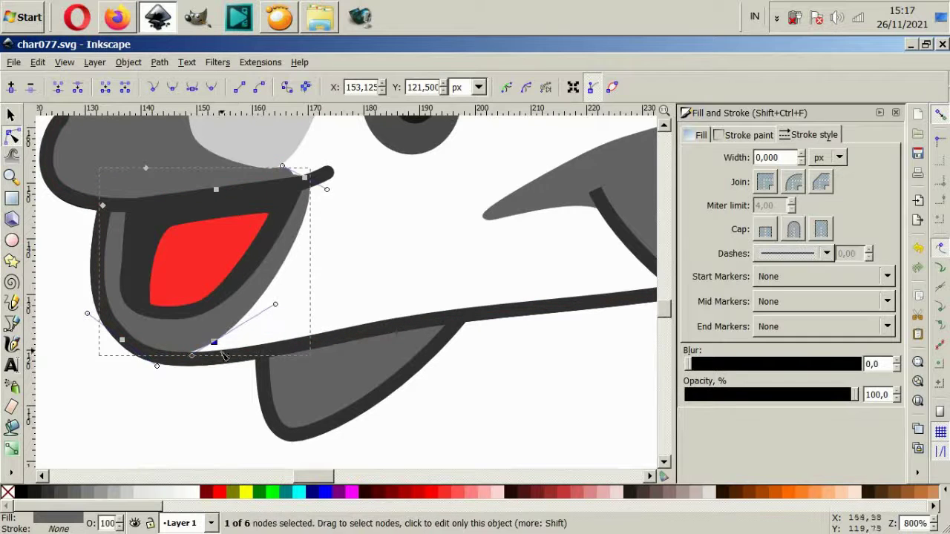
left_click_drag(215, 343, 221, 354)
left_click(197, 397)
scroll(245, 395, "down", 4)
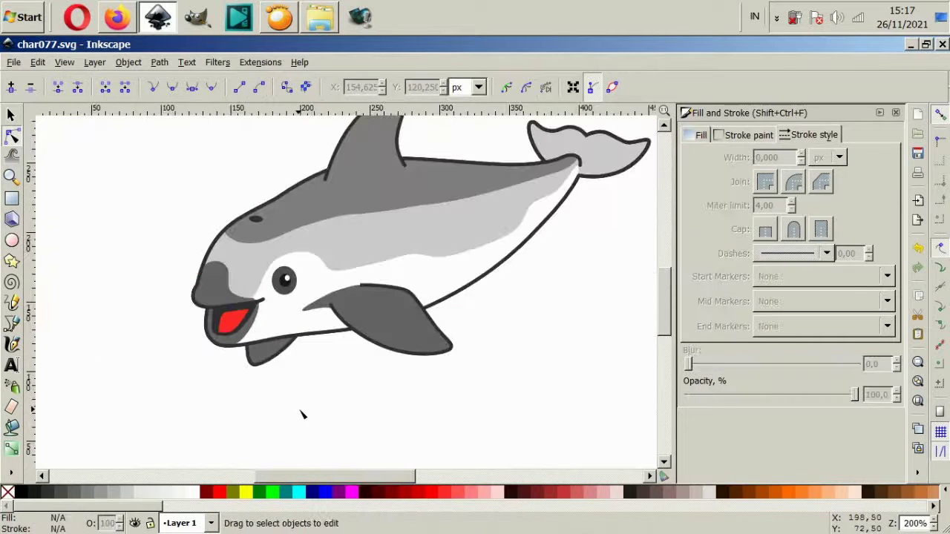
scroll(289, 335, "down", 4)
scroll(341, 296, "up", 4)
scroll(445, 297, "right", 2)
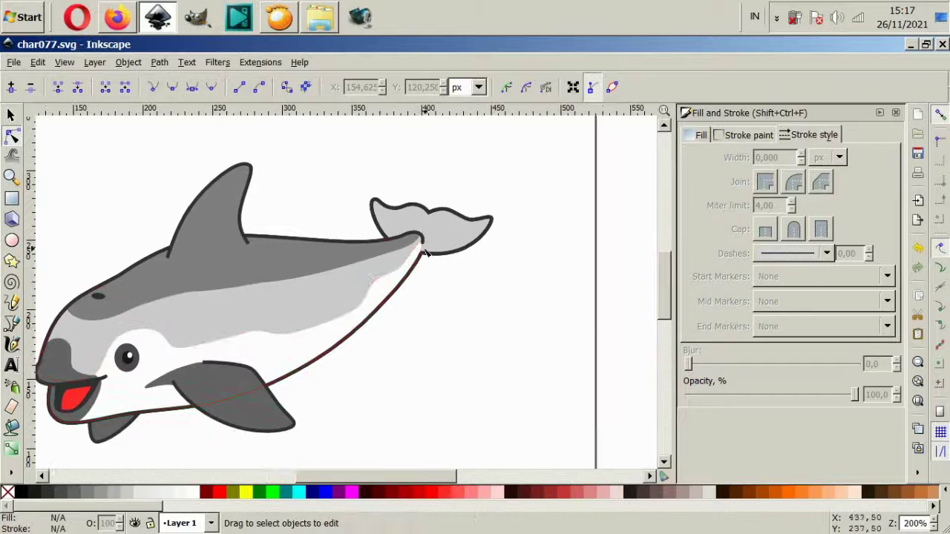
scroll(472, 298, "up", 2)
Pull the body-outline nodes down and right into the tail joint to tidy the curve.
left_click(472, 298)
scroll(472, 298, "up", 1)
scroll(445, 299, "up", 2)
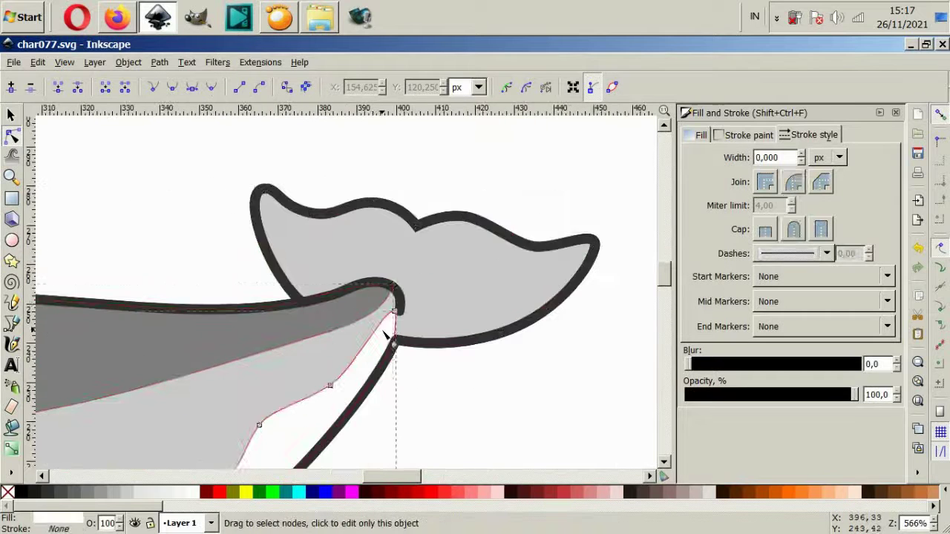
scroll(407, 300, "up", 2)
left_click_drag(402, 293, 407, 318)
left_click(405, 267)
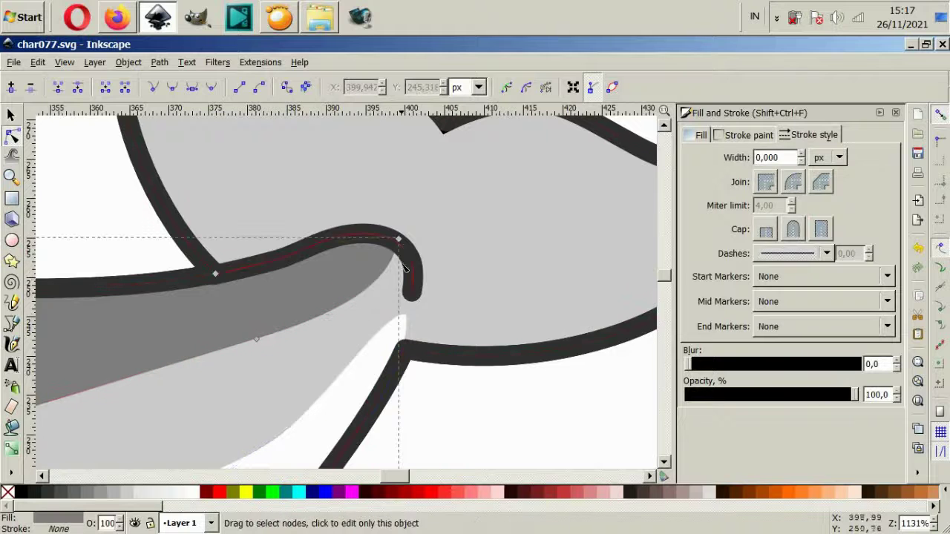
left_click_drag(382, 275, 410, 279)
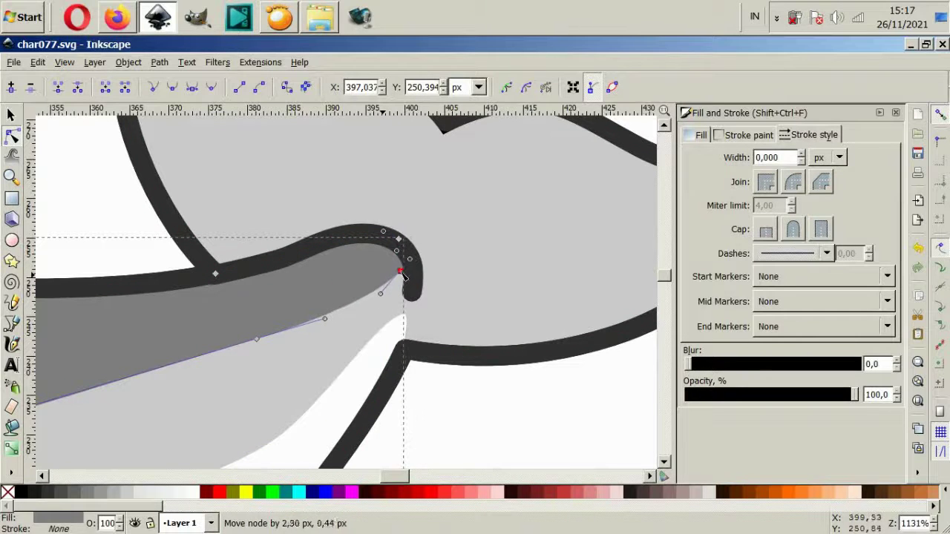
Check the dark outline and tail path nodes to confirm the tail junction is clean.
left_click(473, 441)
scroll(473, 441, "down", 4)
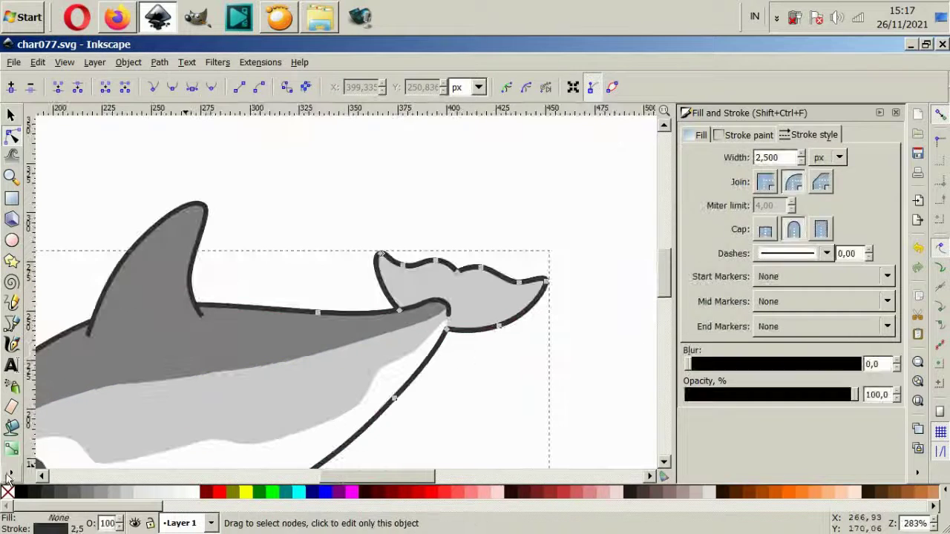
key("Escape")
scroll(487, 331, "up", 2)
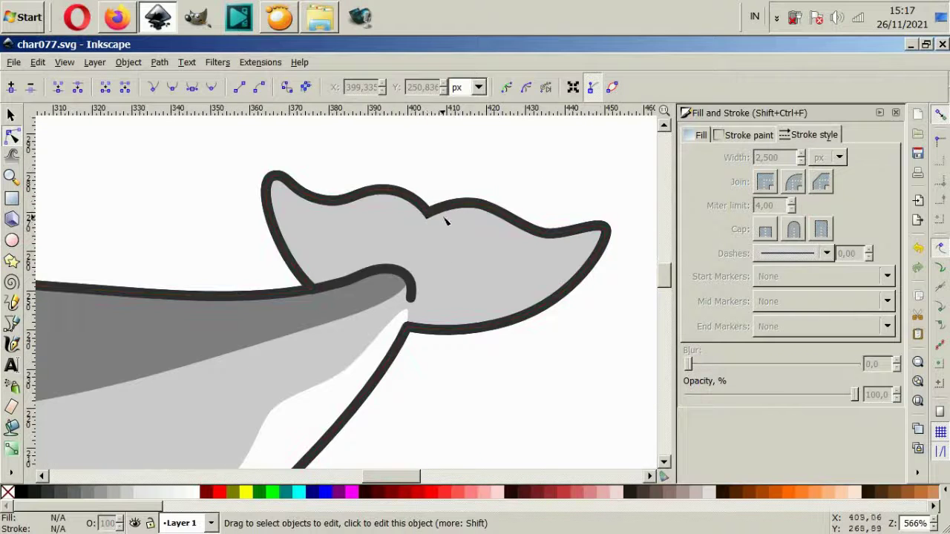
left_click(445, 220)
key("Escape")
scroll(445, 223, "down", 4)
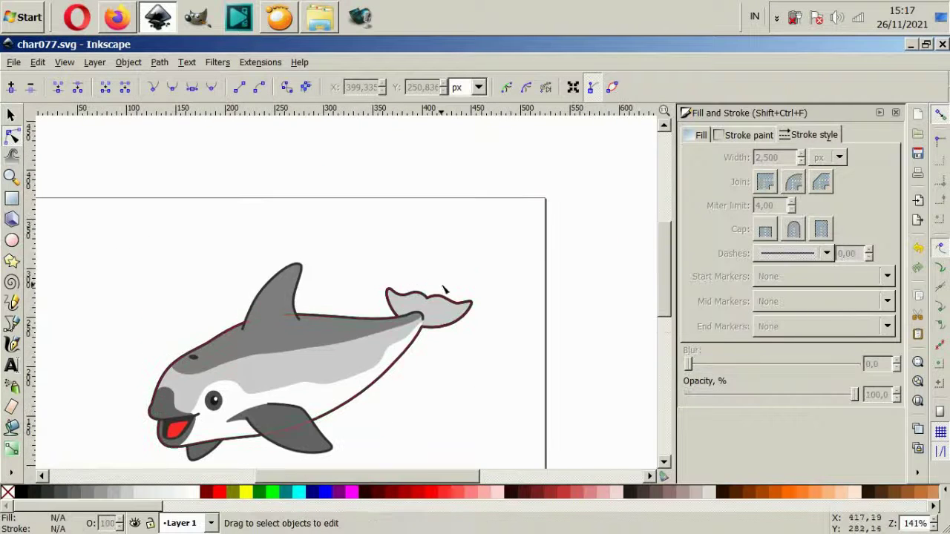
left_click(443, 288)
scroll(443, 287, "up", 2)
scroll(195, 310, "up", 3)
left_click(12, 324)
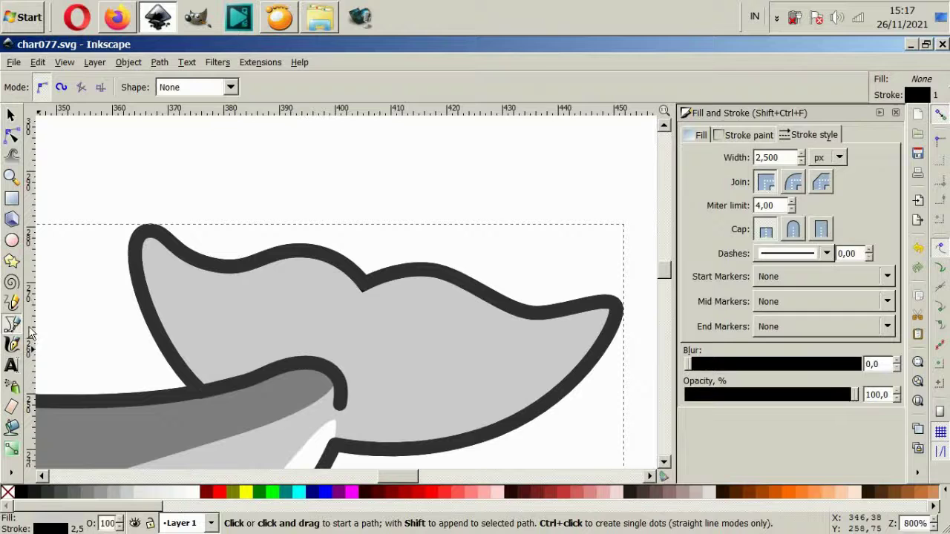
Try two short pen lines on the tail, cancel both, and return to selection.
left_click(206, 392)
left_click(152, 296)
key("Escape")
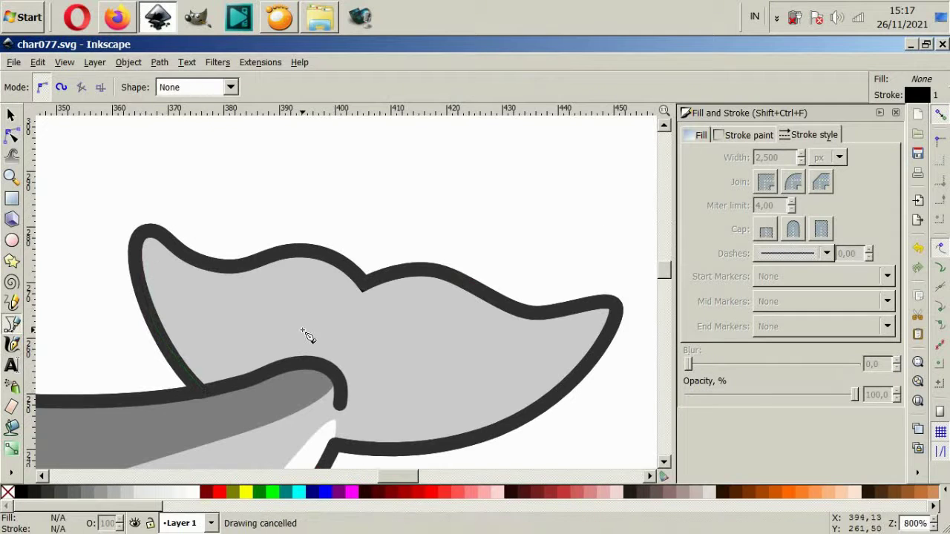
left_click(149, 297)
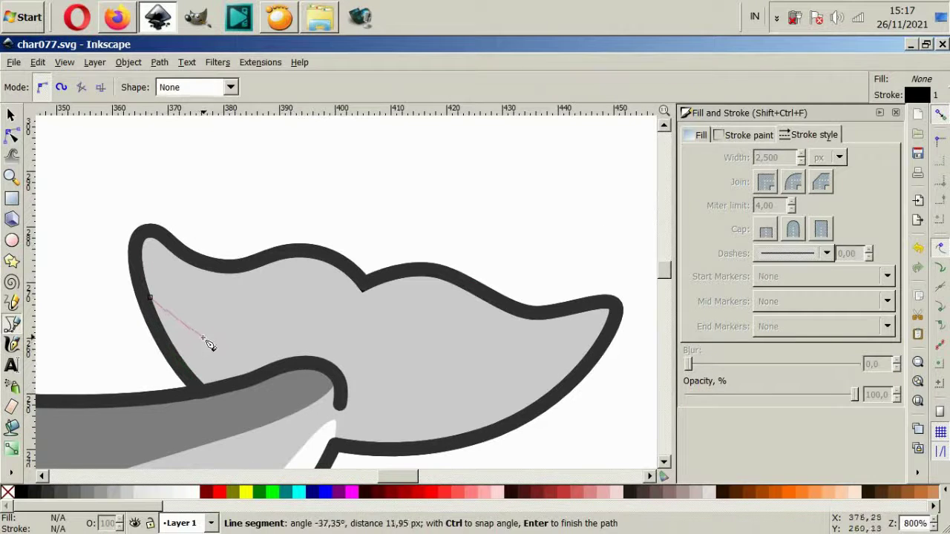
key("Escape")
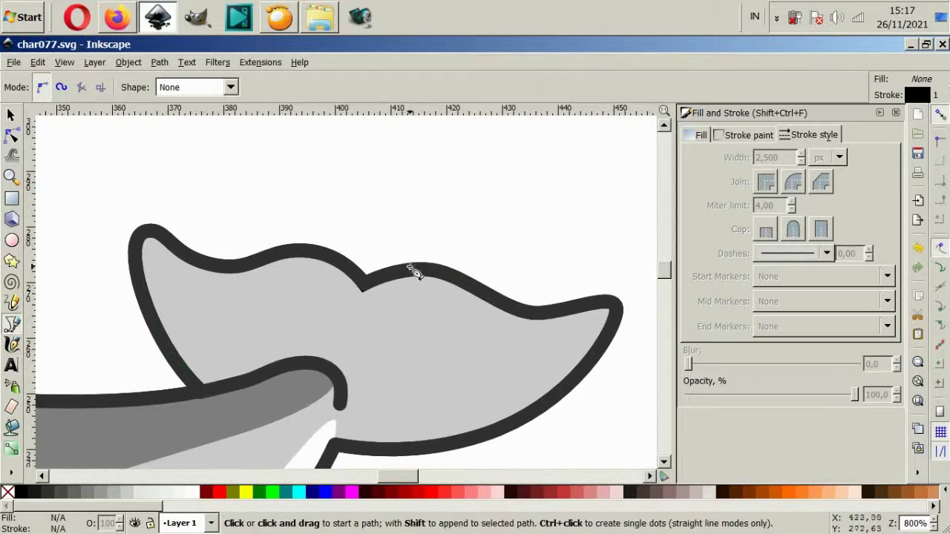
scroll(227, 327, "down", 4)
scroll(322, 339, "down", 2)
scroll(230, 304, "up", 2)
key("s")
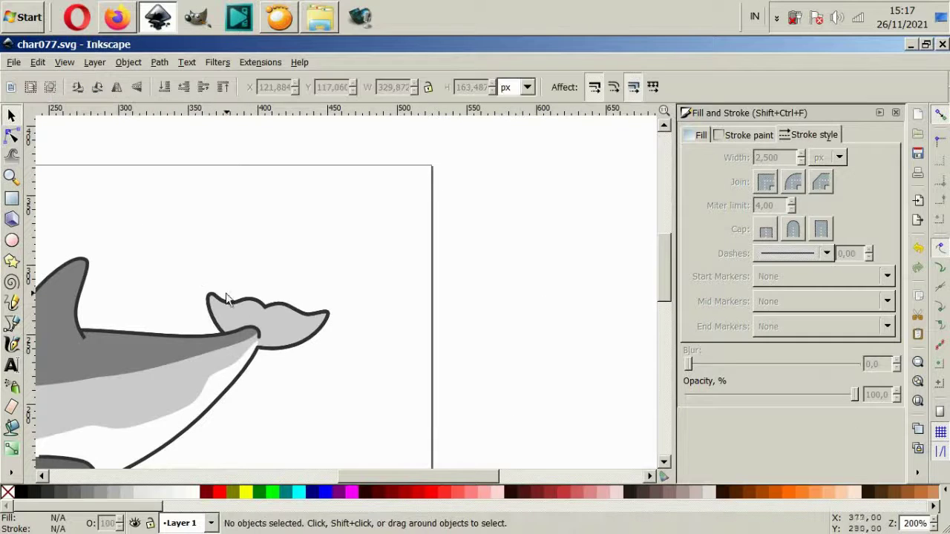
scroll(254, 348, "down", 2)
scroll(324, 435, "up", 3)
scroll(407, 286, "down", 1)
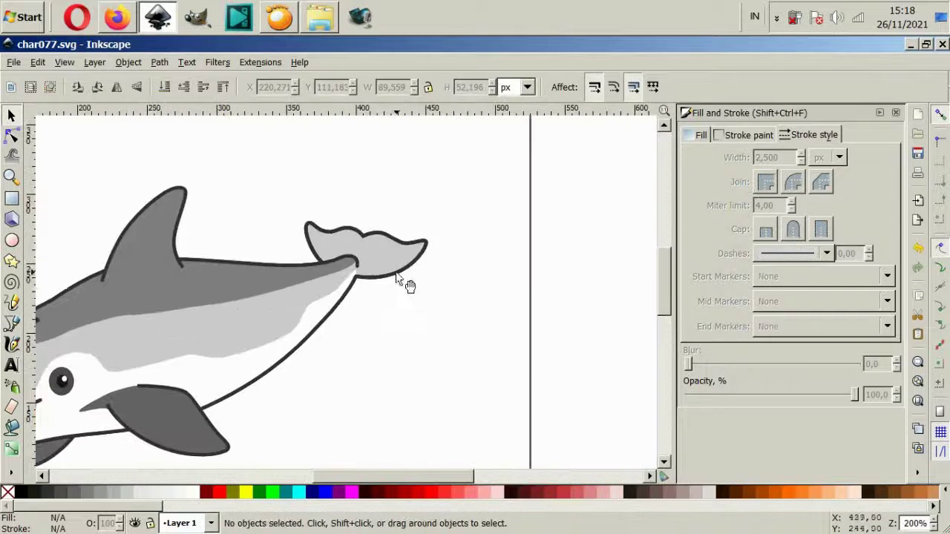
scroll(397, 278, "up", 2)
scroll(374, 310, "up", 2)
key("b")
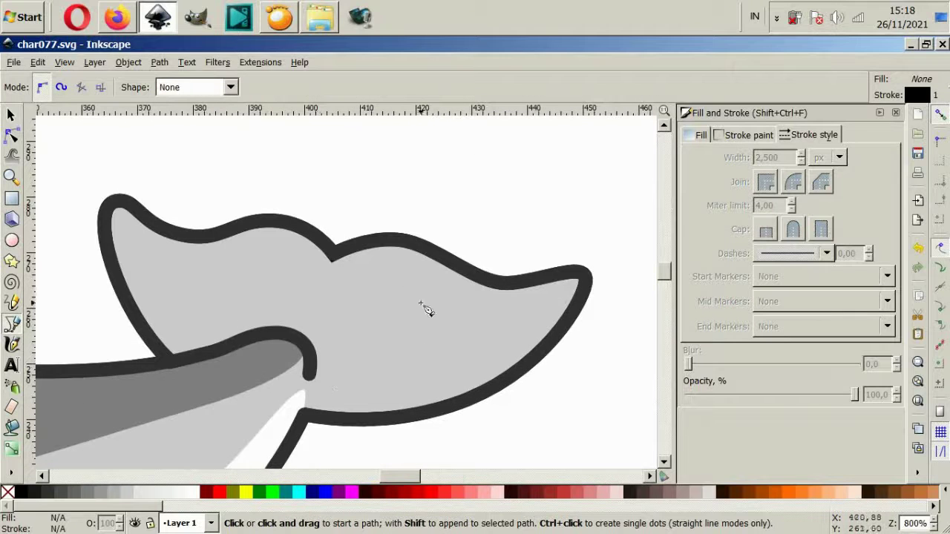
Drag the tail fin's notch node down and left so the top edge dips sharply.
key("s")
double_click(244, 229)
left_click_drag(233, 201, 413, 312)
left_click_drag(332, 256, 324, 284)
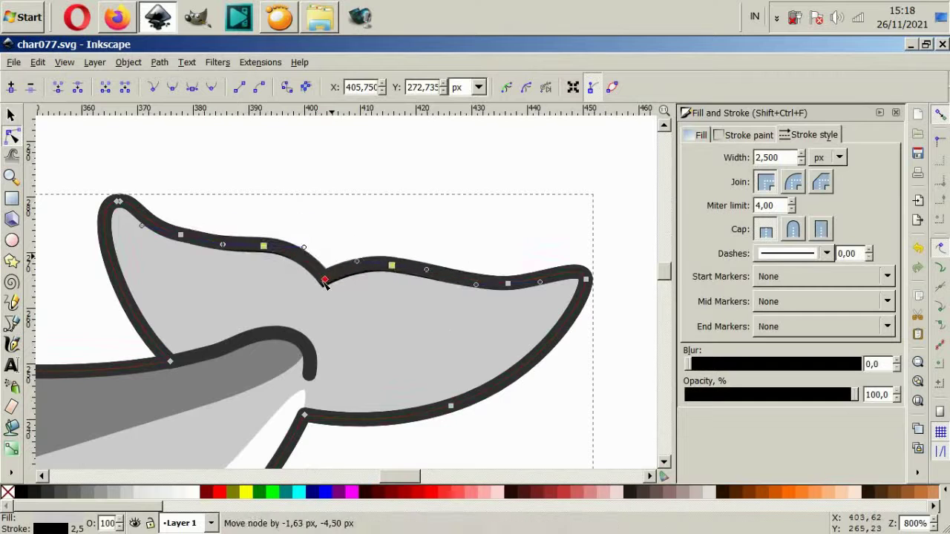
scroll(333, 227, "up", 4)
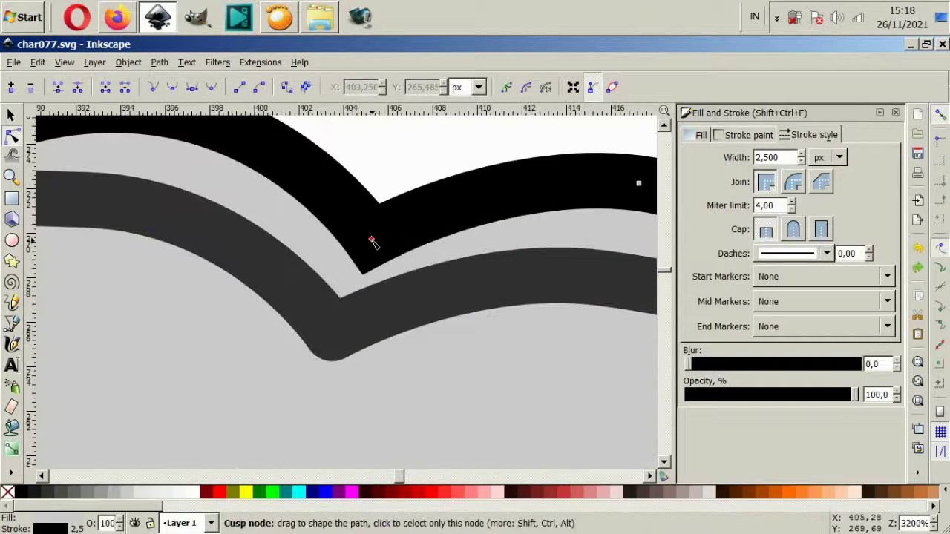
scroll(333, 327, "down", 4)
mouse_move(245, 165)
left_mouse_down()
mouse_move(441, 272)
mouse_move(363, 282)
left_mouse_up()
scroll(399, 277, "up", 2)
left_click(295, 165)
scroll(295, 165, "down", 1)
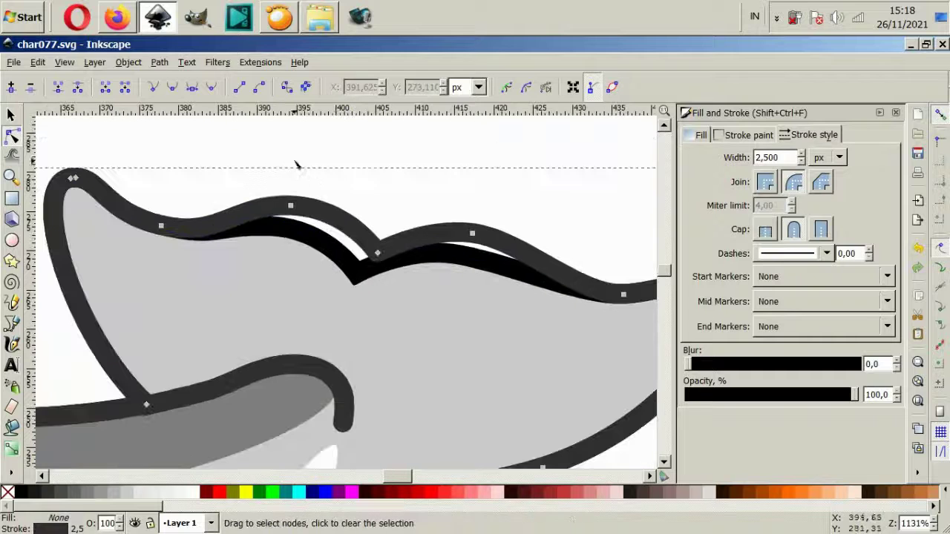
left_click_drag(517, 301, 518, 301)
left_click_drag(377, 253, 359, 276)
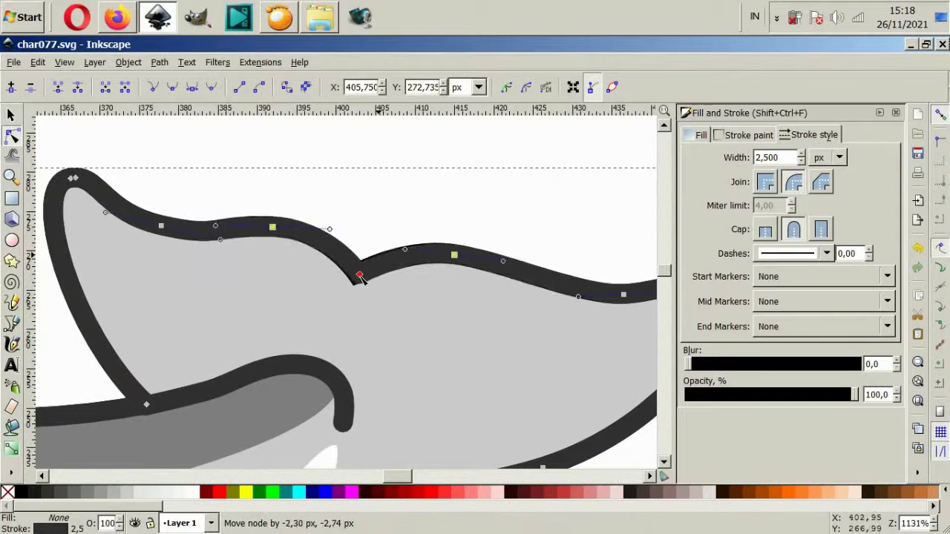
Deselect the nodes and zoom out to view the whole porpoise.
left_click(361, 293)
scroll(360, 293, "up", 4)
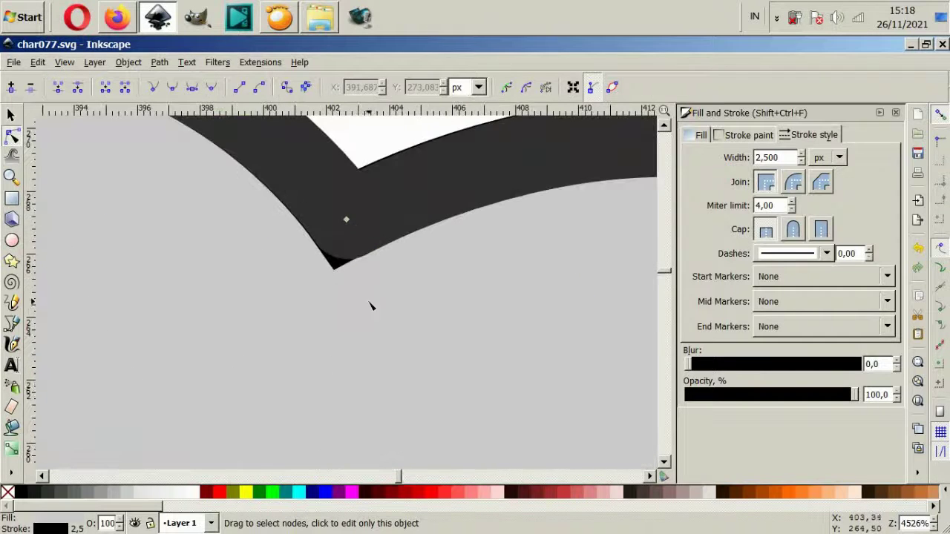
scroll(371, 306, "down", 4)
key("Escape")
scroll(417, 359, "down", 6)
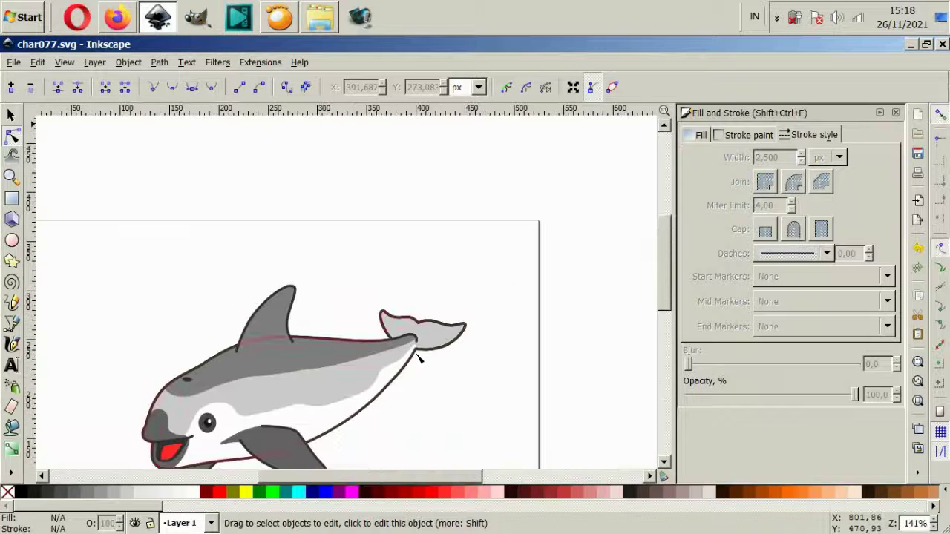
scroll(418, 358, "down", 2)
scroll(381, 364, "up", 1)
Select the tail fin and zoom in on it.
left_click(11, 115)
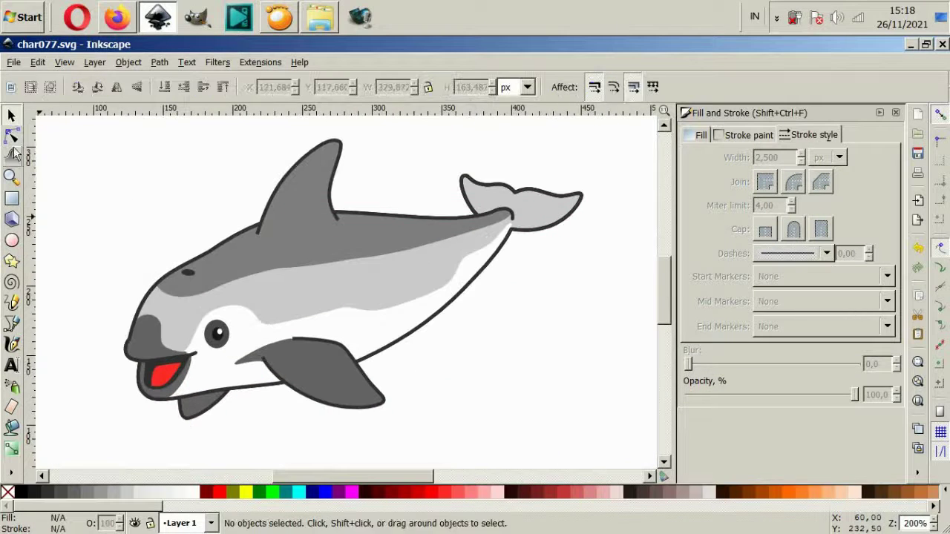
left_click(197, 415)
key("Escape")
scroll(282, 338, "down", 2)
scroll(335, 250, "up", 2)
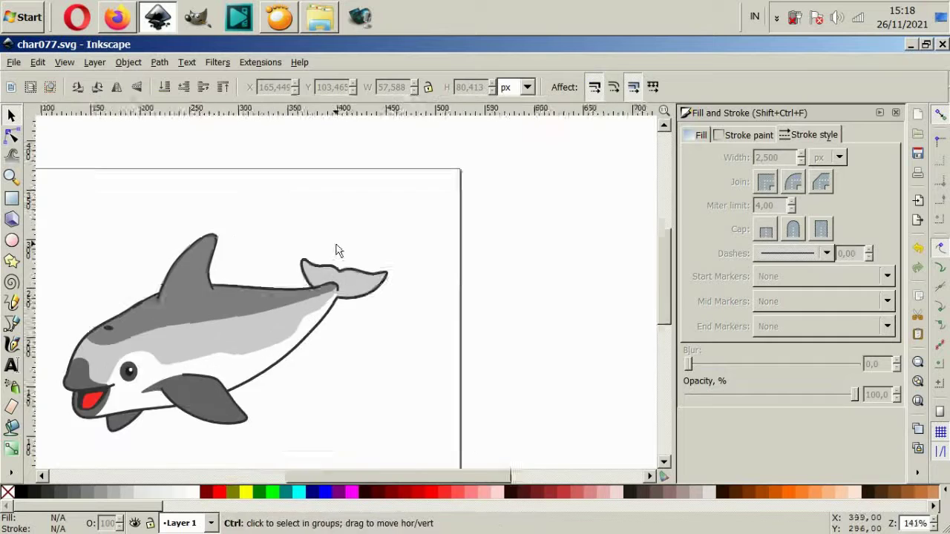
scroll(349, 275, "up", 2)
left_click(349, 275)
key("plus")
key("b")
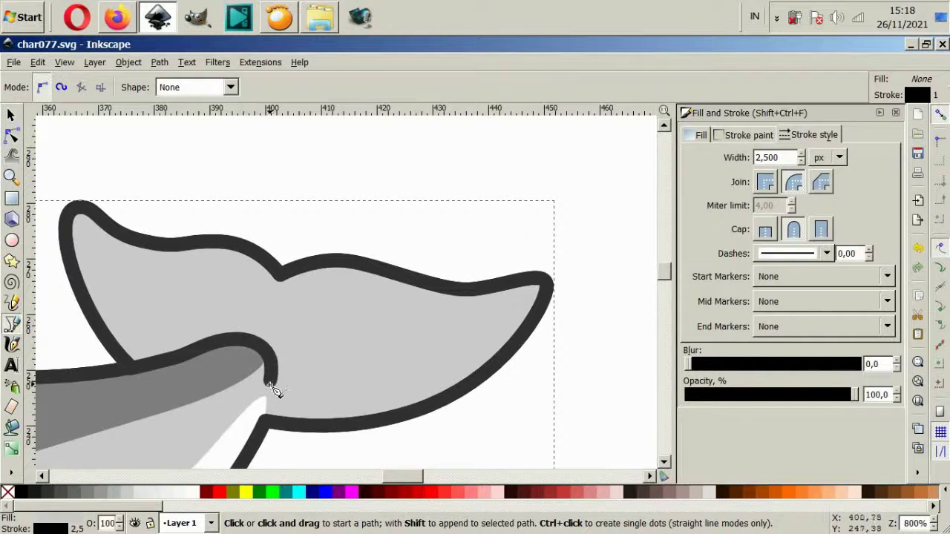
Draw a closed shading shape over the tail fin, leaving a thin strip along its edge.
left_click(270, 384)
left_click_drag(519, 312, 536, 305)
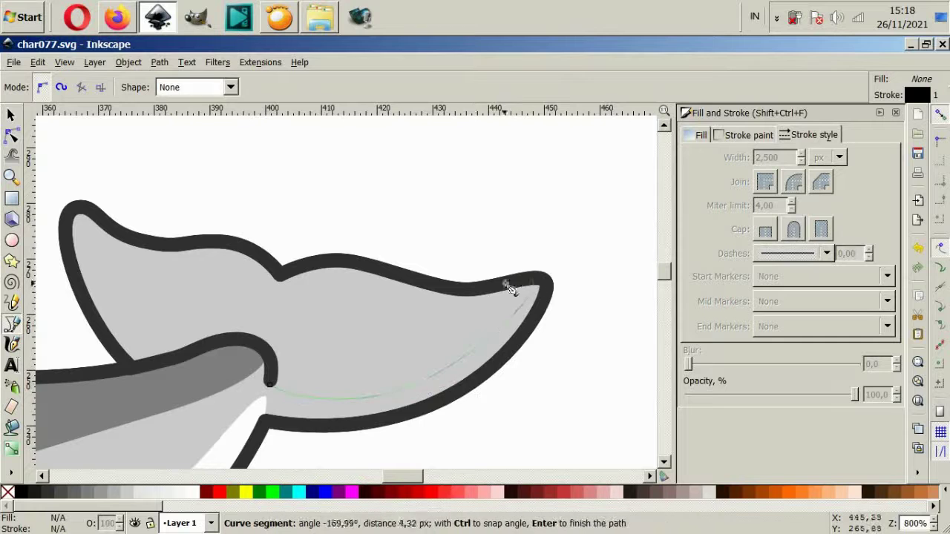
left_click(280, 279)
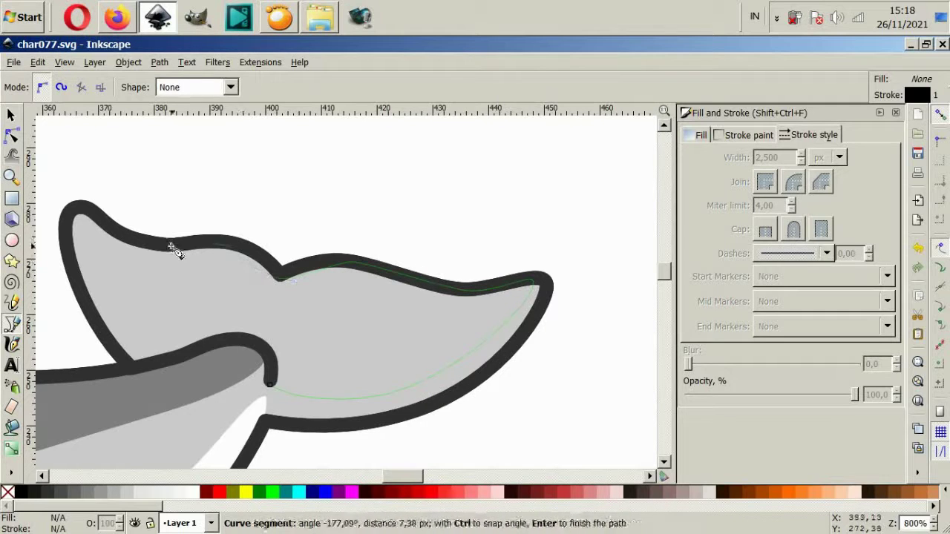
left_click(78, 209)
left_click(129, 365)
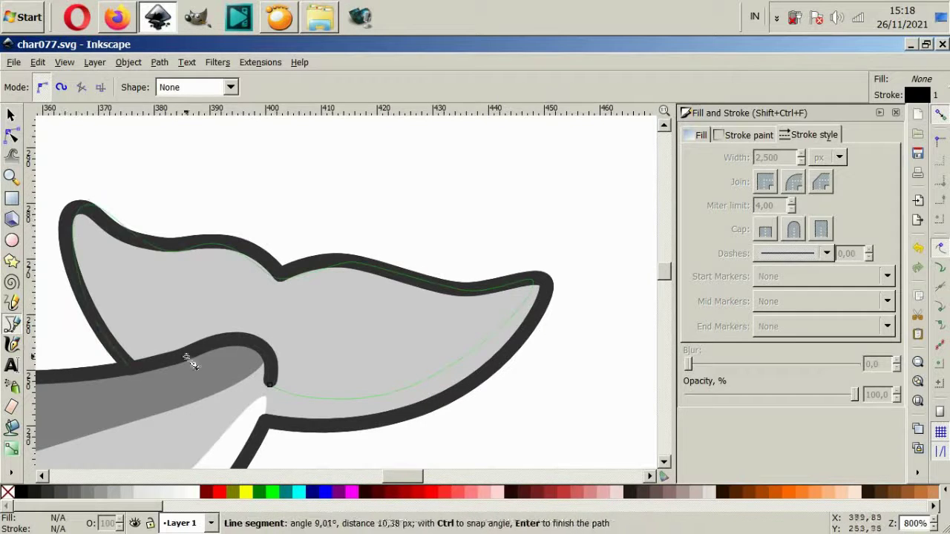
left_click(217, 342)
left_click(259, 347)
left_click(270, 384)
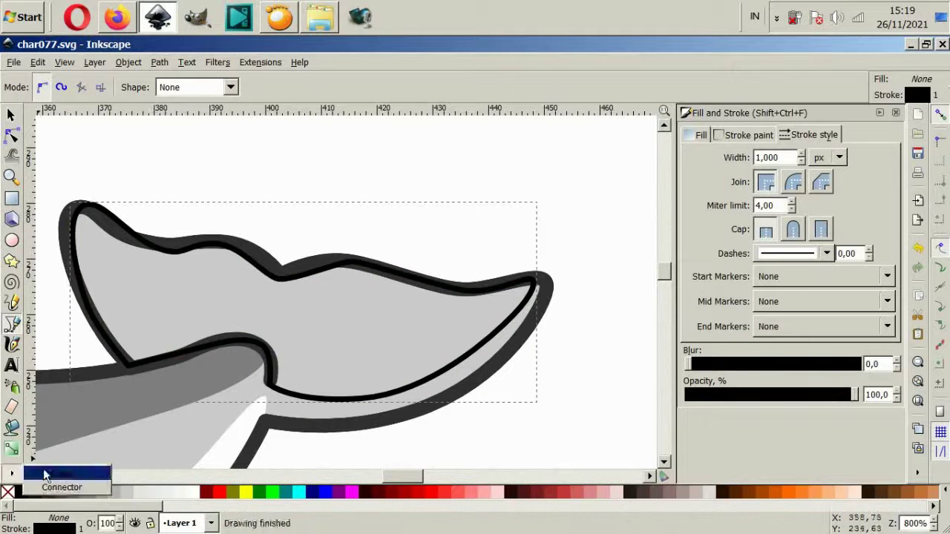
Fill the fin shading with darker grey via the Dropper, then deselect and zoom out.
left_click(43, 468)
left_click(111, 415)
key("Escape")
left_click(11, 115)
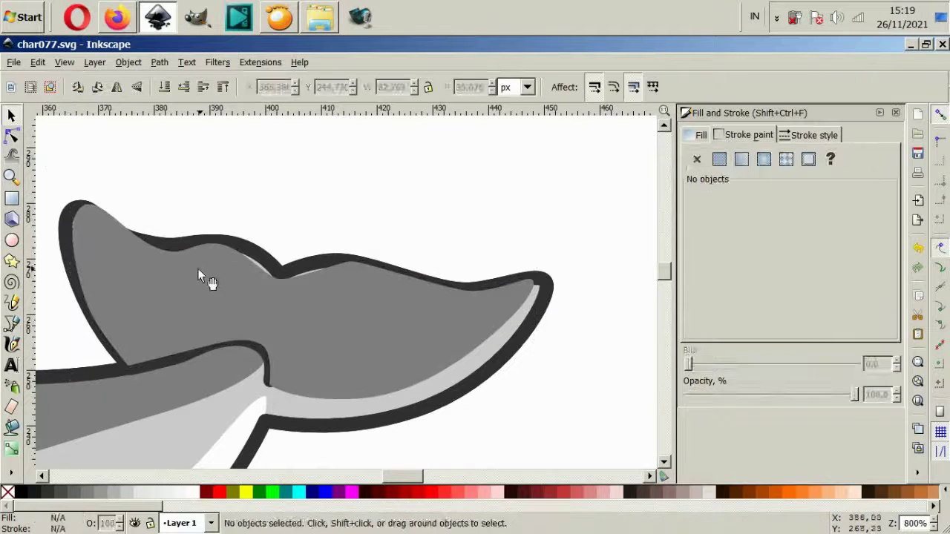
left_click(198, 275)
left_click(435, 184)
key("minus")
key("minus")
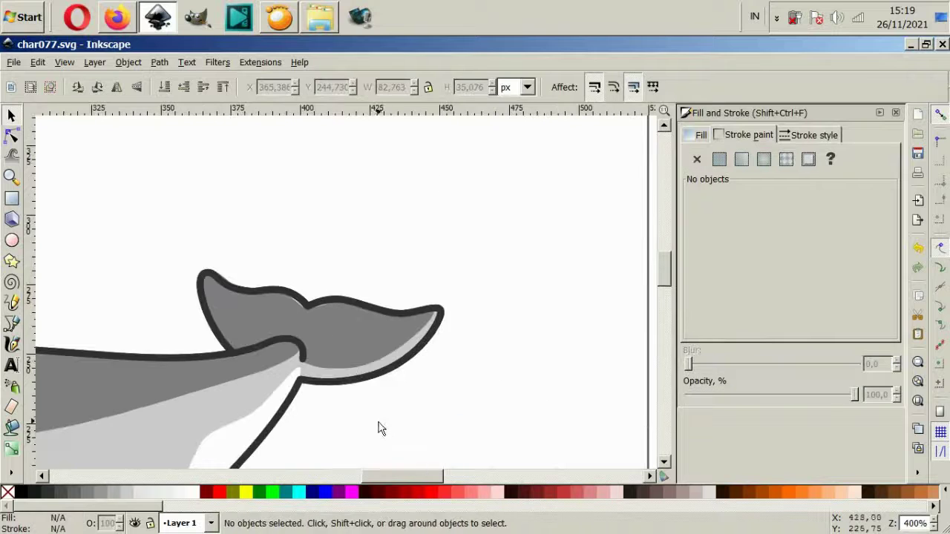
scroll(364, 398, "down", 2, "ctrl")
scroll(250, 415, "down", 2, "ctrl")
Begin a belly-strip path under the lower jaw, then discard the attempt.
scroll(180, 391, "up", 1, "ctrl")
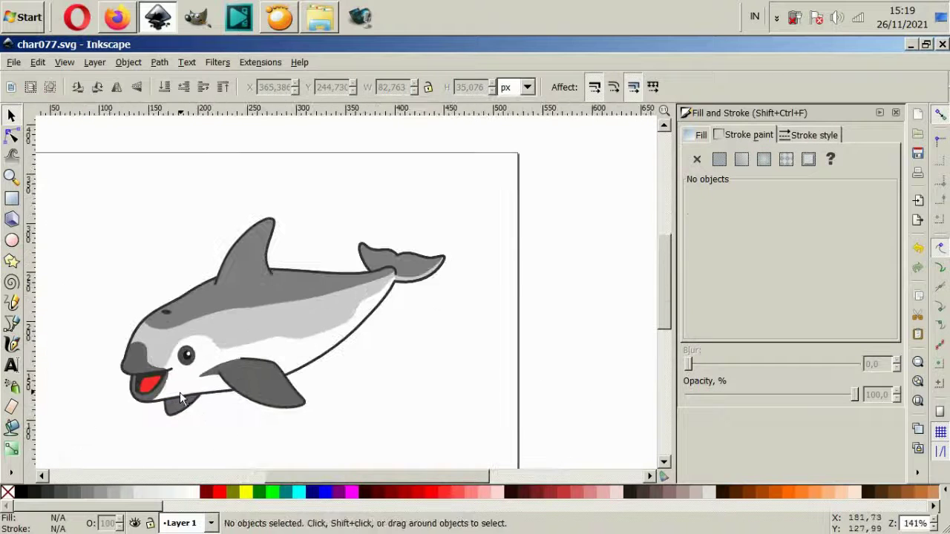
scroll(185, 401, "up", 2, "ctrl")
scroll(192, 394, "down", 1, "ctrl")
scroll(204, 386, "up", 1, "ctrl")
key("b")
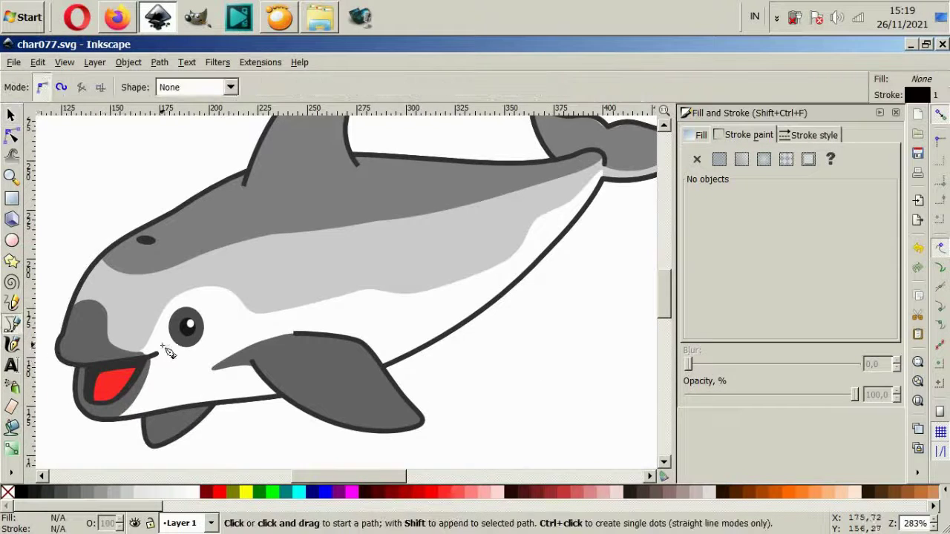
scroll(170, 349, "down", 1, "ctrl")
scroll(199, 348, "up", 1, "ctrl")
scroll(193, 386, "down", 1, "ctrl")
scroll(136, 403, "up", 1, "ctrl")
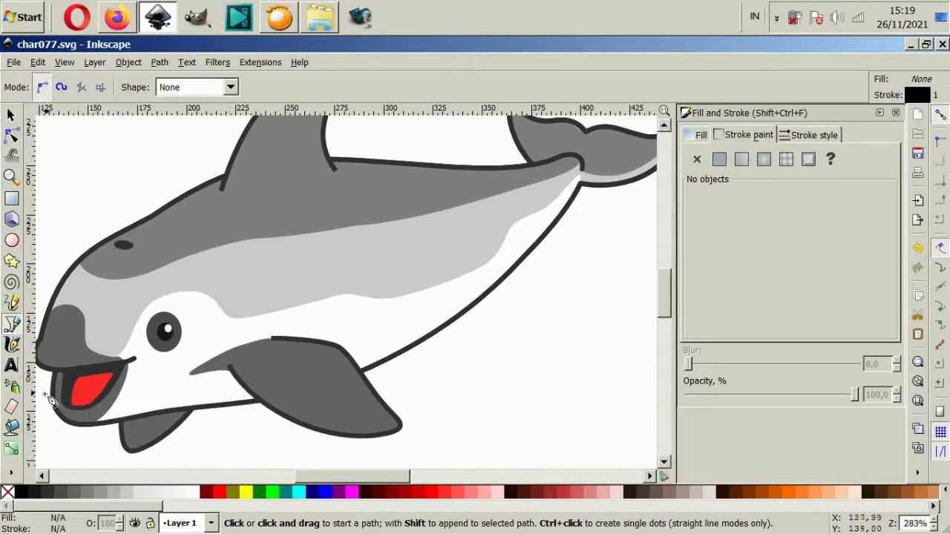
scroll(51, 401, "left", 2)
left_click(88, 384)
left_click_drag(158, 410, 182, 410)
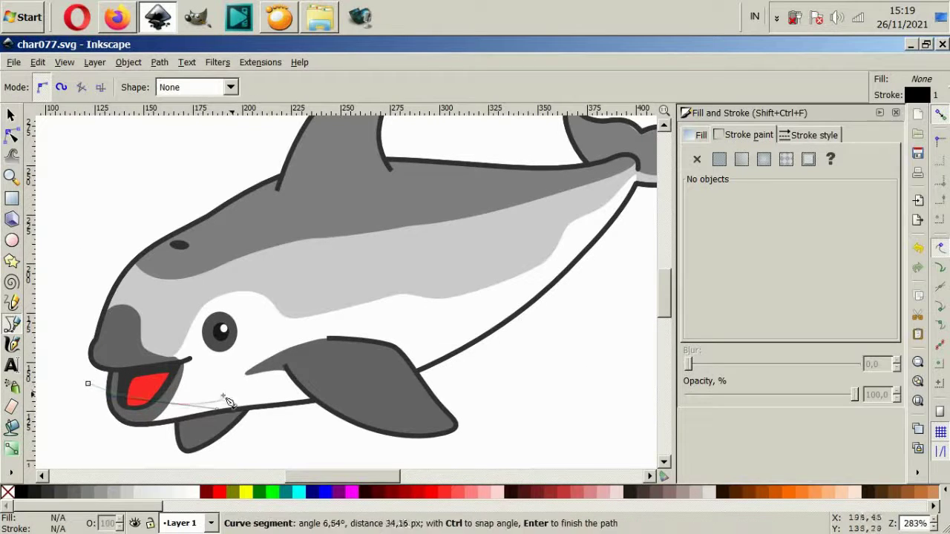
left_click(208, 400)
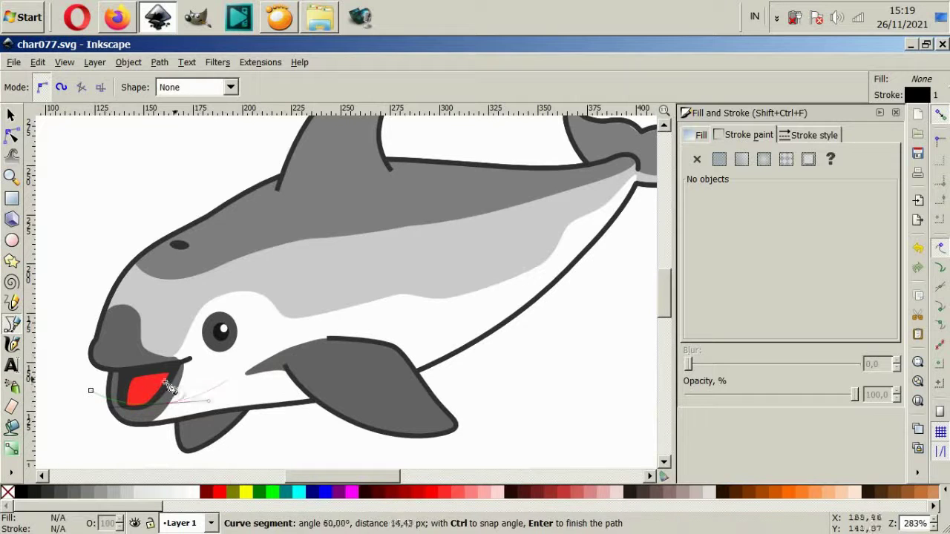
left_click(71, 360)
left_click_drag(88, 392, 195, 395)
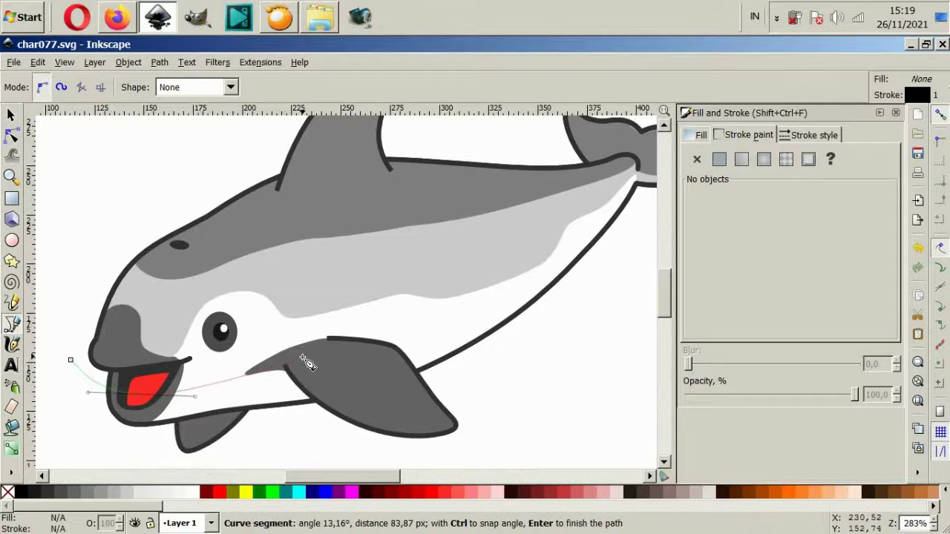
key("Escape")
Draw a closed path from the snout under the mouth and along the belly toward the tail.
left_click(83, 378)
left_click_drag(140, 406, 185, 401)
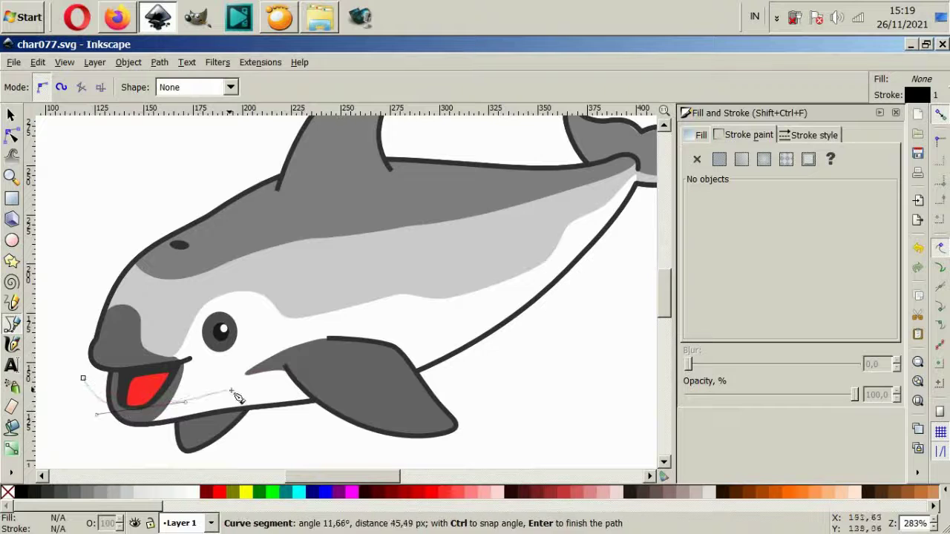
left_click(308, 360)
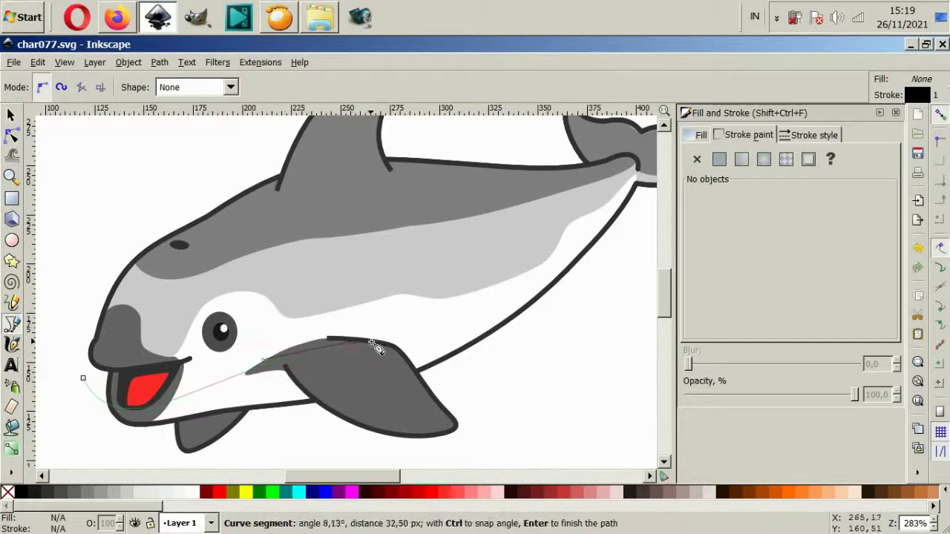
left_click(459, 335)
scroll(551, 275, "right", 1)
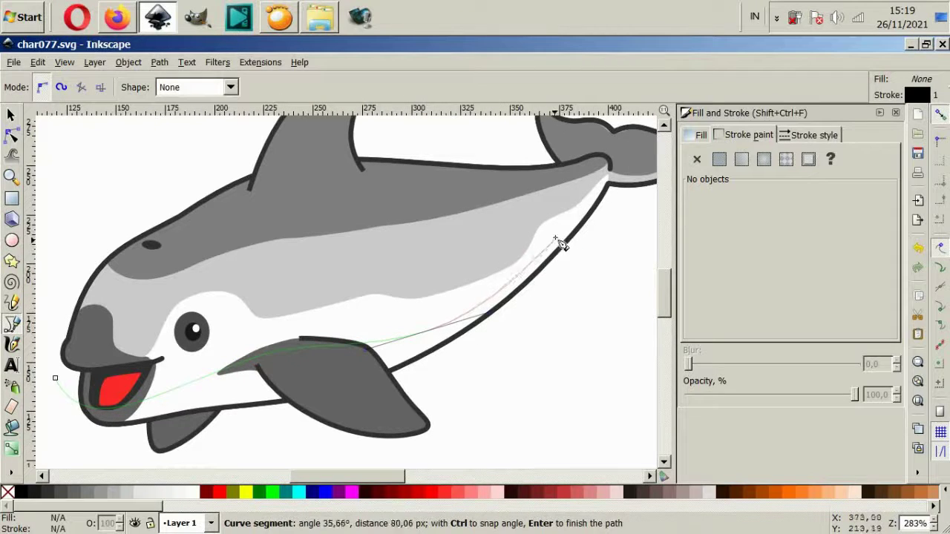
left_click_drag(556, 240, 575, 219)
left_click(420, 468)
scroll(420, 468, "down", 2)
left_click(192, 443)
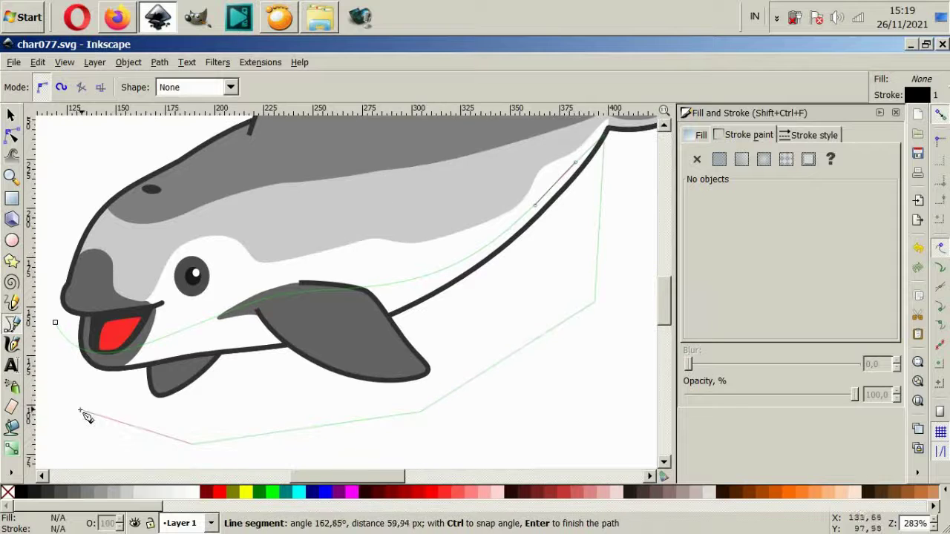
left_click(55, 324)
Fill the new path and intersect it with the body to trim it to the outline.
key("s")
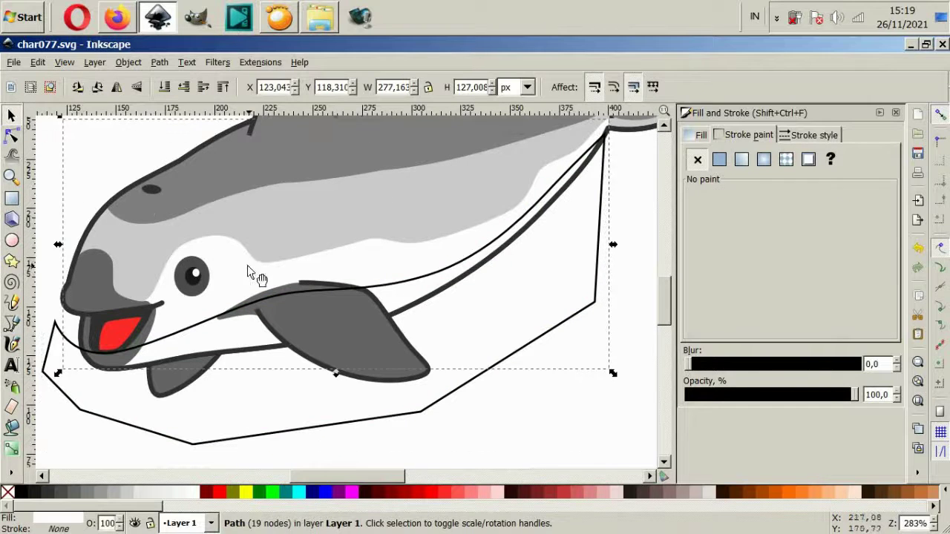
left_click(194, 492)
left_click(233, 183, "shift")
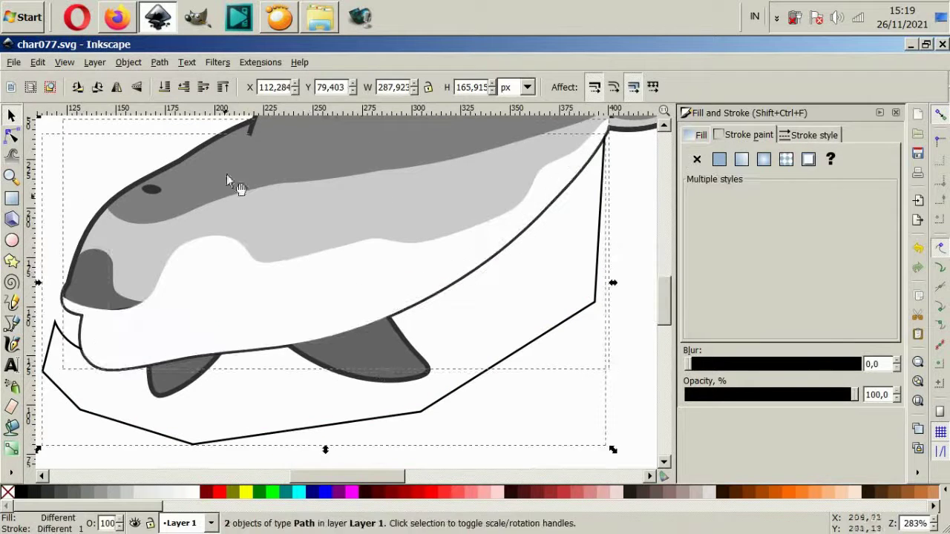
left_click(159, 62)
left_click(191, 169)
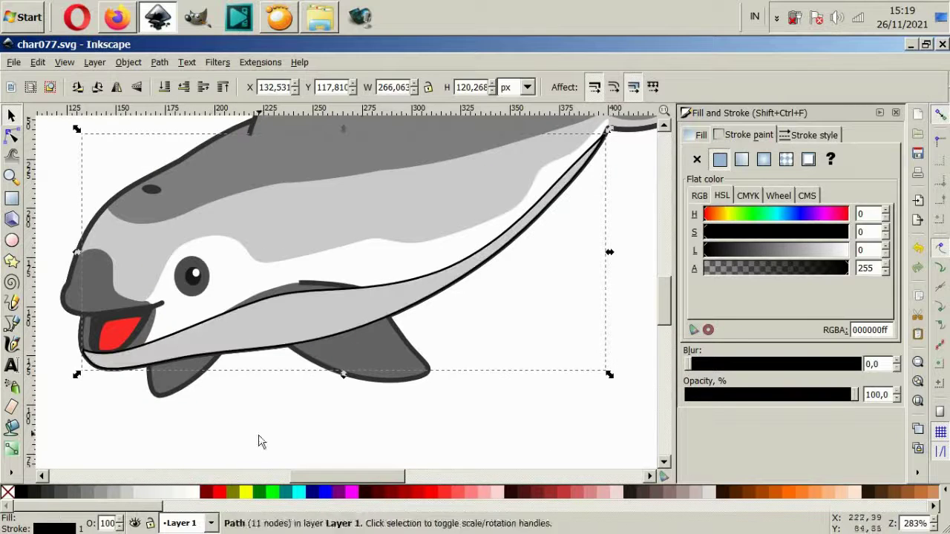
Remove the strip's outline and lower it beneath the flipper with Page Down.
left_click(698, 159)
key("Escape")
left_click(439, 284)
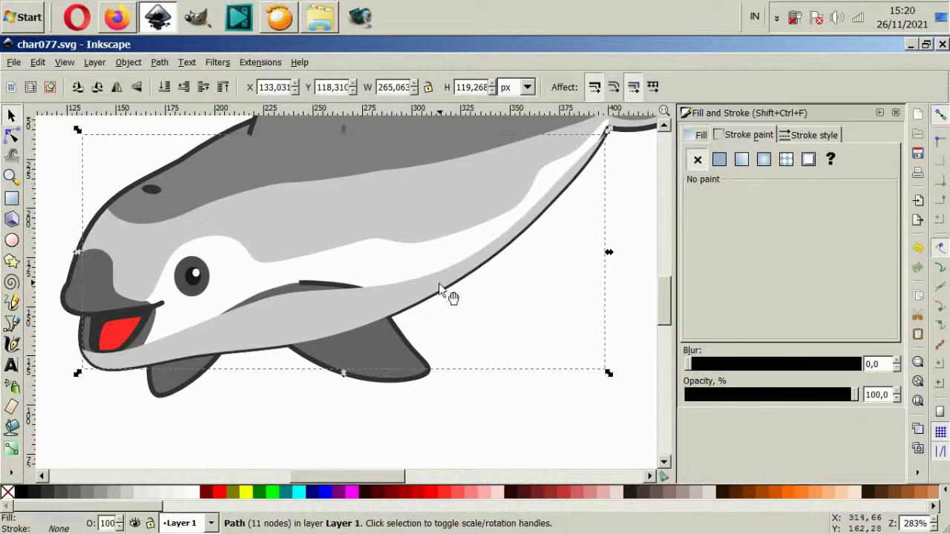
key("Page_Down")
key("Escape")
scroll(523, 389, "down", 3, "ctrl")
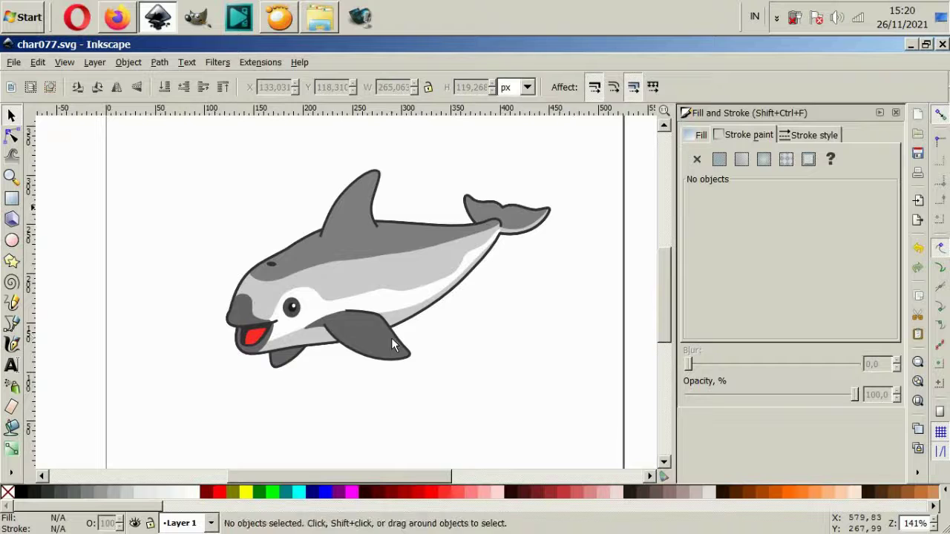
scroll(391, 338, "up", 5, "ctrl")
Start a shading path along the flipper's lower edge, then cancel it.
left_click(11, 323)
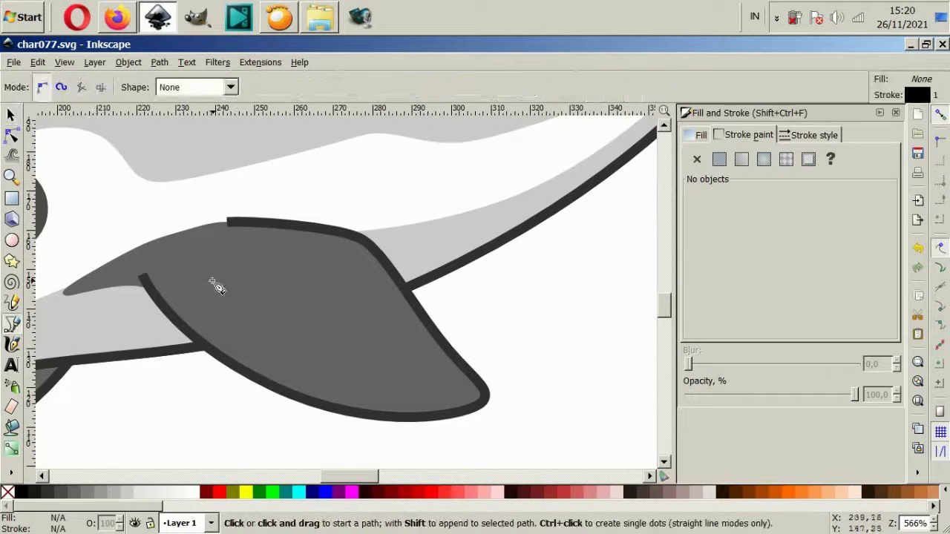
left_click(155, 276)
mouse_move(341, 396)
left_mouse_down()
mouse_move(446, 396)
mouse_move(389, 359)
left_mouse_up()
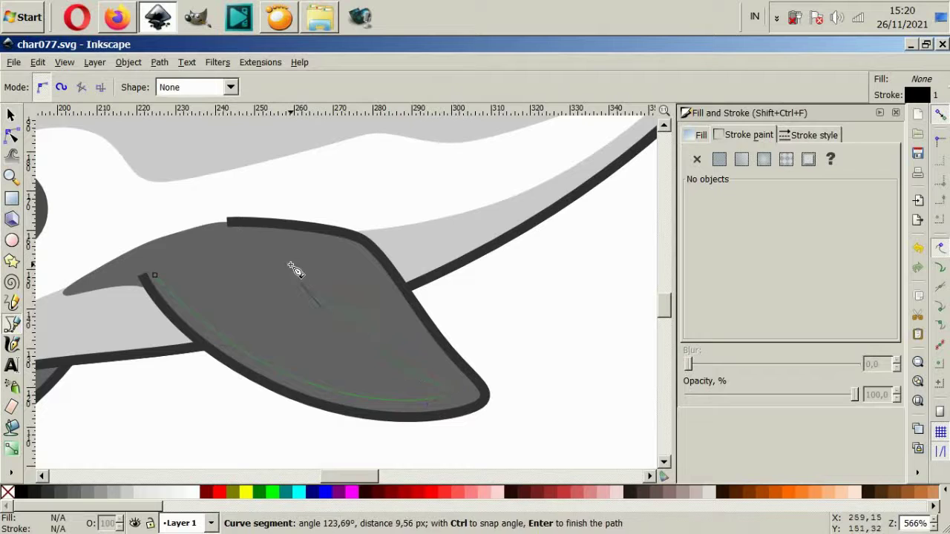
key("Escape")
scroll(230, 271, "down", 5)
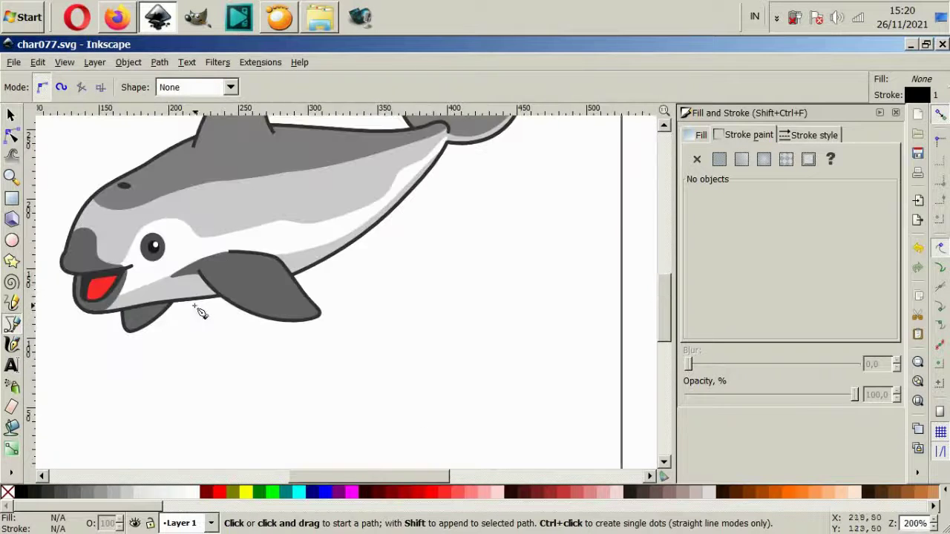
scroll(237, 268, "up", 4)
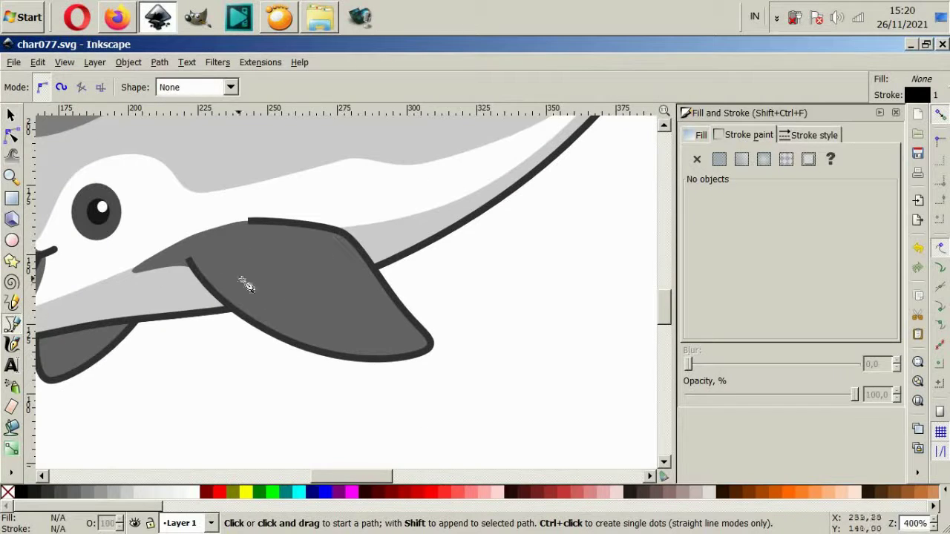
scroll(246, 286, "up", 2)
Draw a closed curved shading shape inside the lower flipper.
left_click(138, 228)
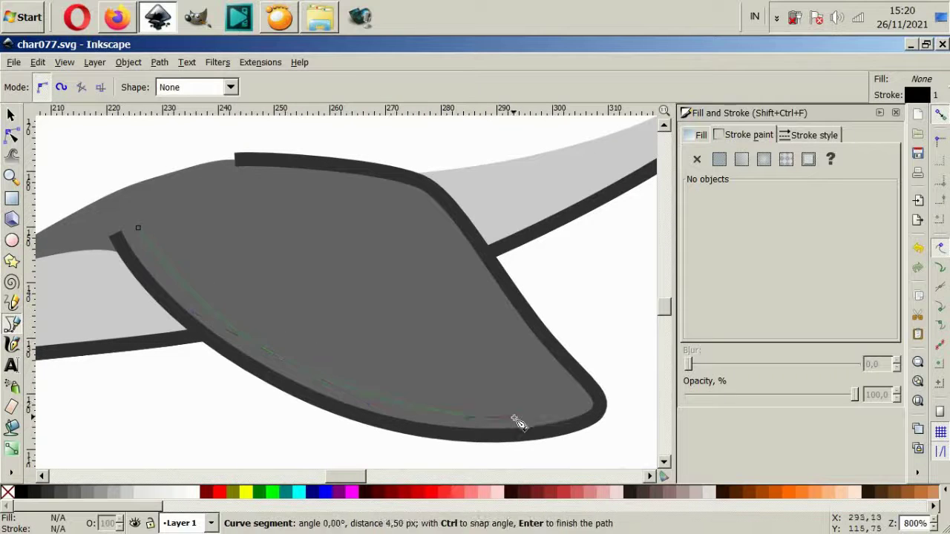
left_click_drag(489, 362, 401, 312)
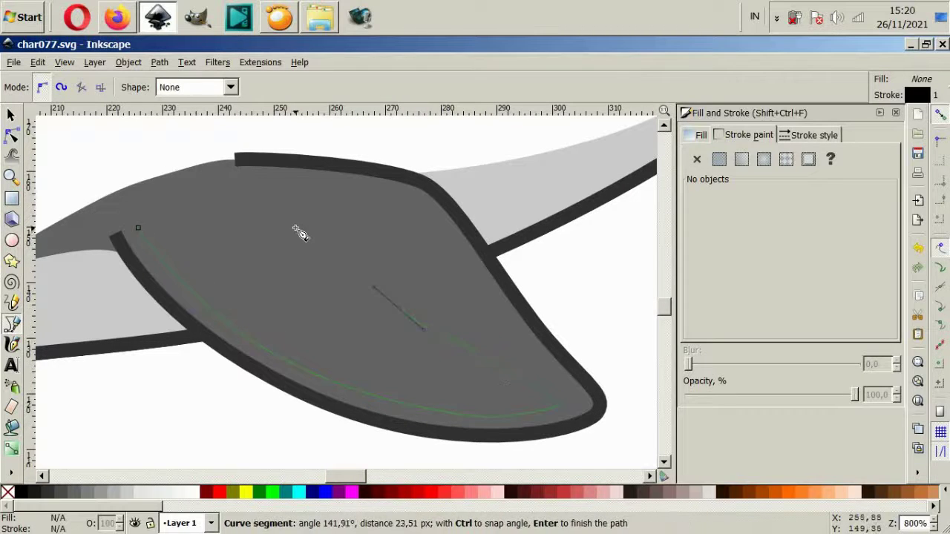
left_click_drag(349, 378, 469, 432)
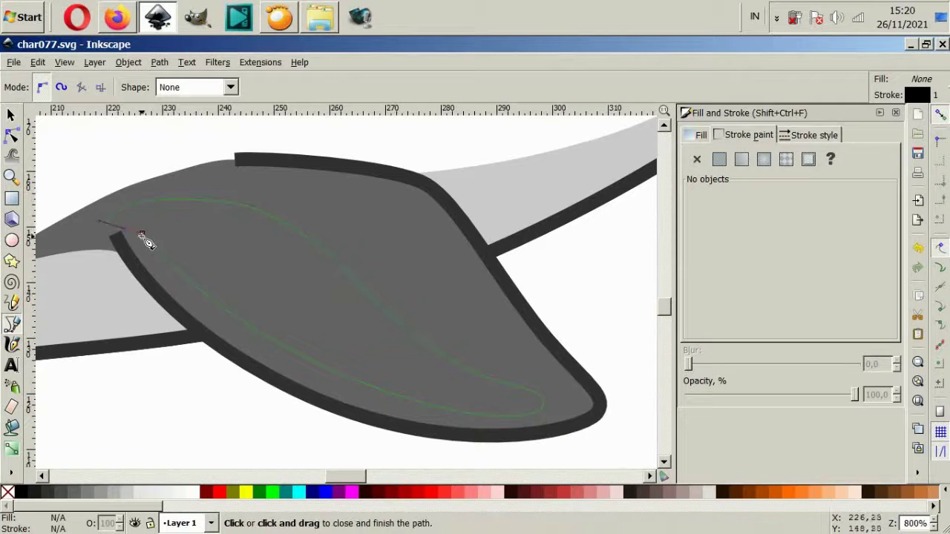
left_click(141, 235)
Give the flipper shading a lighter grey fill from the swatches and remove its outline.
scroll(239, 333, "down", 3)
left_click(48, 495)
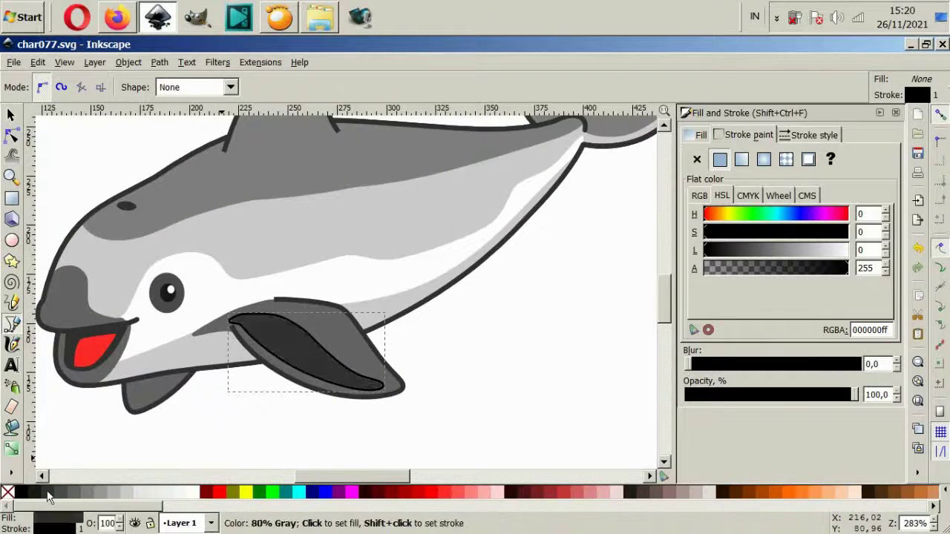
left_click(63, 495)
left_click(75, 496)
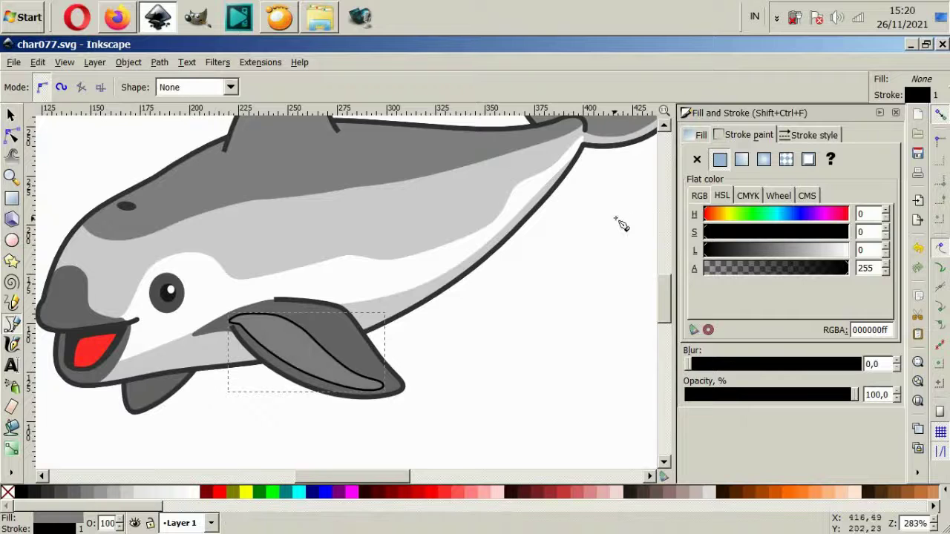
scroll(435, 346, "down", 2)
scroll(364, 246, "up", 2)
Trace a shading path from the dorsal fin base along the back to the tail joint.
scroll(218, 388, "up", 2)
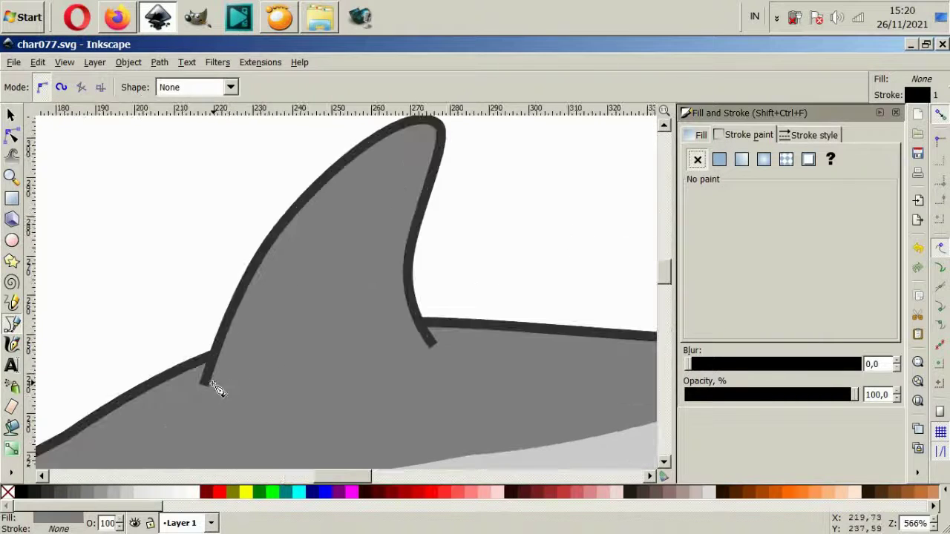
left_click(210, 383)
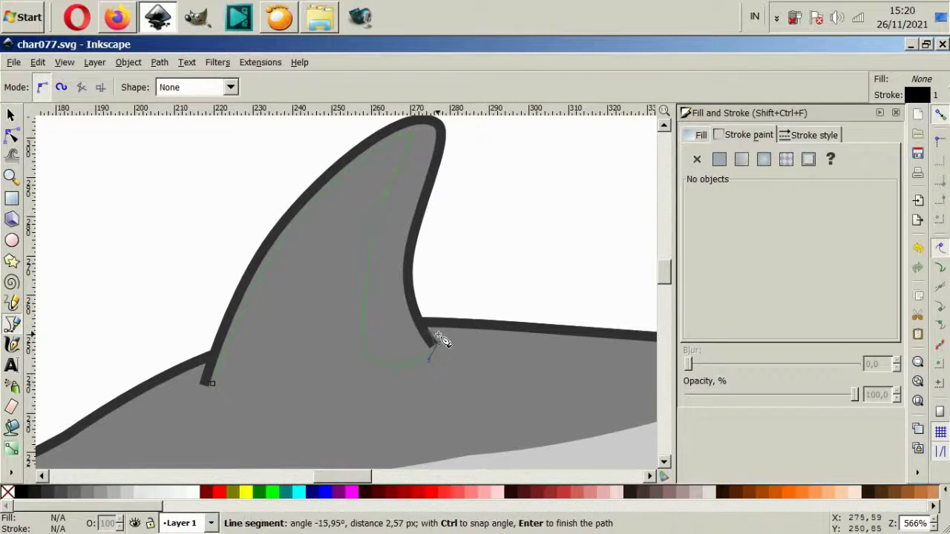
scroll(440, 338, "down", 2)
scroll(530, 345, "up", 2)
left_click_drag(560, 329, 563, 324)
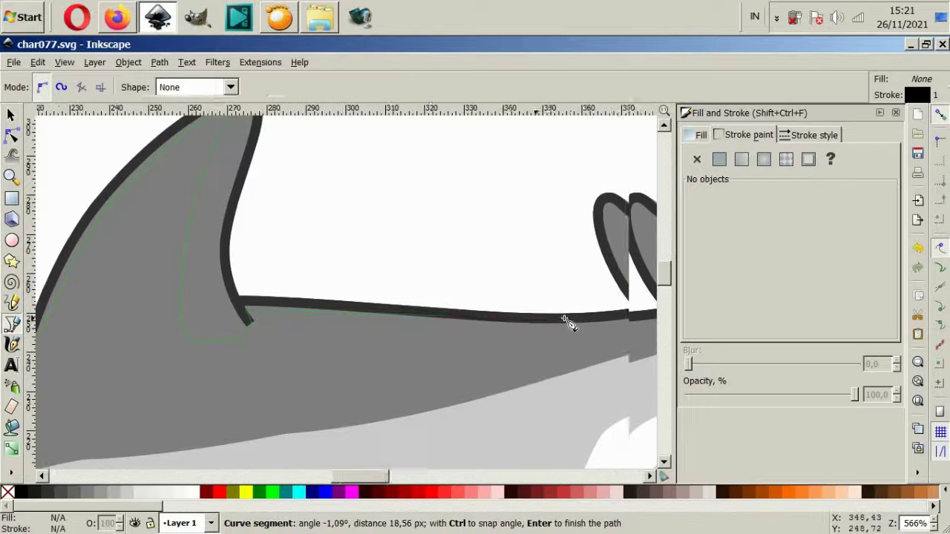
scroll(520, 319, "right", 6)
left_click(519, 298)
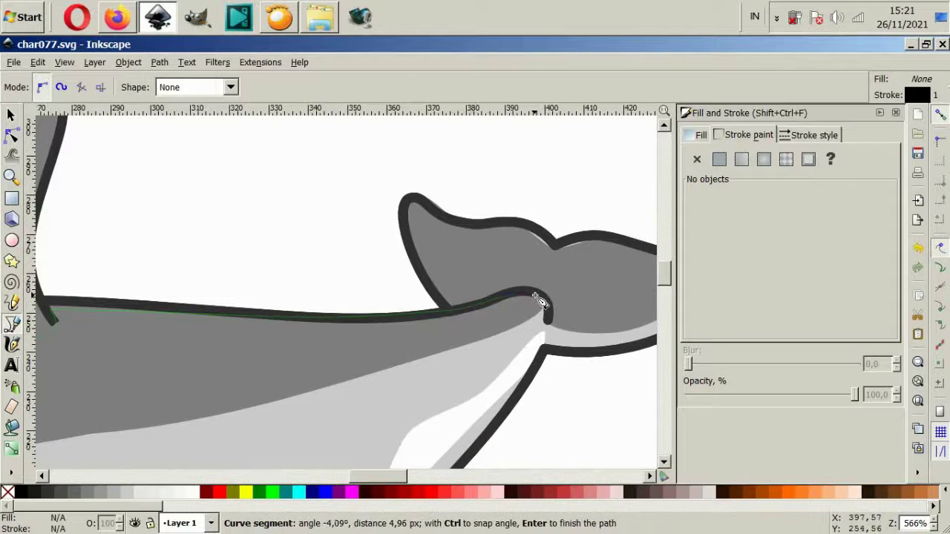
left_click_drag(540, 302, 492, 322)
scroll(445, 326, "down", 2)
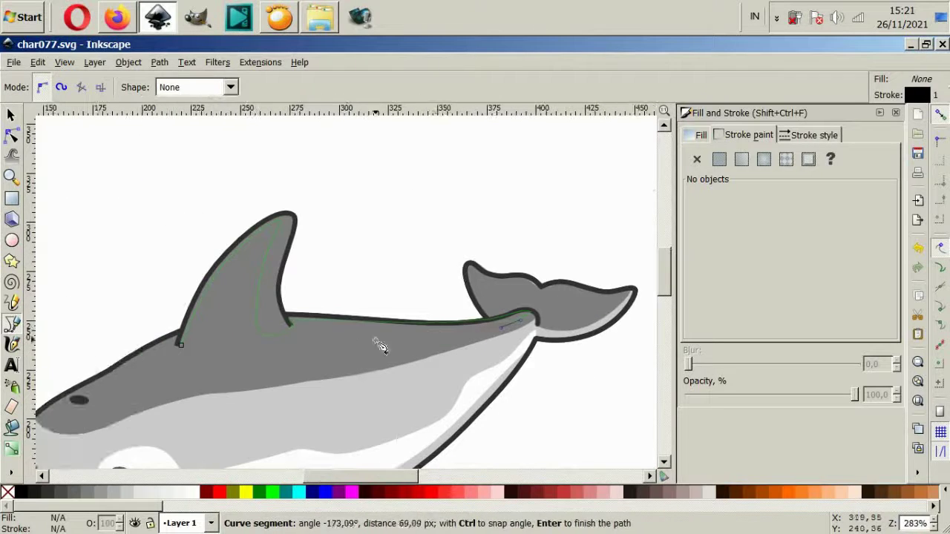
scroll(201, 379, "left", 3)
Extend the path along the back to the head, close it at the fin base, and sample grey fill.
left_click_drag(296, 354, 282, 358)
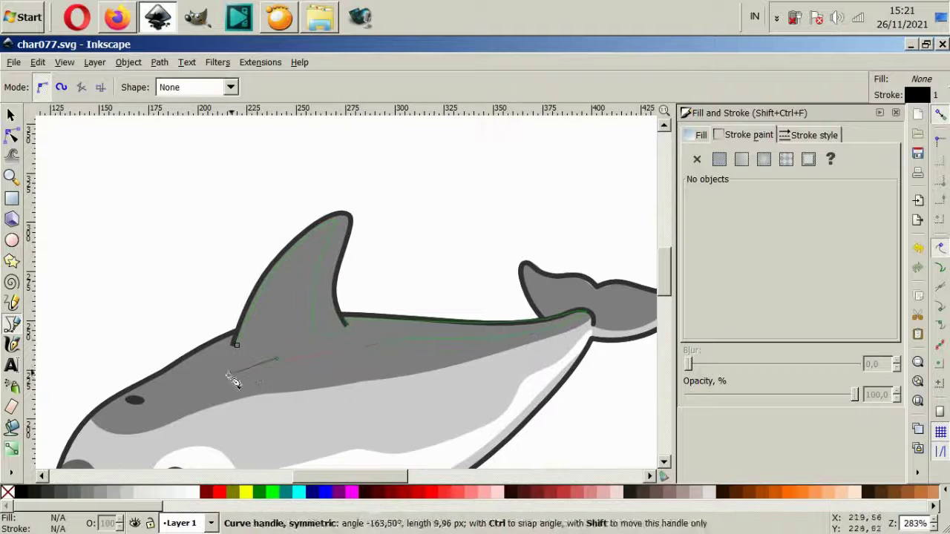
left_click_drag(133, 418, 123, 422)
left_click(107, 420)
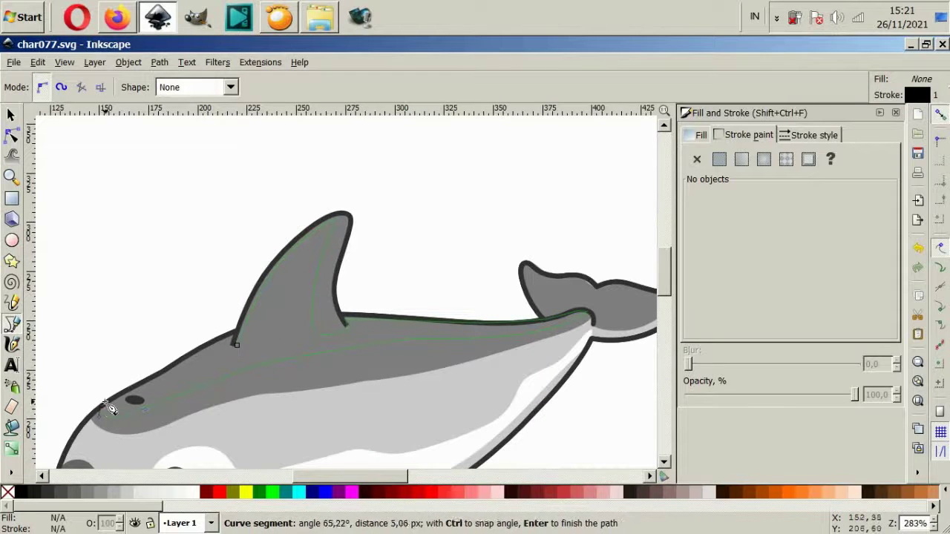
left_click(178, 370)
scroll(232, 345, "up", 1)
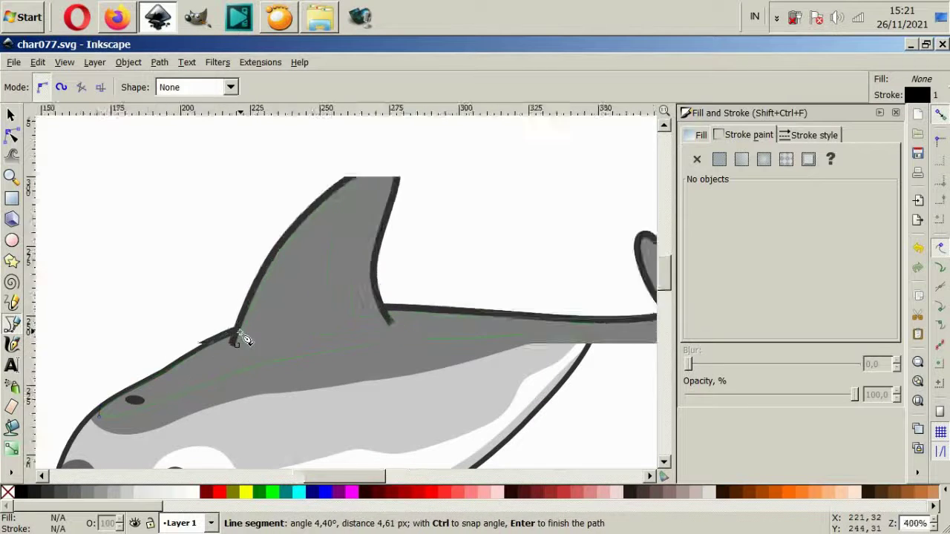
scroll(232, 348, "up", 1)
left_click_drag(233, 364, 239, 365)
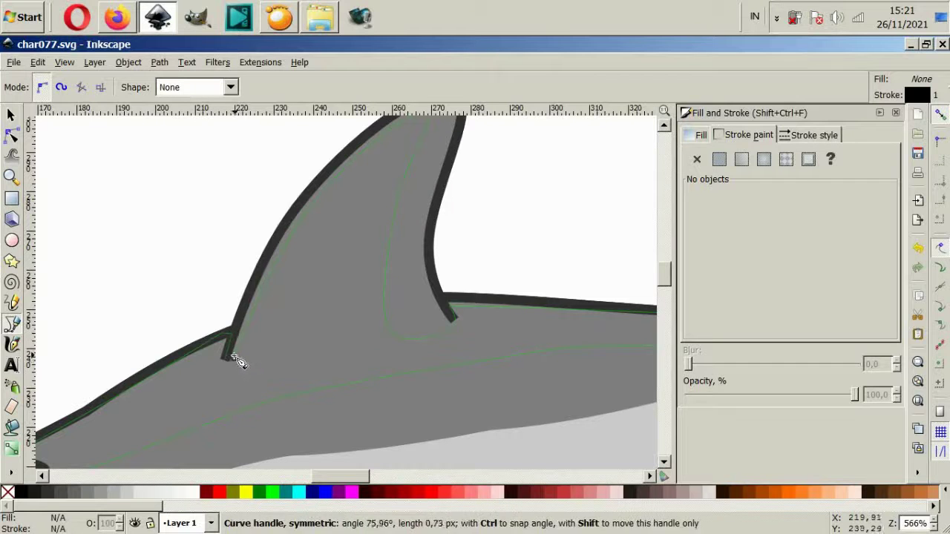
key("5")
left_click(30, 483)
left_click(52, 473)
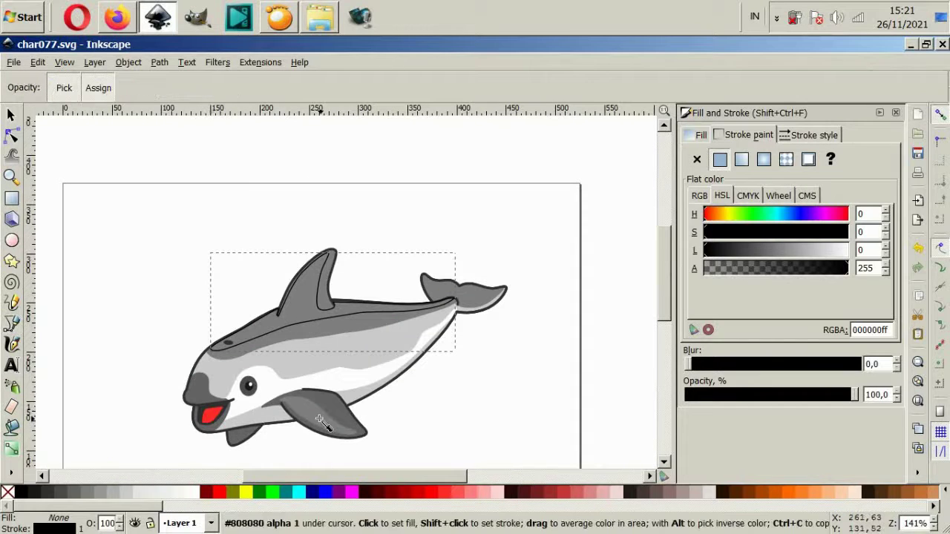
scroll(291, 450, "up", 1)
Remove the outline from the new back shading shape.
key("s")
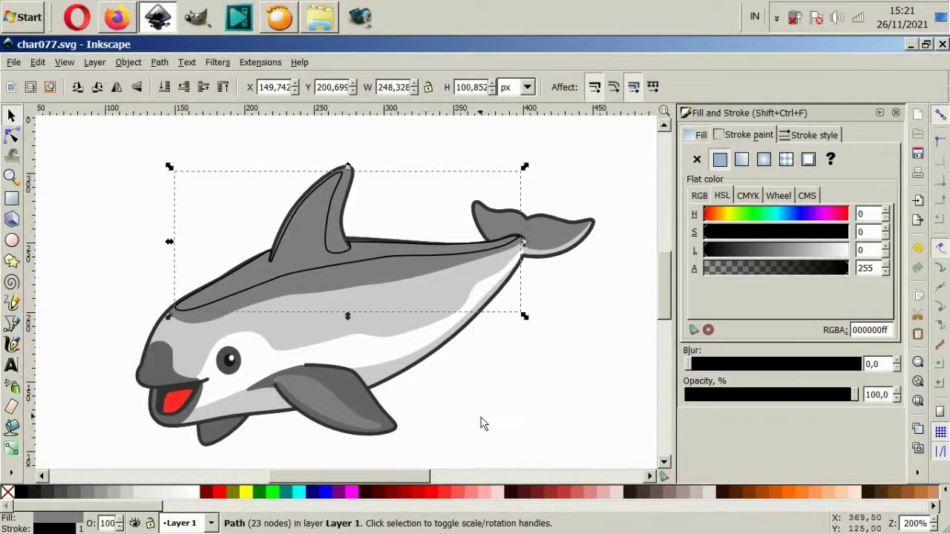
left_click(481, 422)
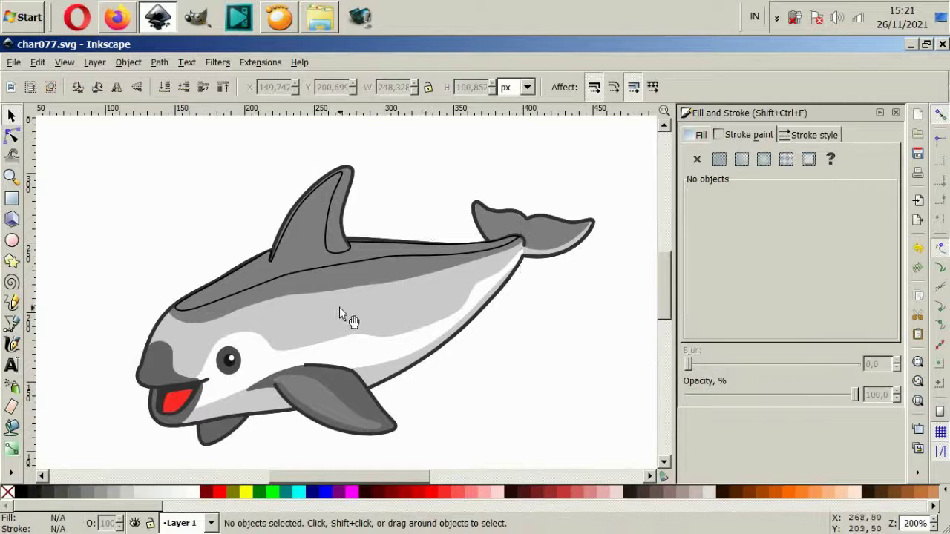
left_click(99, 499, "shift")
left_click(696, 159)
left_click(423, 275)
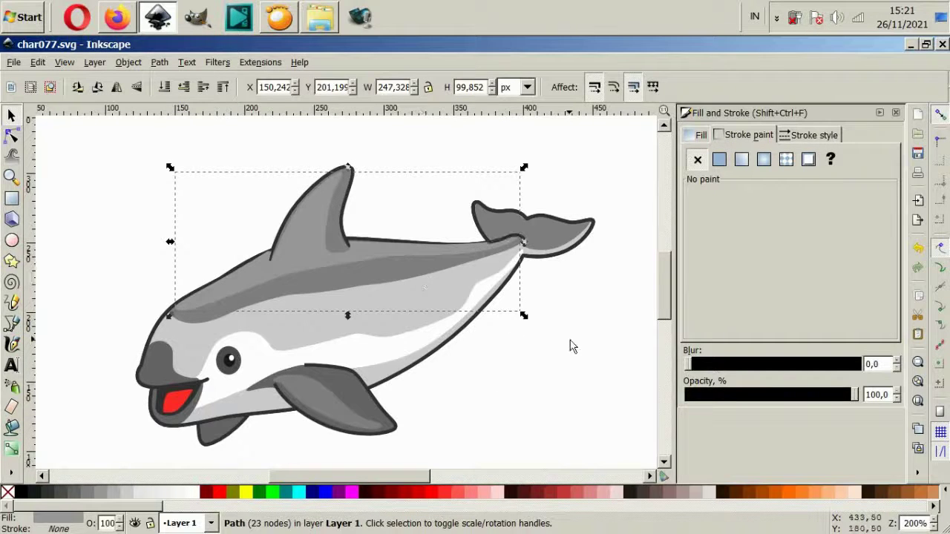
Select the dorsal fin and grey body strip to check their colours.
left_click(335, 233)
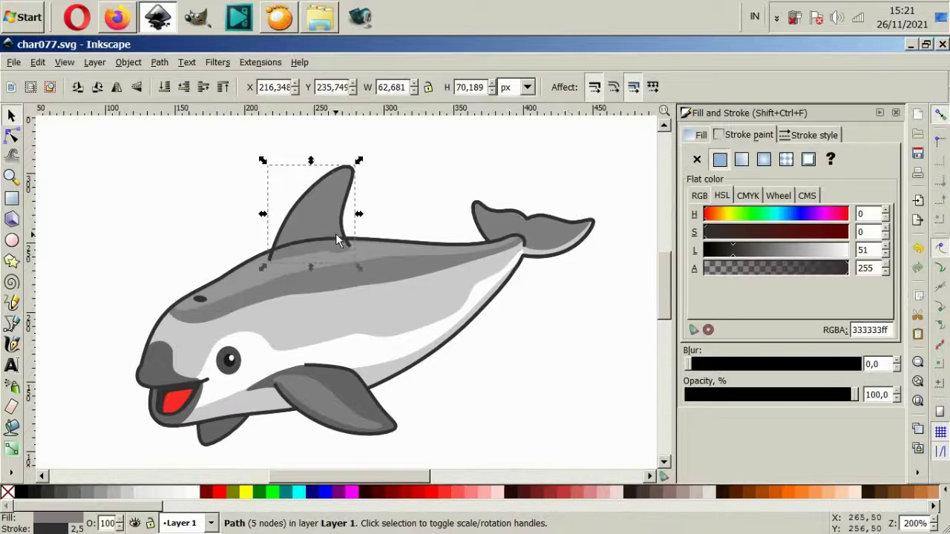
left_click(498, 344)
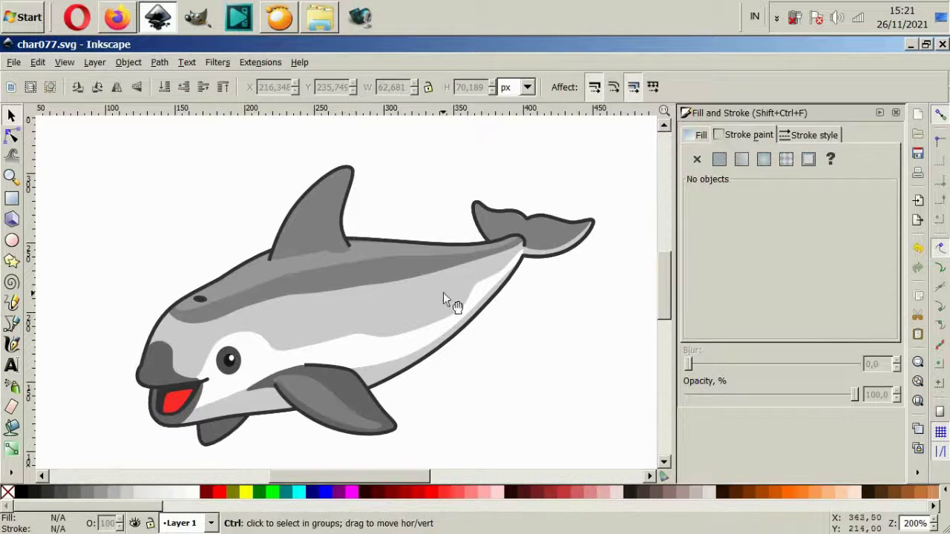
scroll(445, 327, "down", 4)
scroll(445, 356, "up", 6)
left_click(356, 311, "ctrl")
scroll(349, 356, "down", 2)
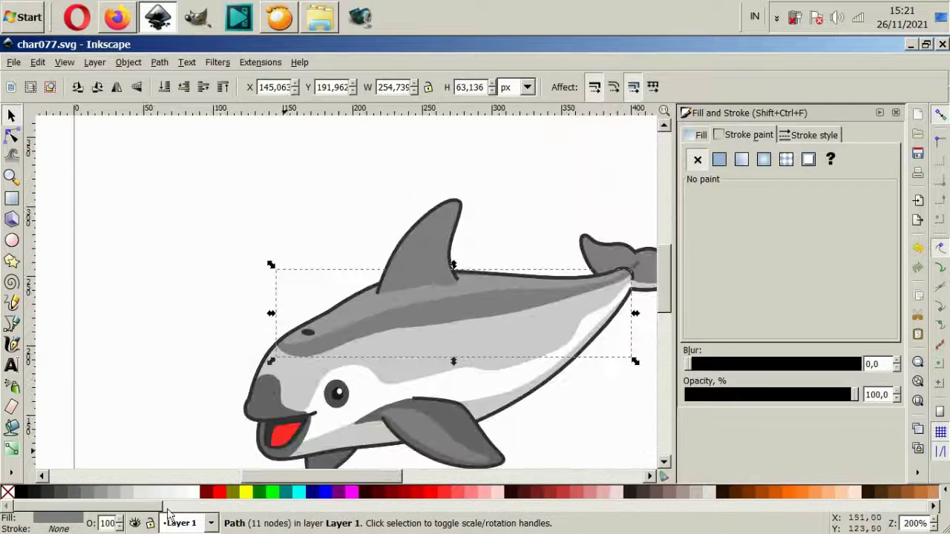
scroll(207, 427, "down", 1)
scroll(170, 461, "right", 1)
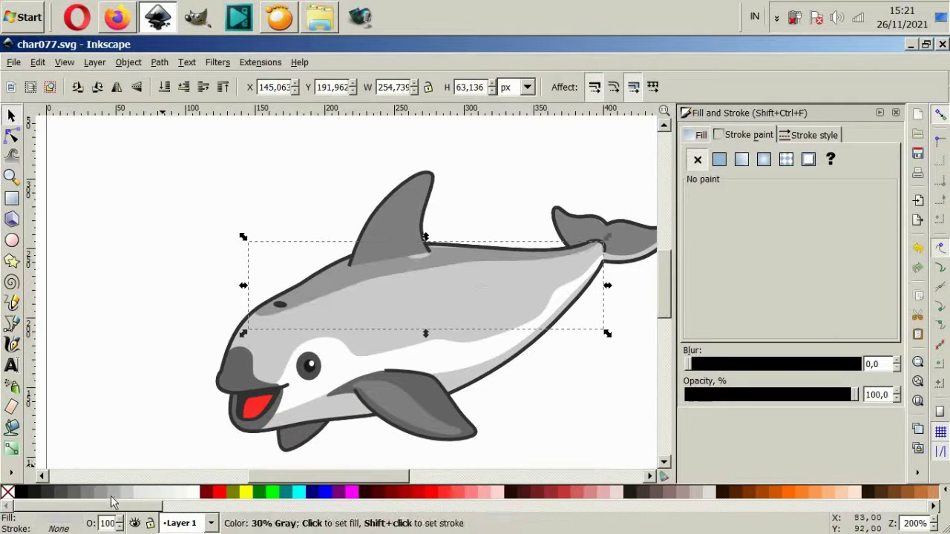
Try a lighter grey fill on the path, then revert to the original shade.
left_click(138, 416)
scroll(302, 312, "right", 2)
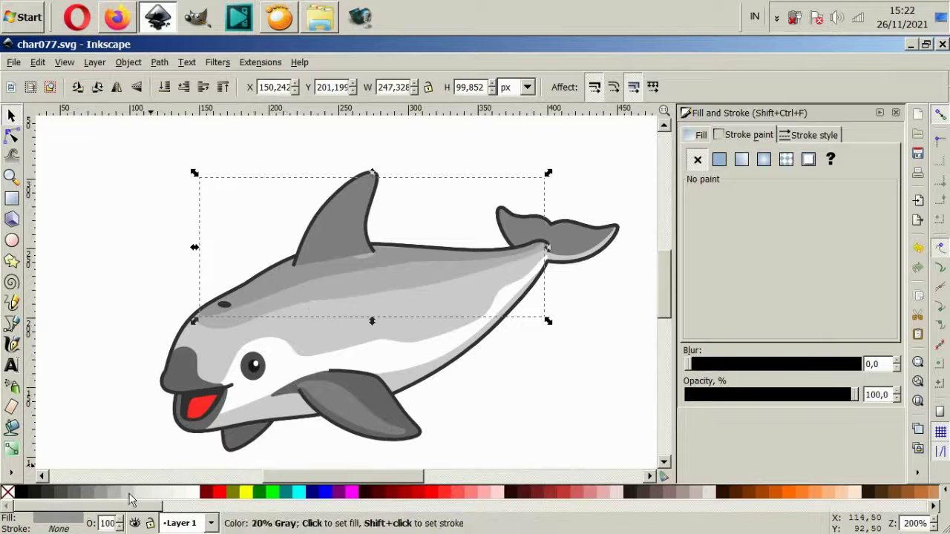
left_click(129, 493)
key("ctrl+z")
key("ctrl+z")
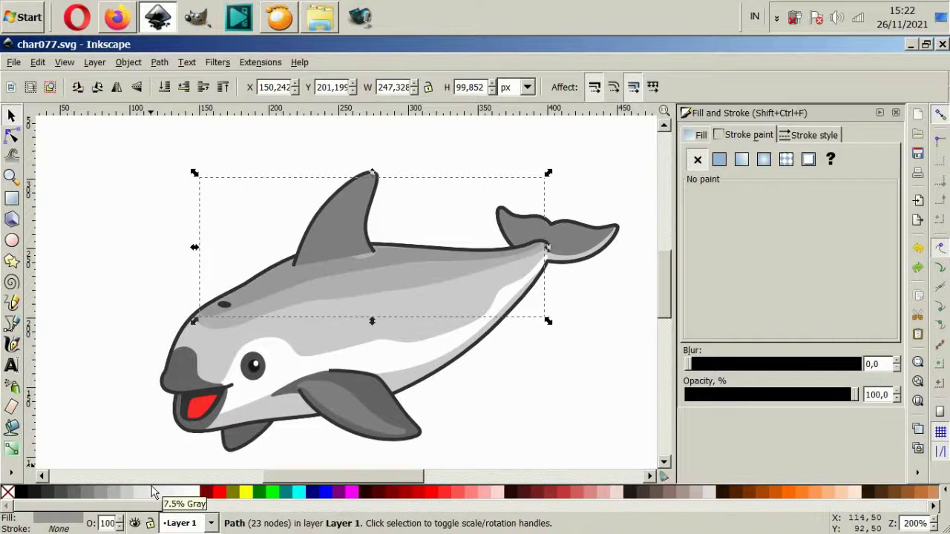
Undo an accidental dorsal stripe move and select the lower flipper shape.
left_click(519, 386)
left_click_drag(294, 272, 413, 380)
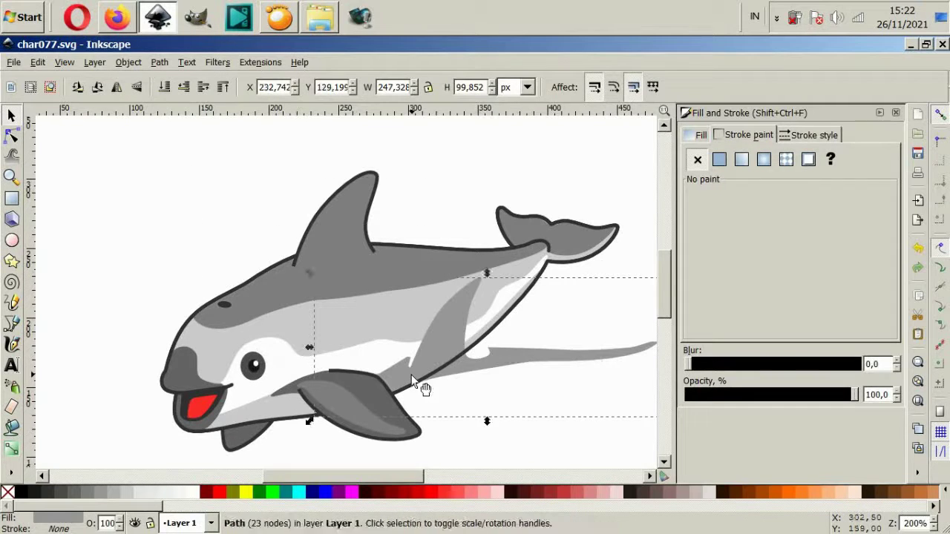
key("ctrl+z")
left_click(430, 394)
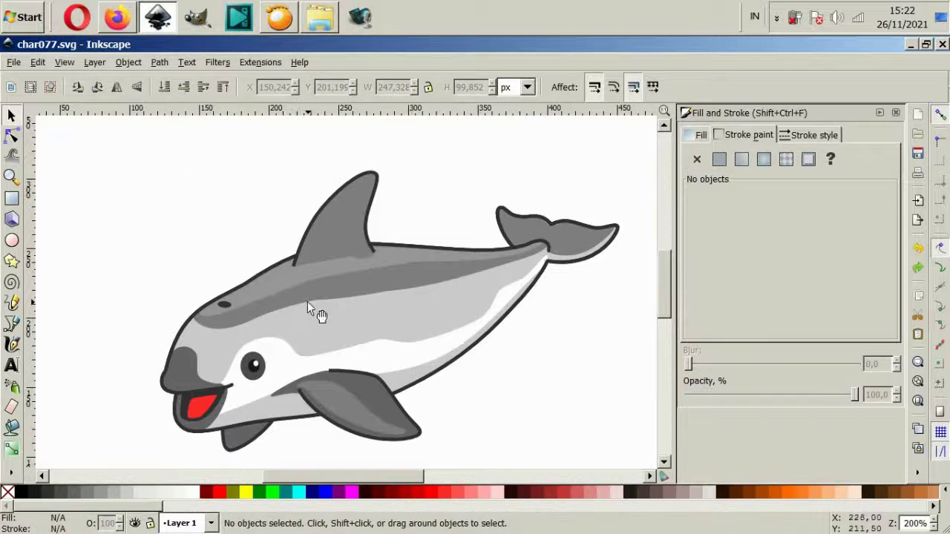
left_click(310, 277)
key("Escape")
left_click(338, 395)
Raise the lower flipper above its old white highlight with Page Up.
key("Page_Up")
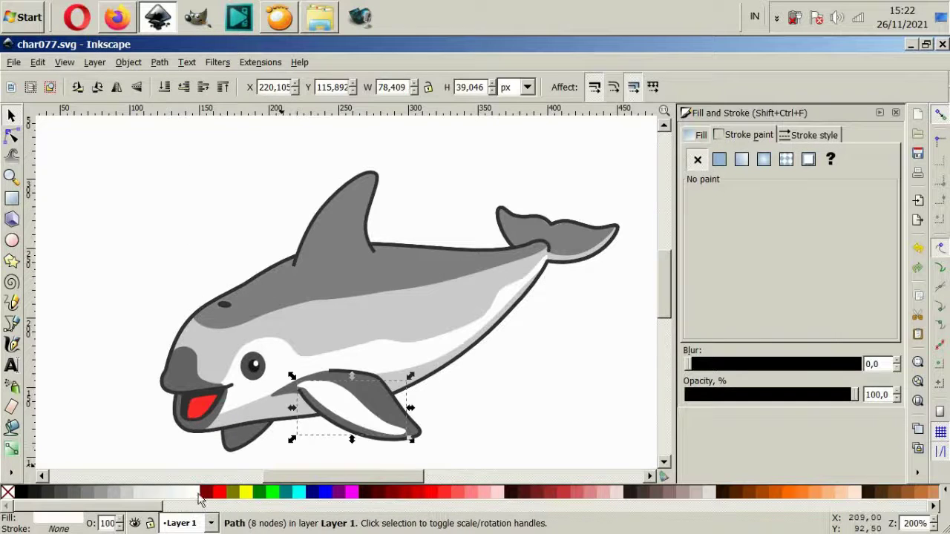
key("Escape")
scroll(360, 292, "up", 2, "ctrl")
scroll(361, 292, "up", 2, "ctrl")
Draw a curved white, outline-free highlight along the lower flipper's edge.
key("b")
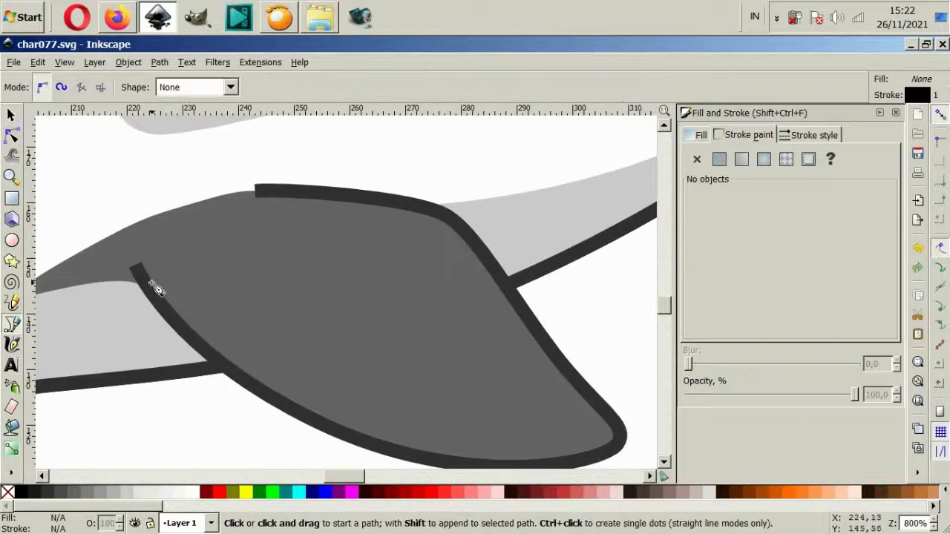
left_click(142, 249)
left_click_drag(358, 423, 460, 454)
left_click(594, 442)
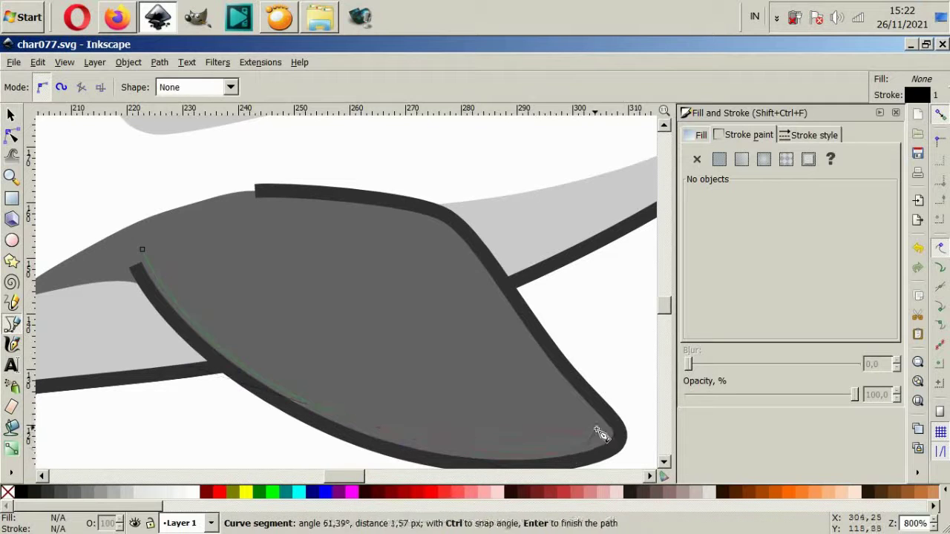
left_click_drag(441, 417, 414, 413)
mouse_move(256, 312)
left_mouse_down()
mouse_move(186, 248)
mouse_move(140, 267)
left_mouse_up()
left_click(162, 492)
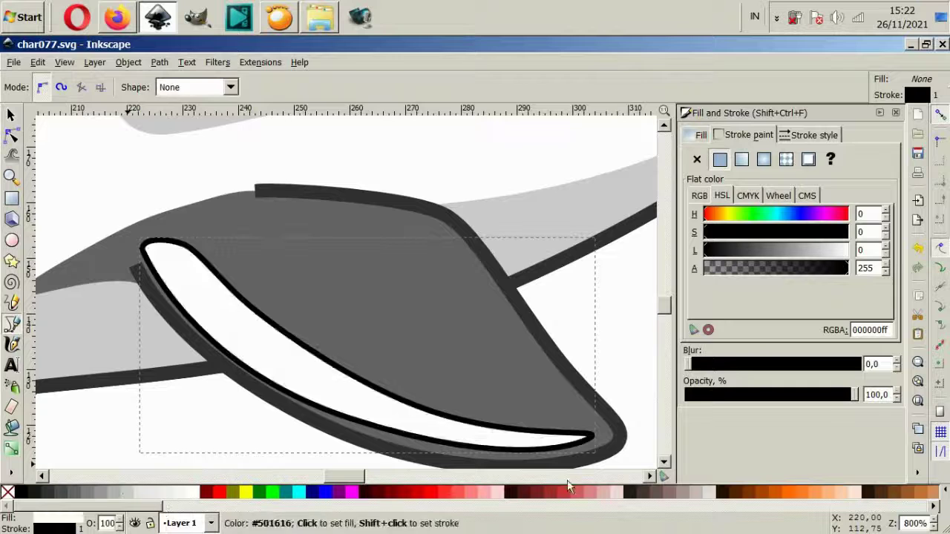
left_click(7, 492, "shift")
key("n")
left_click_drag(357, 421, 360, 420)
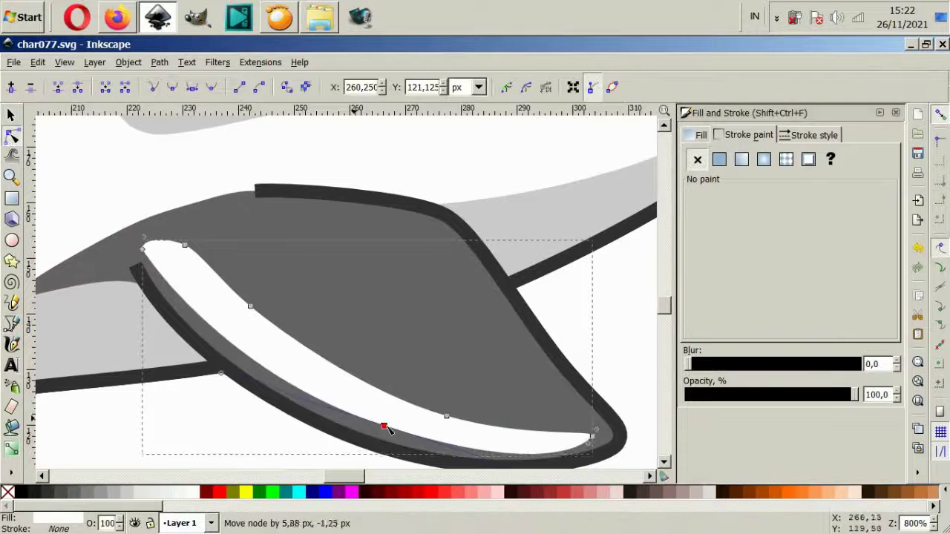
Draw a near-white highlight shape in the dorsal fin from its base to the tip.
key("1")
key("Escape")
scroll(403, 277, "up", 2)
scroll(353, 227, "up", 2)
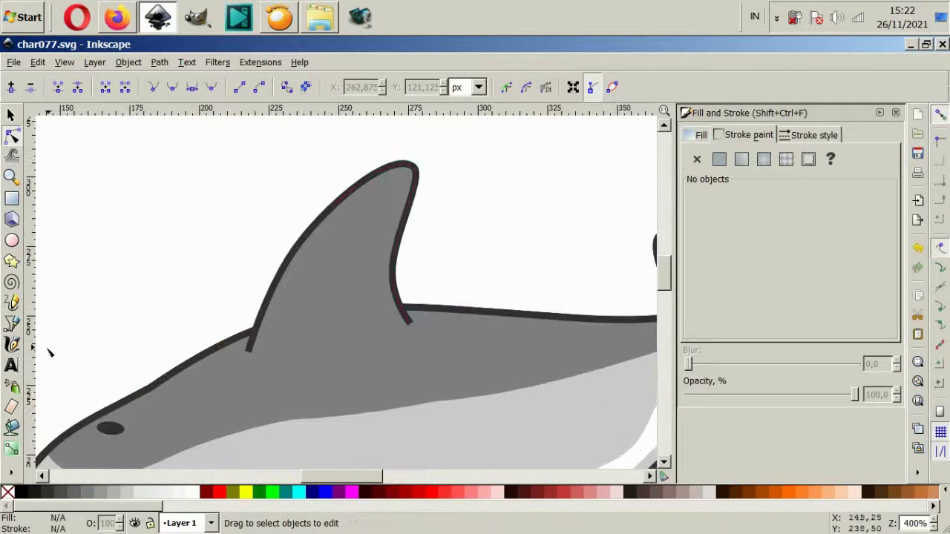
left_click(11, 323)
left_click(262, 347)
left_click(317, 237)
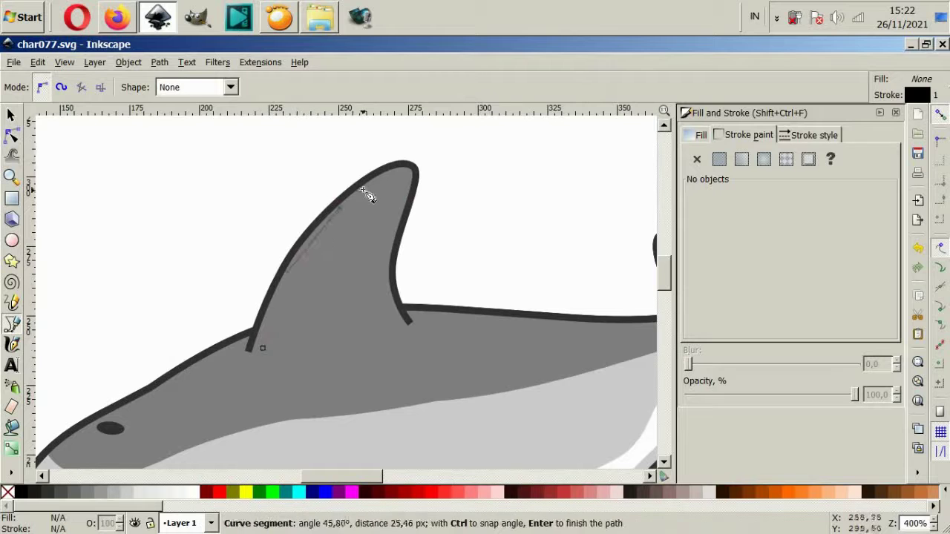
left_click_drag(405, 175, 413, 179)
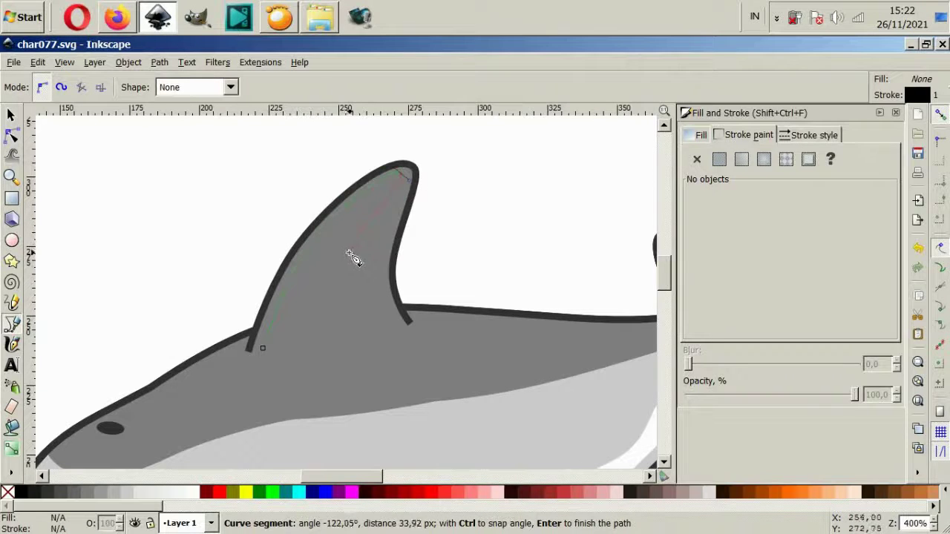
left_click_drag(349, 254, 331, 290)
left_click_drag(263, 349, 265, 343)
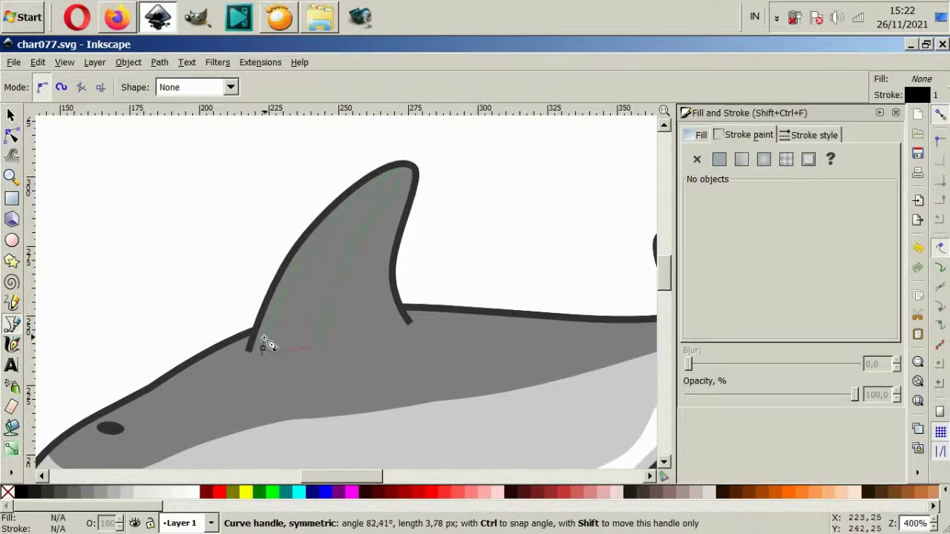
left_click(188, 492)
Reshape the fin highlight's nodes and handles to follow the fin's curve.
key("1")
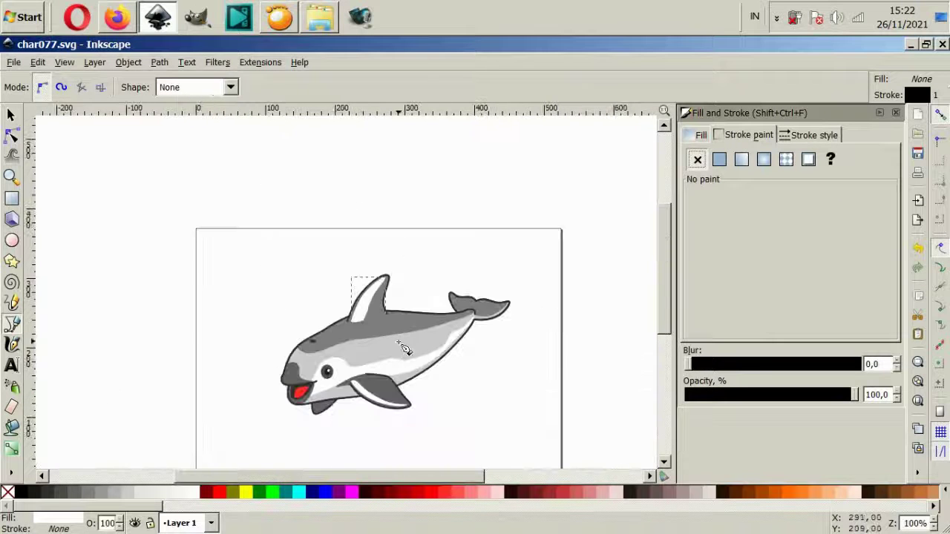
scroll(386, 331, "up", 4)
left_click(11, 135)
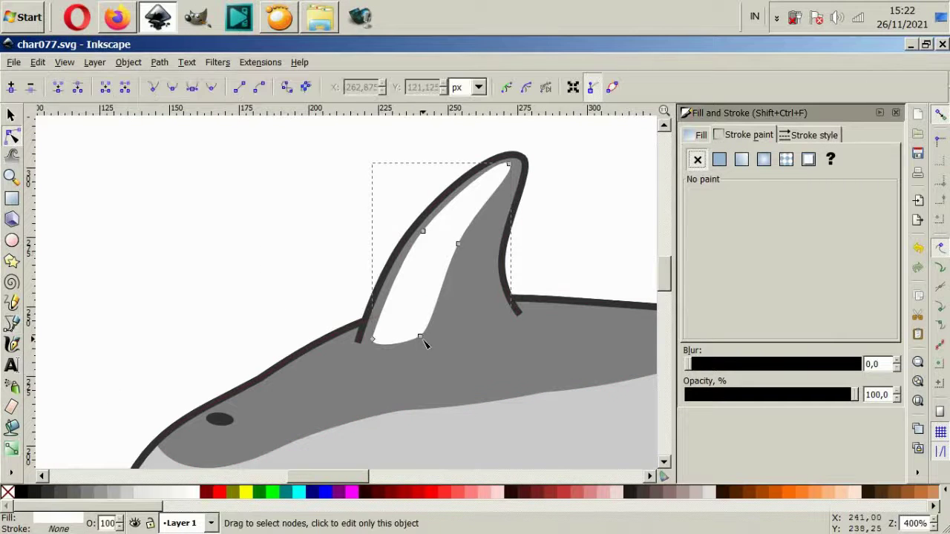
left_click_drag(421, 337, 401, 340)
left_click_drag(458, 245, 432, 256)
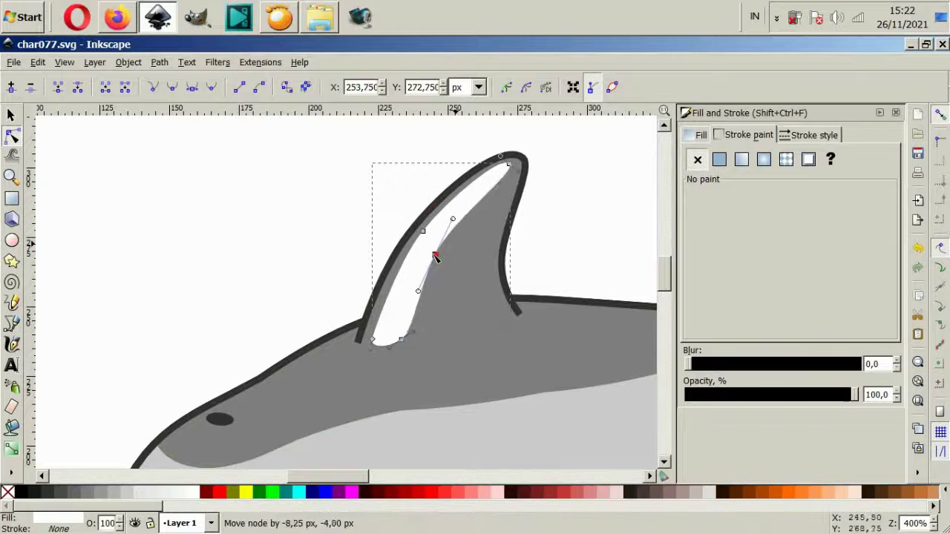
left_click_drag(413, 294, 403, 309)
left_click_drag(451, 221, 455, 211)
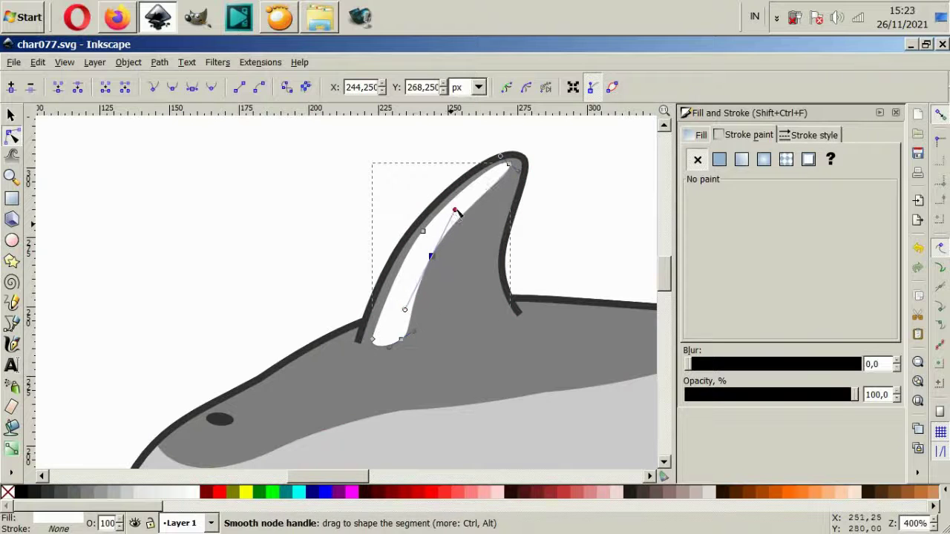
left_click_drag(404, 341, 399, 342)
key("Escape")
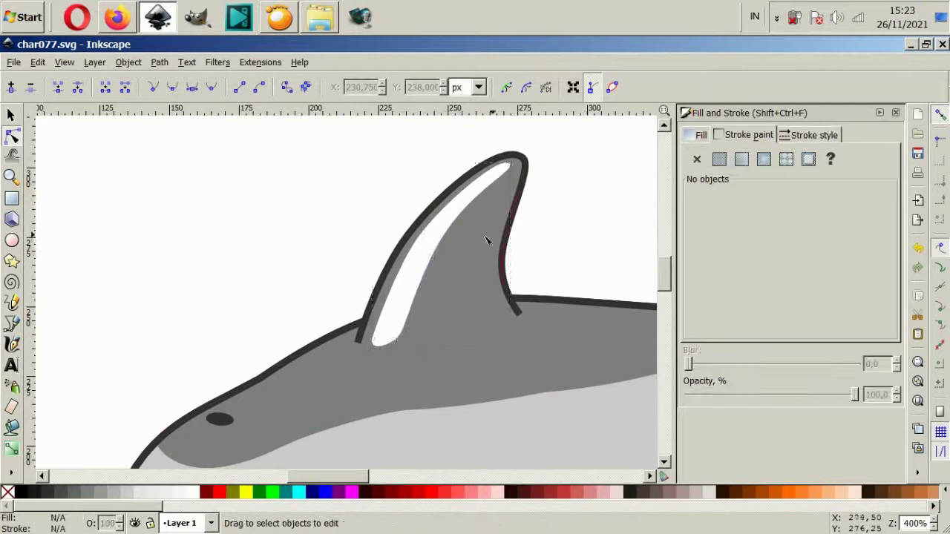
key("5")
scroll(495, 311, "up", 2)
left_click(495, 312)
Move the flipper highlight's nodes and handles into a slim curve hugging its edge.
left_click(502, 354)
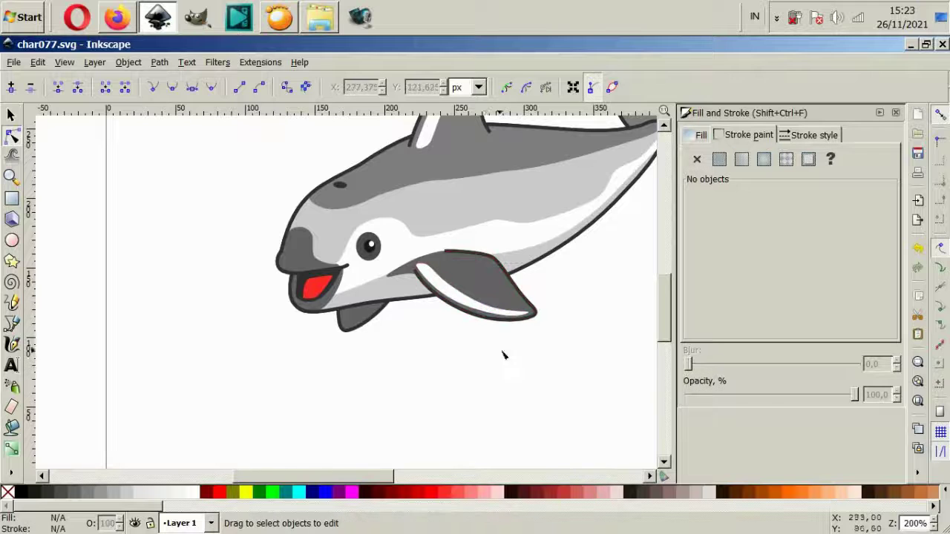
left_click(475, 304)
scroll(469, 290, "up", 2)
scroll(470, 291, "up", 2)
left_click_drag(300, 203, 292, 203)
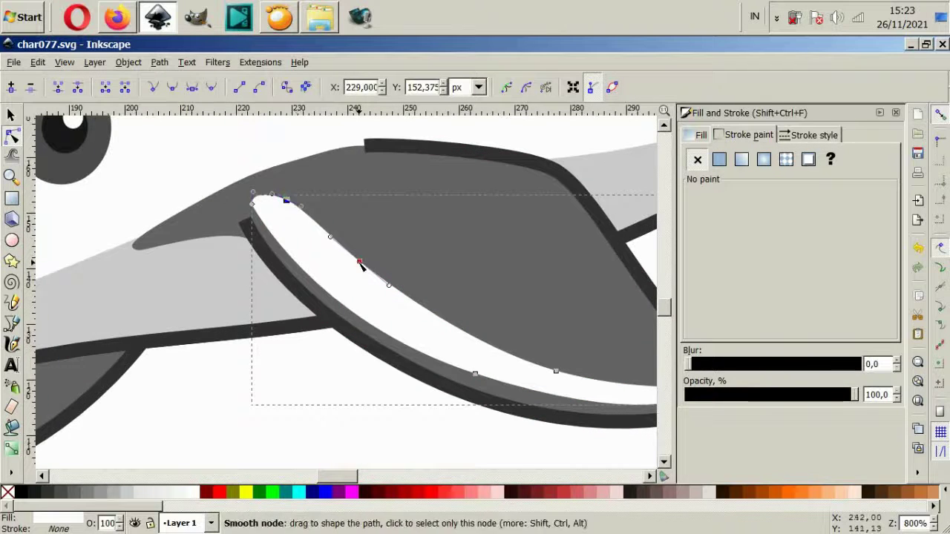
left_click_drag(556, 371, 542, 374)
scroll(547, 378, "right", 5)
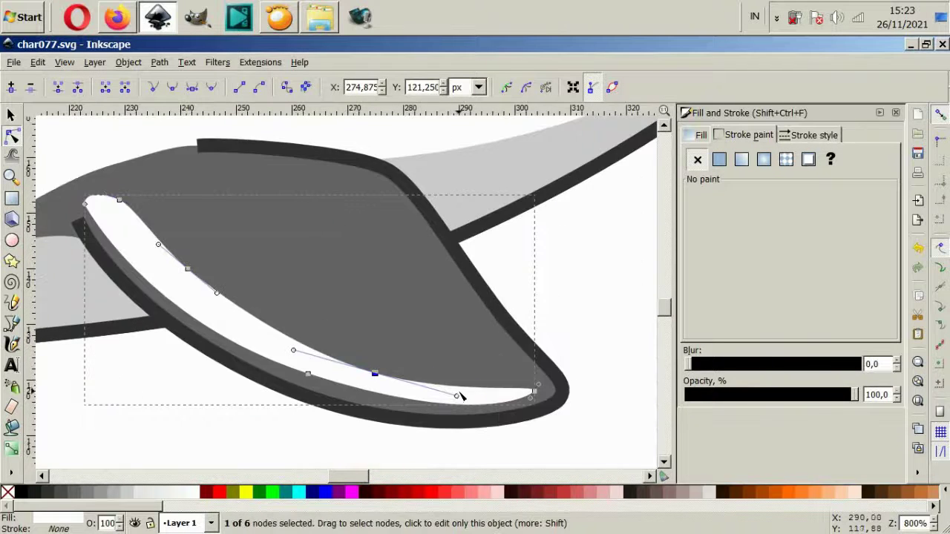
left_click_drag(460, 396, 493, 399)
key("Escape")
Nudge a node on the dorsal fin highlight to refine its shape.
key("Escape")
key("5")
scroll(403, 364, "up", 4)
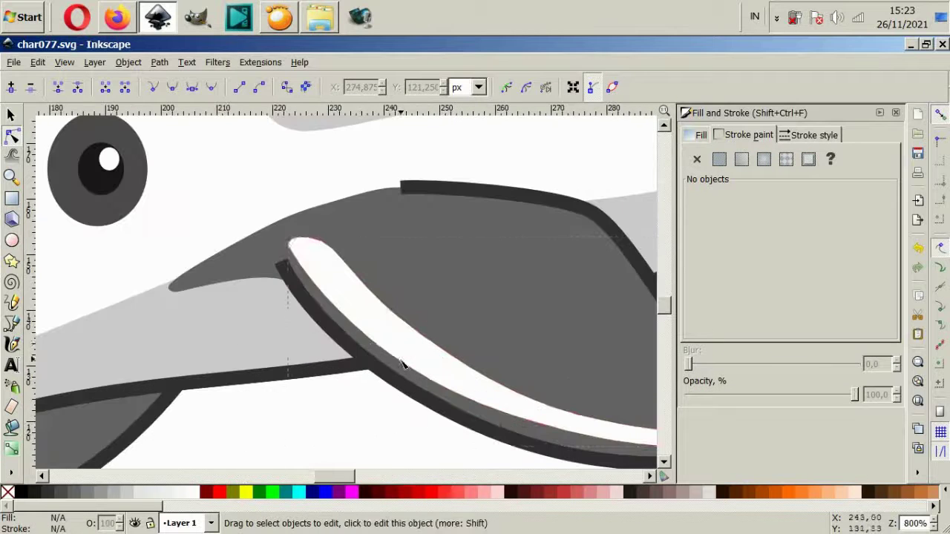
left_click(403, 363)
left_click_drag(293, 256, 297, 249)
key("Escape")
key("5")
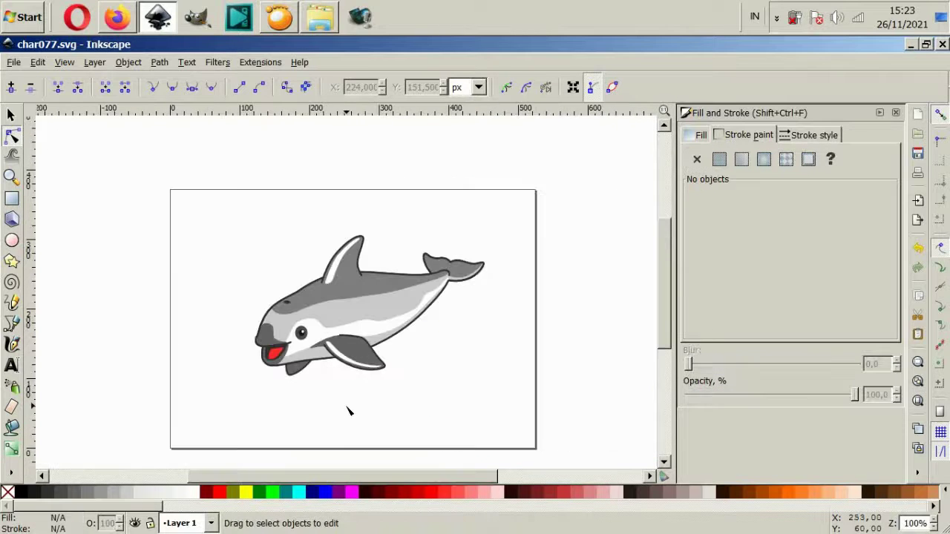
scroll(321, 393, "up", 3)
scroll(245, 371, "up", 4)
Start a new Bezier path curving along the snout.
left_click(11, 323)
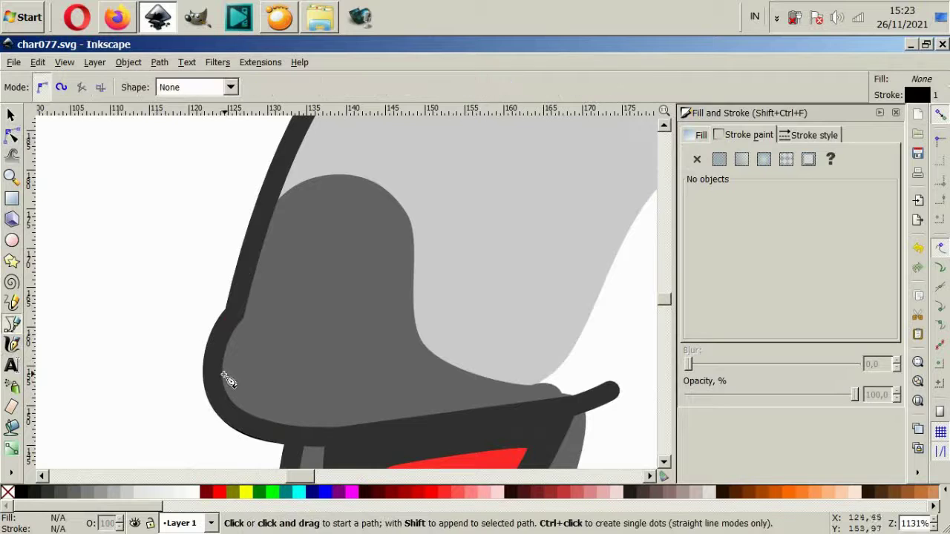
left_click(215, 369)
left_click_drag(245, 422, 304, 440)
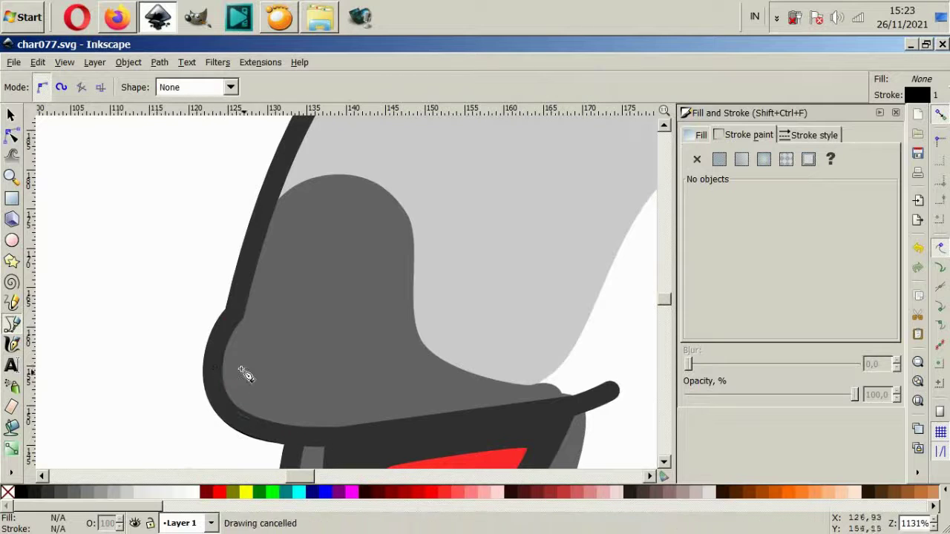
Close the snout path over the mouth, try a white fill, then remove it.
left_click_drag(252, 401, 281, 401)
left_click_drag(386, 409, 334, 364)
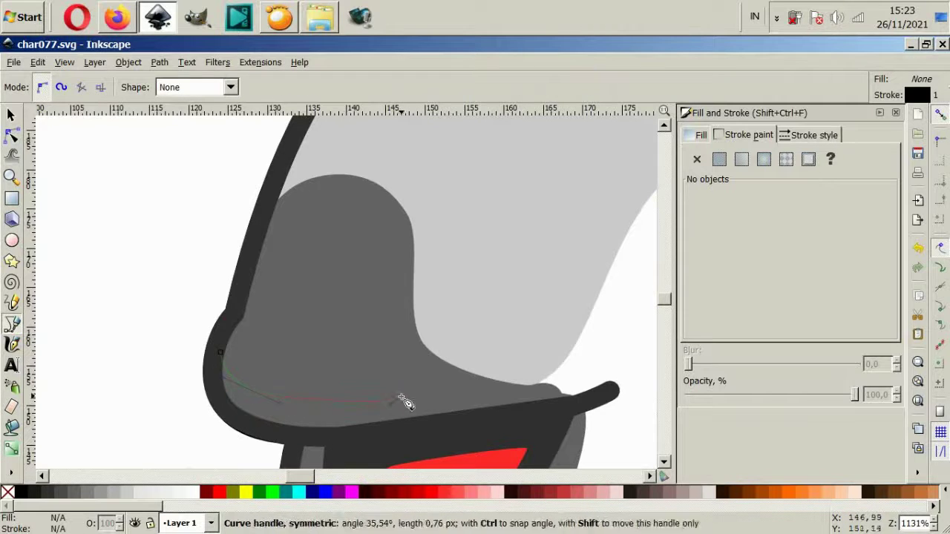
left_click_drag(349, 218, 338, 178)
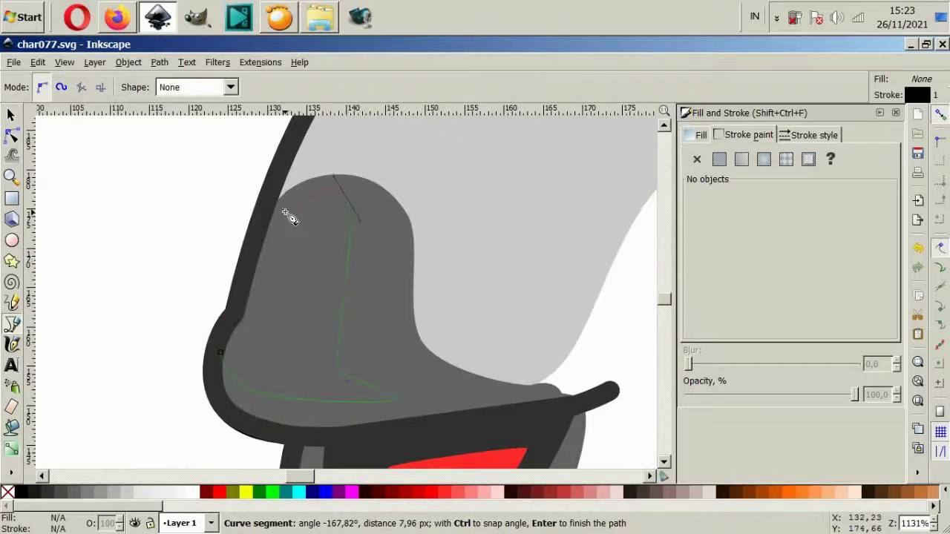
left_click(242, 315)
left_click(217, 353)
scroll(332, 340, "down", 4)
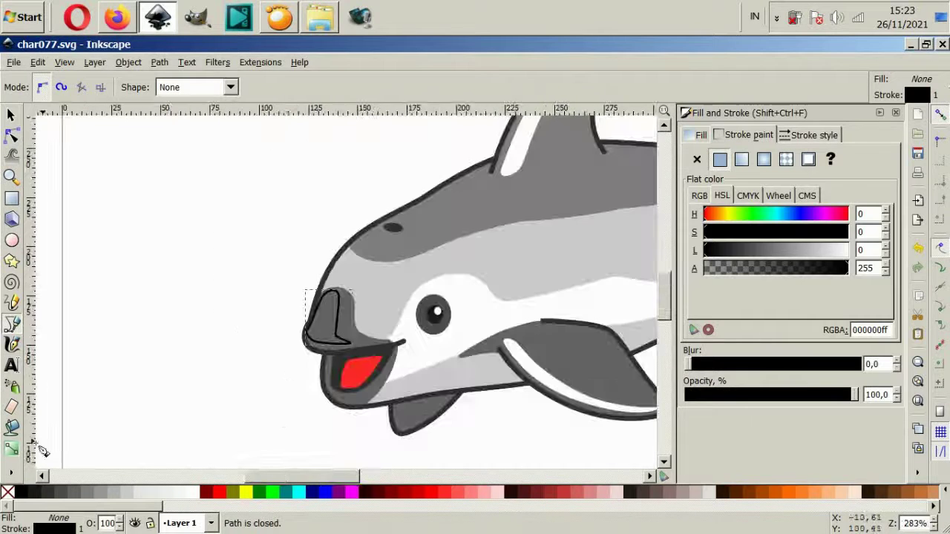
left_click(11, 449)
left_click(460, 293)
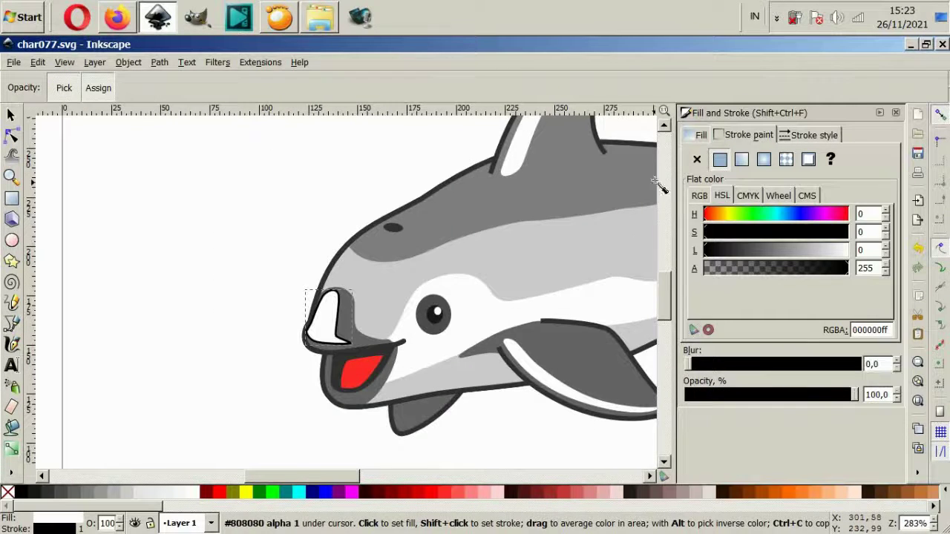
left_click(696, 160)
key("Escape")
scroll(331, 359, "down", 4)
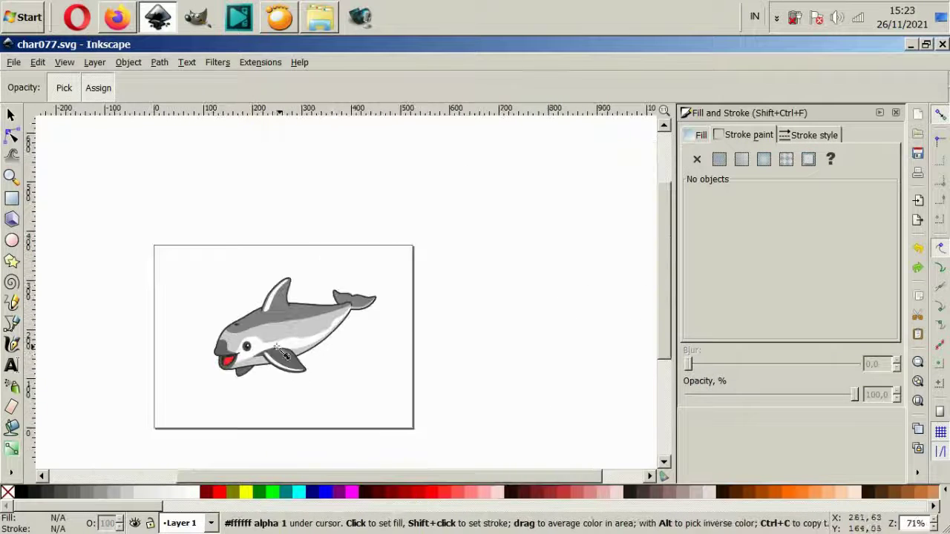
scroll(364, 363, "up", 2)
Fill the dorsal-fin highlight 40% grey and the pectoral-fin highlight a darker grey.
left_click(13, 115)
scroll(230, 266, "up", 1)
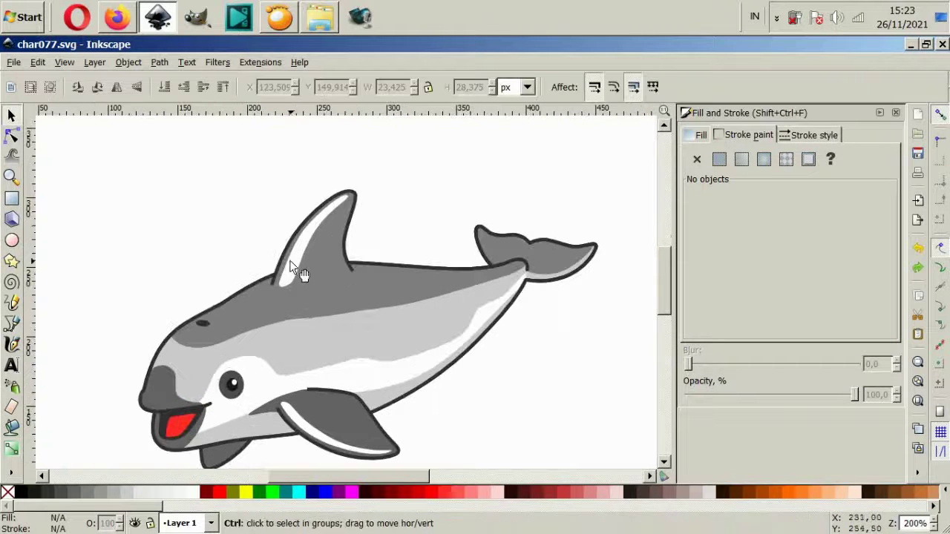
left_click(313, 230)
left_click(86, 492)
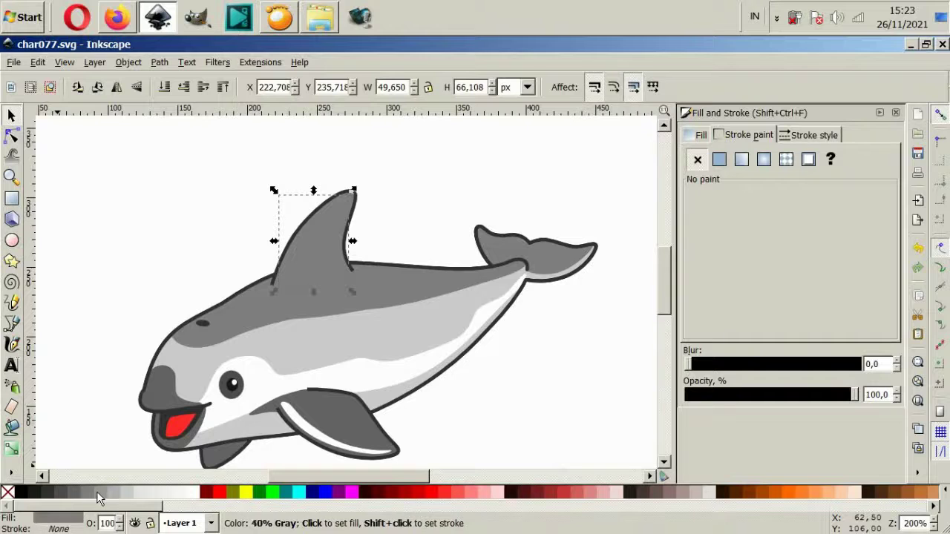
left_click(97, 492)
left_click(276, 446)
left_click(100, 491)
key("Escape")
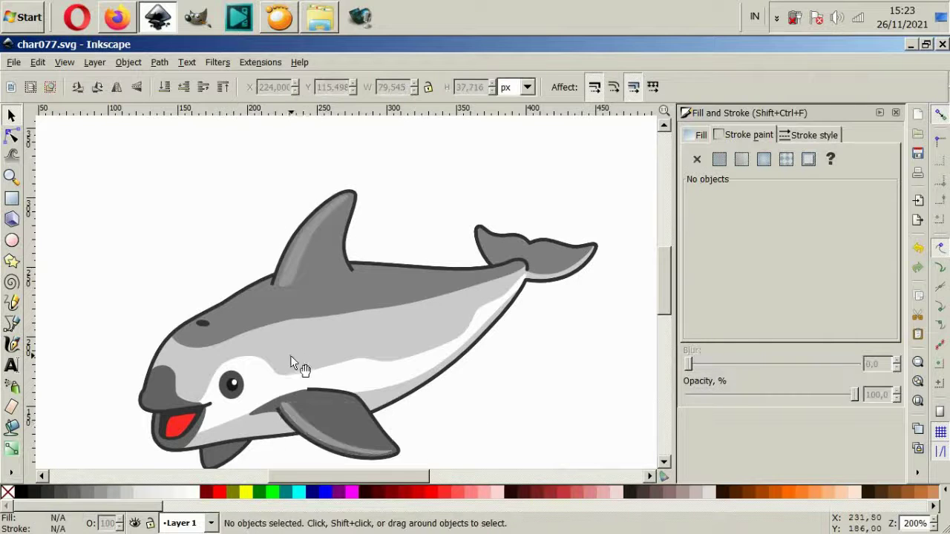
scroll(290, 355, "up", 1)
scroll(216, 377, "up", 3)
key("b")
left_click(147, 328)
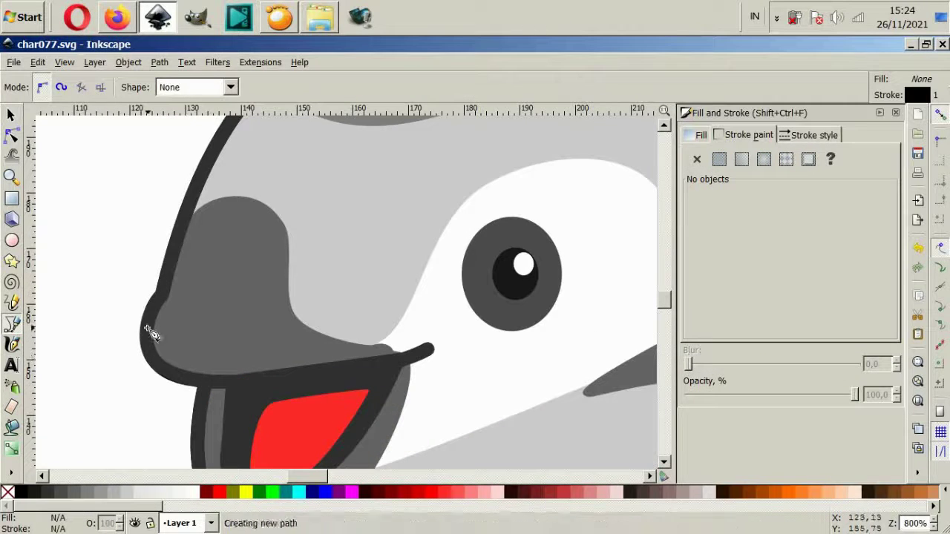
left_click_drag(242, 360, 334, 379)
left_click(251, 334)
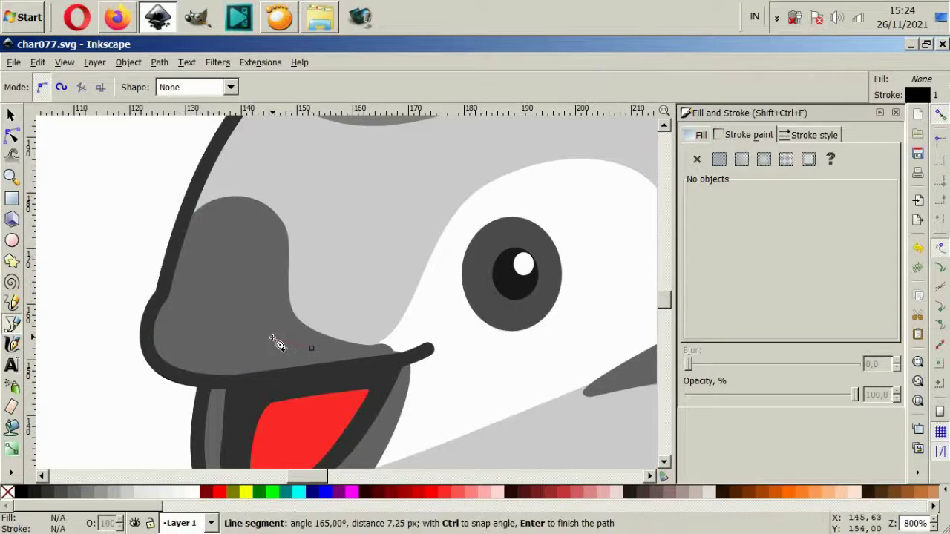
left_click_drag(251, 327, 252, 329)
scroll(252, 312, "up", 2)
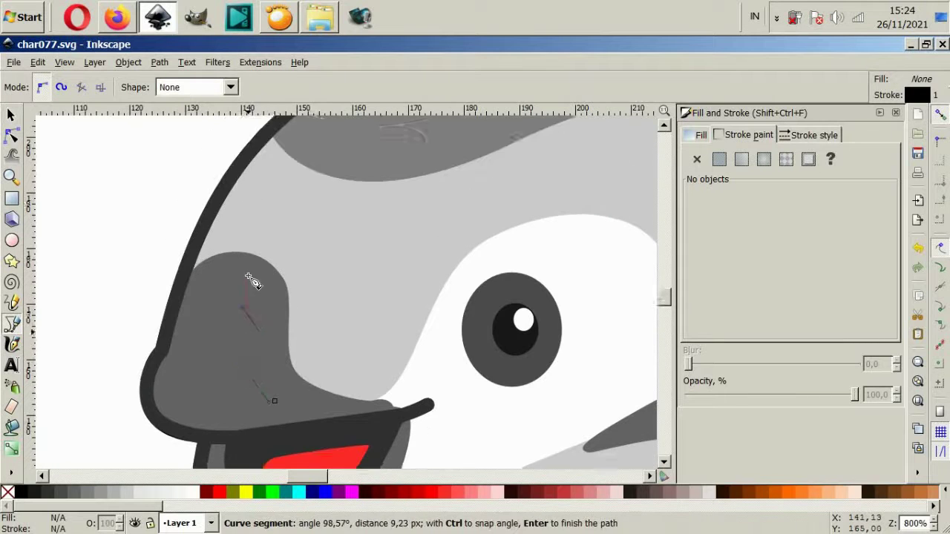
scroll(253, 282, "up", 2)
left_click_drag(248, 269, 256, 290)
key("minus")
key("minus")
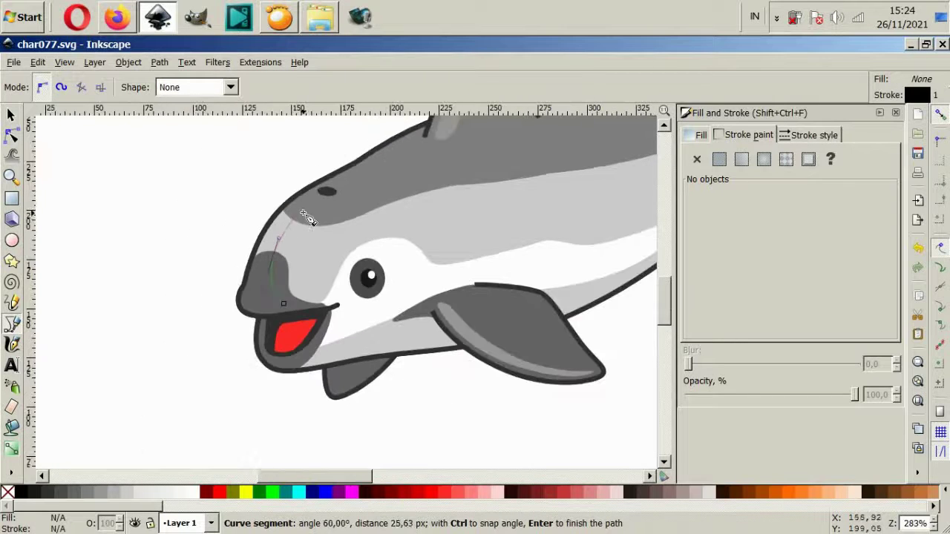
key("Escape")
key("5")
key("1")
scroll(557, 230, "down", 1)
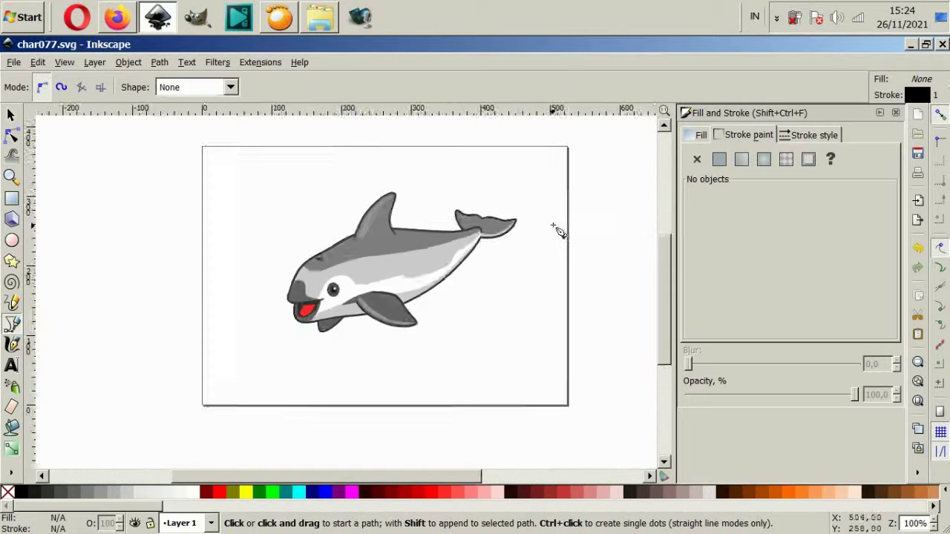
scroll(490, 215, "up", 2)
scroll(286, 272, "up", 6)
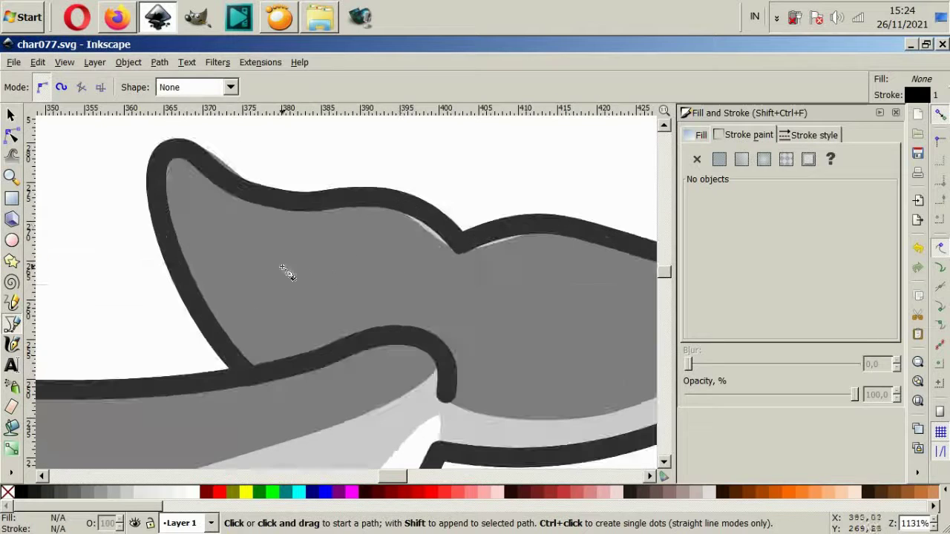
Trace a closed highlight strip on the first tail fluke, filled with sampled grey and no outline.
left_click(186, 181)
left_click_drag(395, 224, 399, 226)
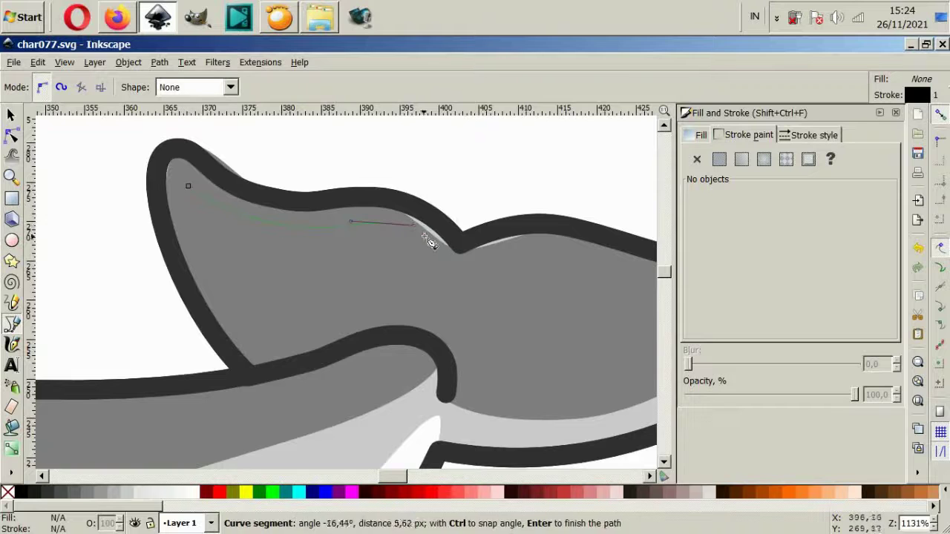
left_click_drag(259, 255, 231, 260)
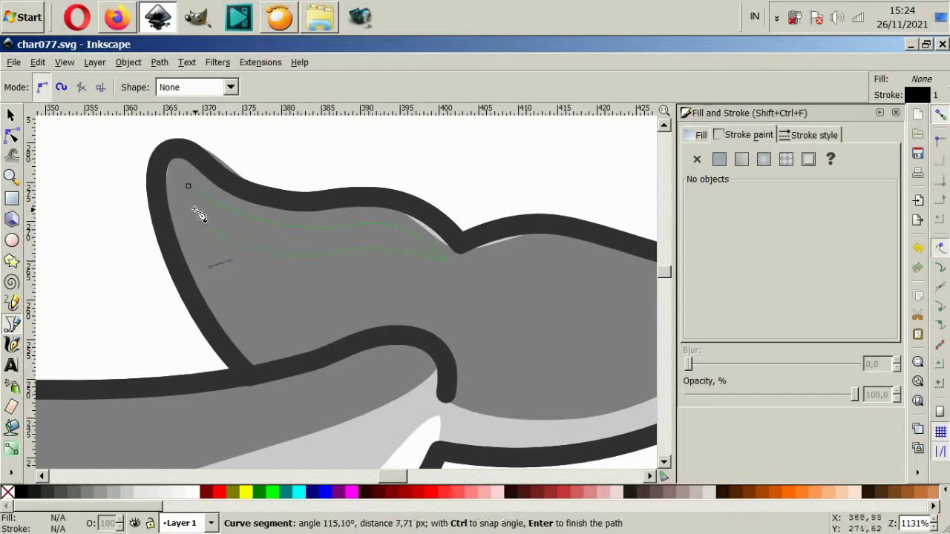
left_click_drag(187, 182, 197, 166)
scroll(296, 276, "down", 6)
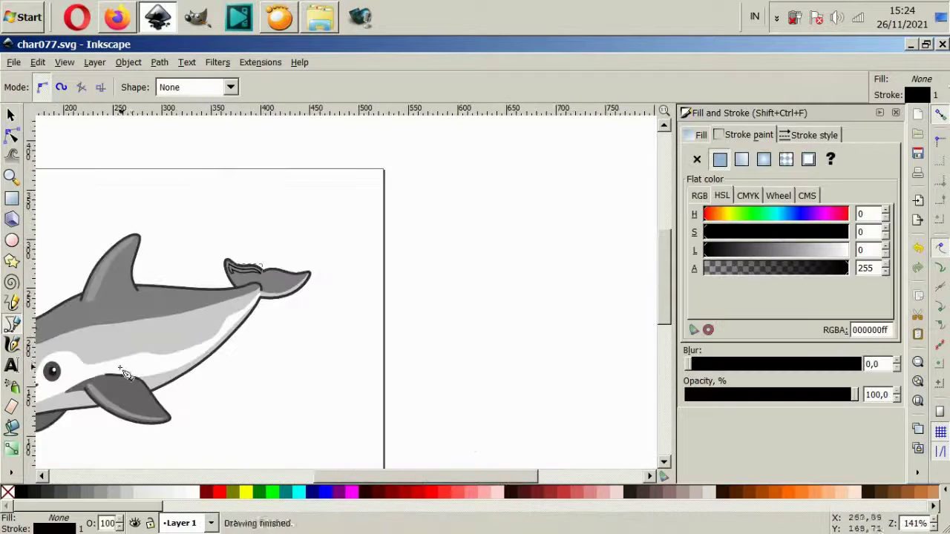
left_click(14, 475)
left_click(52, 481)
left_click(598, 215, "shift")
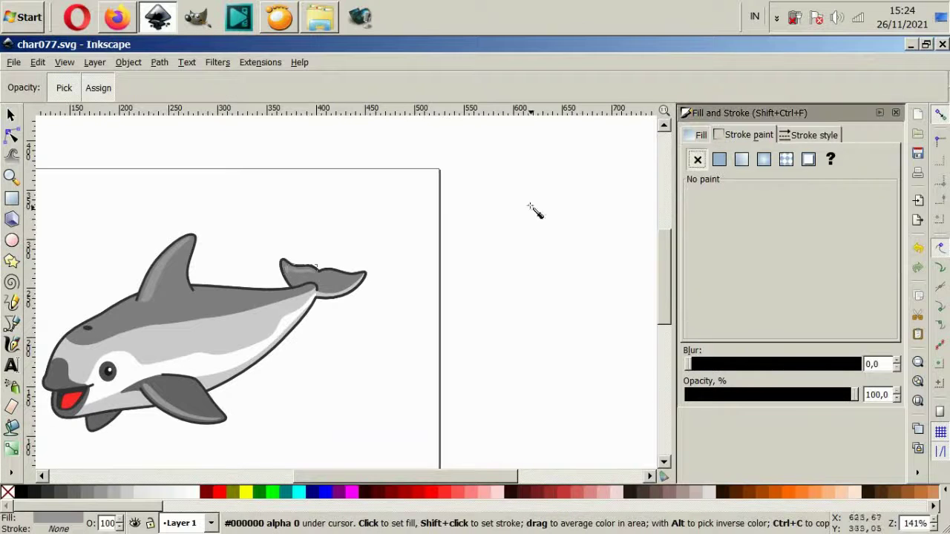
scroll(328, 282, "up", 3)
scroll(329, 282, "up", 3)
Nudge a node on the tail outline with the node tool.
key("n")
left_click(208, 223)
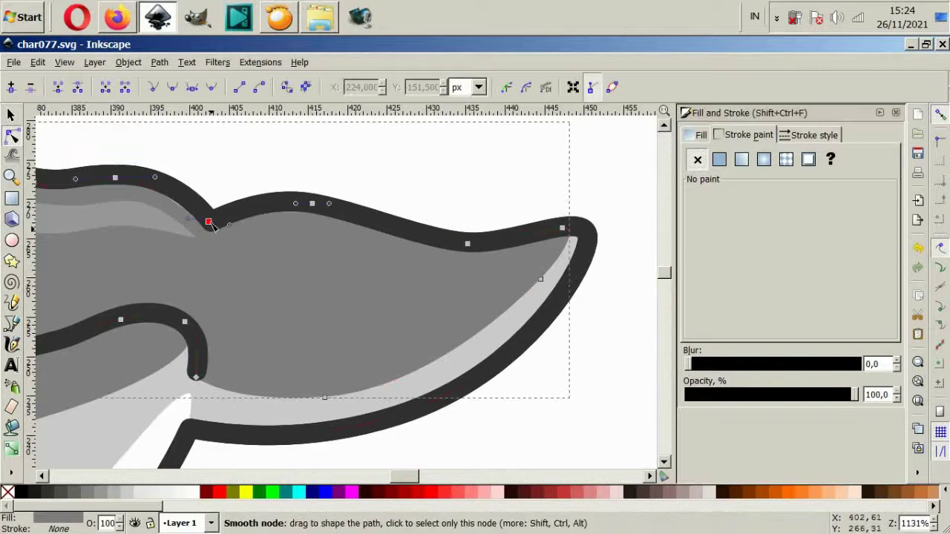
left_click_drag(208, 218, 215, 221)
Add a curved light grey highlight strip, without outline, along the right fluke's upper edge.
left_click(19, 325)
left_click(282, 251)
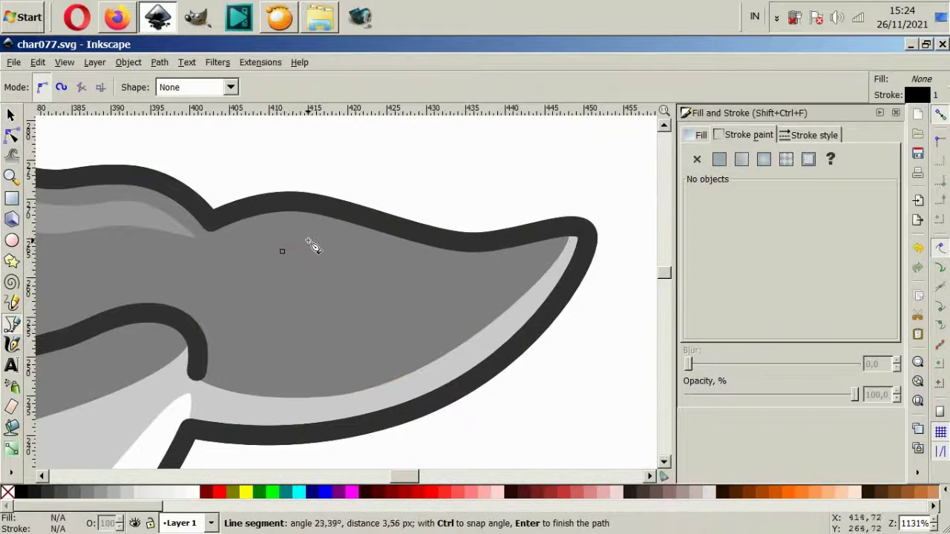
mouse_move(434, 261)
left_mouse_down()
mouse_move(469, 264)
mouse_move(396, 282)
left_mouse_up()
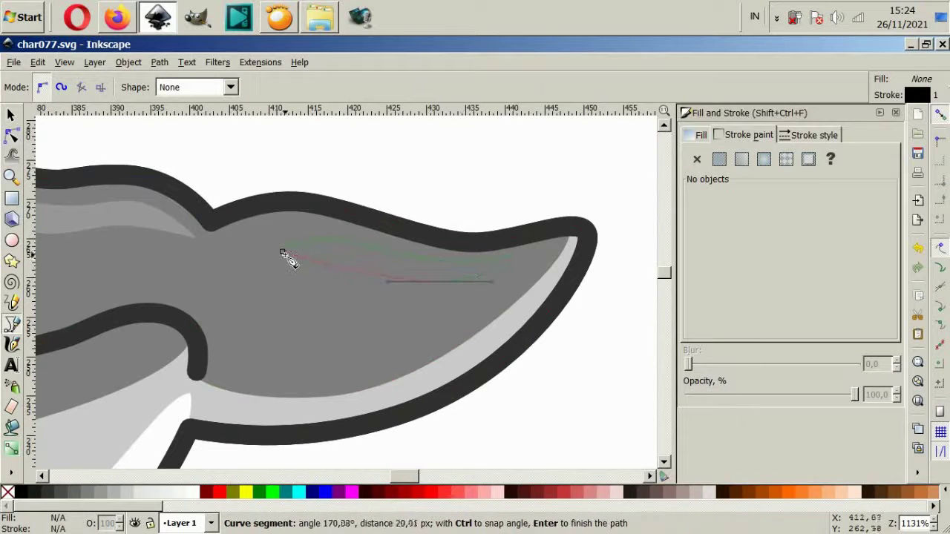
left_click_drag(282, 251, 259, 265)
key("d")
left_click(124, 237)
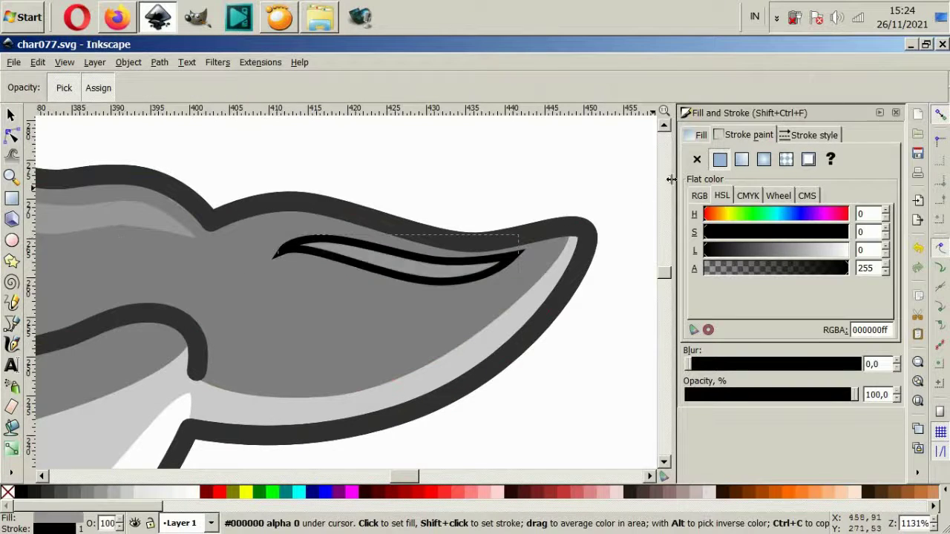
left_click(697, 159)
scroll(364, 286, "down", 4)
left_click(10, 116)
scroll(220, 339, "down", 3)
Fill the small fin below the mouth with dark charcoal grey 333333.
scroll(211, 343, "left", 2)
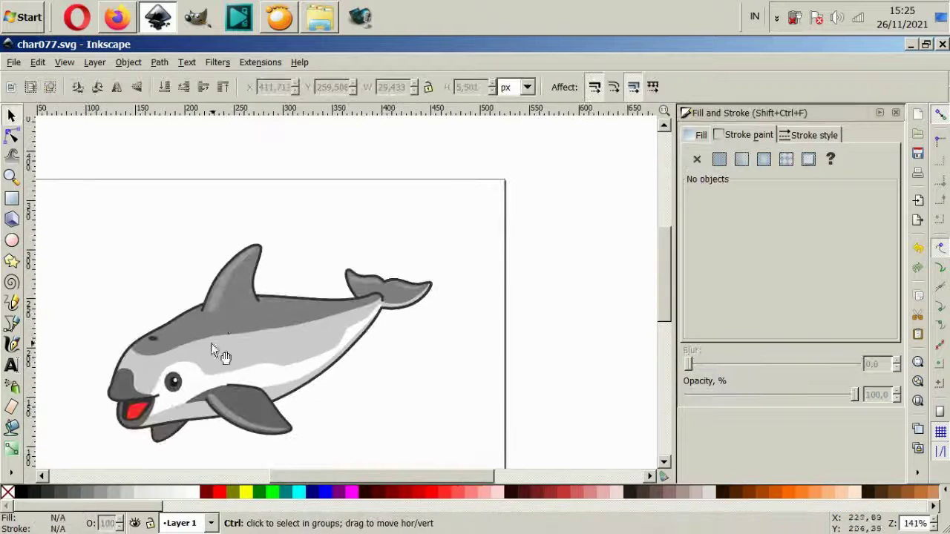
scroll(144, 454, "up", 3)
scroll(272, 375, "down", 3)
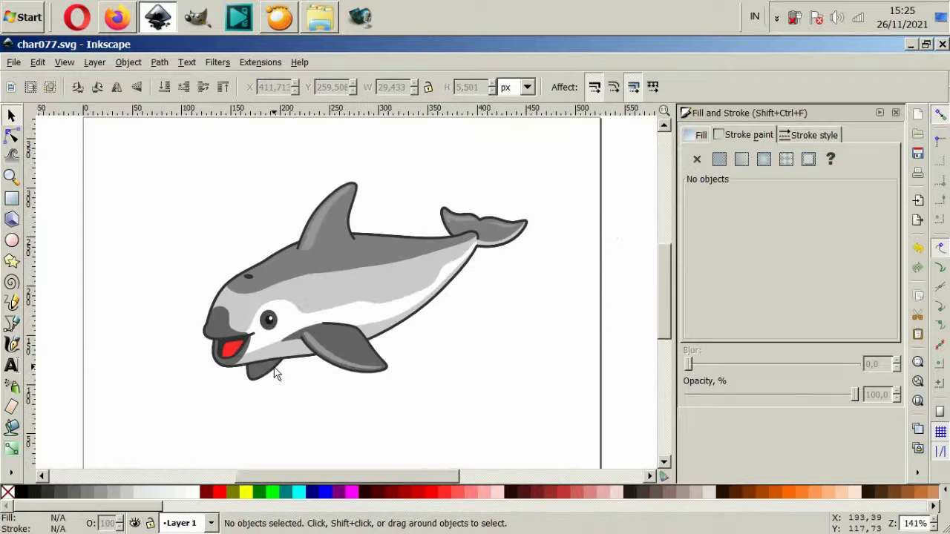
scroll(269, 375, "up", 3)
left_click(269, 375)
left_click(44, 492)
key("Escape")
Check the blowhole on the head, then pan back around the drawing.
scroll(237, 416, "down", 3)
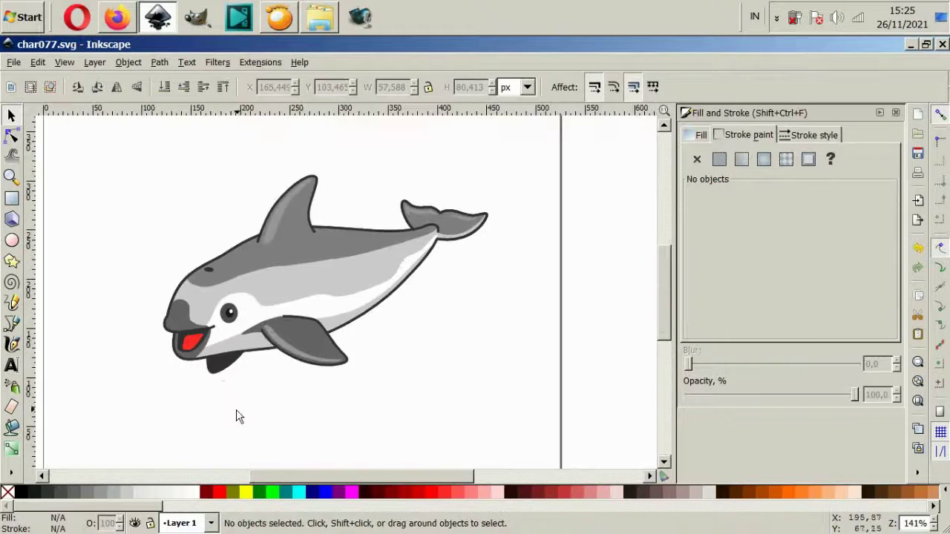
scroll(201, 418, "up", 1)
scroll(155, 331, "up", 3)
left_click(224, 234, "ctrl")
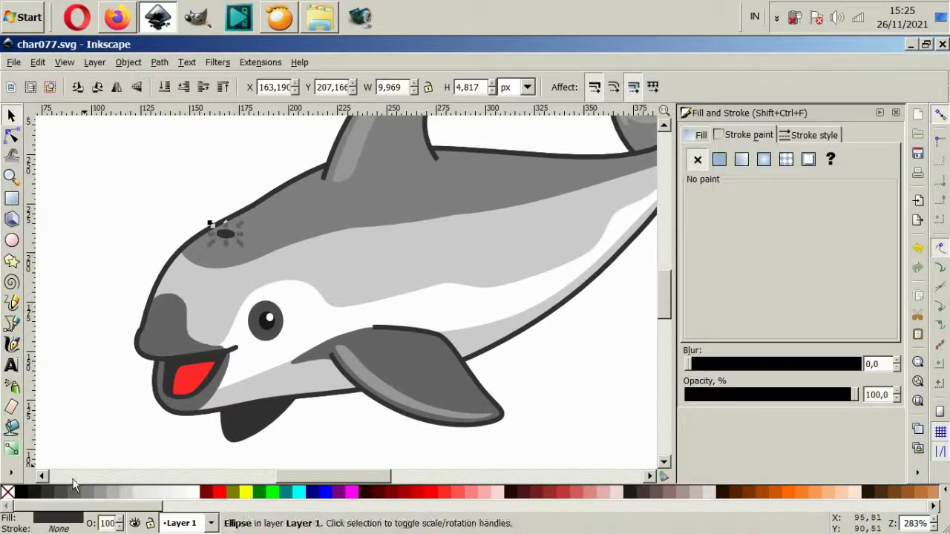
key("Escape")
scroll(124, 408, "down", 1)
scroll(136, 403, "down", 1)
scroll(182, 342, "down", 1)
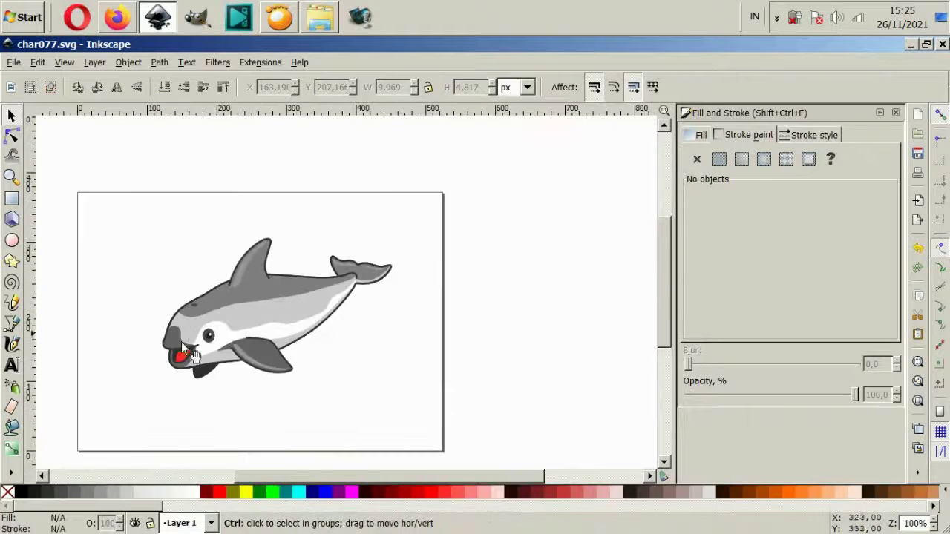
scroll(181, 342, "left", 2)
scroll(223, 352, "up", 2)
scroll(222, 352, "up", 4)
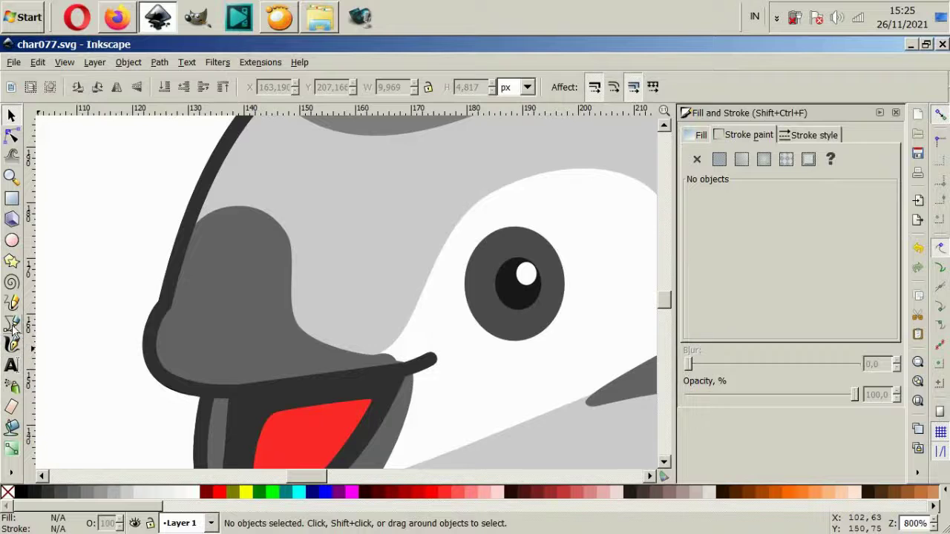
Trace a closed curved shape over the left side of the snout.
left_click(12, 325)
left_click(144, 336)
left_click_drag(180, 364, 222, 373)
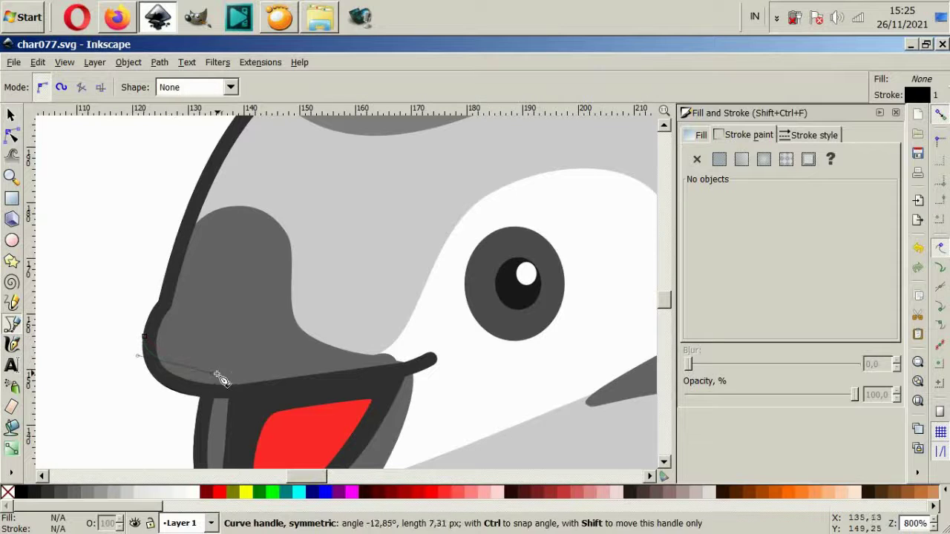
left_click(256, 362)
left_click_drag(243, 338, 242, 314)
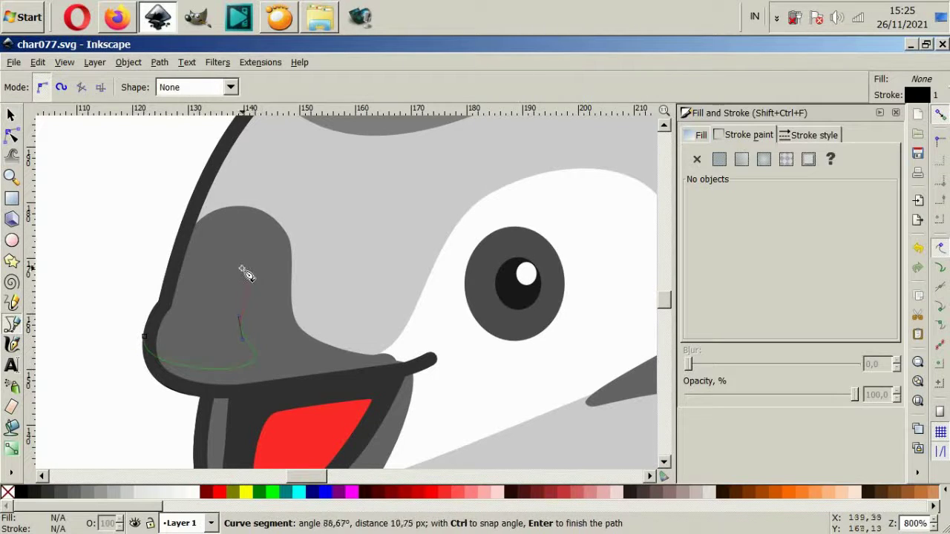
left_click_drag(252, 208, 248, 185)
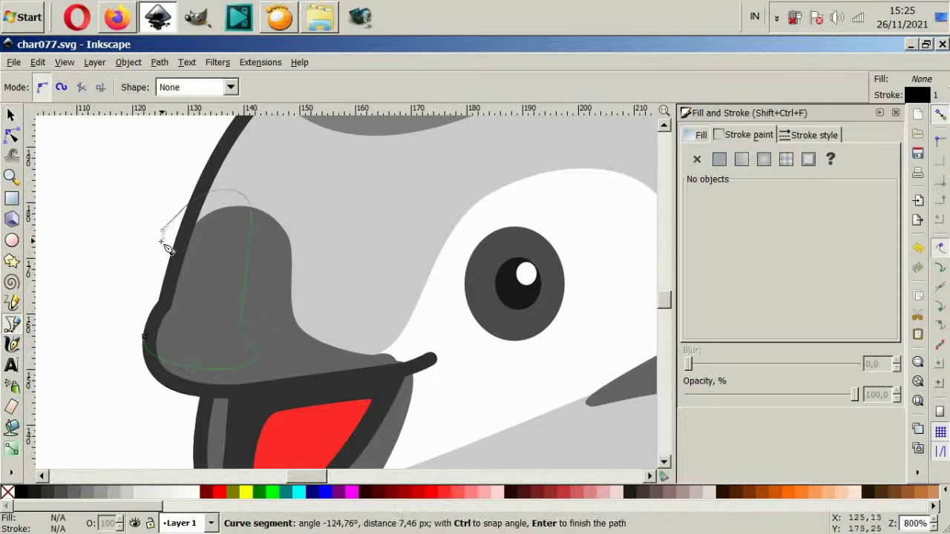
left_click(144, 337)
Raise the grey snout patch above the new shape and intersect the two.
left_click(11, 135)
left_click(213, 232)
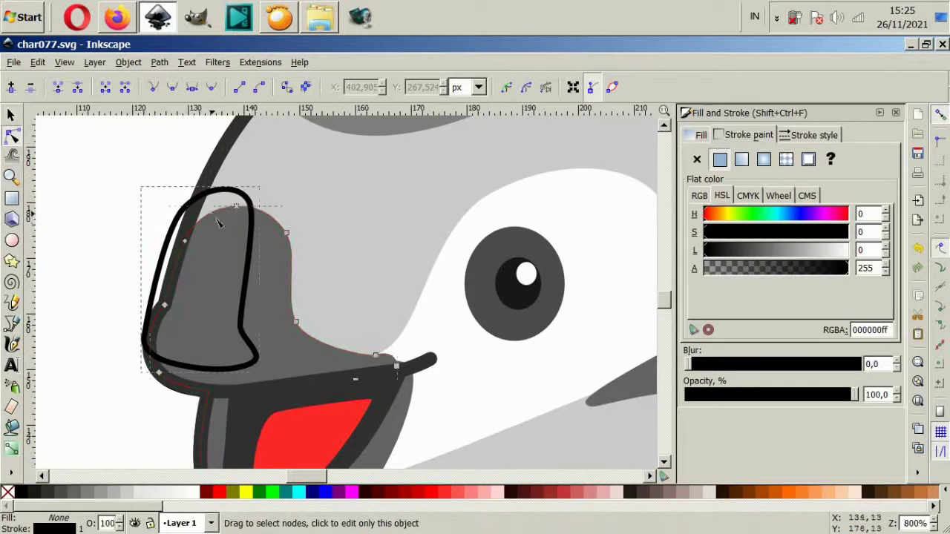
left_click(186, 241)
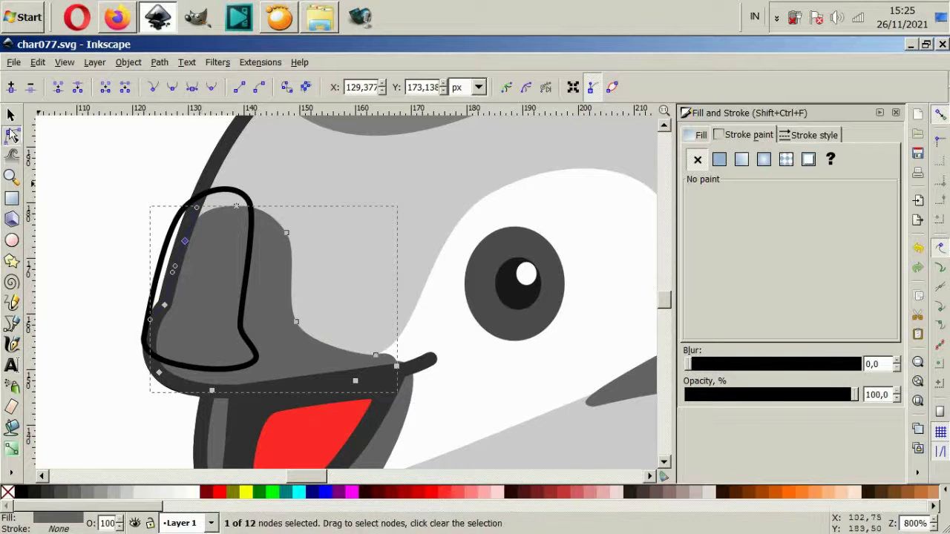
key("s")
key("Page_Up")
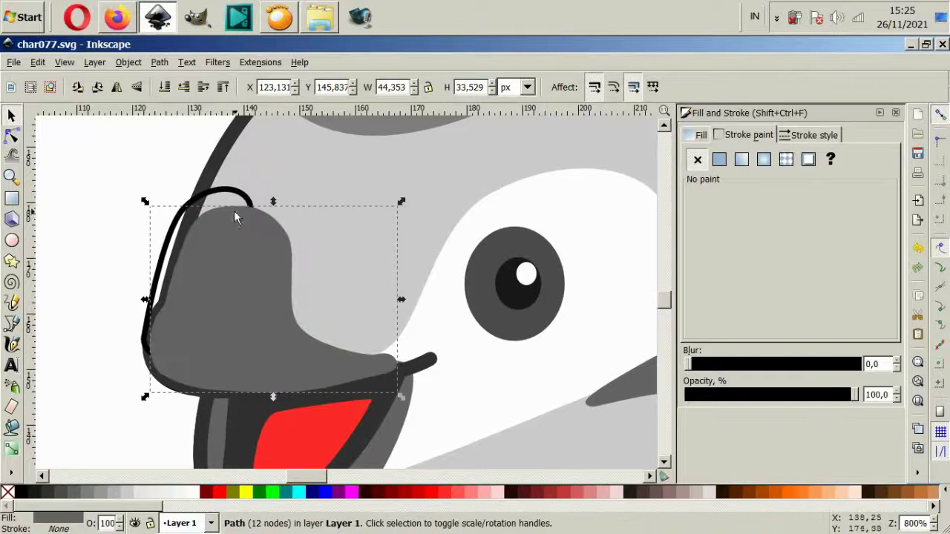
left_click(230, 191, "shift")
left_click(158, 62)
left_click(197, 172)
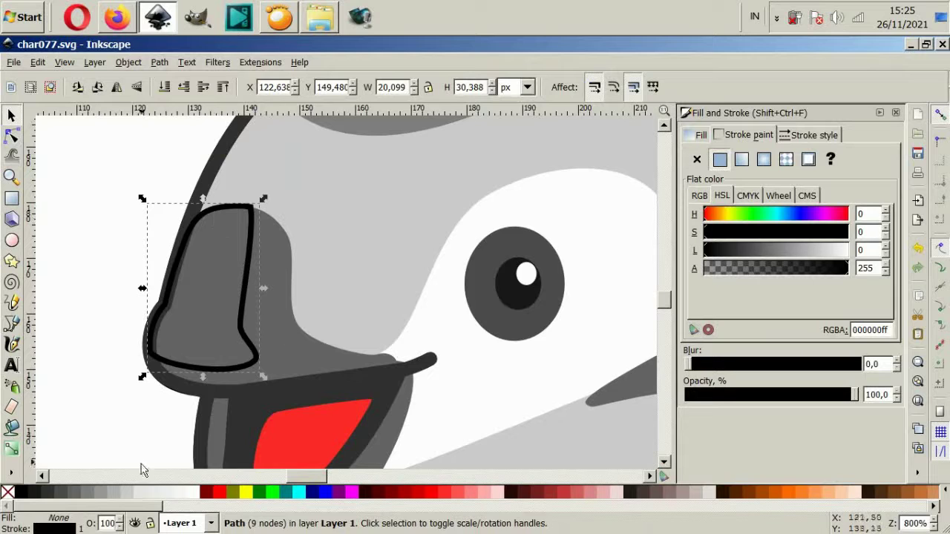
Fill the resulting snout highlight 50% grey with no outline.
left_click(87, 495)
left_click(697, 159)
key("Escape")
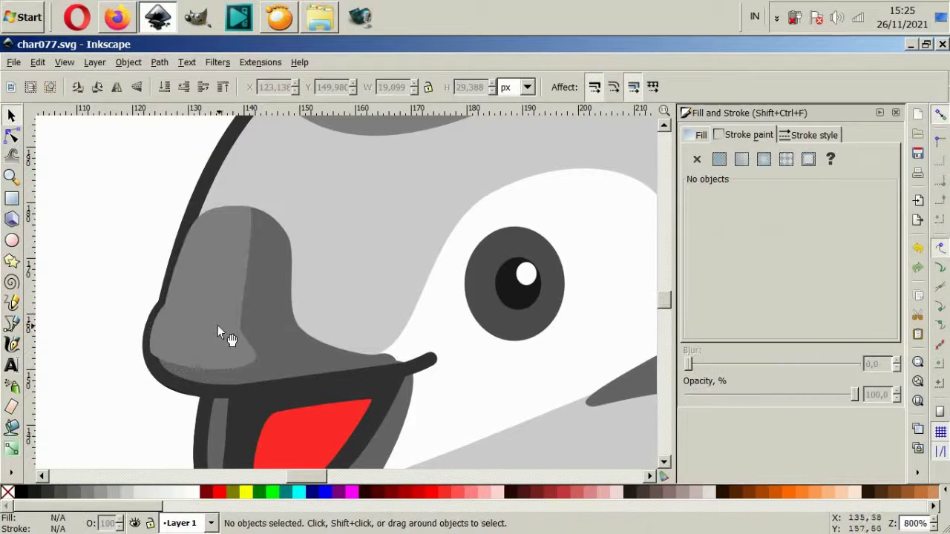
left_click(228, 339)
left_click(133, 263)
scroll(334, 336, "down", 6)
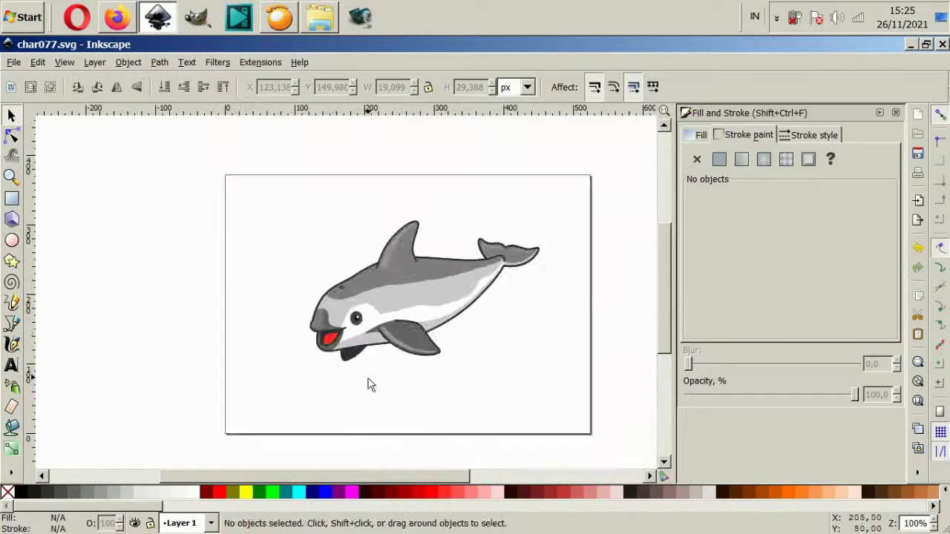
Trace a closed shading path up and back down along the nose's lower edge.
scroll(364, 330, "up", 2)
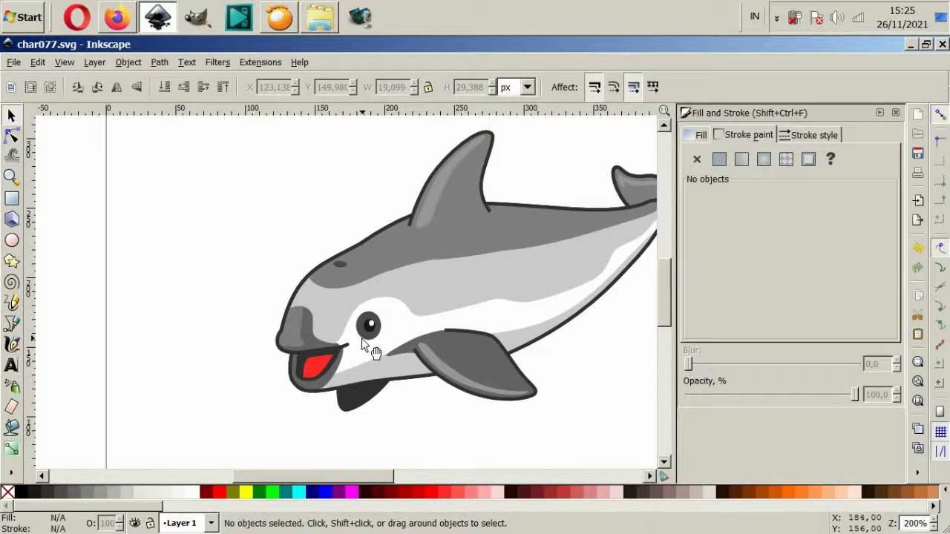
scroll(296, 344, "up", 2)
left_click(299, 341, "ctrl")
key("Escape")
scroll(298, 340, "up", 4)
left_click(11, 324)
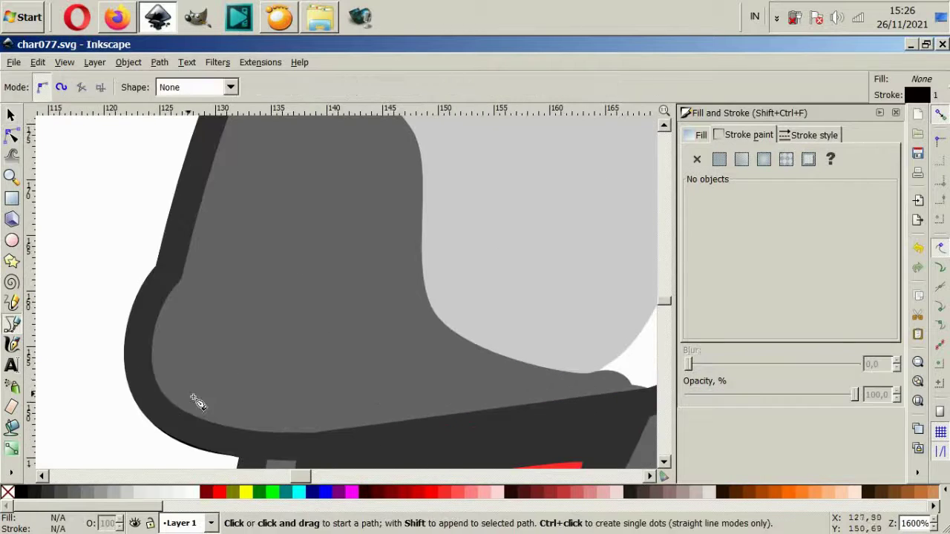
left_click(227, 383)
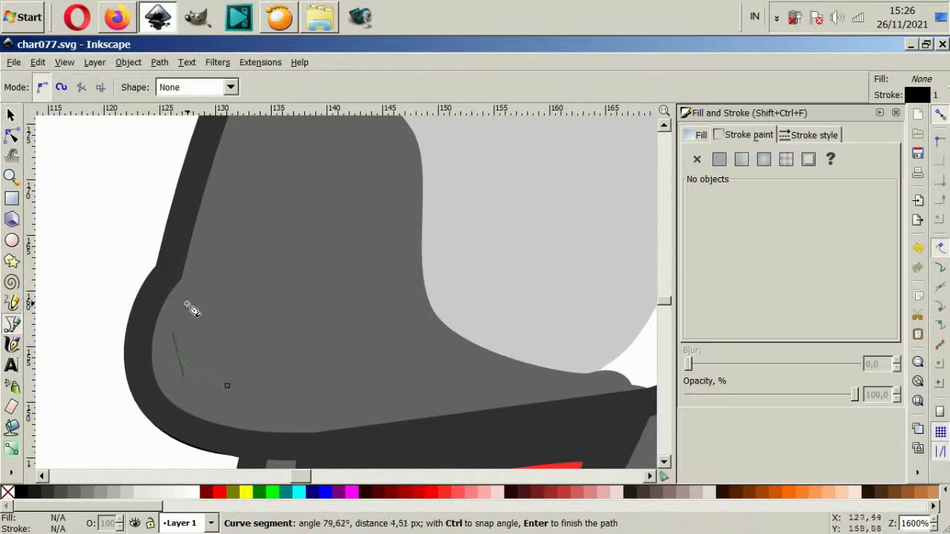
scroll(199, 289, "up", 1)
scroll(216, 238, "up", 1)
left_click_drag(236, 201, 271, 145)
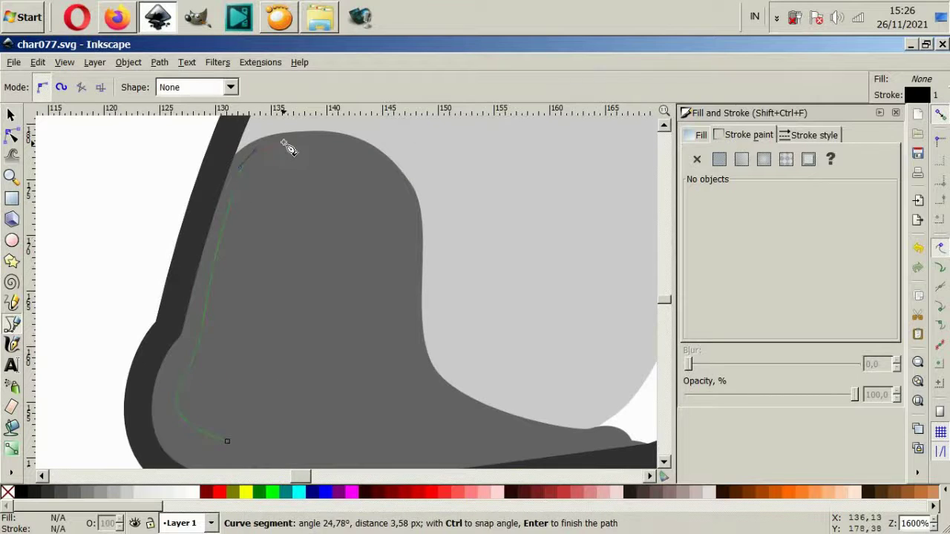
mouse_move(254, 310)
left_mouse_down()
mouse_move(236, 420)
mouse_move(215, 445)
left_mouse_up()
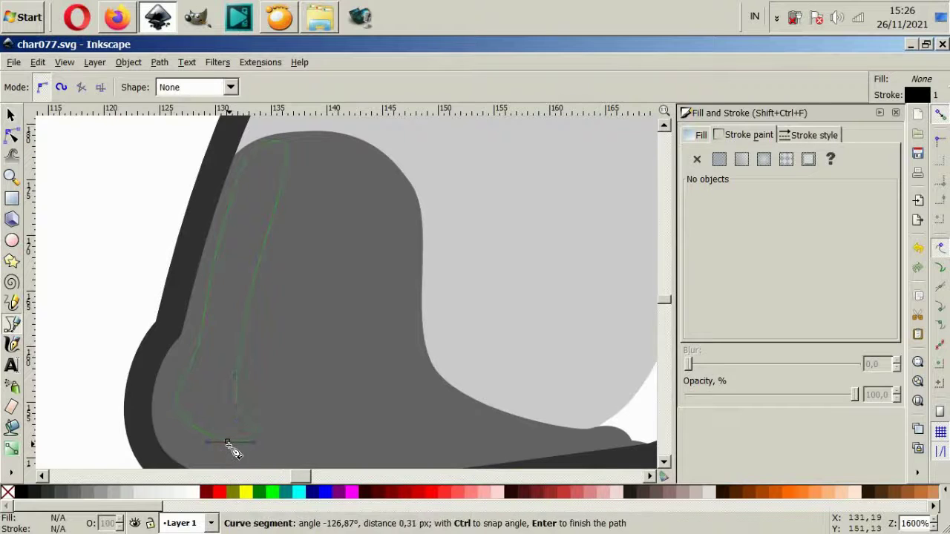
scroll(230, 438, "down", 1)
scroll(232, 436, "up", 4, "ctrl")
left_click(216, 350)
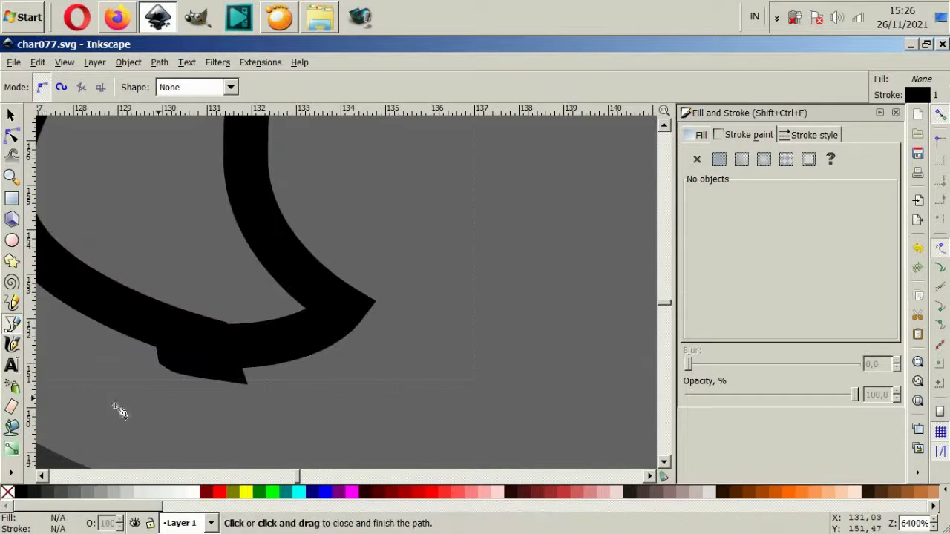
Smooth the shading path into one curve, deleting the extra node, and fill it mid grey.
key("n")
mouse_move(215, 359)
left_mouse_down()
mouse_move(191, 388)
mouse_move(206, 297)
left_mouse_up()
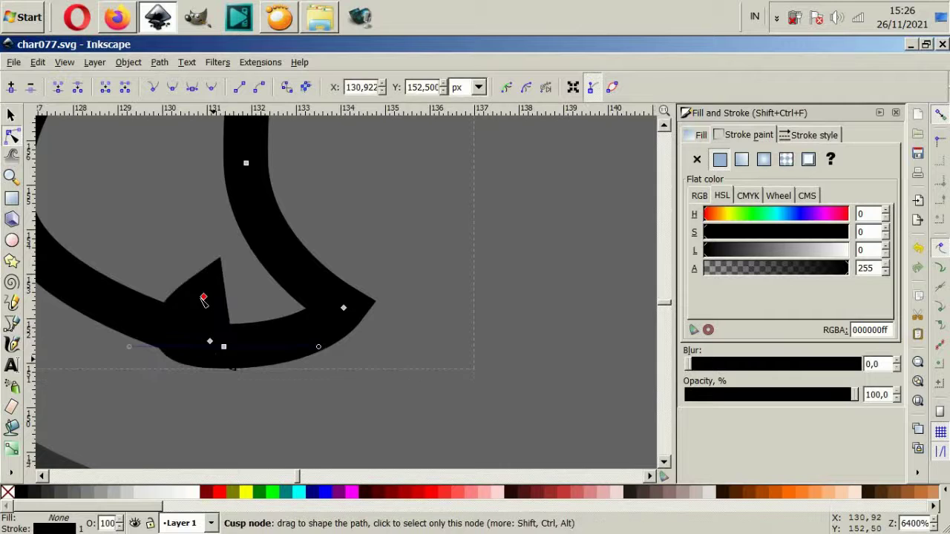
key("Delete")
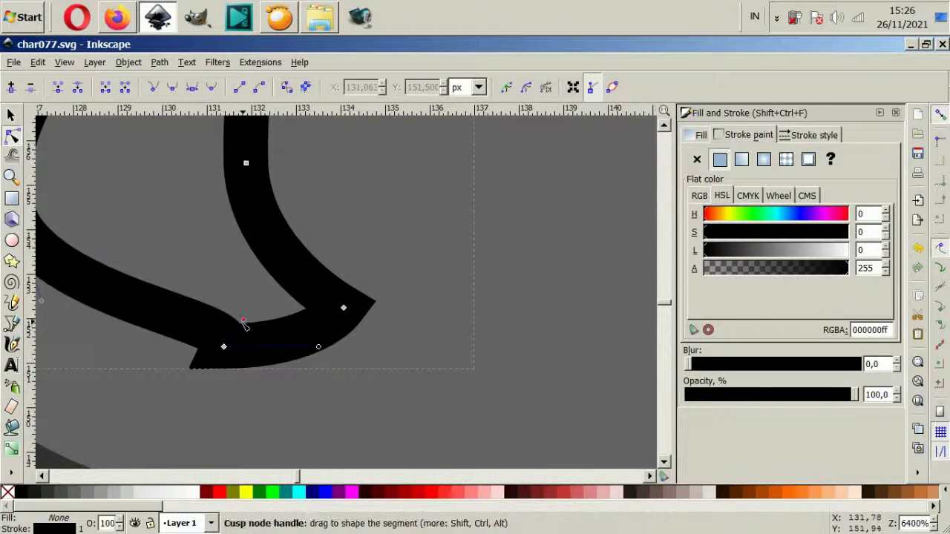
left_click_drag(244, 324, 97, 346)
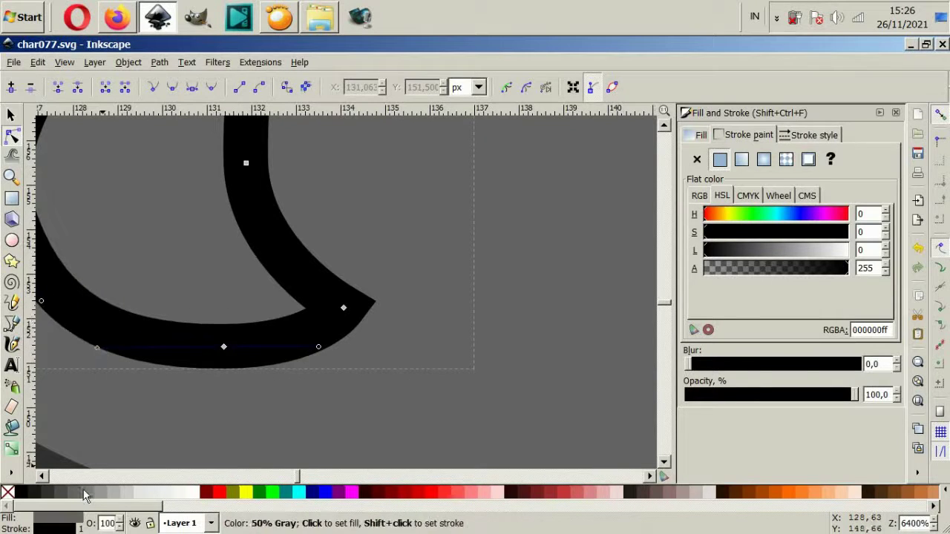
left_click(84, 495)
scroll(319, 265, "down", 6, "ctrl")
left_click(212, 159)
Shorten and reposition the light grey snout highlight.
key("s")
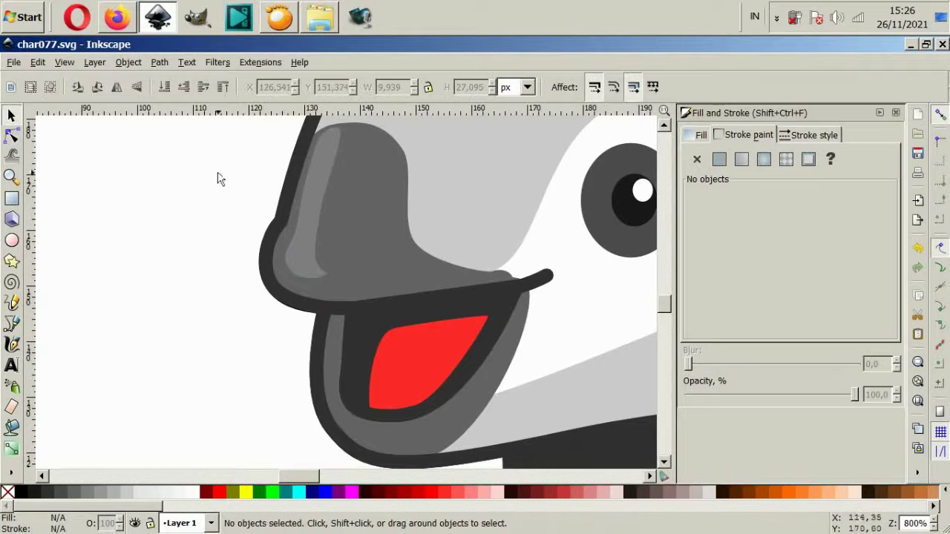
left_click_drag(310, 206, 314, 204)
scroll(316, 213, "up", 2)
left_click_drag(321, 240, 319, 233)
scroll(229, 414, "down", 4, "ctrl")
left_click(230, 413)
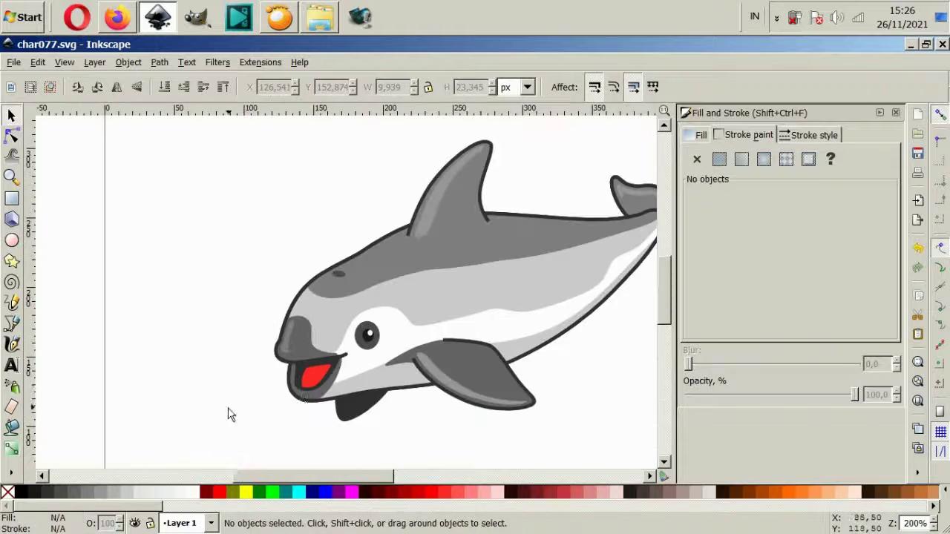
scroll(321, 405, "right", 3)
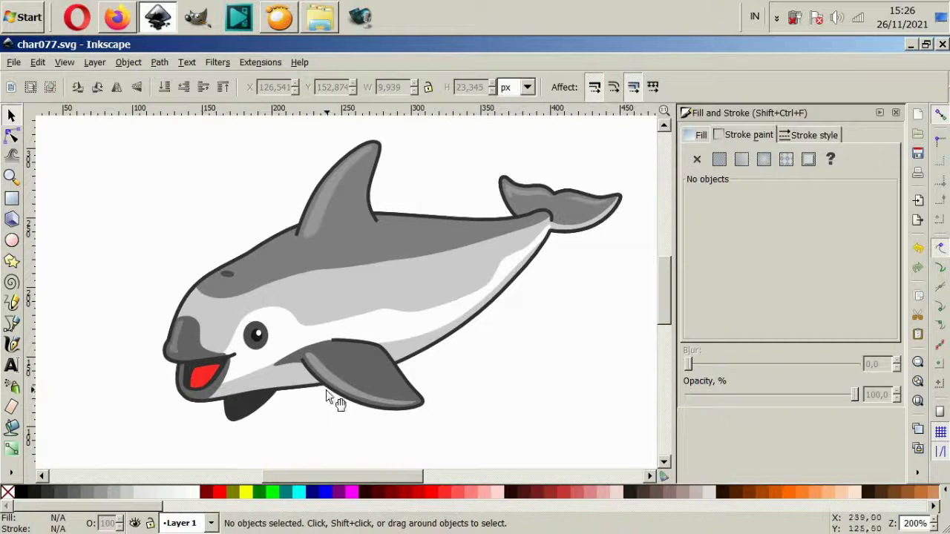
Select the front flipper with another object, then cancel colour sampling and deselect.
left_click(350, 367)
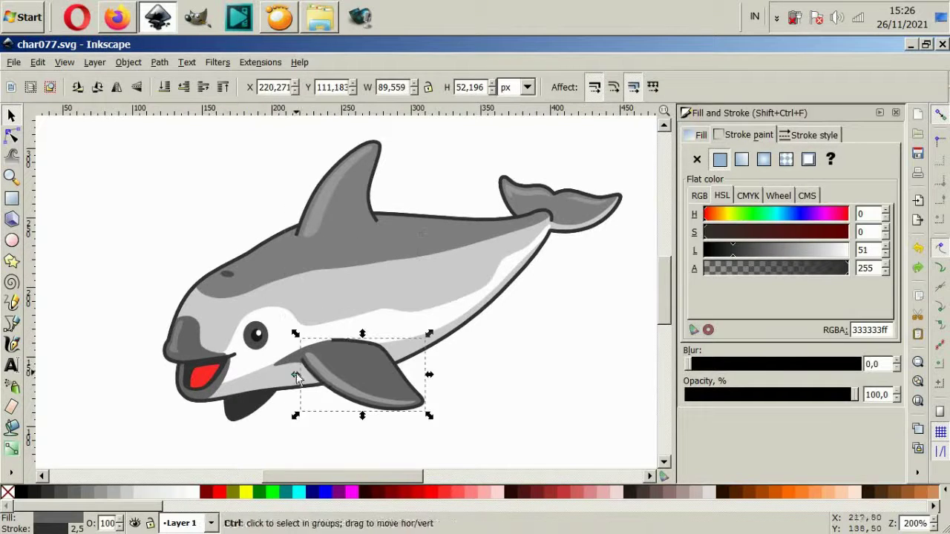
scroll(295, 372, "up", 1)
left_click(251, 370, "shift")
left_click(11, 472)
key("minus")
key("minus")
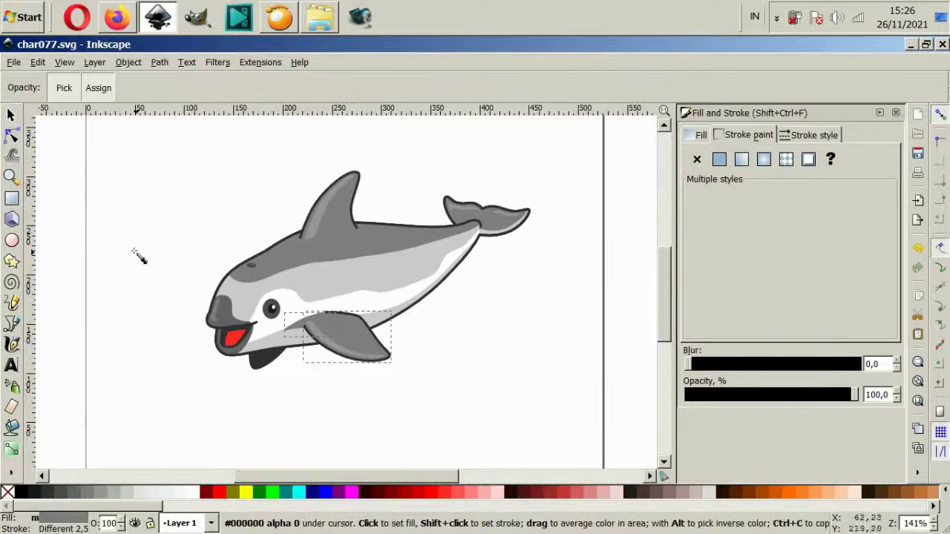
key("s")
left_click(78, 175)
scroll(240, 342, "up", 2, "ctrl")
Select the body outline and mouth shape, then sample a grey from the drawing.
left_click(245, 382, "ctrl")
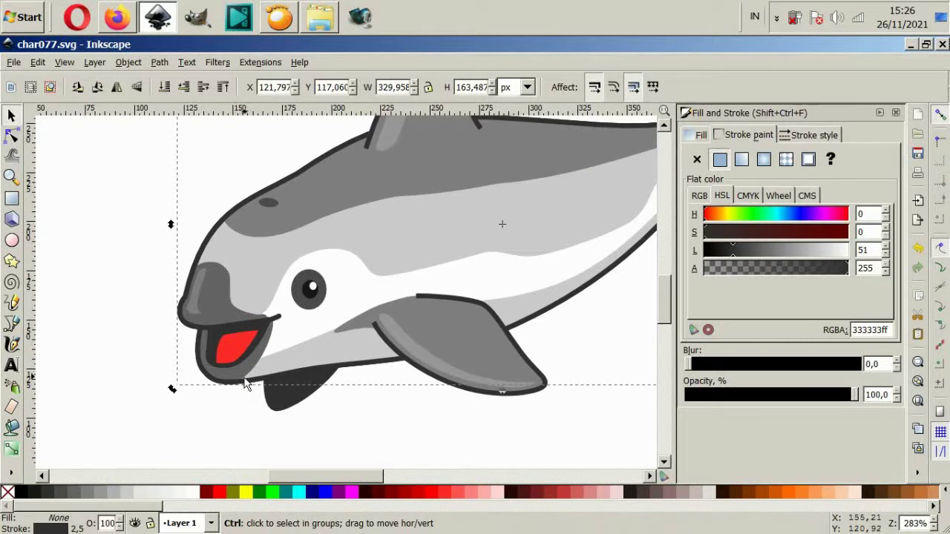
left_click(250, 366, "ctrl")
left_click(11, 472)
left_click(45, 480)
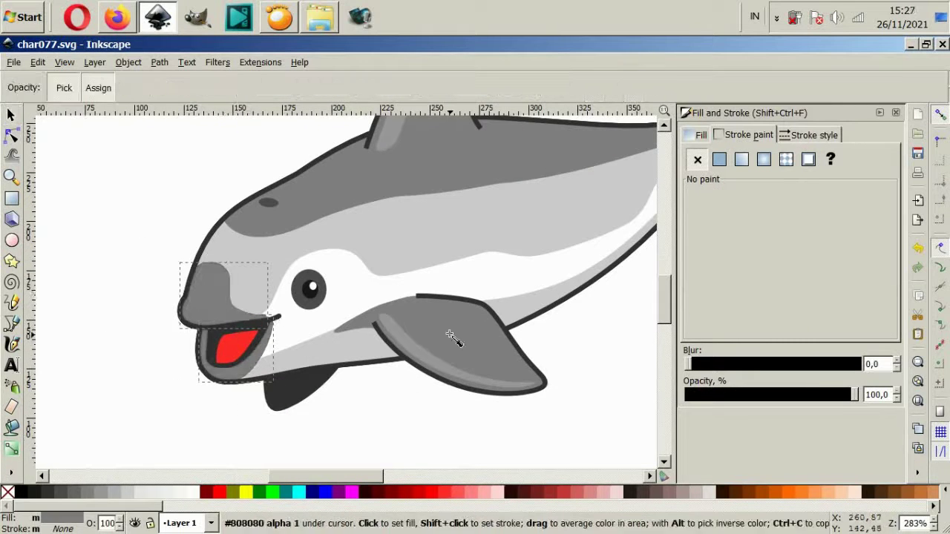
left_click(11, 115)
Fill the small grey snout piece with a lighter grey.
left_click(202, 311)
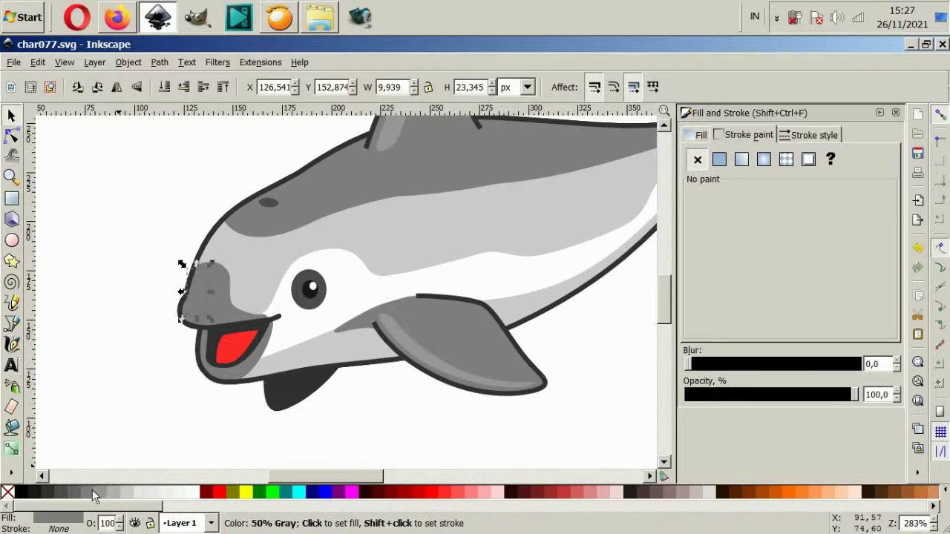
left_click(102, 489)
scroll(274, 391, "down", 2, "ctrl")
left_click(274, 391, "ctrl")
scroll(360, 377, "right", 2)
scroll(360, 377, "up", 1)
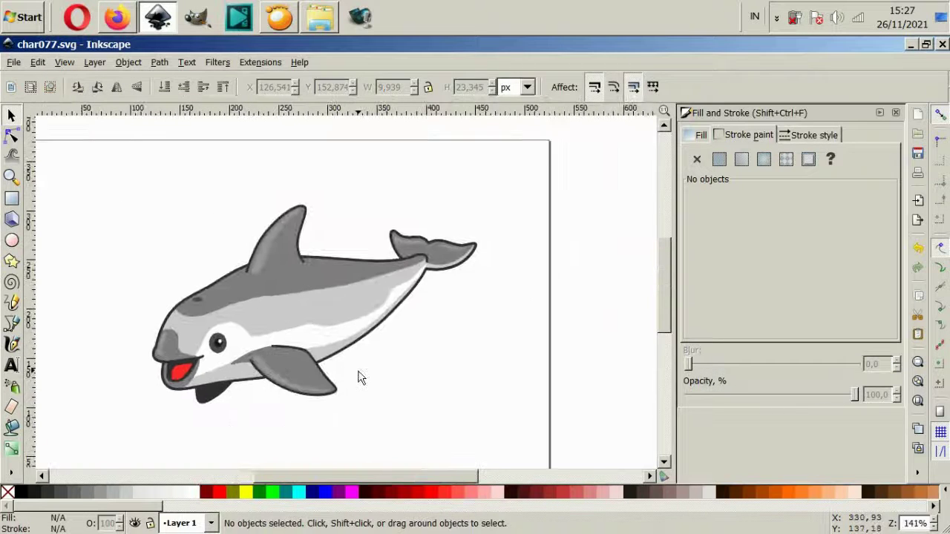
scroll(360, 377, "up", 1)
scroll(357, 377, "left", 2)
scroll(547, 318, "up", 2, "ctrl")
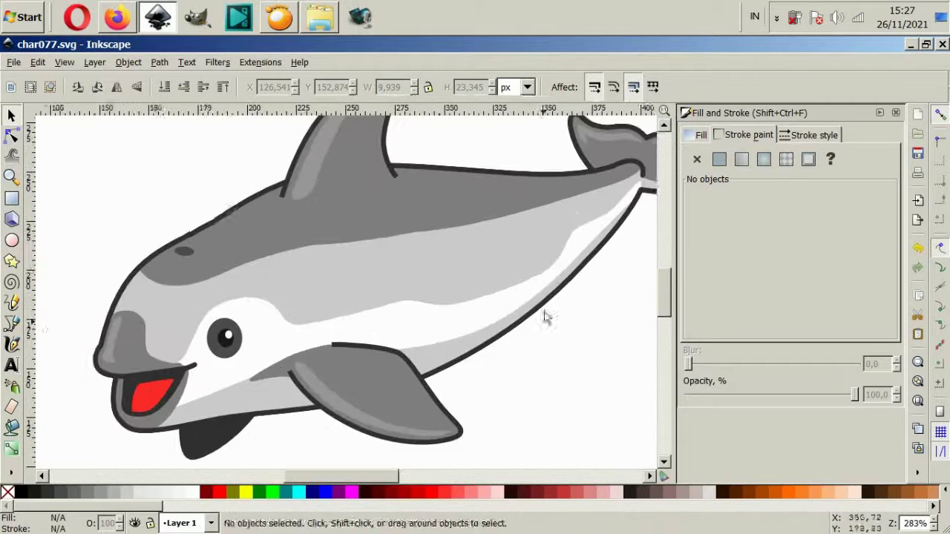
scroll(481, 272, "right", 1)
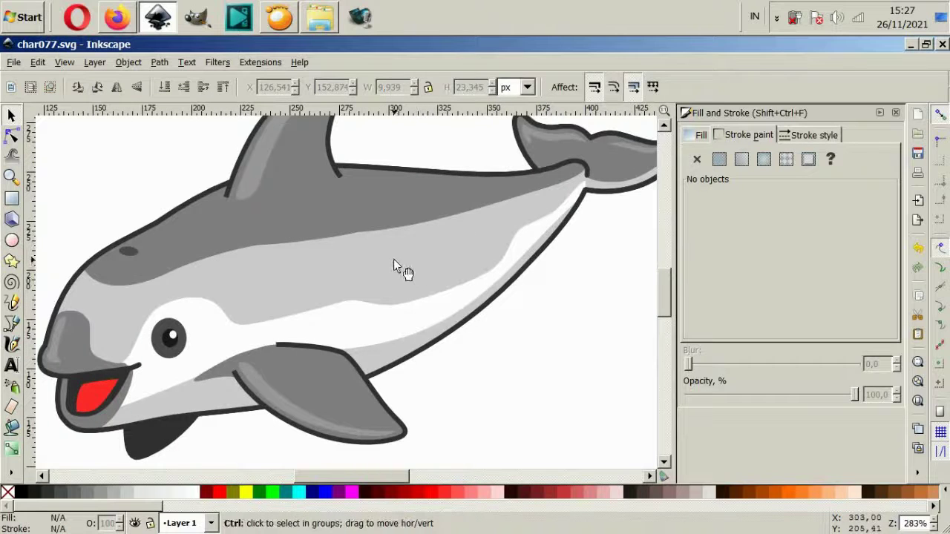
scroll(397, 263, "up", 2, "ctrl")
Draw two small closed oval spots side by side on the body stripe.
key("b")
scroll(368, 345, "up", 2, "ctrl")
left_click_drag(371, 331, 425, 344)
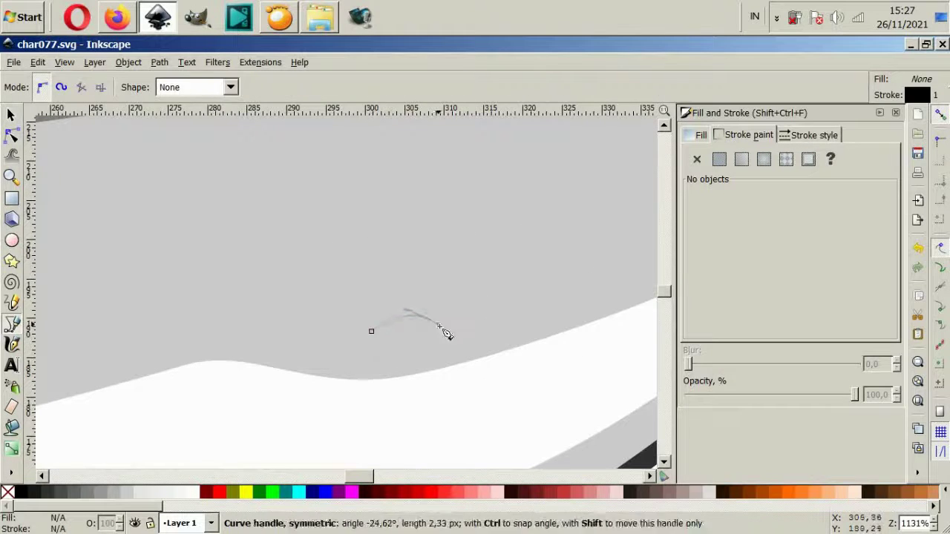
left_click_drag(371, 331, 393, 310)
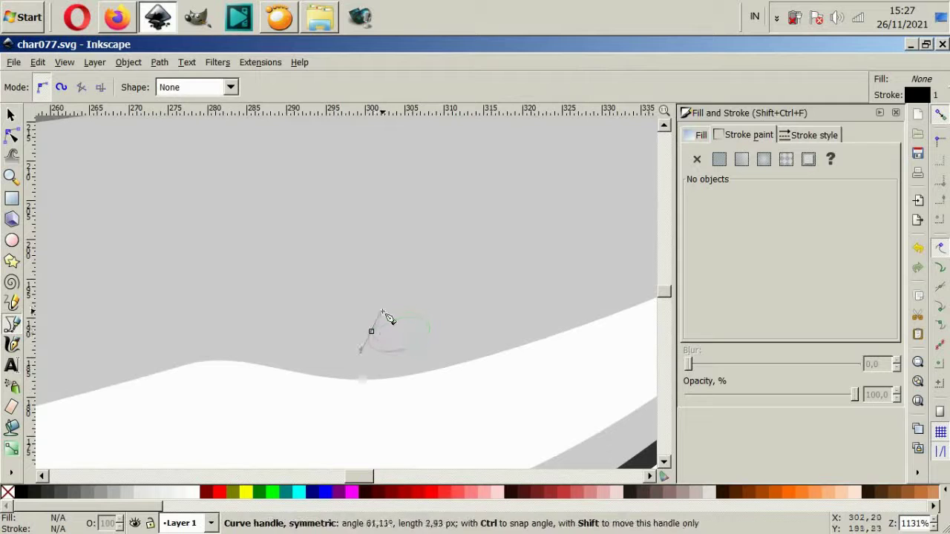
left_click(472, 327)
mouse_move(503, 326)
left_mouse_down()
mouse_move(504, 343)
mouse_move(494, 340)
left_mouse_up()
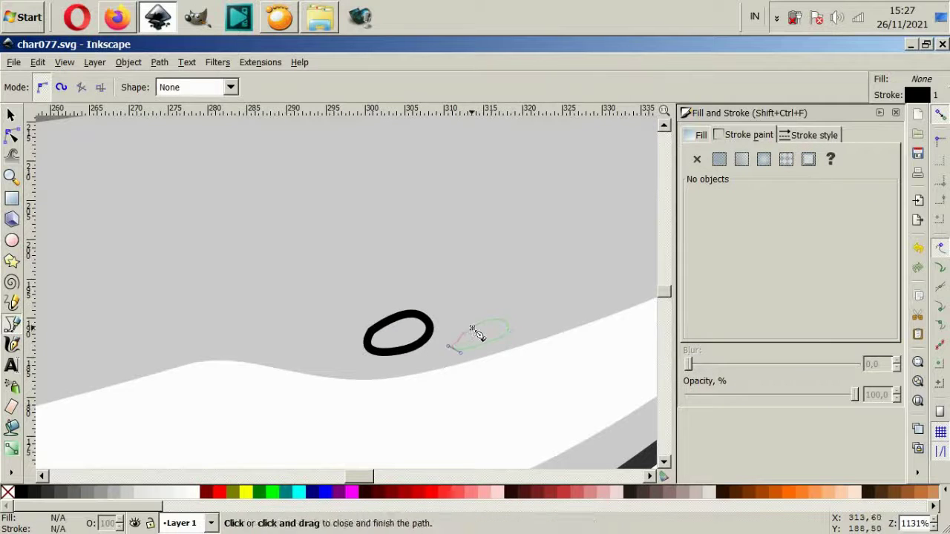
left_click(472, 328)
Shift both spots slightly right and down and remove their black outlines.
left_click(11, 115)
left_click(403, 364, "shift")
left_click_drag(403, 365, 427, 377)
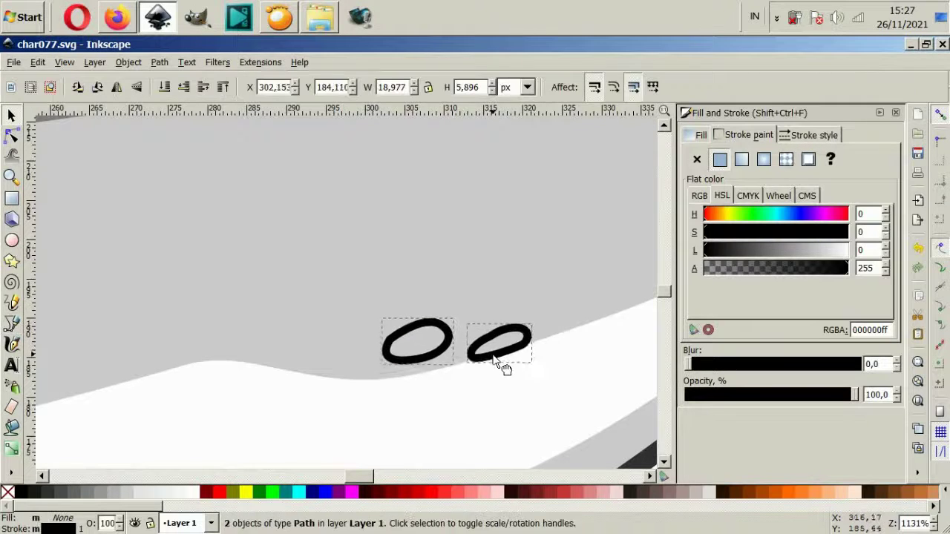
left_click(697, 158)
key("Escape")
Reposition a small white highlight spot and select the bump-shaped white spot.
scroll(489, 319, "down", 4)
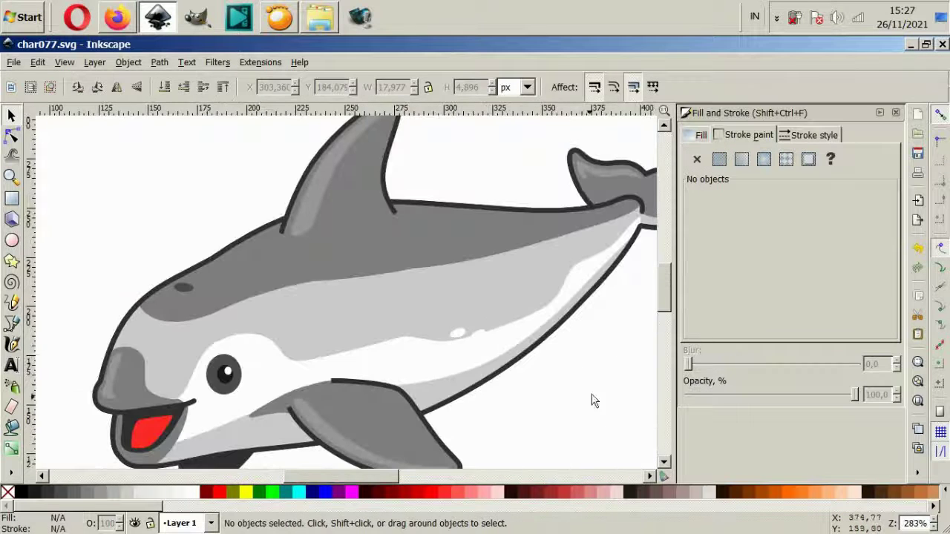
scroll(481, 353, "up", 2, "ctrl")
left_click(488, 304, "ctrl")
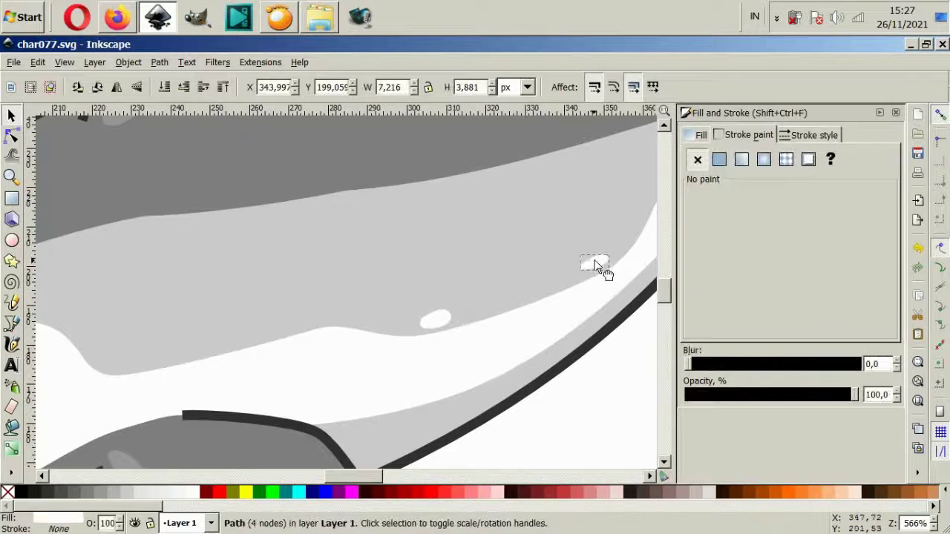
mouse_move(476, 301)
left_mouse_down()
mouse_move(489, 318)
mouse_move(449, 336)
mouse_move(424, 325)
left_mouse_up()
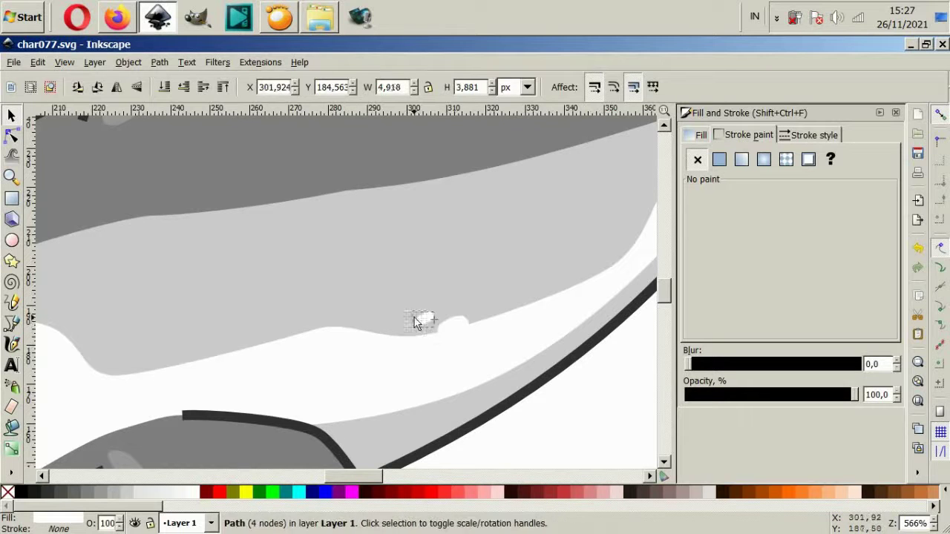
scroll(414, 318, "up", 2)
left_click(463, 327)
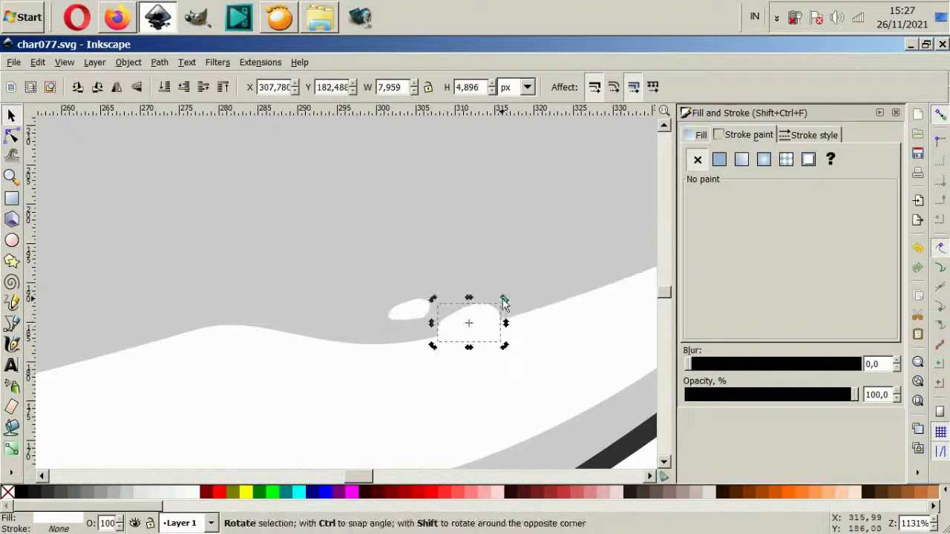
scroll(488, 334, "down", 3)
Move the white highlight pair onto the back and place a copy behind the head.
left_click(563, 430)
scroll(541, 407, "down", 4)
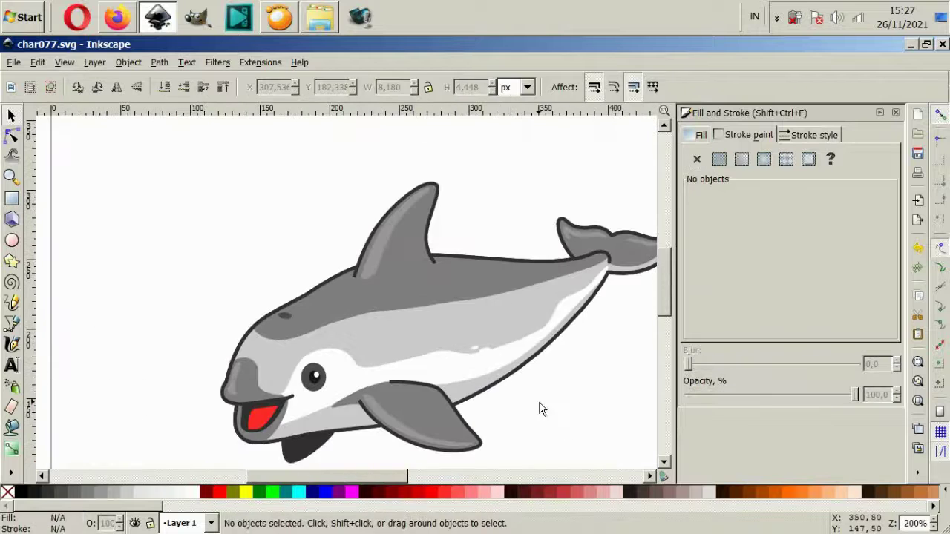
scroll(509, 361, "up", 4)
left_click(538, 384)
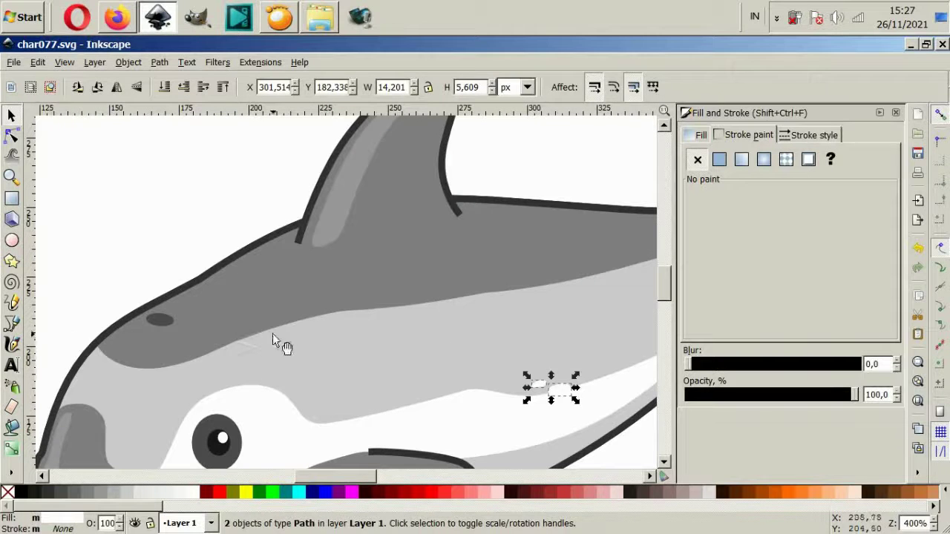
mouse_move(569, 398)
left_mouse_down()
mouse_move(534, 240)
mouse_move(572, 250)
left_mouse_up()
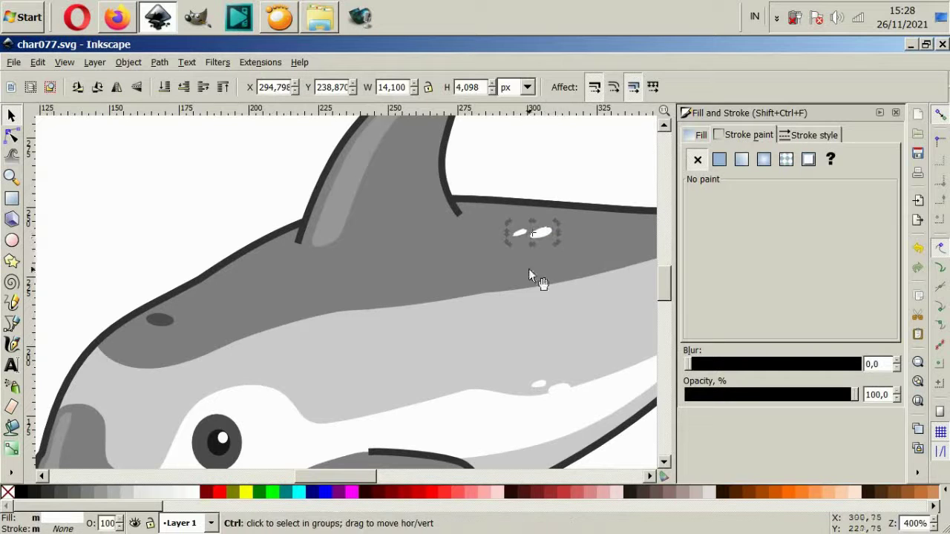
key("ctrl+v")
left_click_drag(303, 297, 208, 313)
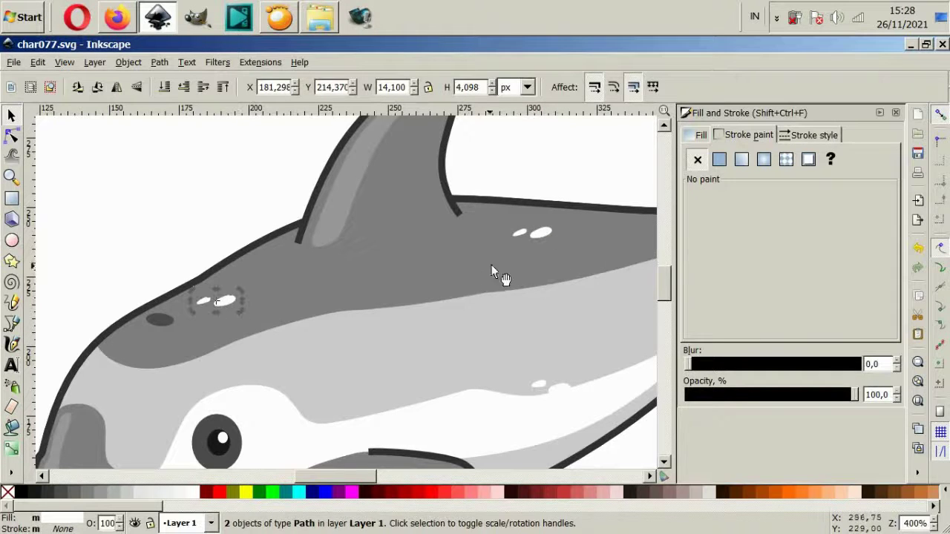
Recolour the back highlight pairs in shades of grey from the palette.
left_click(519, 233, "shift")
left_click(541, 233)
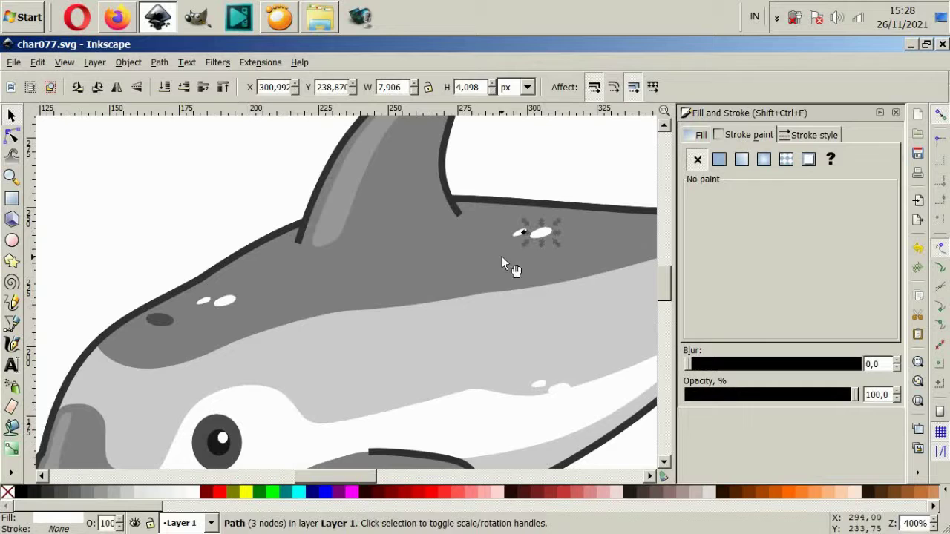
left_click(203, 302, "shift")
left_click(89, 492)
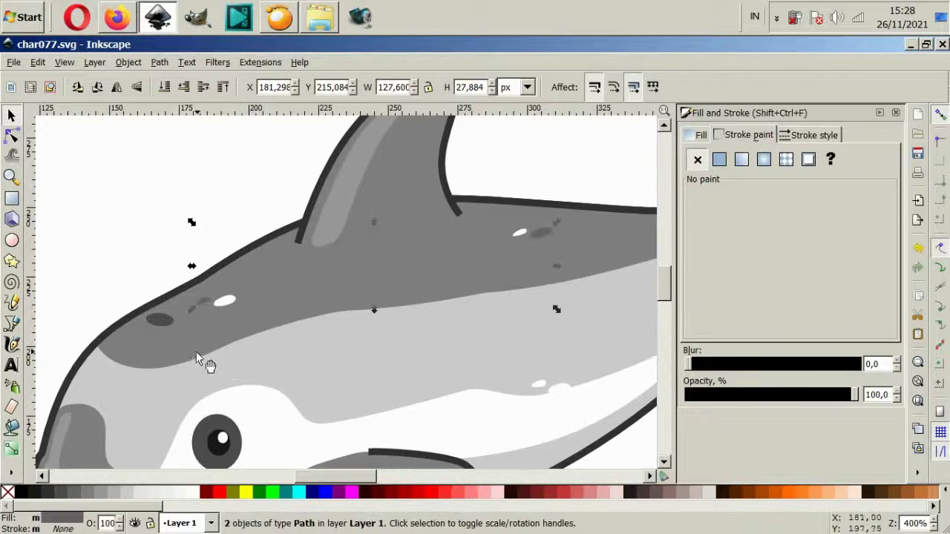
left_click(223, 301)
left_click(520, 233, "shift")
left_click(95, 499)
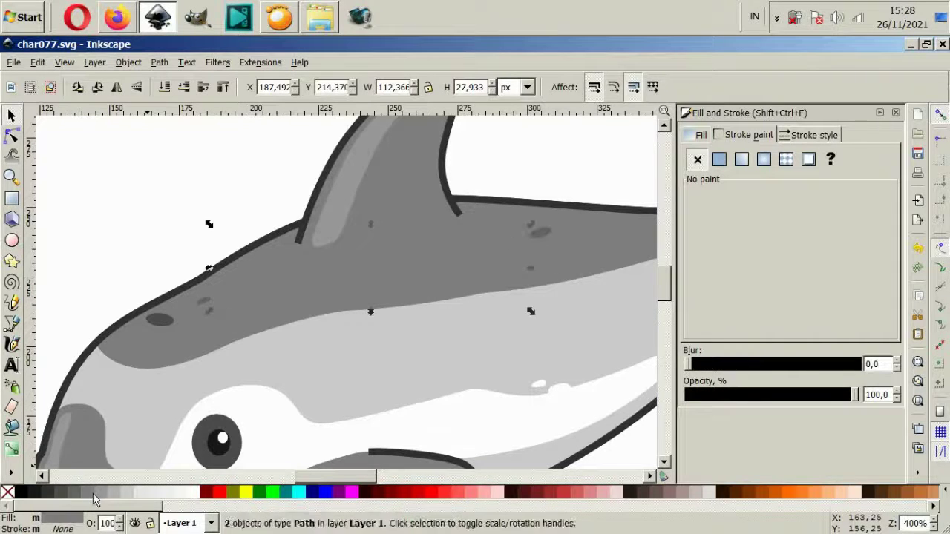
Make the tiny highlight on the belly stripe light grey.
key("Escape")
scroll(378, 334, "down", 4)
scroll(416, 334, "up", 4)
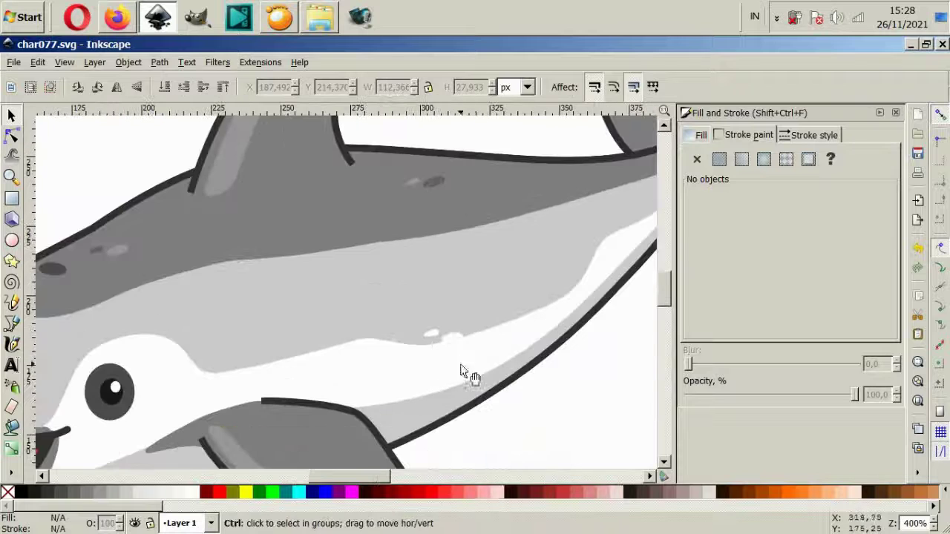
left_click(434, 335)
left_click(122, 492)
Recolour the small highlight on the belly stripe light grey.
key("Escape")
scroll(484, 352, "down", 2)
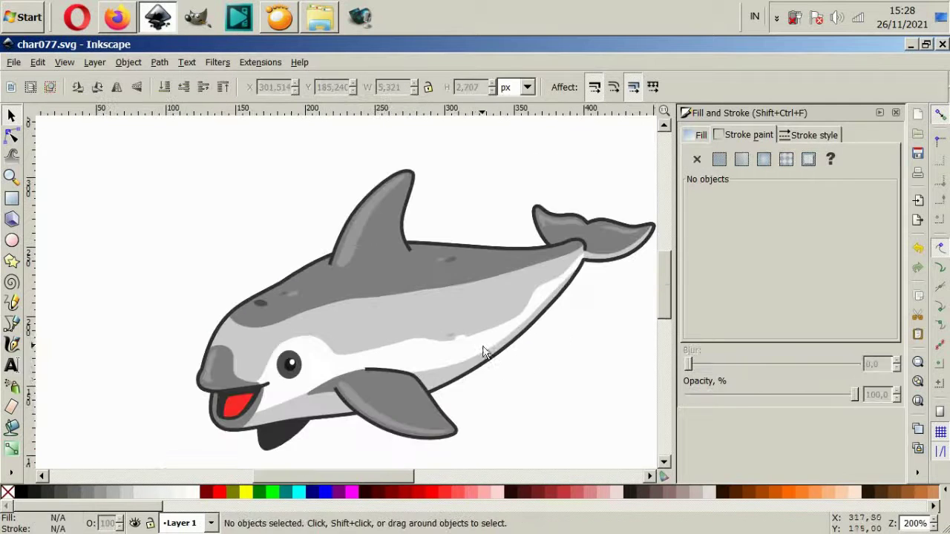
scroll(364, 424, "up", 2)
left_click(553, 315)
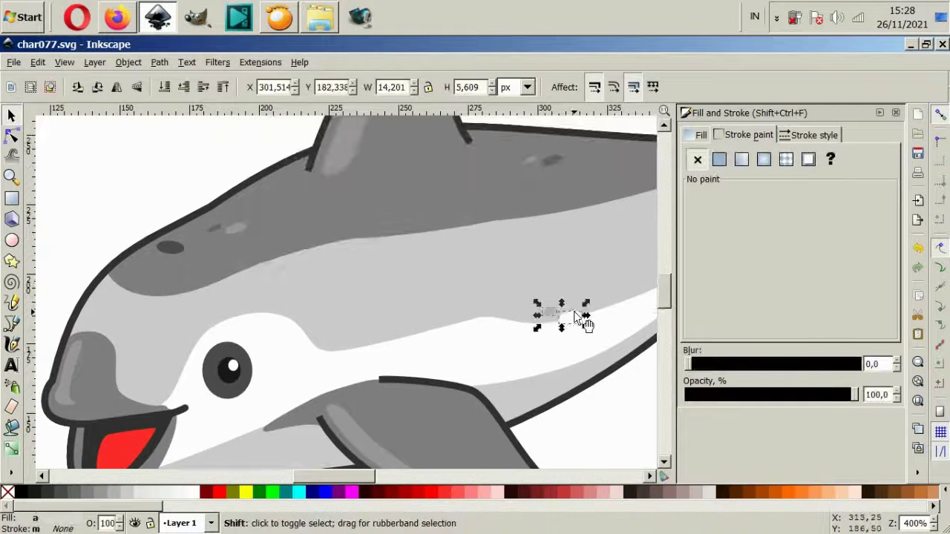
left_click(573, 315)
left_click(124, 488)
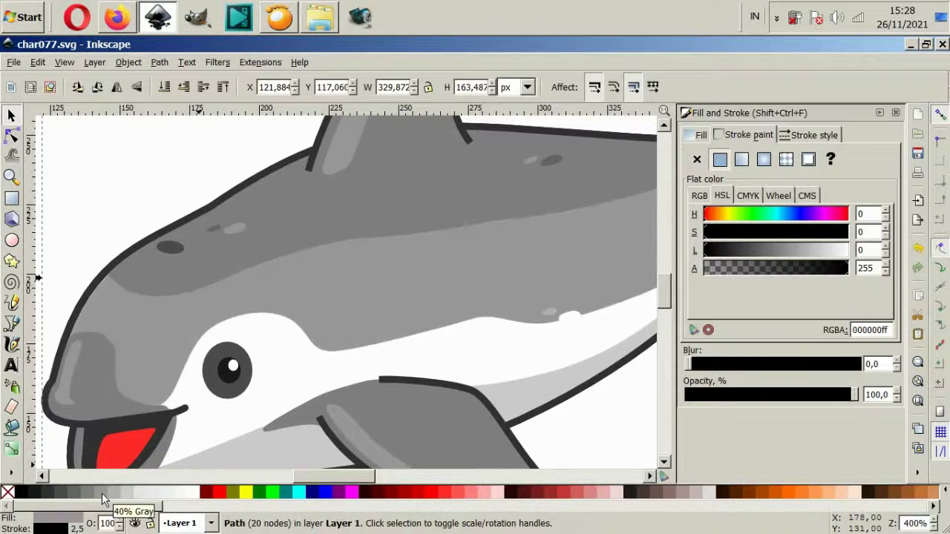
key("Escape")
Duplicate the grey-and-white highlight pair and move the copy behind the eye.
scroll(405, 314, "down", 4)
scroll(346, 282, "up", 1)
scroll(328, 327, "up", 2)
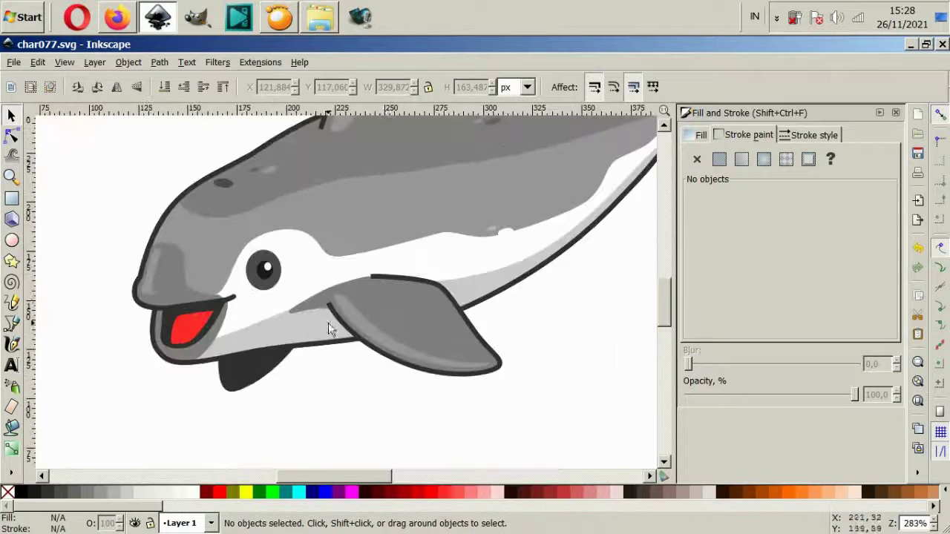
scroll(328, 327, "down", 3)
scroll(392, 273, "up", 4)
left_click(371, 259)
left_click(397, 264, "shift")
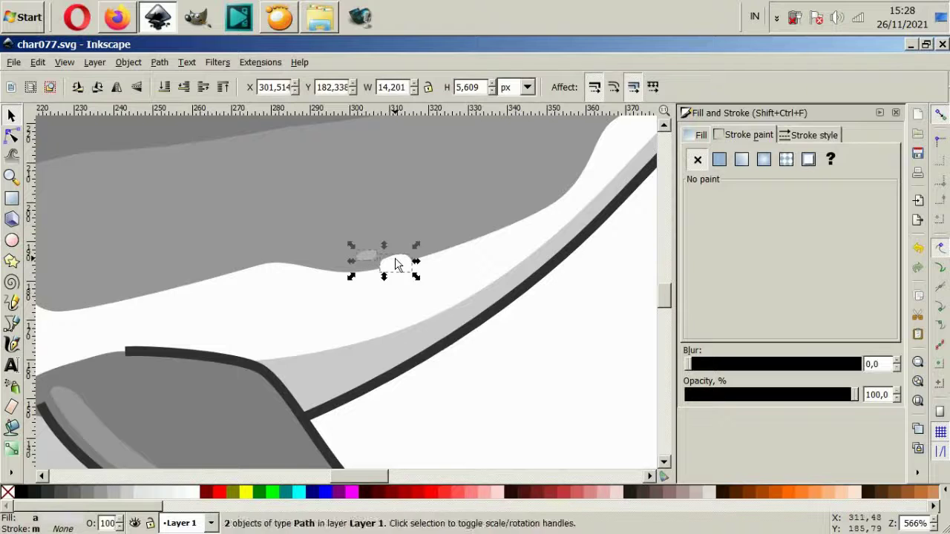
key("ctrl+d")
mouse_move(397, 265)
left_mouse_down()
mouse_move(275, 265)
mouse_move(120, 236)
left_mouse_up()
Set the white spot on the white patch's top edge and nudge the grey spot alongside.
scroll(121, 237, "left", 3)
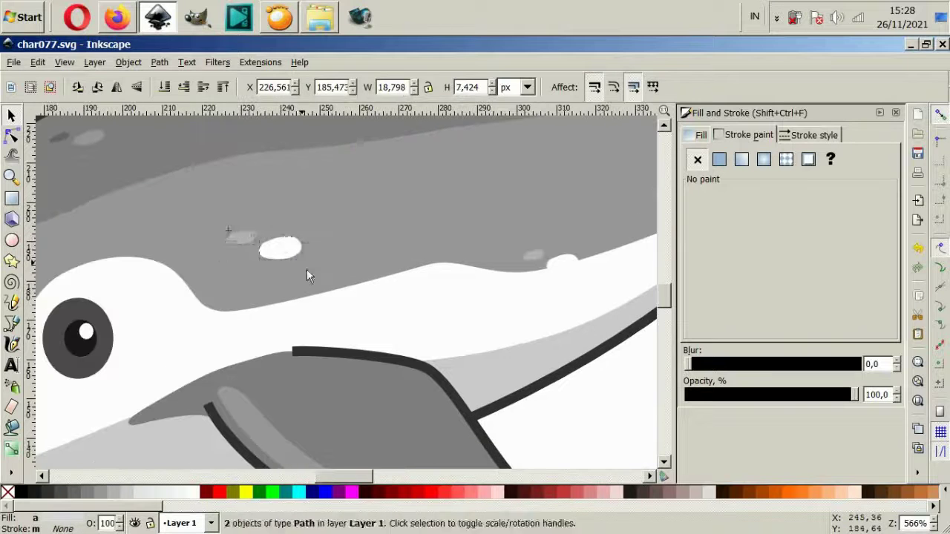
mouse_move(306, 275)
left_mouse_down()
mouse_move(187, 272)
mouse_move(235, 285)
mouse_move(220, 279)
left_mouse_up()
left_click(201, 245)
left_click(216, 286, "alt+shift")
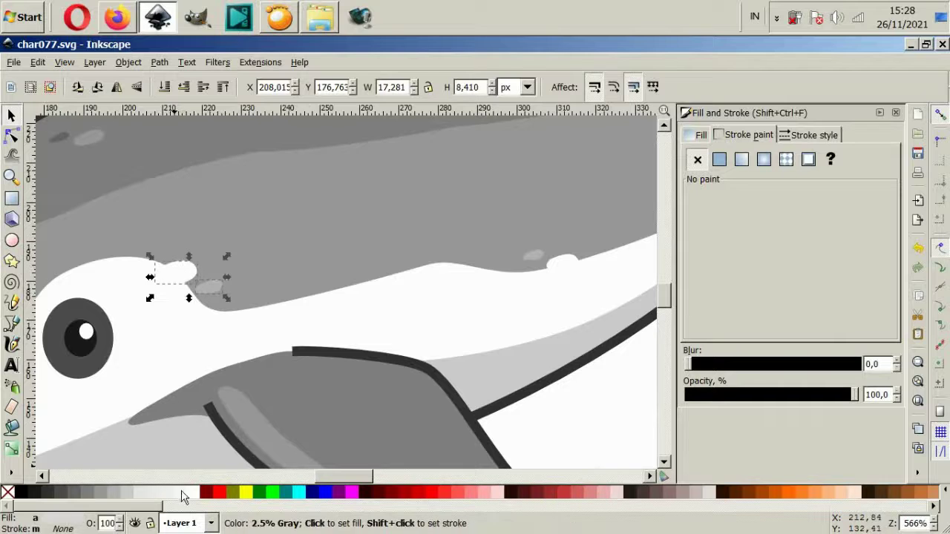
key("Escape")
scroll(290, 318, "down", 4)
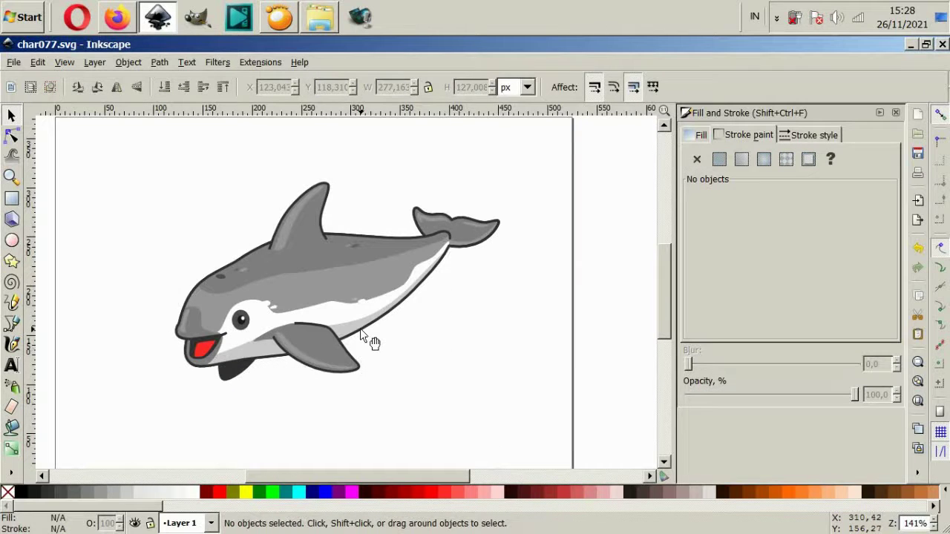
scroll(236, 331, "up", 4)
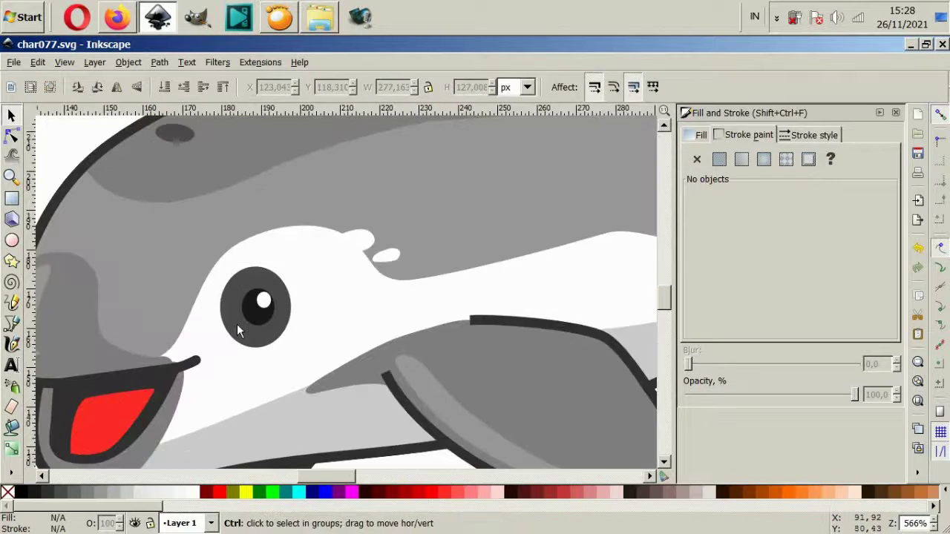
Narrow and tilt the white bump behind the eye, then shrink and reposition the white spot.
left_click(358, 240)
scroll(377, 233, "up", 1)
mouse_move(377, 232)
left_mouse_down()
mouse_move(368, 239)
mouse_move(385, 222)
left_mouse_up()
left_click(368, 239)
left_click_drag(391, 269, 395, 239)
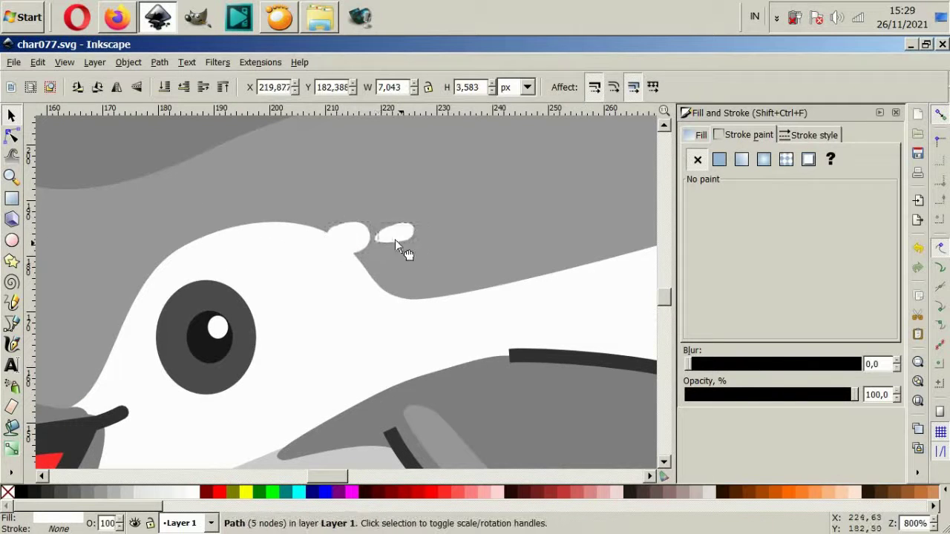
mouse_move(312, 236)
left_mouse_down()
mouse_move(378, 221)
mouse_move(384, 209)
left_mouse_up()
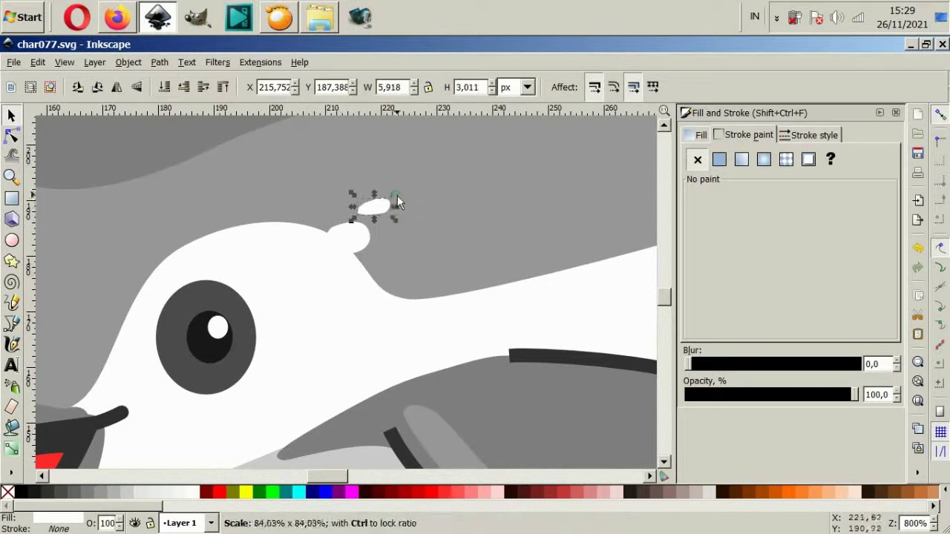
scroll(385, 209, "up", 4)
Draw a small closed Bezier spot beside the bump with grey fill and no stroke.
left_click(12, 323)
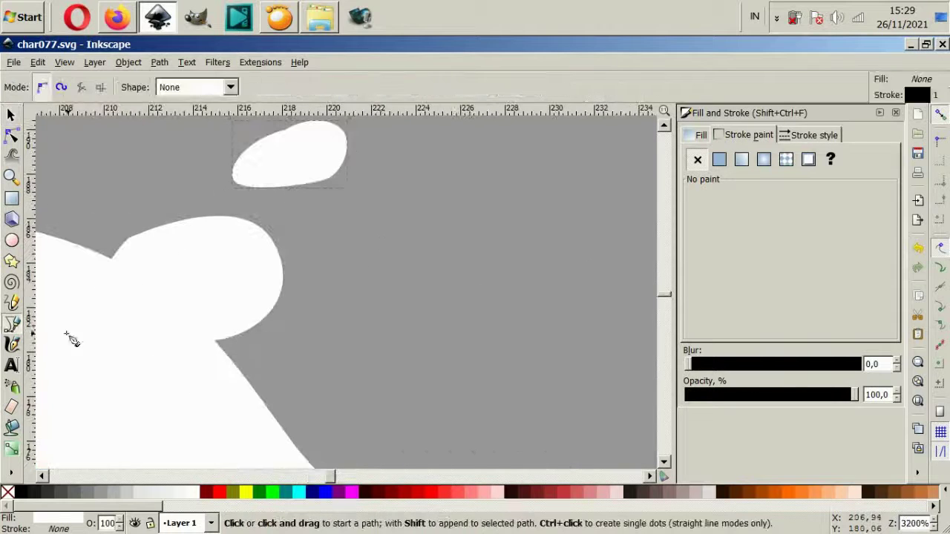
left_click(384, 284)
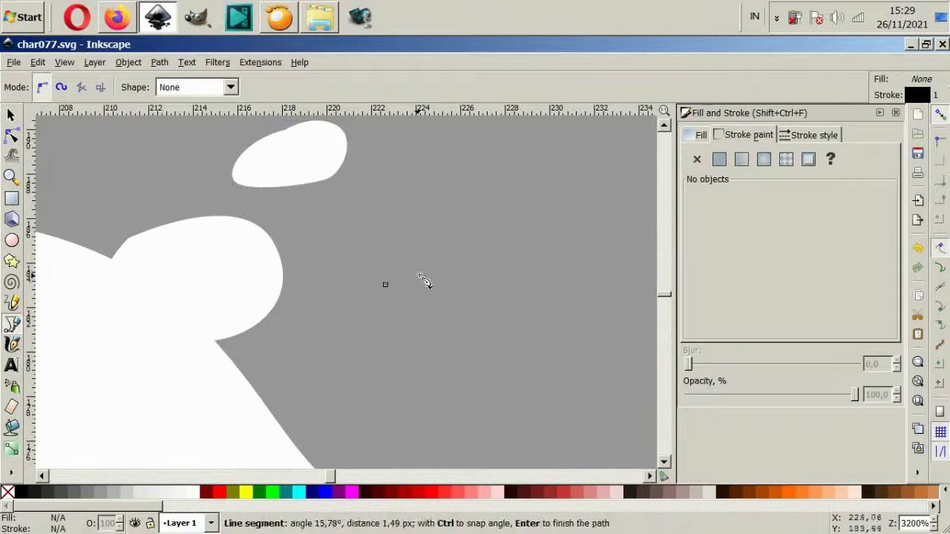
left_click_drag(425, 311, 456, 304)
left_click_drag(385, 285, 409, 259)
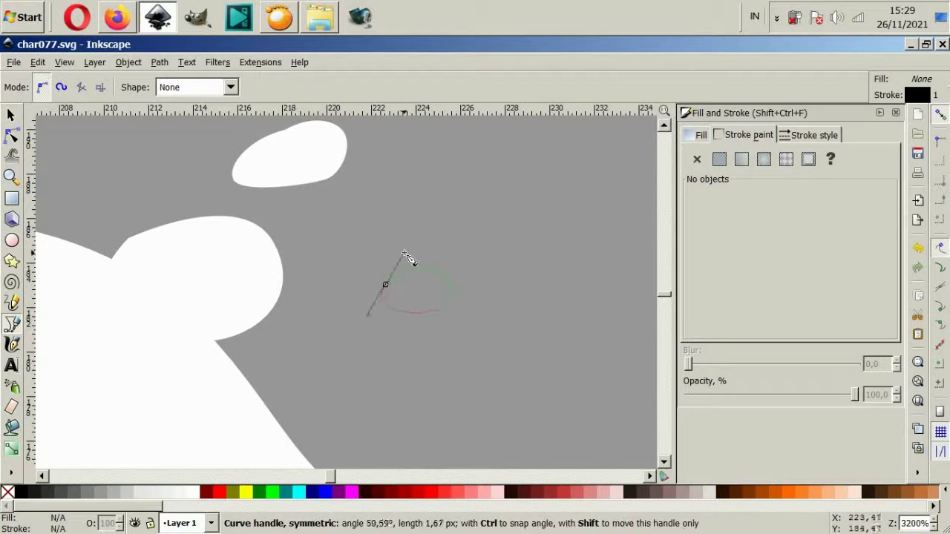
left_click(123, 486)
left_click(697, 159)
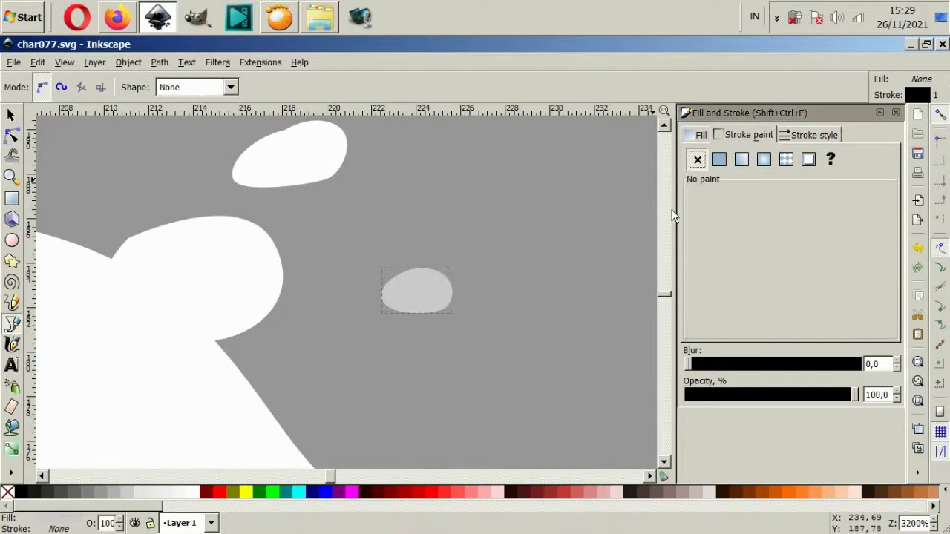
left_click(101, 493)
Return to the selector and zoom out to view the whole porpoise.
key("s")
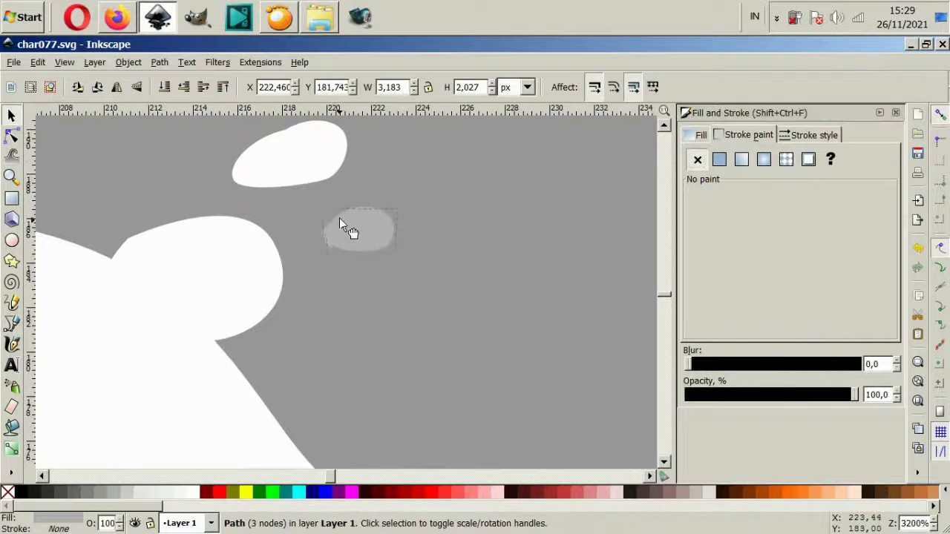
scroll(349, 237, "down", 8)
key("5")
scroll(356, 360, "up", 1)
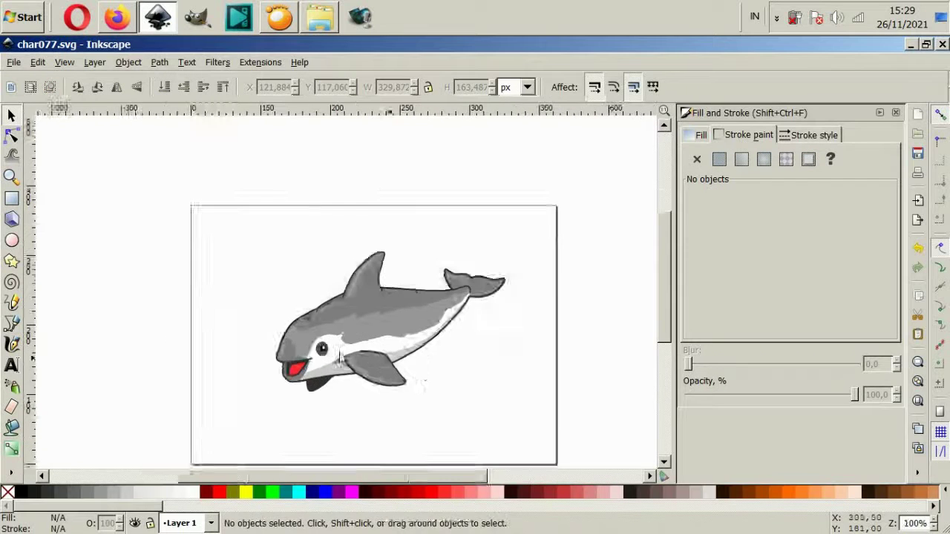
scroll(334, 359, "up", 2)
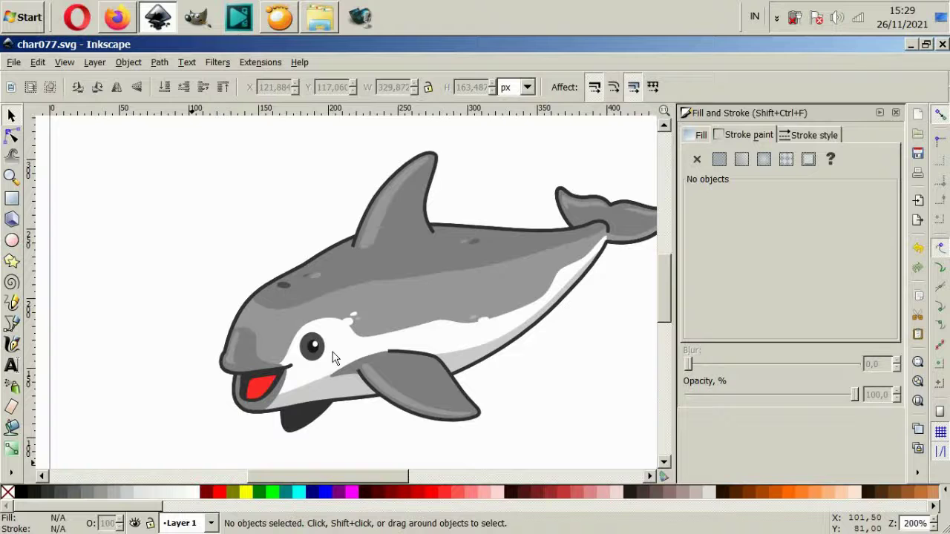
Drag the belly outline's lower-jaw node downward so the curve dips beneath the red mouth.
scroll(304, 397, "up", 2)
left_click(301, 392, "ctrl")
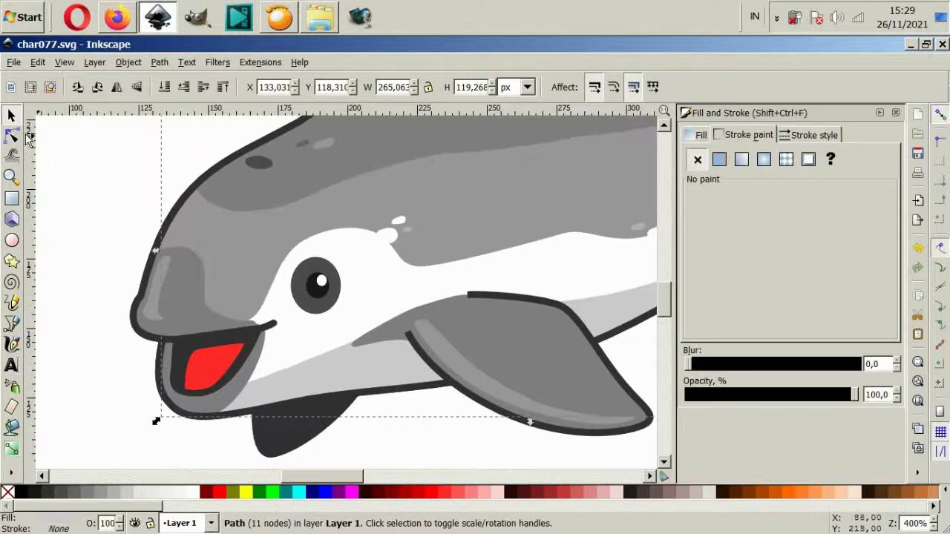
key("n")
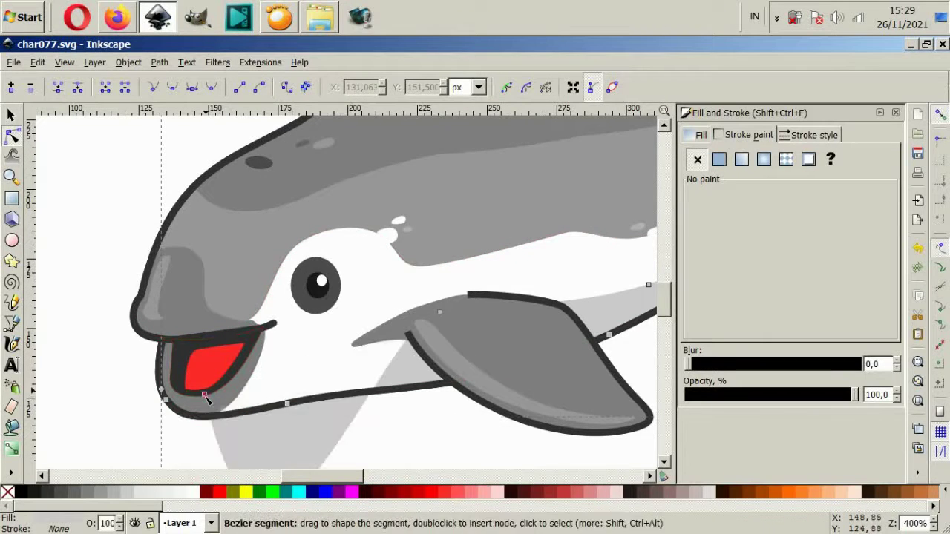
left_click_drag(205, 394, 207, 420)
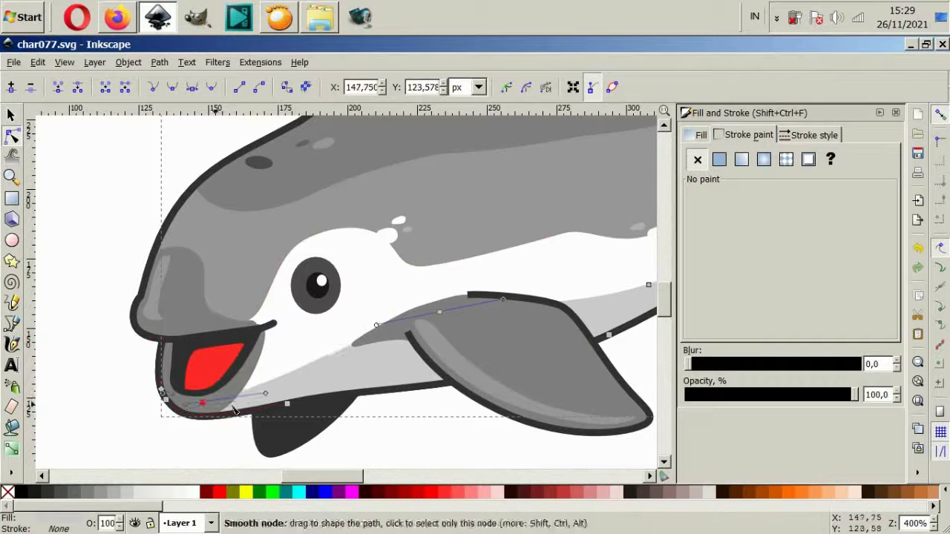
left_click(394, 423)
scroll(383, 423, "down", 3, "ctrl")
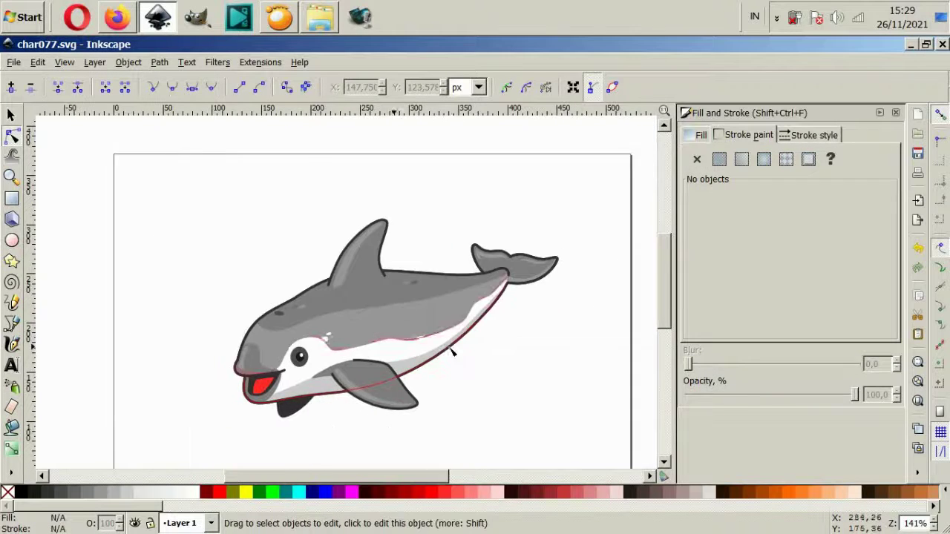
scroll(562, 311, "up", 2, "ctrl")
Move the small white body speck toward the tail, onto the belly edge.
key("s")
left_click(213, 374, "ctrl")
scroll(222, 367, "up", 2, "ctrl")
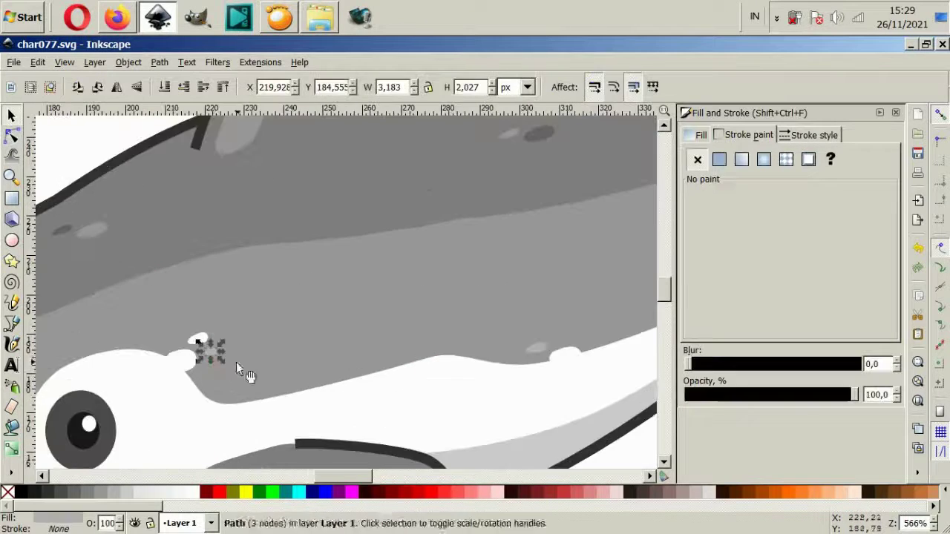
scroll(464, 297, "right", 5)
scroll(281, 291, "left", 5)
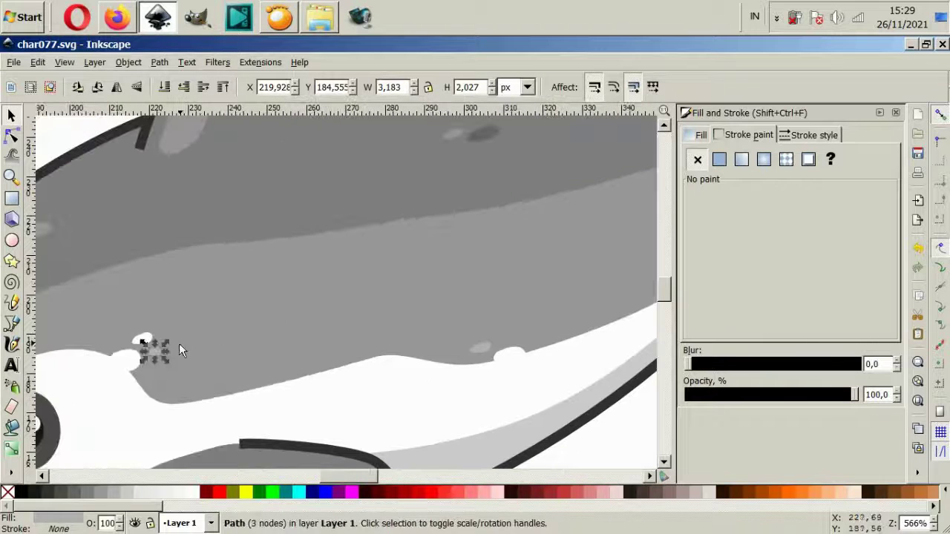
mouse_move(597, 260)
left_mouse_down()
mouse_move(567, 233)
mouse_move(610, 189)
left_mouse_up()
scroll(610, 188, "up", 1, "ctrl")
left_click(607, 195)
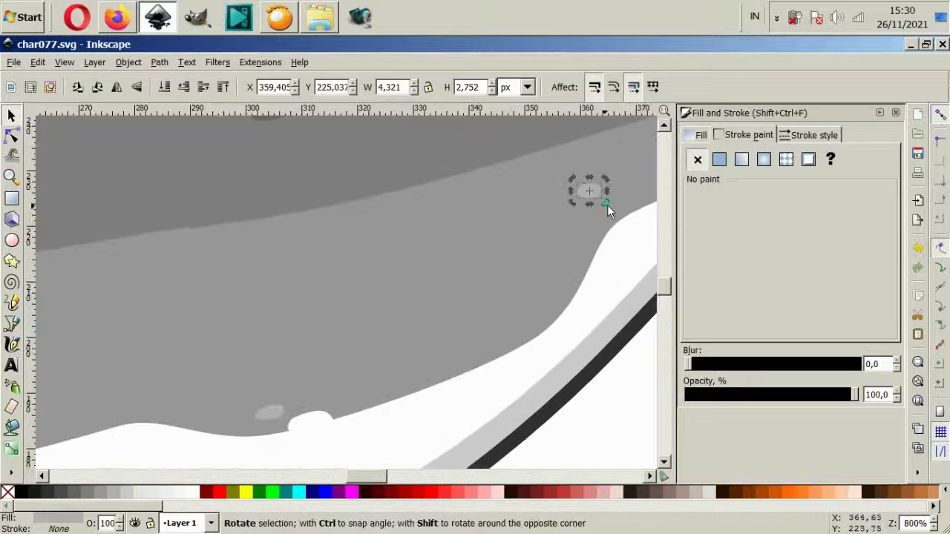
left_click(541, 255)
key("5")
key("Escape")
Place two white highlight blobs on the flipper and duplicate one.
scroll(494, 291, "up", 2)
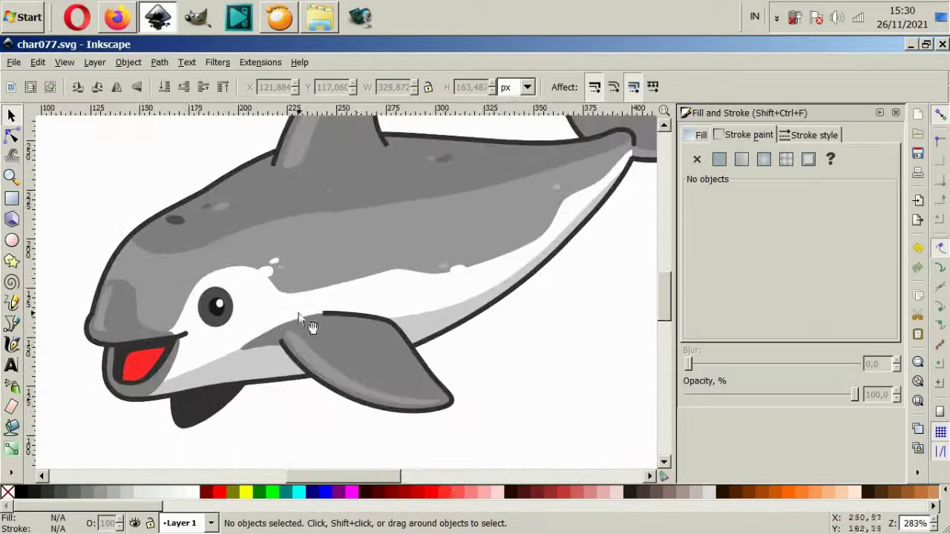
scroll(298, 317, "up", 2)
mouse_move(282, 264)
left_mouse_down()
mouse_move(262, 268)
mouse_move(417, 390)
mouse_move(474, 403)
left_mouse_up()
left_click(259, 251)
scroll(473, 402, "up", 2)
mouse_move(472, 240)
left_mouse_down()
mouse_move(402, 264)
mouse_move(492, 301)
mouse_move(483, 293)
left_mouse_up()
key("ctrl+d")
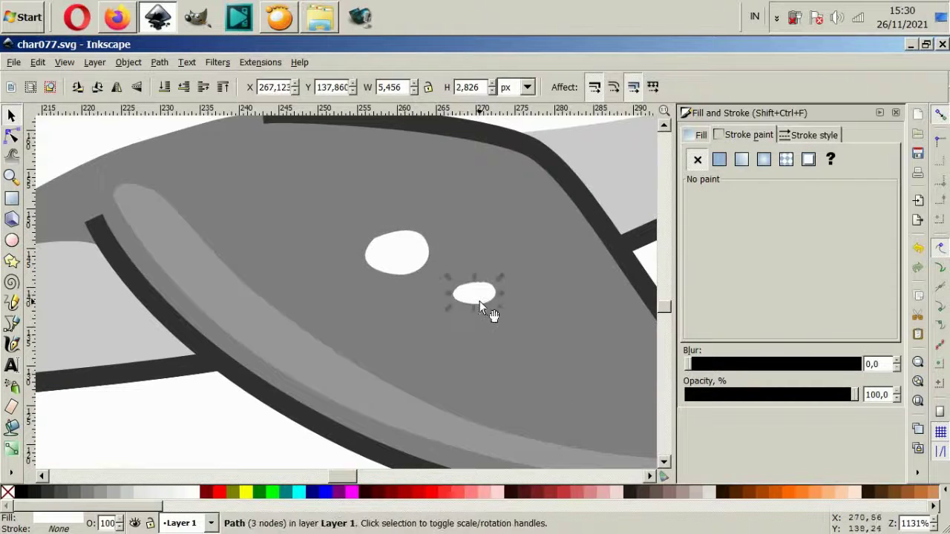
Recolour both flipper highlight blobs from white to light grey (20% Gray).
key("shift+Tab")
left_click(118, 498)
key("Tab")
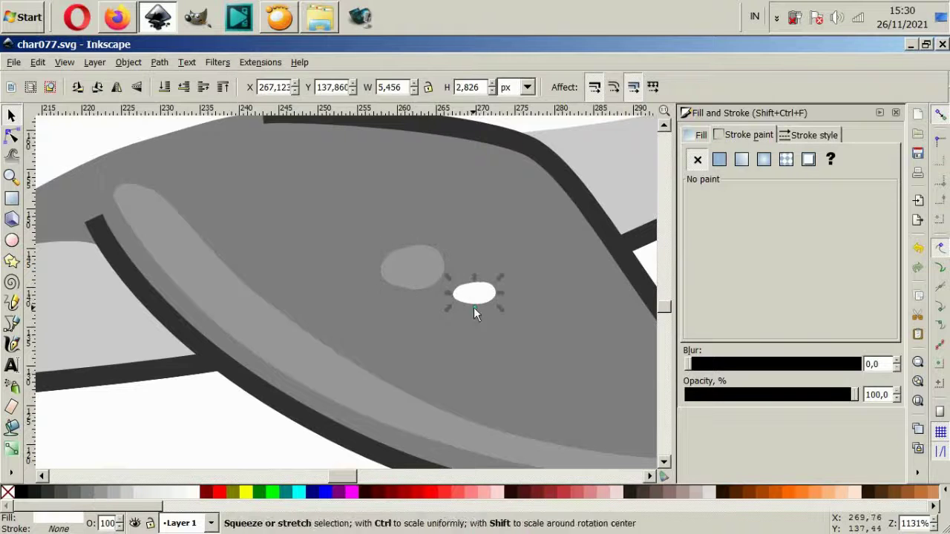
left_click(74, 494)
key("Escape")
Move the dark flipper speck down and left, and give it a lighter grey fill.
key("1")
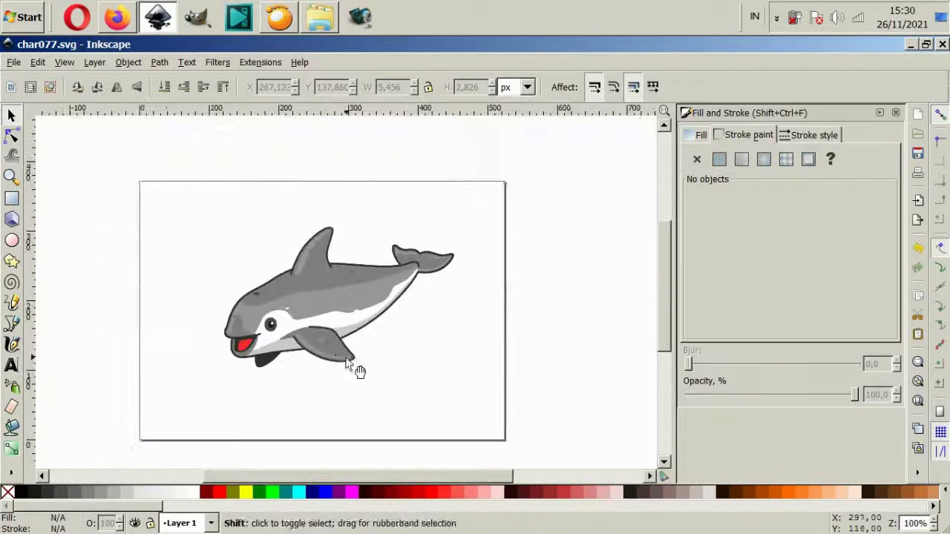
scroll(302, 360, "up", 4)
left_click(337, 400, "ctrl")
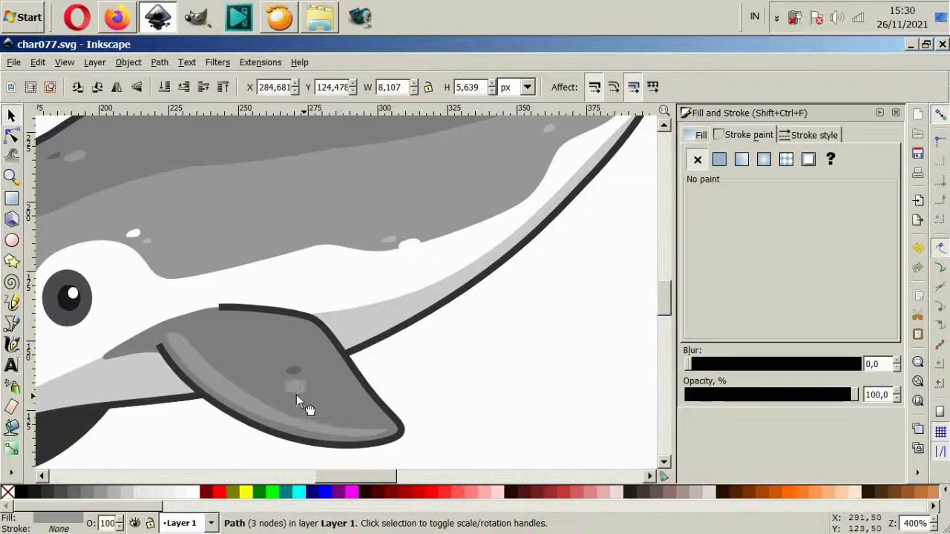
left_click(289, 382, "ctrl")
scroll(289, 382, "up", 2)
left_click_drag(311, 355, 292, 377)
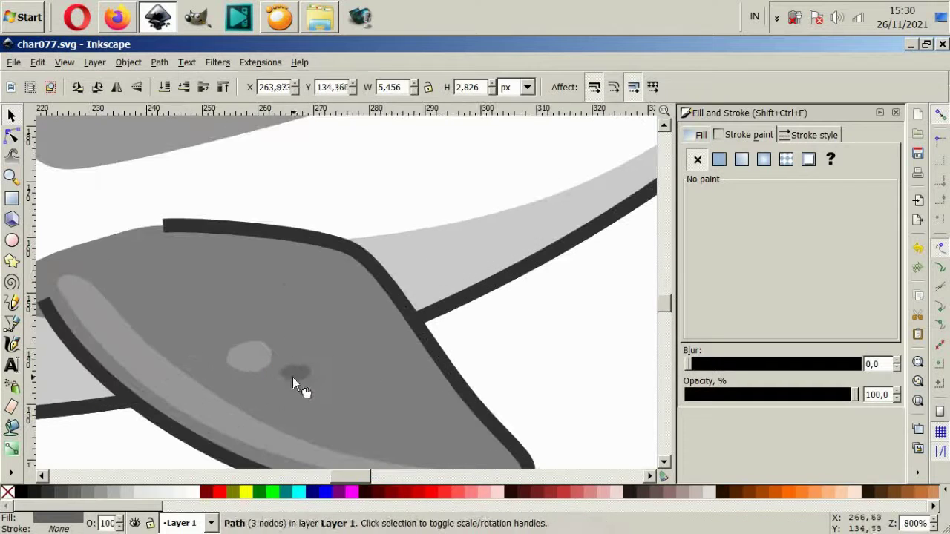
left_click(115, 493)
left_click(104, 489)
Move a speck up to the flipper tip and colour it mid grey (50% Gray).
scroll(293, 374, "up", 2)
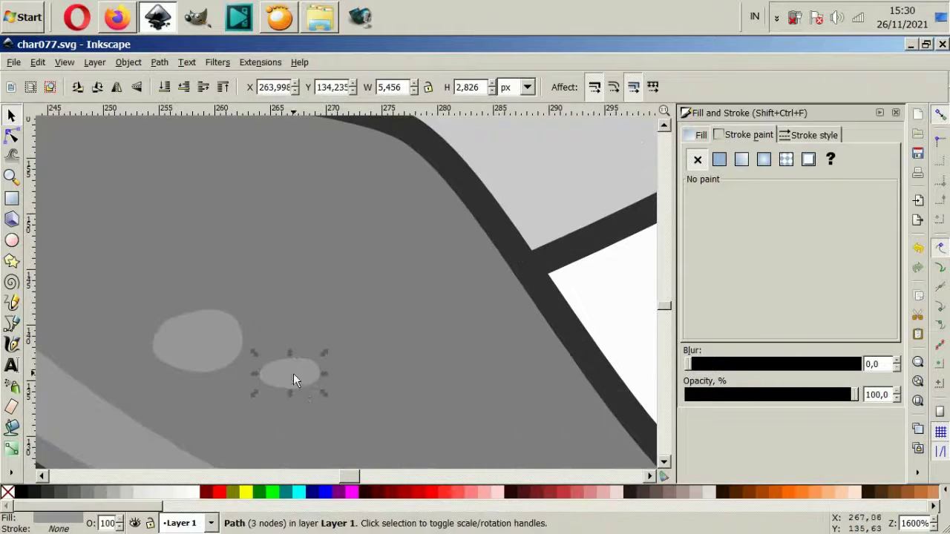
mouse_move(306, 369)
left_mouse_down()
mouse_move(337, 293)
mouse_move(344, 202)
left_mouse_up()
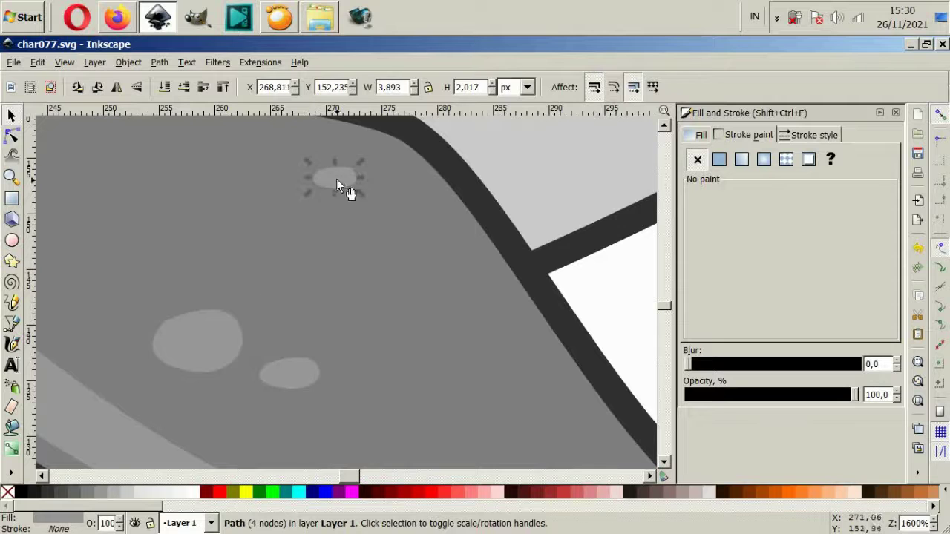
left_click(85, 493)
scroll(193, 364, "down", 3)
scroll(193, 363, "up", 2)
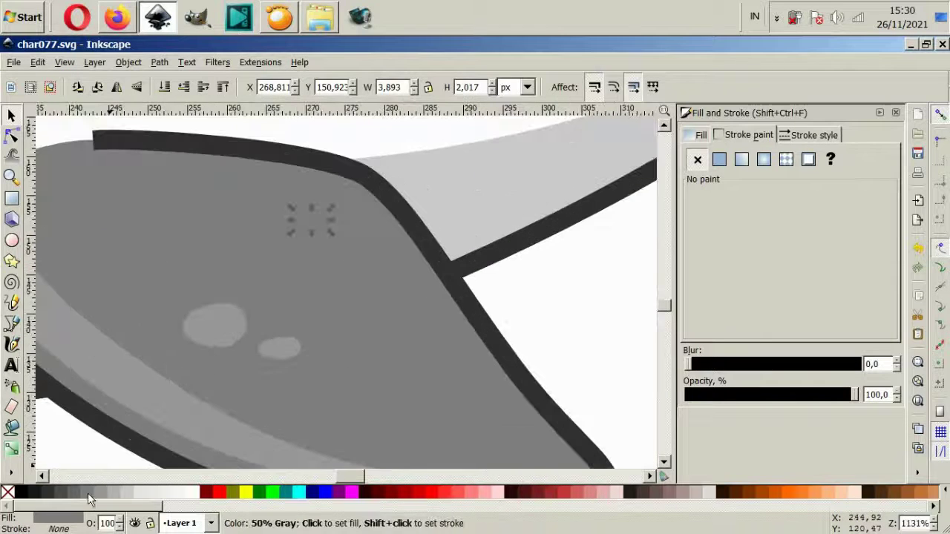
left_click(89, 492)
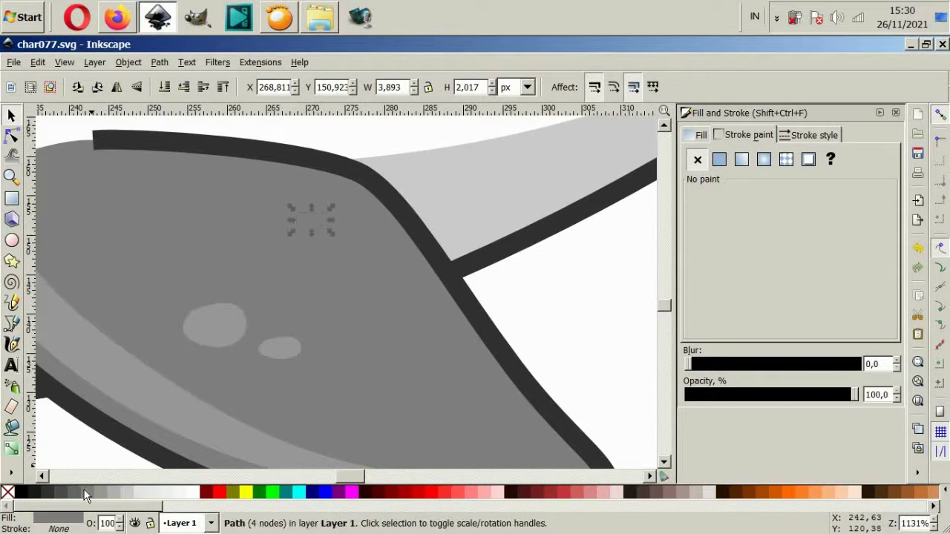
key("Escape")
Nudge a small dark speck into place on the dolphin's back.
scroll(383, 345, "down", 3)
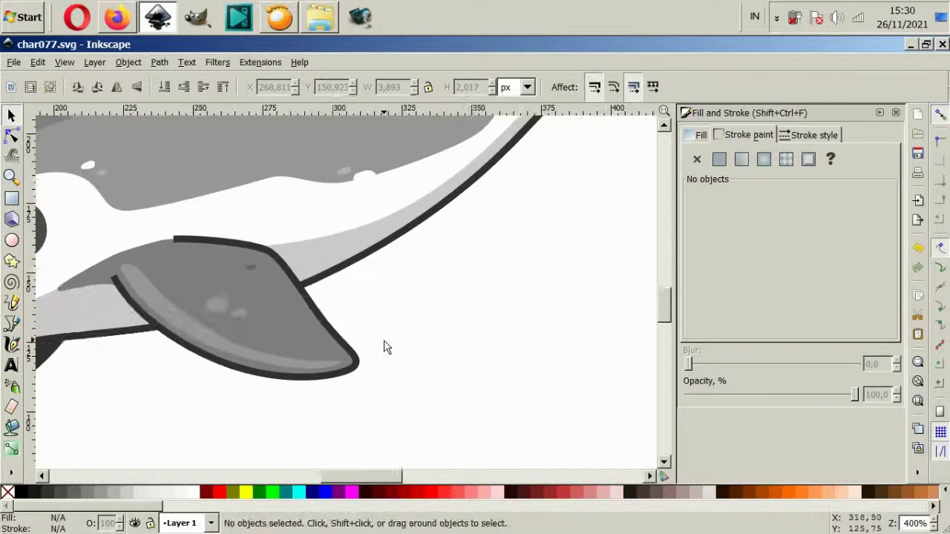
scroll(452, 286, "down", 2)
scroll(542, 226, "up", 1)
scroll(309, 223, "up", 2)
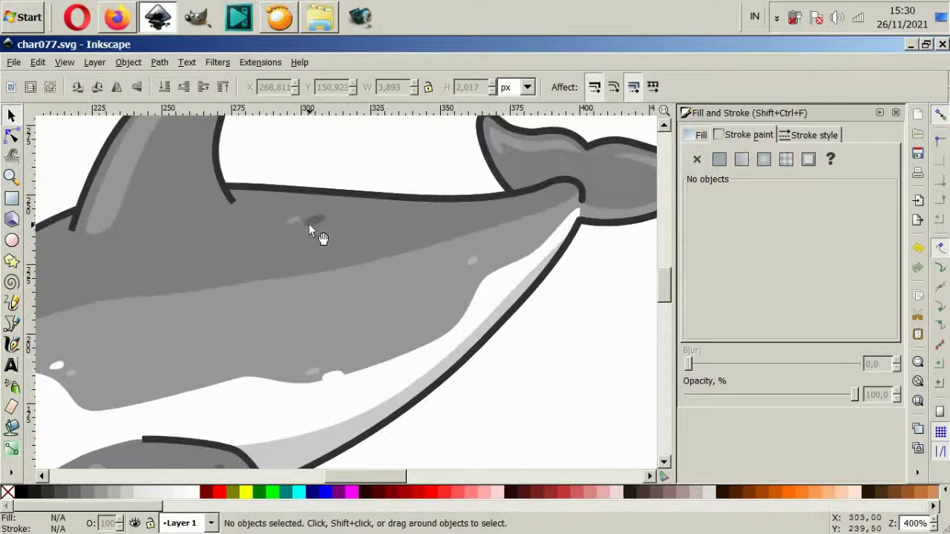
left_click_drag(342, 238, 371, 223)
key("Escape")
scroll(407, 291, "down", 2)
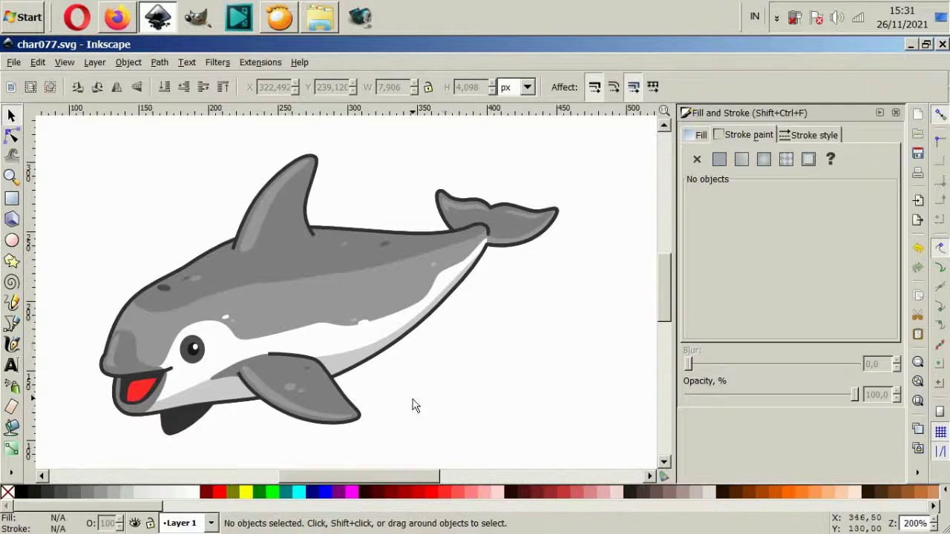
Shift the white speck onto the belly edge and a light speck rightward along the body.
scroll(275, 321, "down", 4)
scroll(275, 320, "up", 2)
scroll(311, 330, "up", 4)
scroll(290, 334, "up", 2)
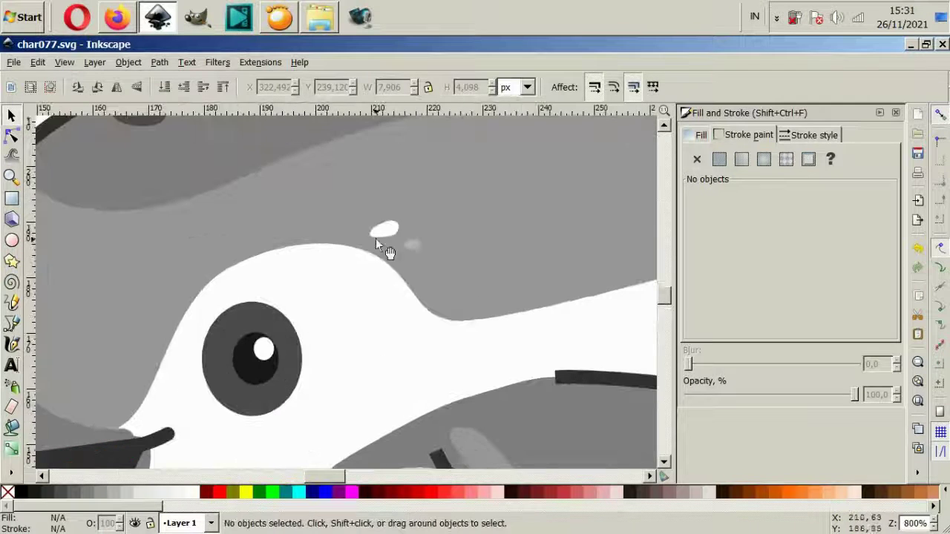
mouse_move(375, 238)
left_mouse_down()
mouse_move(354, 252)
mouse_move(381, 253)
left_mouse_up()
left_click(356, 256)
scroll(409, 365, "down", 3)
scroll(401, 350, "down", 3)
key("Escape")
scroll(382, 271, "up", 4)
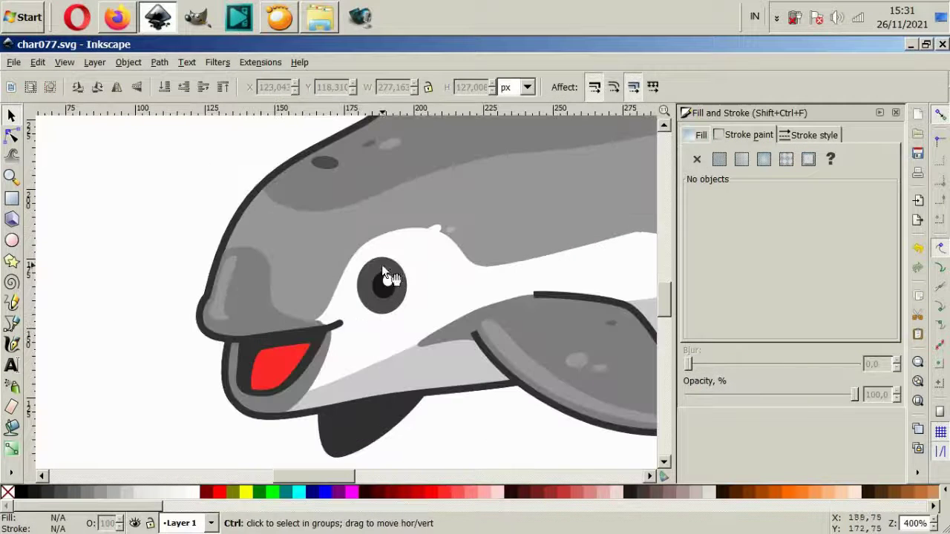
scroll(441, 270, "down", 4)
scroll(395, 257, "up", 4)
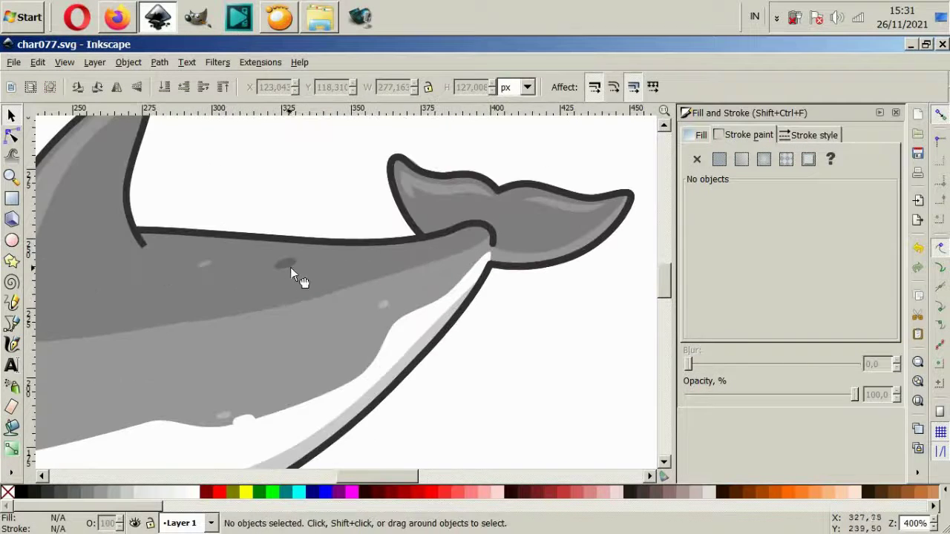
left_click_drag(215, 266, 270, 260)
key("Escape")
Move the light highlight speck onto the tail.
left_click(386, 306)
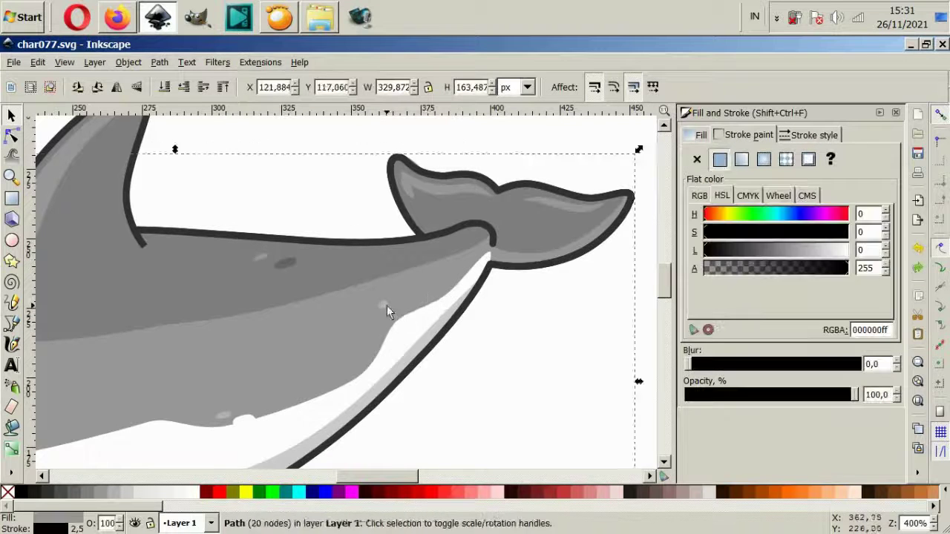
left_click_drag(387, 305, 546, 236)
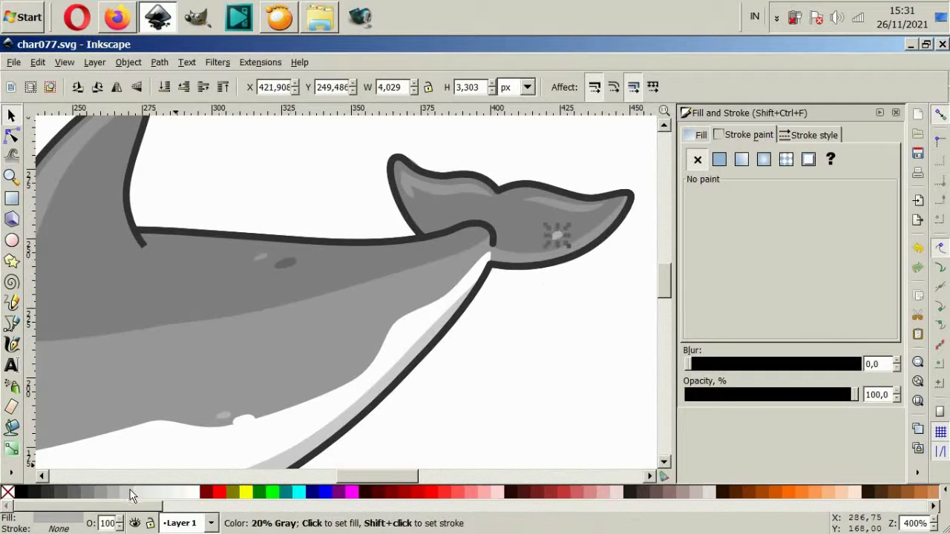
left_click(467, 409)
scroll(425, 401, "down", 4)
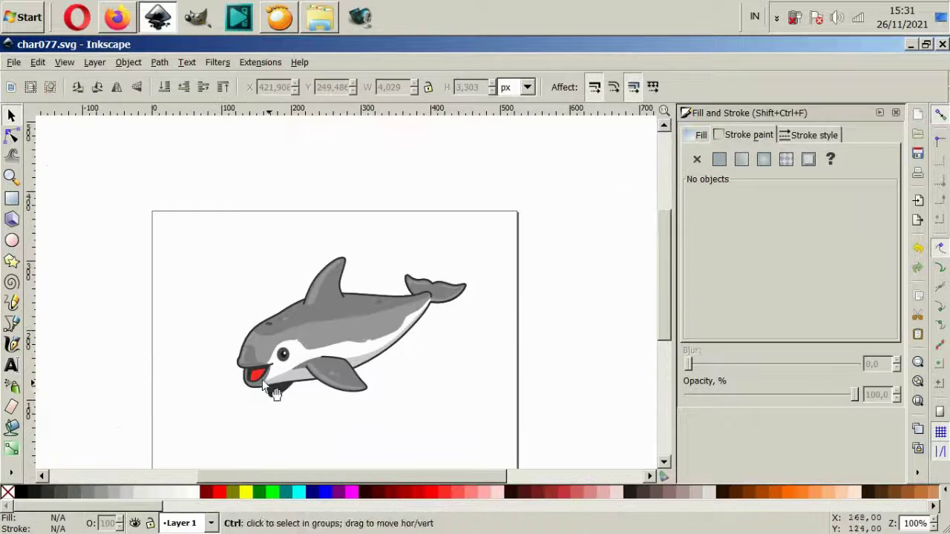
scroll(274, 394, "up", 2)
scroll(312, 284, "up", 2)
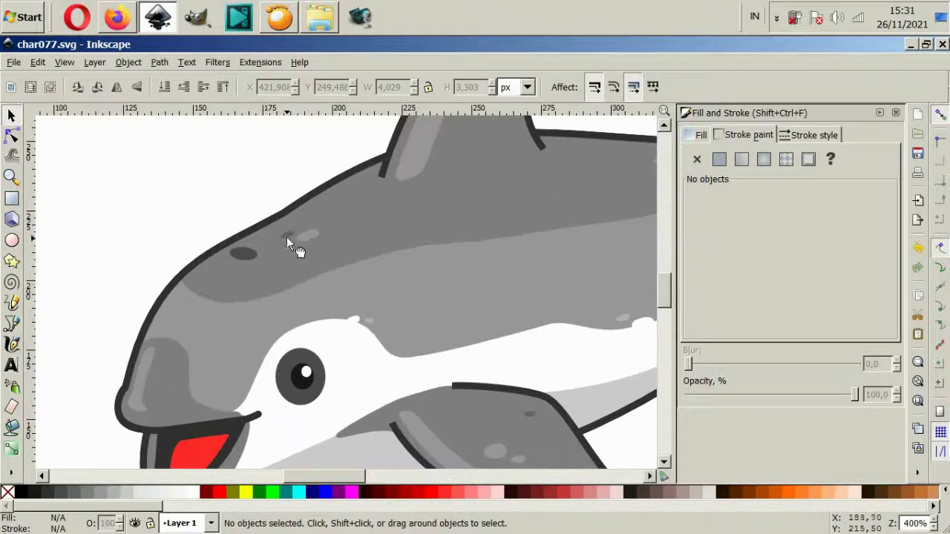
Move a small highlight speckle down onto the dolphin's head.
left_click(359, 182)
left_click_drag(417, 186, 306, 224)
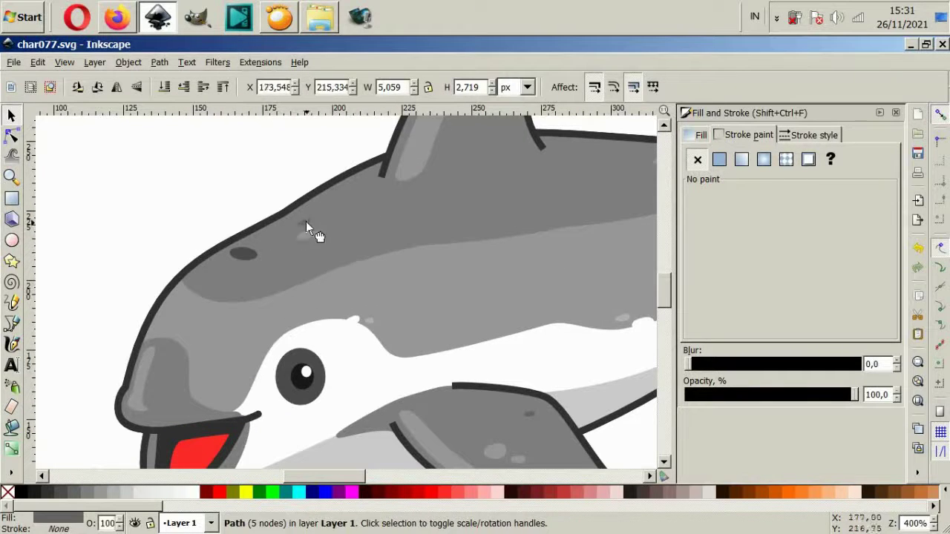
key("Escape")
left_click(328, 223)
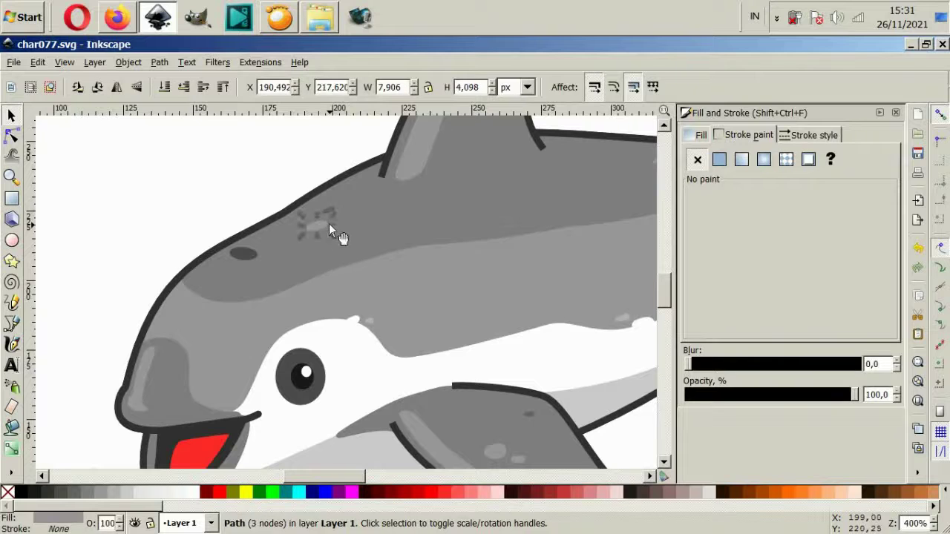
key("Escape")
key("1")
scroll(518, 288, "up", 1)
scroll(320, 279, "up", 2)
Move a speckle near the tail toward the belly edge, trying and undoing a maroon fill.
left_click(234, 284, "ctrl")
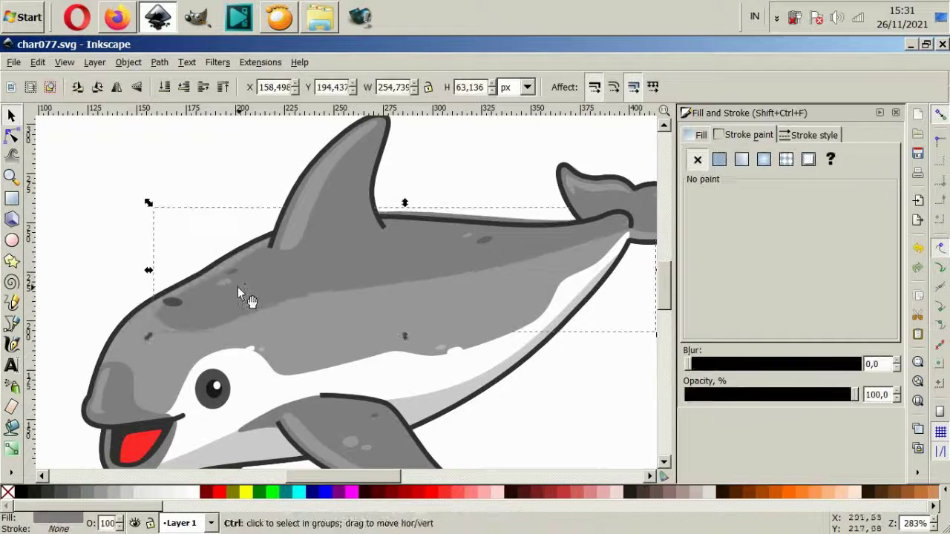
key("Escape")
key("1")
scroll(424, 318, "up", 3)
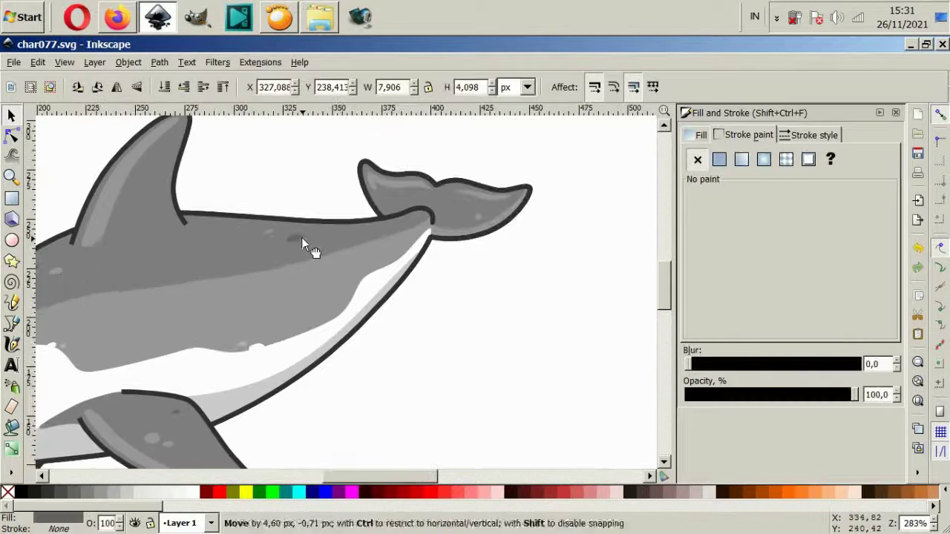
scroll(258, 345, "up", 2)
left_click(249, 345, "ctrl")
left_click_drag(165, 363, 419, 216)
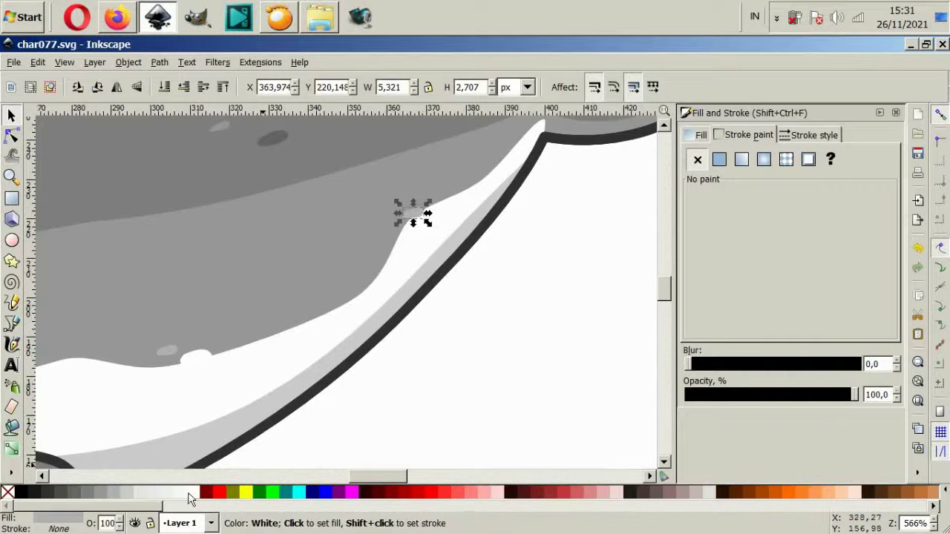
left_click(203, 492)
key("ctrl+z")
key("Escape")
scroll(509, 339, "down", 3)
scroll(466, 364, "up", 1)
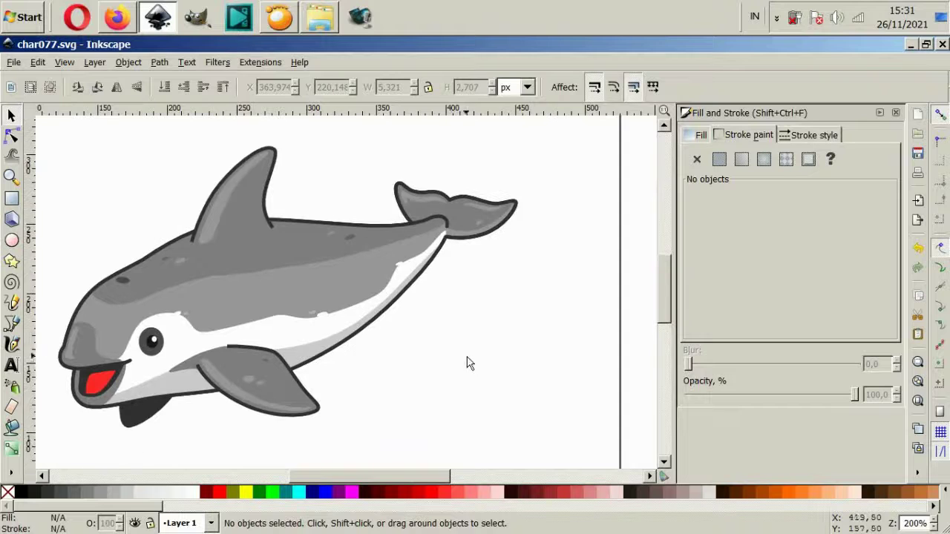
scroll(254, 395, "up", 2)
scroll(229, 333, "up", 2)
Scale down both spots on the front flipper.
left_click(226, 328, "ctrl")
mouse_move(250, 301)
left_mouse_down()
mouse_move(219, 307)
mouse_move(231, 334)
mouse_move(247, 339)
mouse_move(222, 319)
left_mouse_up()
left_click(256, 336)
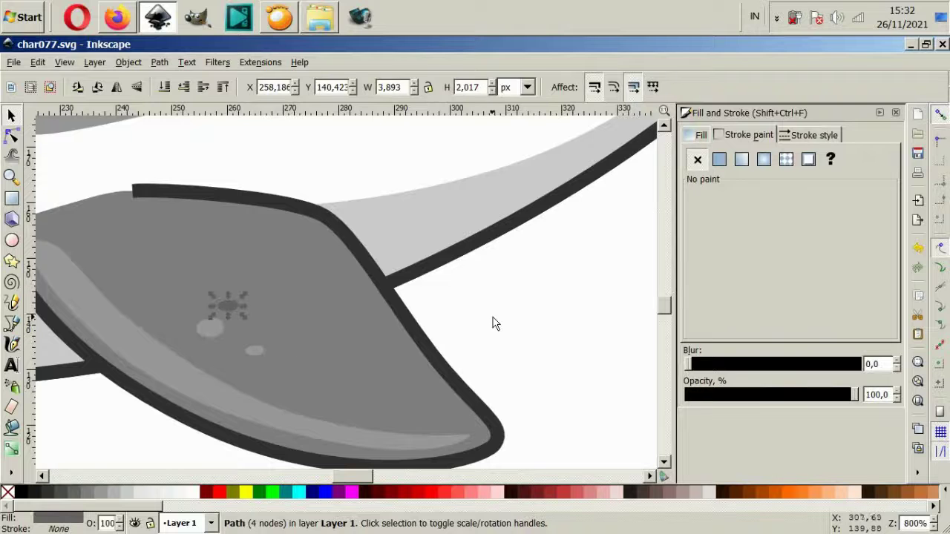
key("Escape")
scroll(543, 348, "down", 4)
scroll(534, 349, "up", 3)
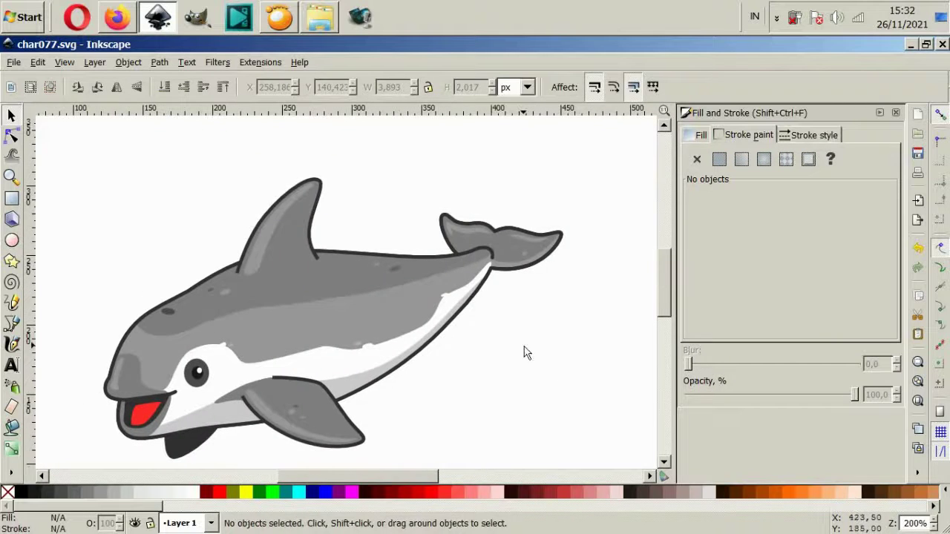
Recolour the dark blowhole spot on the head using the Dropper.
left_click(159, 318, "ctrl")
scroll(159, 318, "up", 2)
left_click(11, 472)
left_click(56, 473)
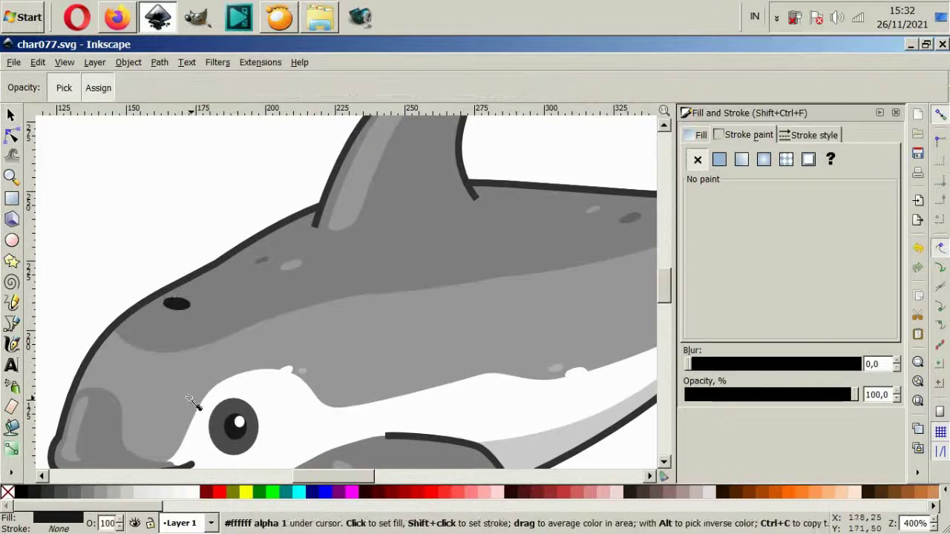
key("s")
key("Escape")
scroll(460, 377, "down", 5)
scroll(408, 307, "up", 1)
scroll(442, 312, "up", 1)
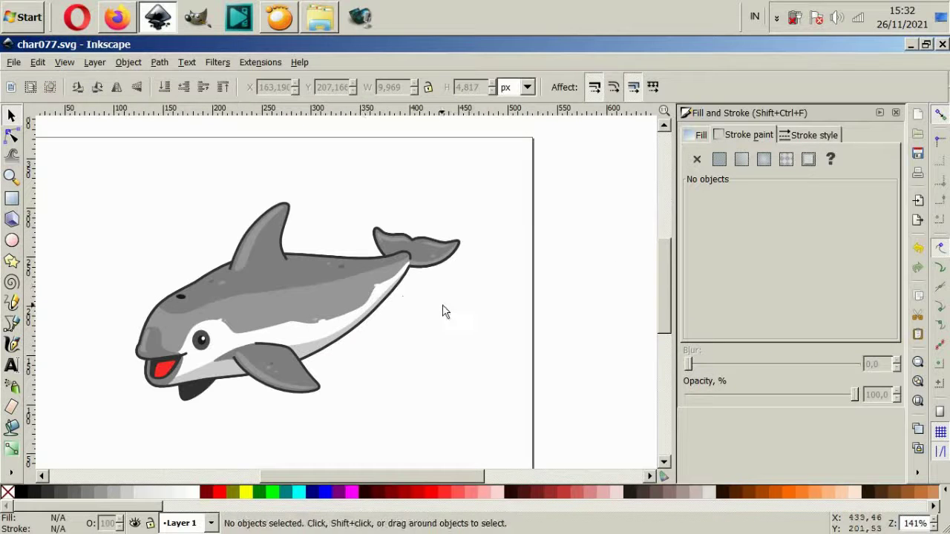
scroll(199, 386, "left", 2)
Select the red mouth and make a first, abandoned attempt at an inner Bezier shape.
scroll(303, 401, "down", 2)
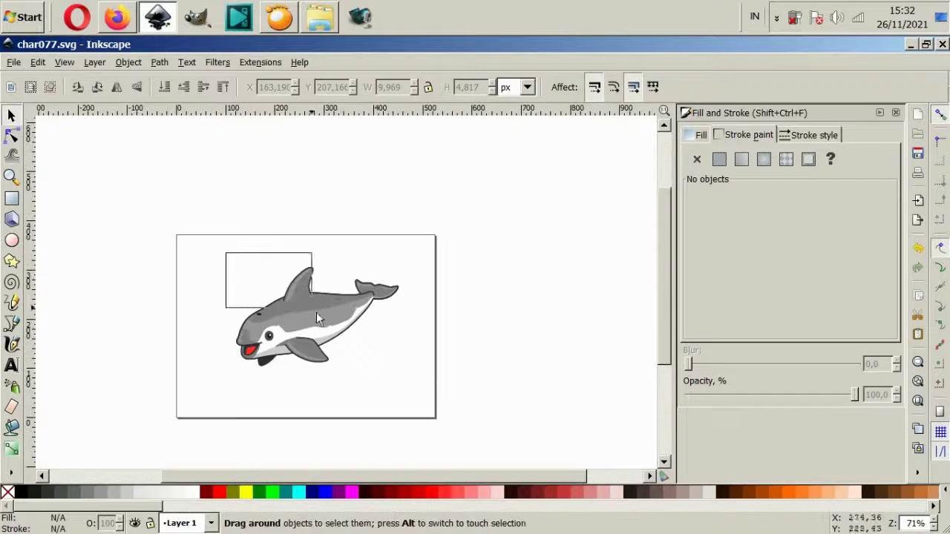
left_click_drag(225, 253, 414, 416)
scroll(248, 371, "up", 8)
left_click(256, 304, "ctrl")
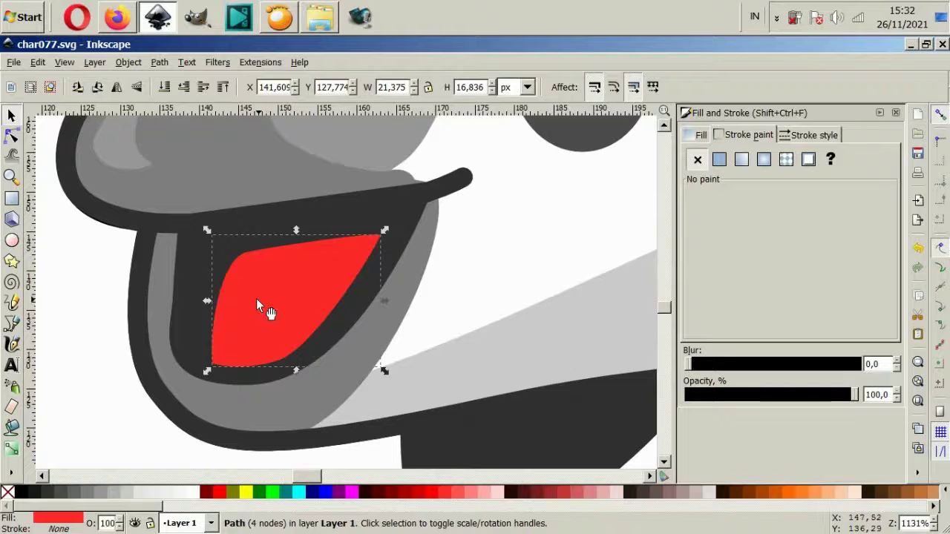
left_click(11, 325)
scroll(265, 303, "up", 2)
left_click(209, 403)
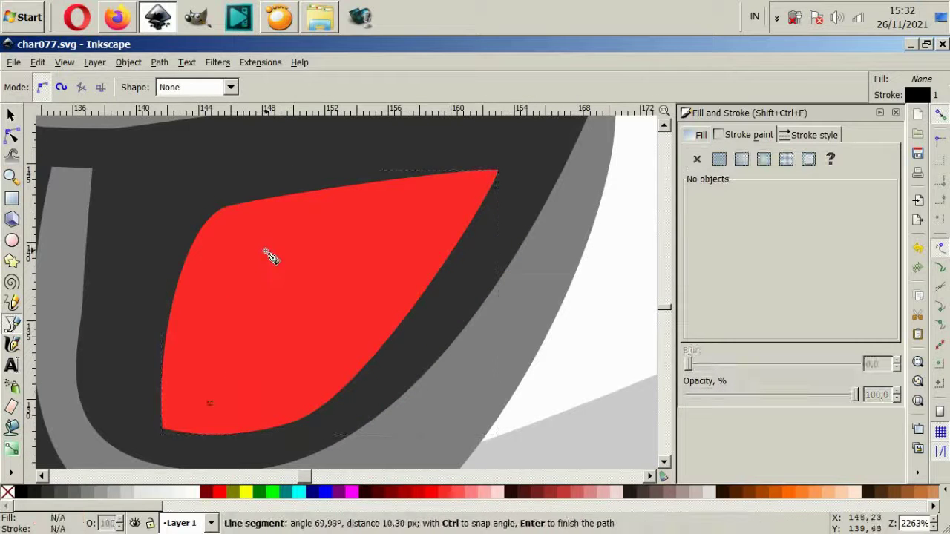
left_click_drag(304, 218, 349, 185)
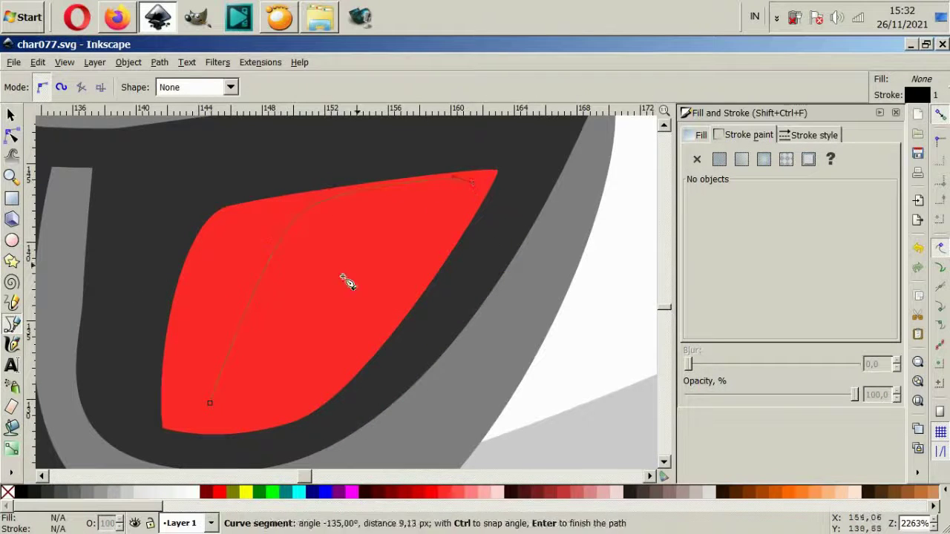
key("Escape")
Draw a closed leaf-shaped path inside the mouth, filled red with no stroke.
left_click(168, 412)
left_click_drag(177, 334, 245, 264)
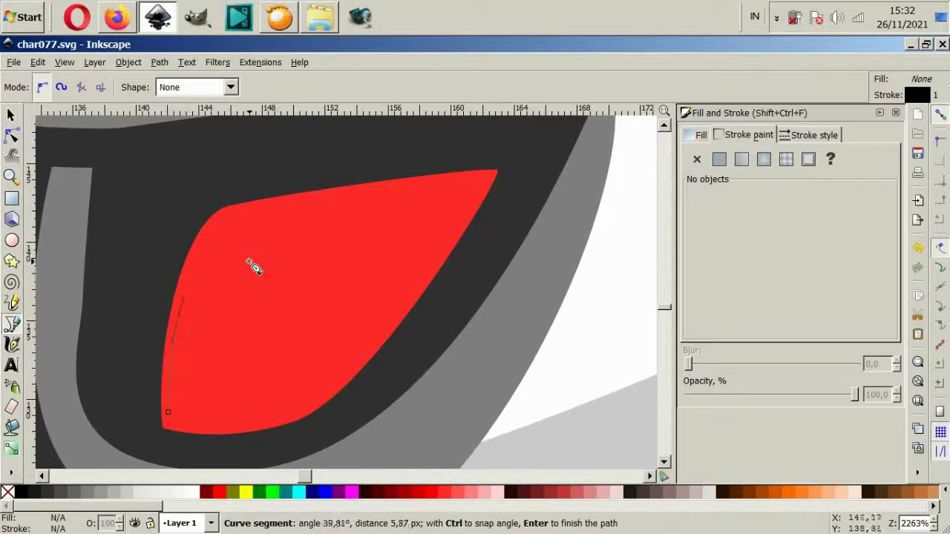
left_click_drag(395, 269, 399, 293)
left_click_drag(297, 411, 256, 429)
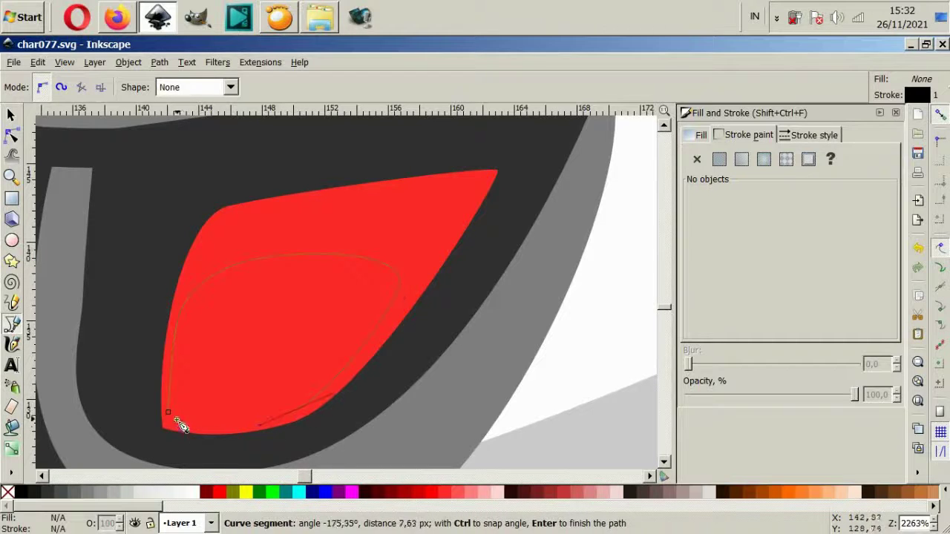
left_click_drag(168, 417, 166, 394)
left_click(219, 492)
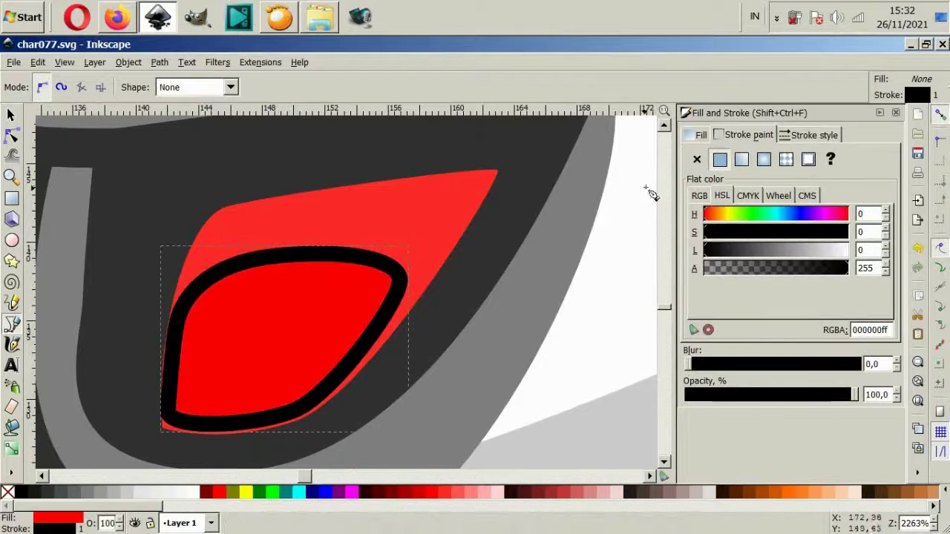
left_click(697, 159)
Change the outer mouth shape's red to a different palette swatch.
left_click(12, 116)
left_click(392, 318)
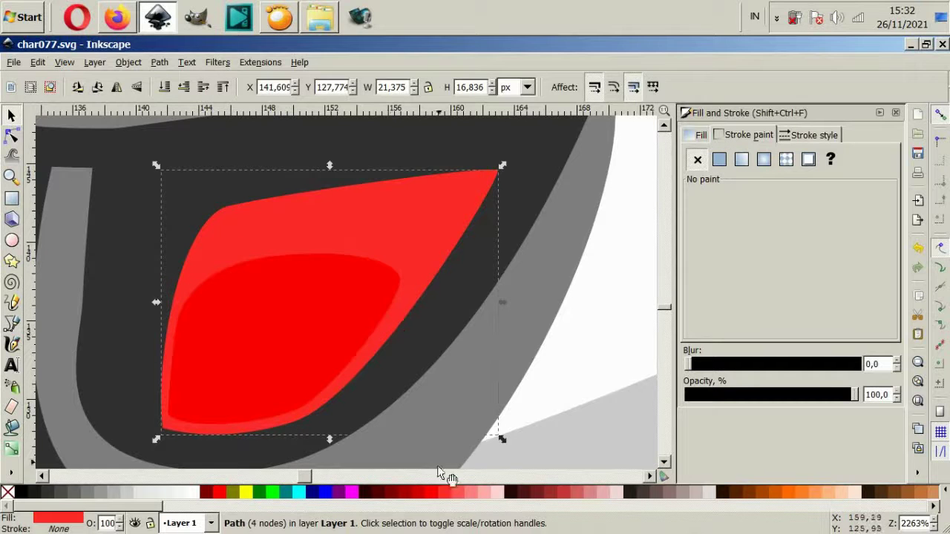
left_click(439, 492)
scroll(361, 356, "down", 5, "ctrl")
Nudge a node on the body outline where the tail joins, reshaping its hooked end.
scroll(494, 434, "down", 4, "ctrl")
key("Escape")
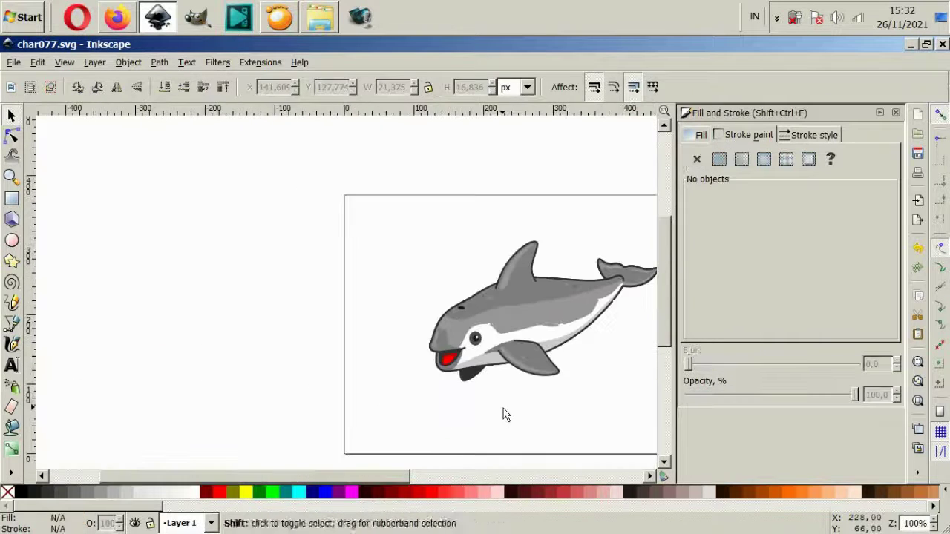
scroll(503, 415, "up", 1, "ctrl")
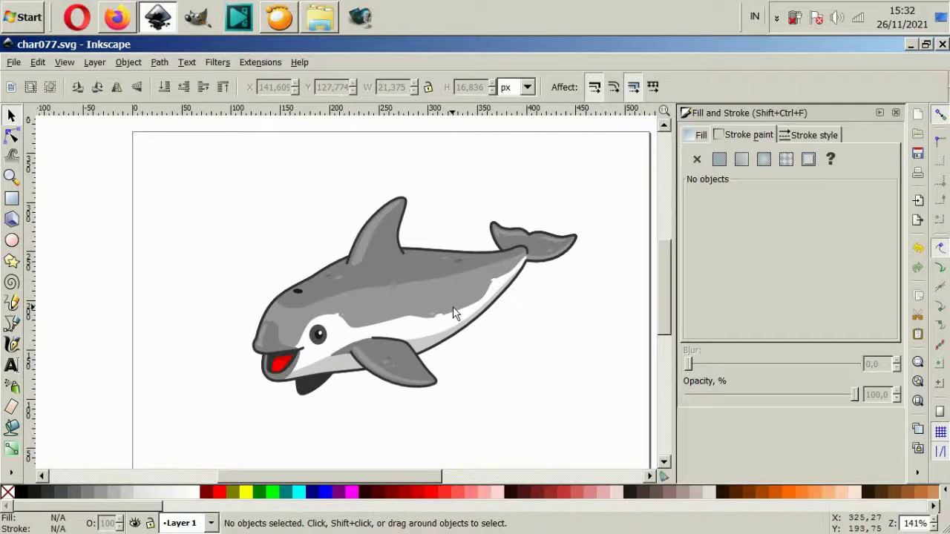
scroll(519, 270, "up", 2, "ctrl")
left_click(513, 272, "ctrl")
scroll(148, 193, "up", 4, "ctrl")
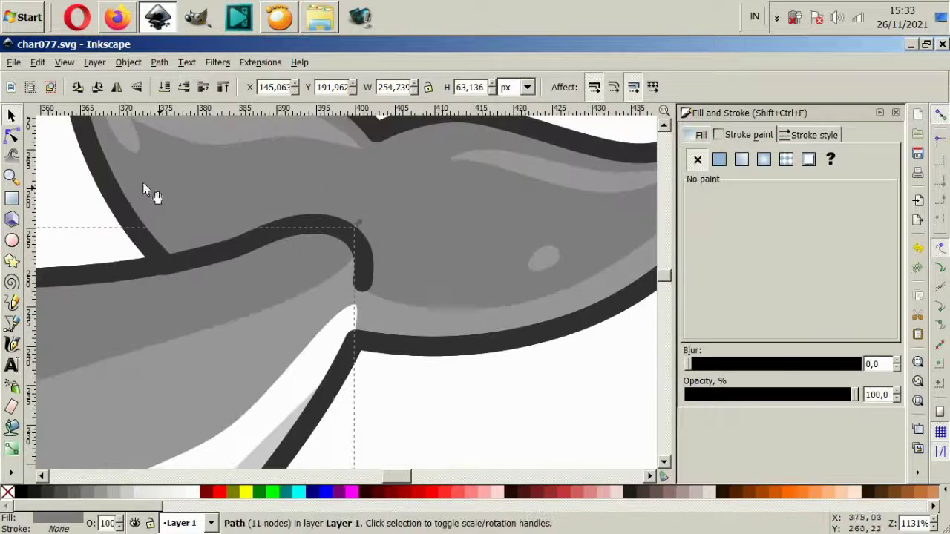
key("n")
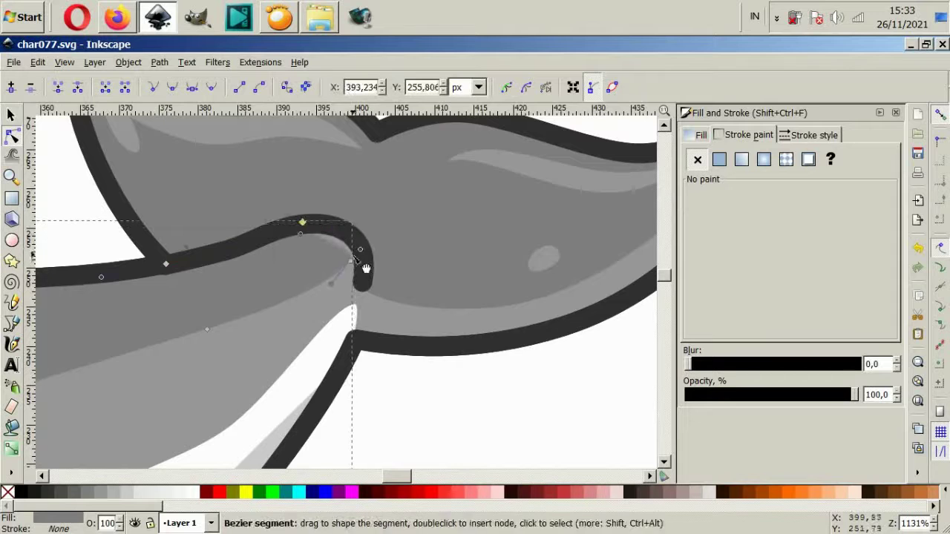
left_click_drag(350, 259, 346, 246)
Deselect the body path and zoom over to the dorsal fin.
key("Escape")
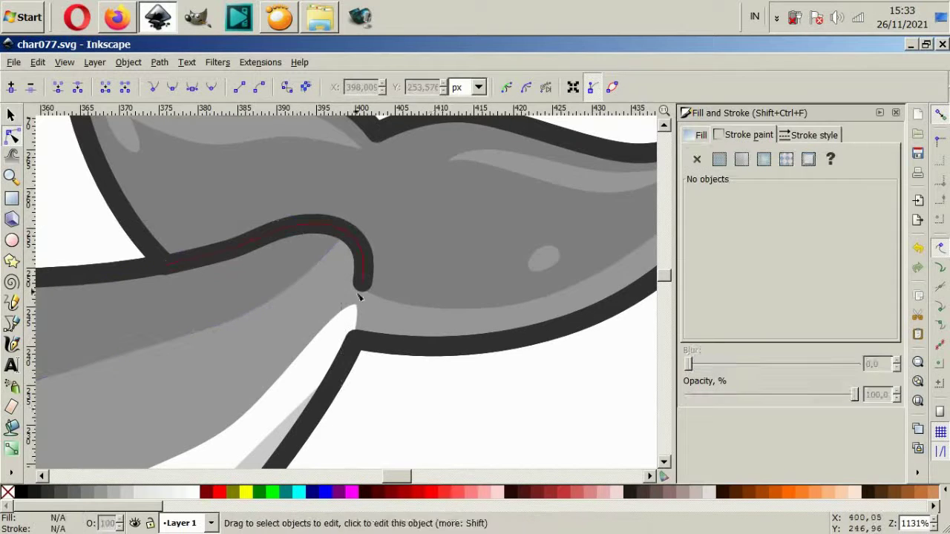
scroll(358, 297, "down", 4, "ctrl")
scroll(405, 354, "down", 1, "ctrl")
scroll(388, 333, "down", 1, "ctrl")
scroll(236, 397, "down", 2, "ctrl")
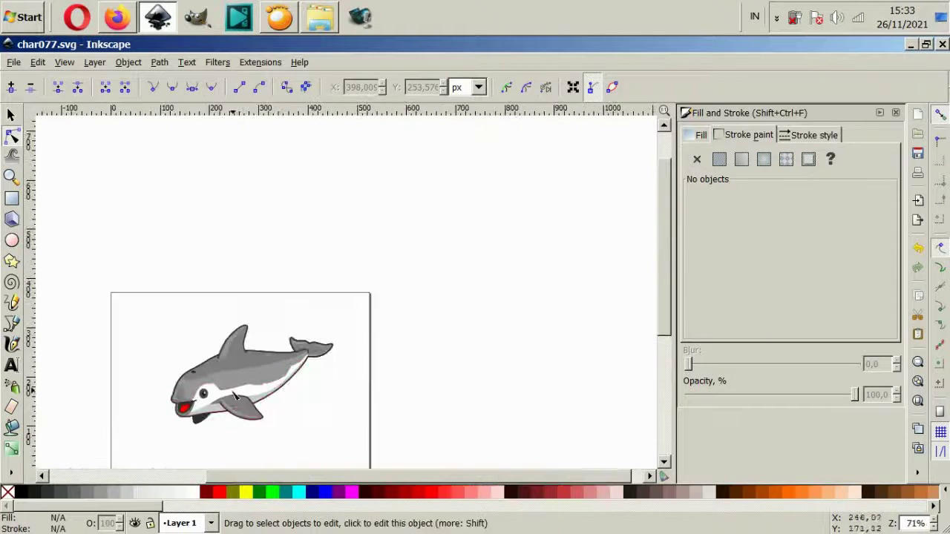
scroll(236, 397, "up", 2, "ctrl")
scroll(223, 386, "up", 4, "ctrl")
left_click(17, 325)
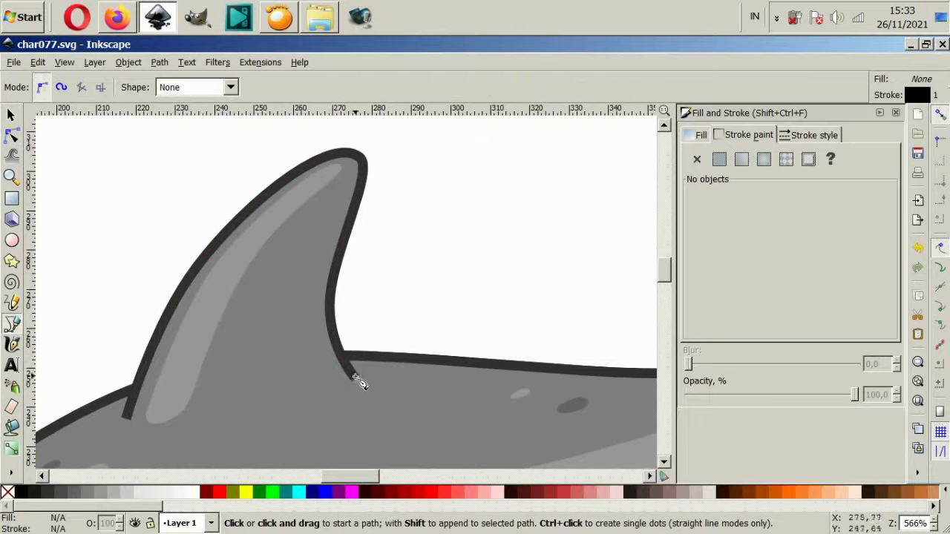
Select the dorsal fin to inspect its outline style, then deselect it.
key("s")
left_click(328, 322)
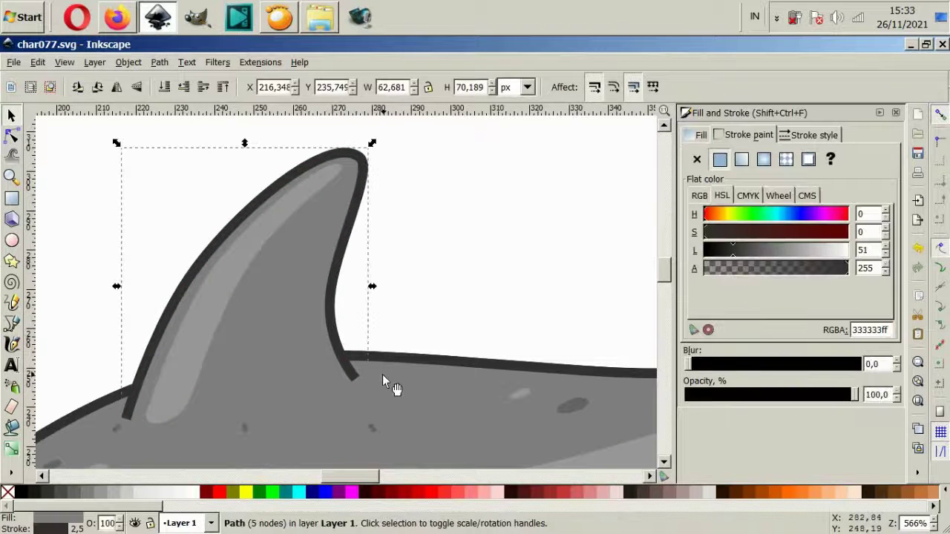
left_click(813, 136)
left_click(587, 227)
scroll(233, 334, "up", 2, "ctrl")
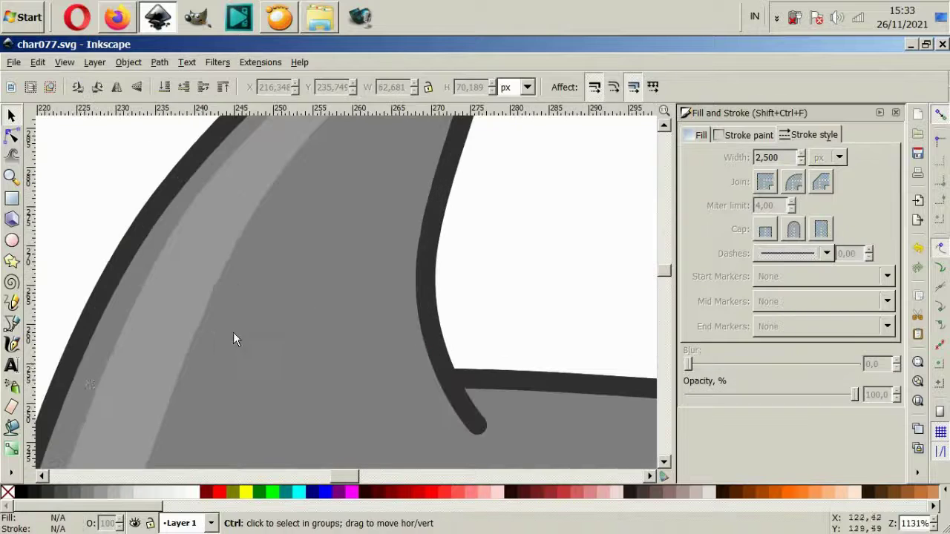
Draw a closed Bezier shading shape along the dorsal fin's edge.
key("b")
left_click(480, 434)
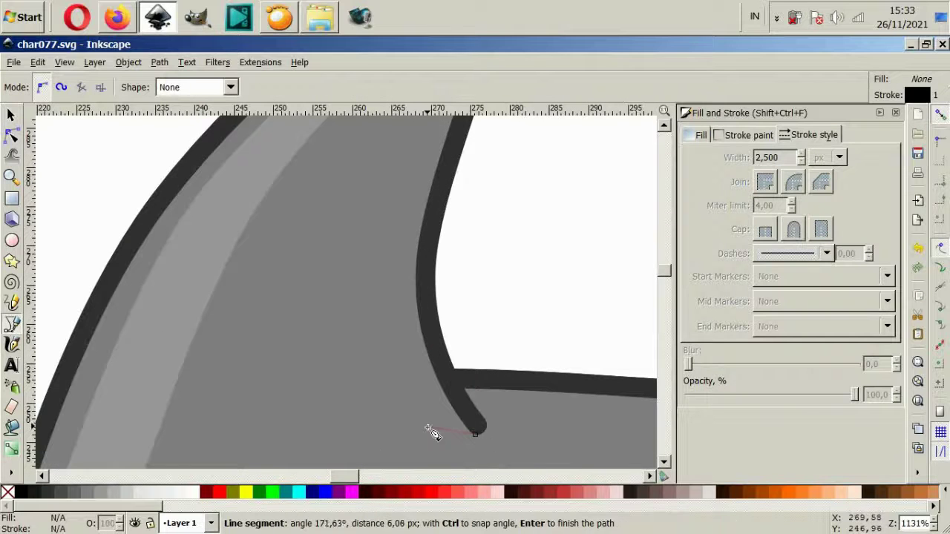
left_click(420, 433)
scroll(401, 386, "up", 1)
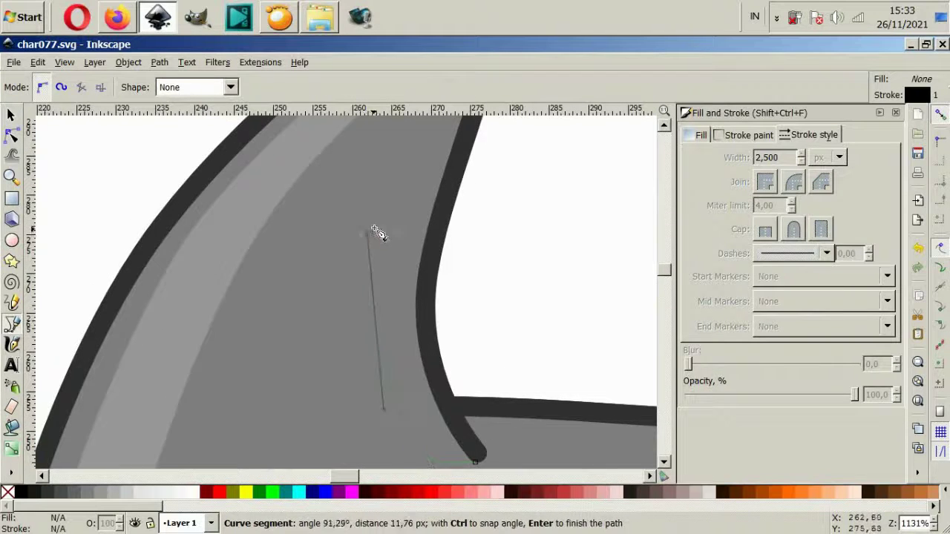
scroll(375, 226, "up", 3)
left_click(488, 174)
left_click(424, 364)
scroll(431, 394, "down", 2)
scroll(430, 392, "down", 2)
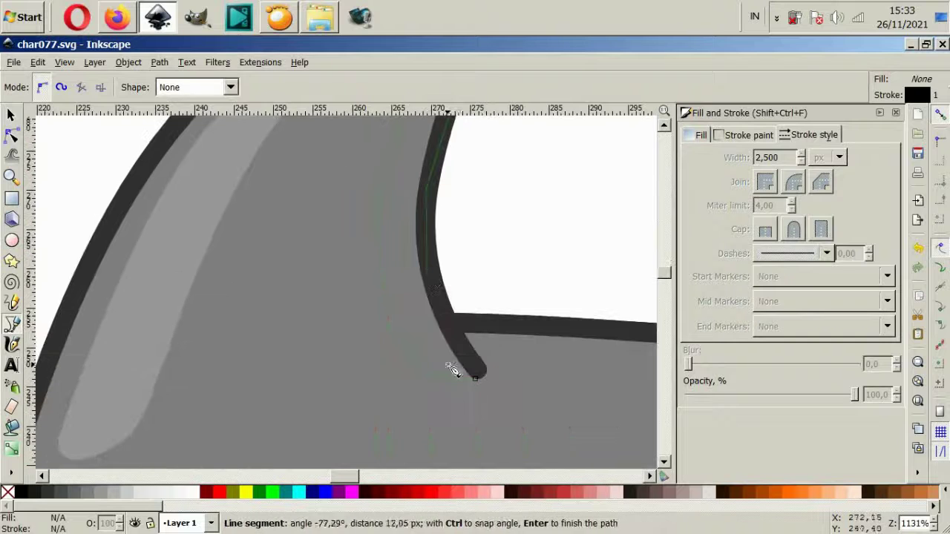
left_click(459, 347)
left_click(479, 381)
key("5")
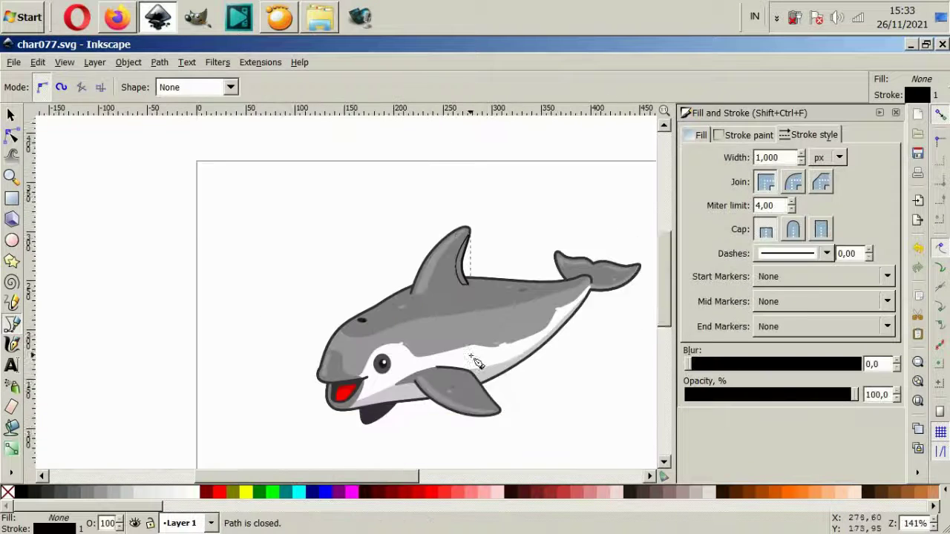
Fill the new fin shading shape grey with no outline, then deselect it.
scroll(492, 271, "up", 2, "ctrl")
left_click(62, 490)
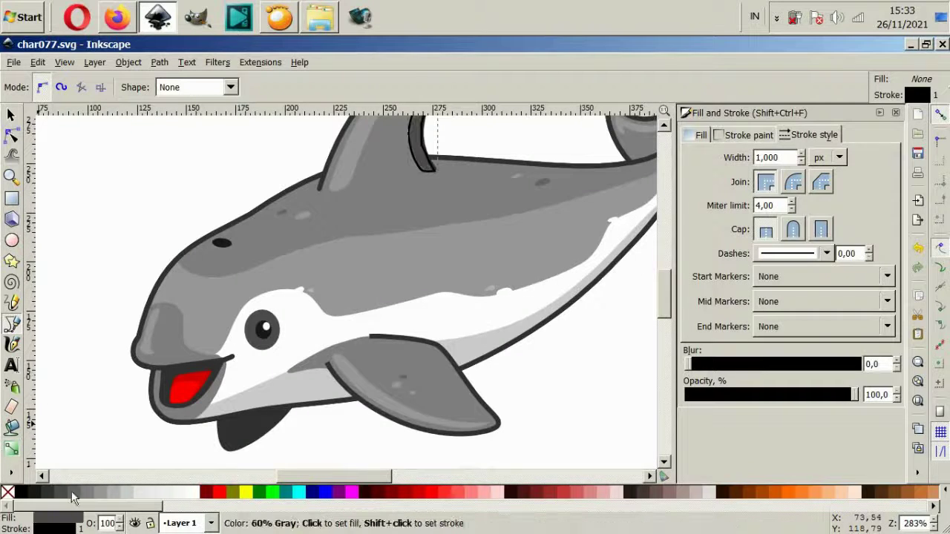
left_click(71, 489)
scroll(527, 286, "up", 2)
left_click(748, 134)
left_click(696, 158)
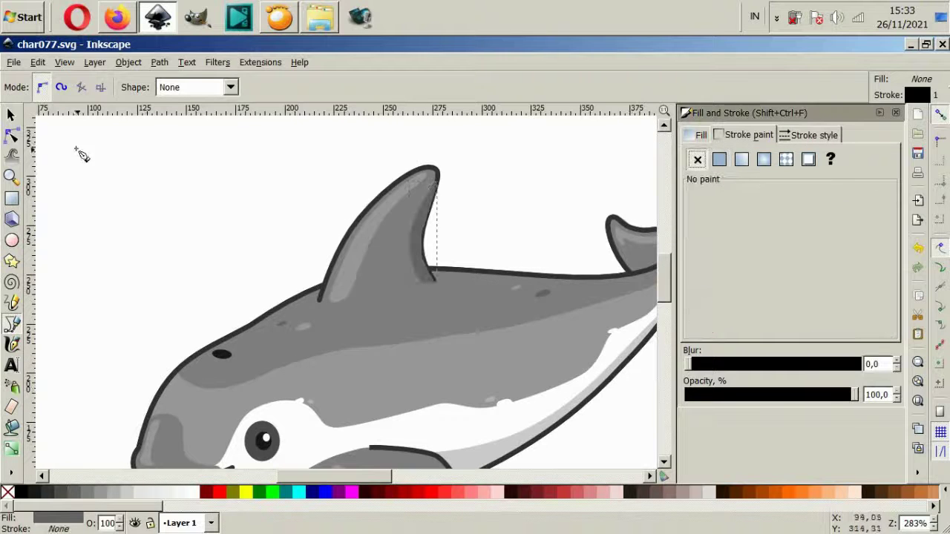
left_click(11, 115)
key("Escape")
left_click(422, 261)
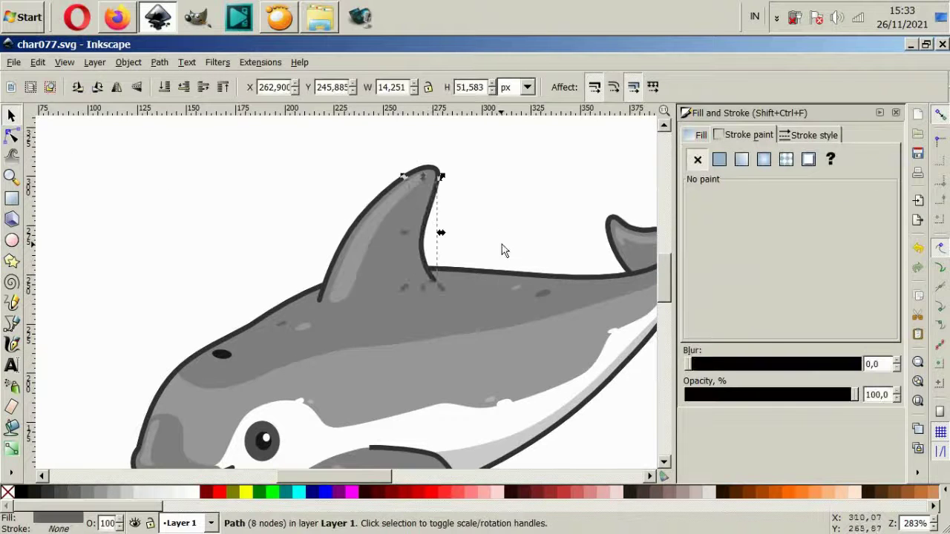
left_click(409, 210)
key("ctrl+shift+v")
left_click(541, 170)
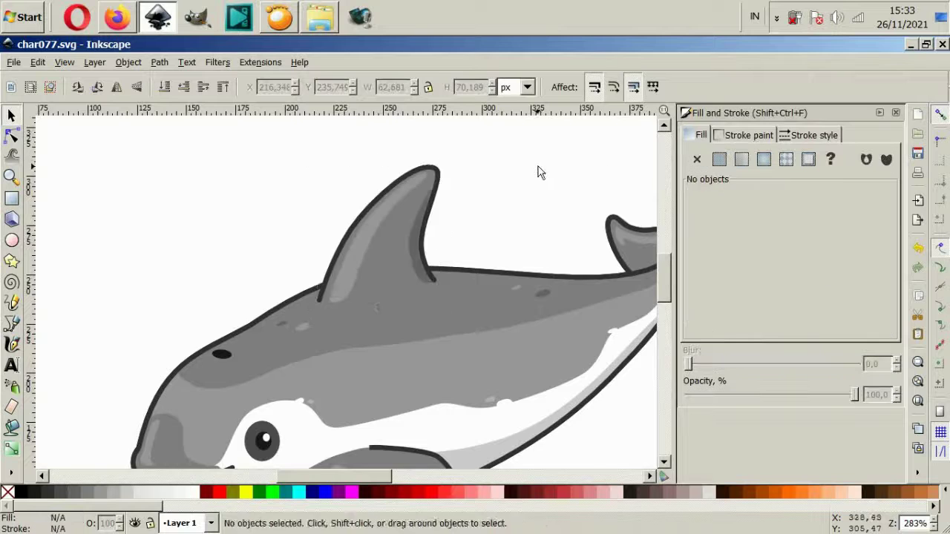
Rotate the whole dolphin to a nearly level pose and shift it slightly down and right.
scroll(584, 398, "down", 1)
scroll(473, 322, "down", 2)
scroll(489, 345, "up", 2)
scroll(493, 352, "down", 2)
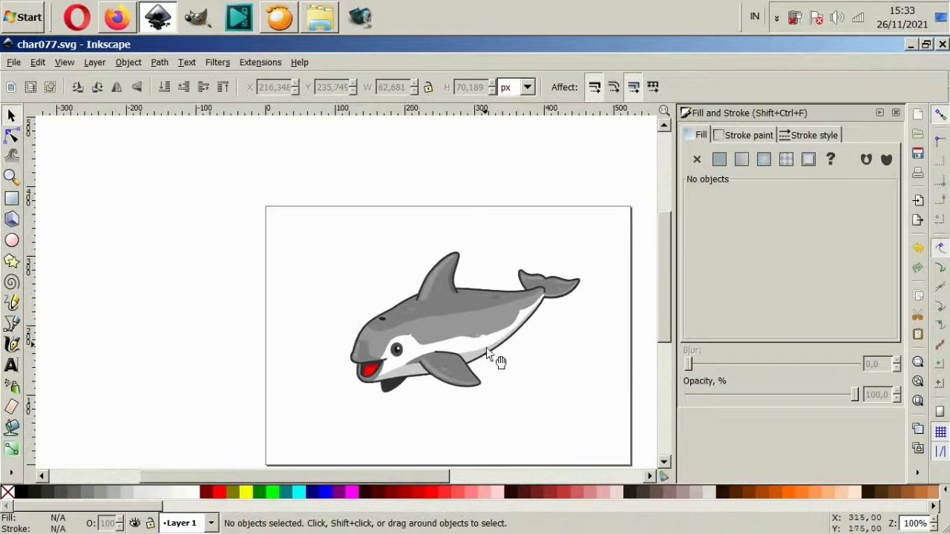
scroll(498, 360, "up", 2)
scroll(497, 358, "down", 1)
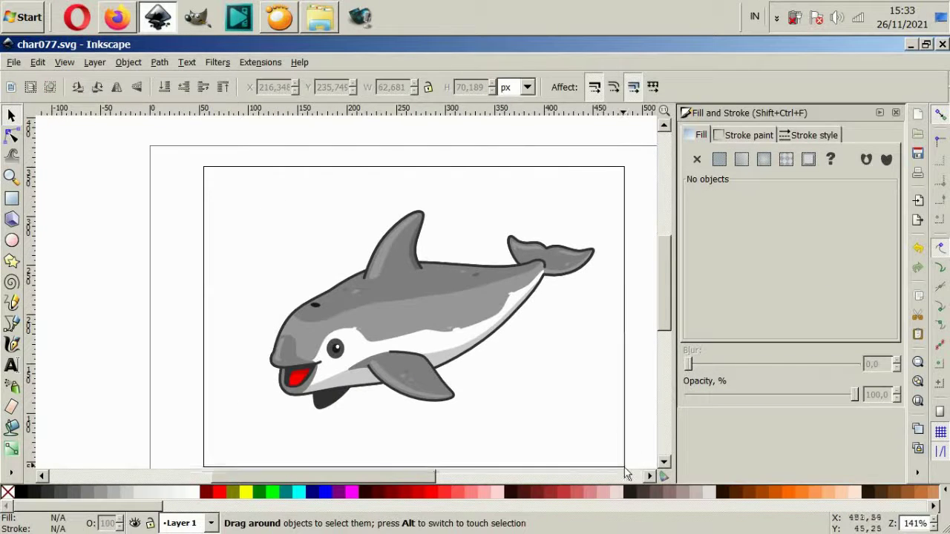
left_click_drag(279, 201, 627, 475)
left_click(570, 467)
mouse_move(459, 347)
left_mouse_down()
mouse_move(460, 364)
mouse_move(451, 355)
left_mouse_up()
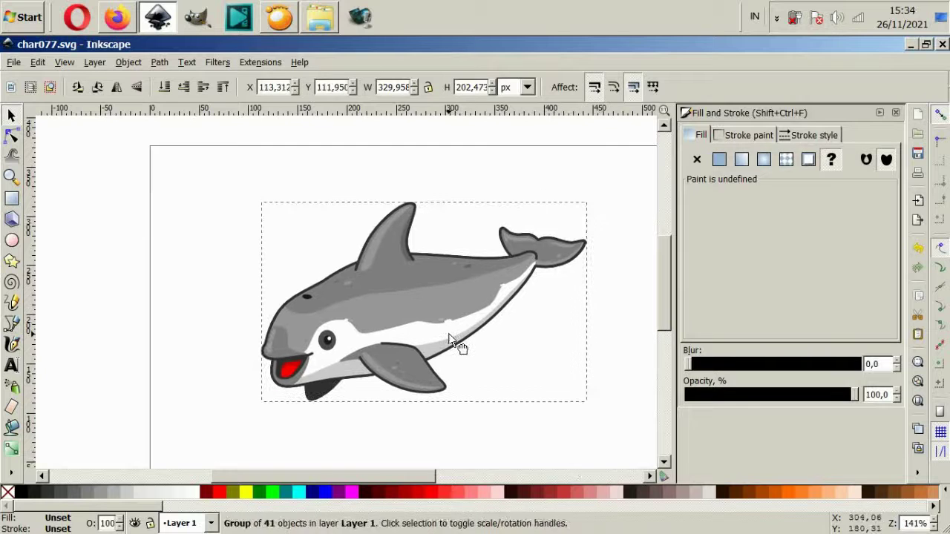
left_click_drag(589, 413, 562, 470)
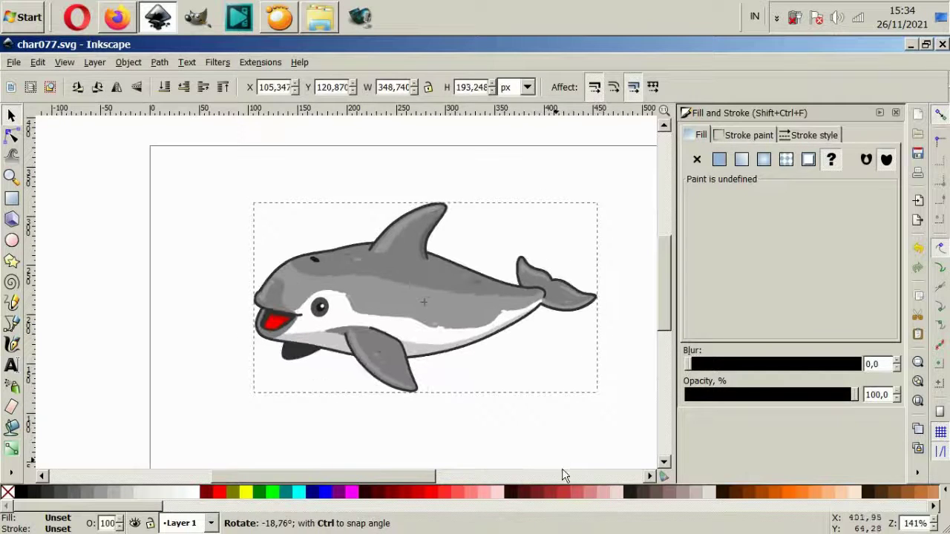
key("Escape")
left_click_drag(469, 332, 477, 343)
left_click(523, 195)
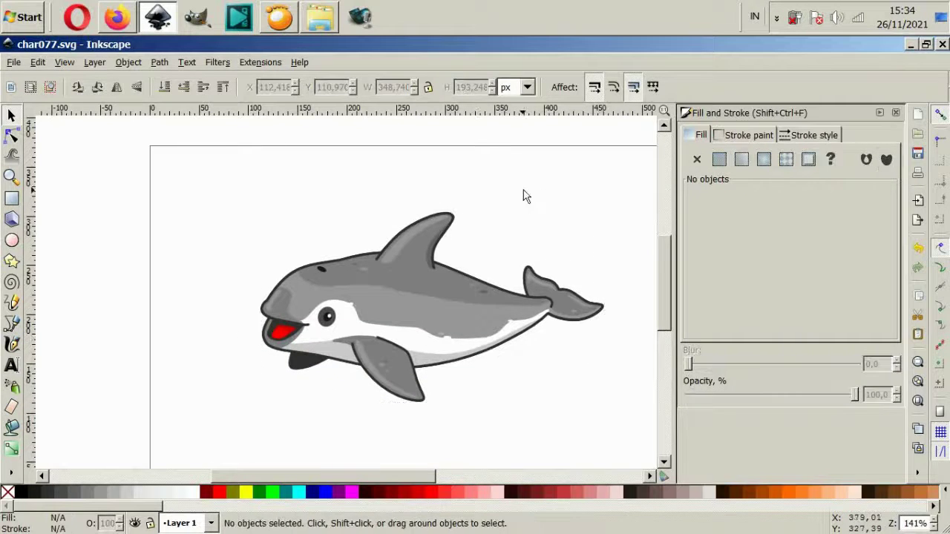
Fill the upper lip, lower jaw and eye with grey from the palette.
scroll(276, 329, "up", 2, "ctrl")
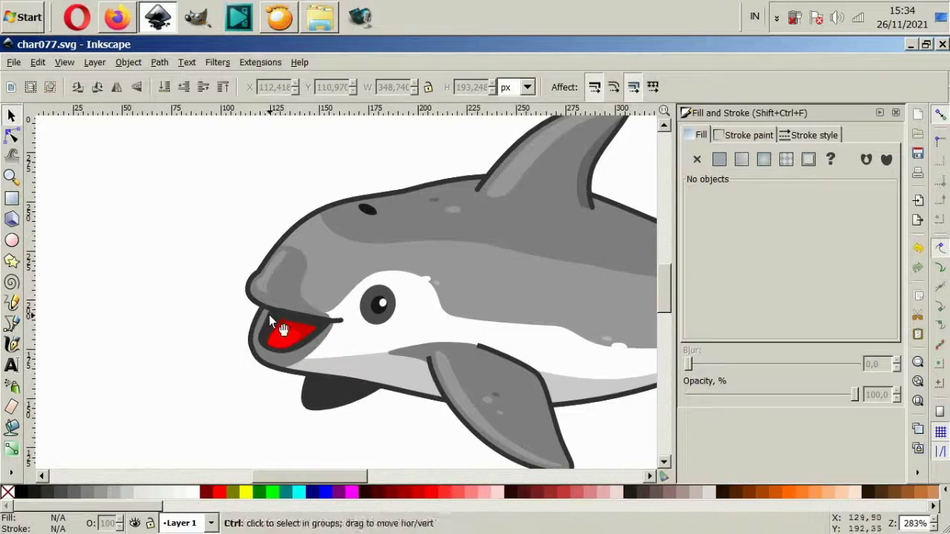
scroll(286, 312, "up", 2, "ctrl")
left_click(292, 293, "ctrl")
left_click(327, 398, "ctrl+shift")
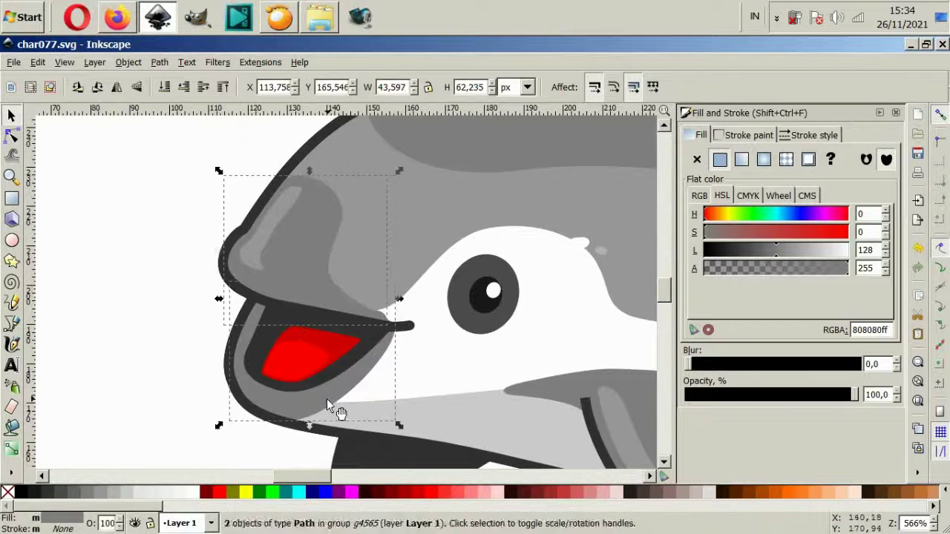
left_click(461, 331, "ctrl+shift")
left_click(62, 491)
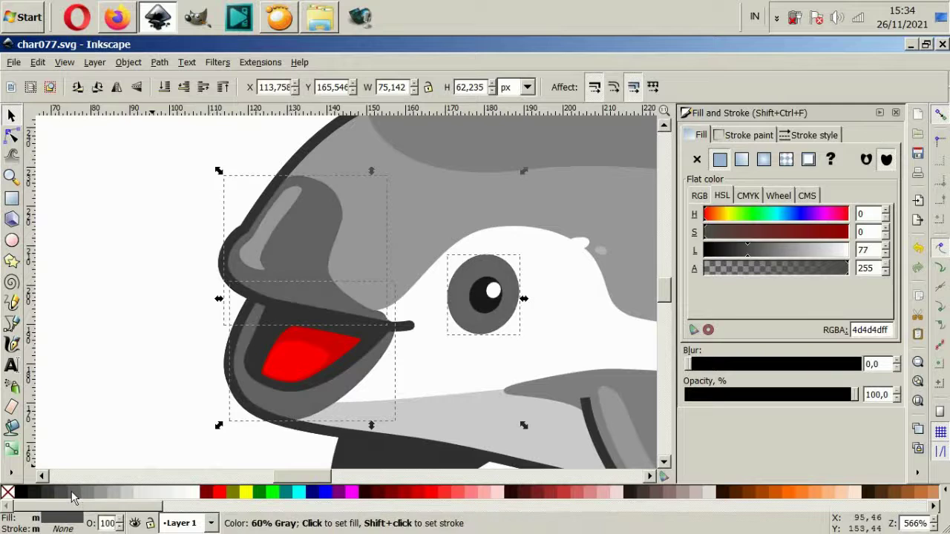
left_click(159, 385)
key("1")
Recolour the lip, jaw and eye mid grey (#808080) with the colour picker.
scroll(295, 336, "up", 2, "ctrl")
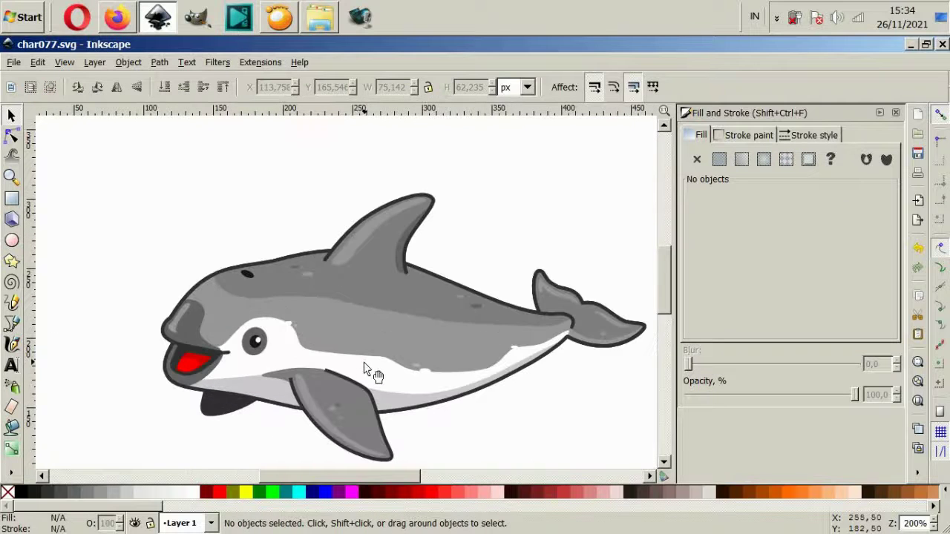
scroll(386, 386, "down", 2, "ctrl")
scroll(415, 405, "up", 2, "ctrl")
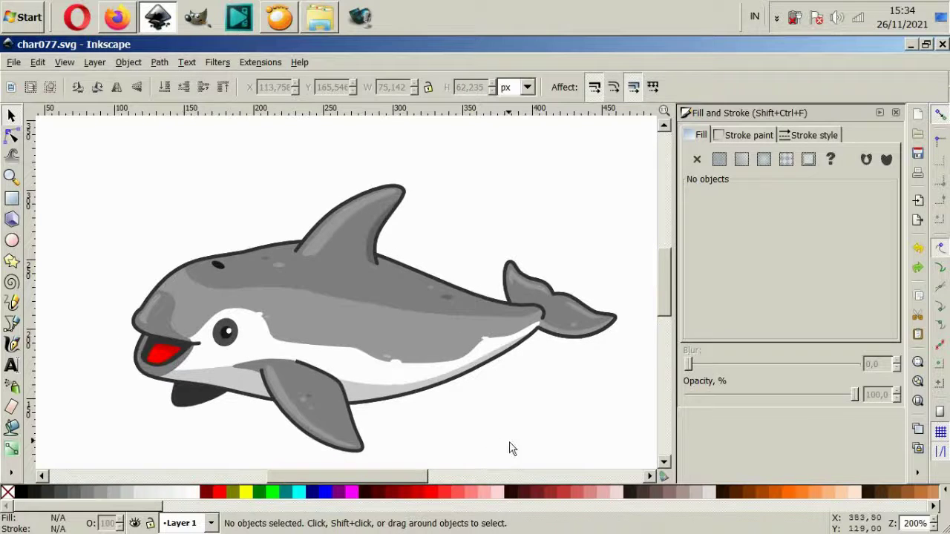
scroll(246, 391, "down", 2, "ctrl")
scroll(230, 331, "up", 1, "ctrl")
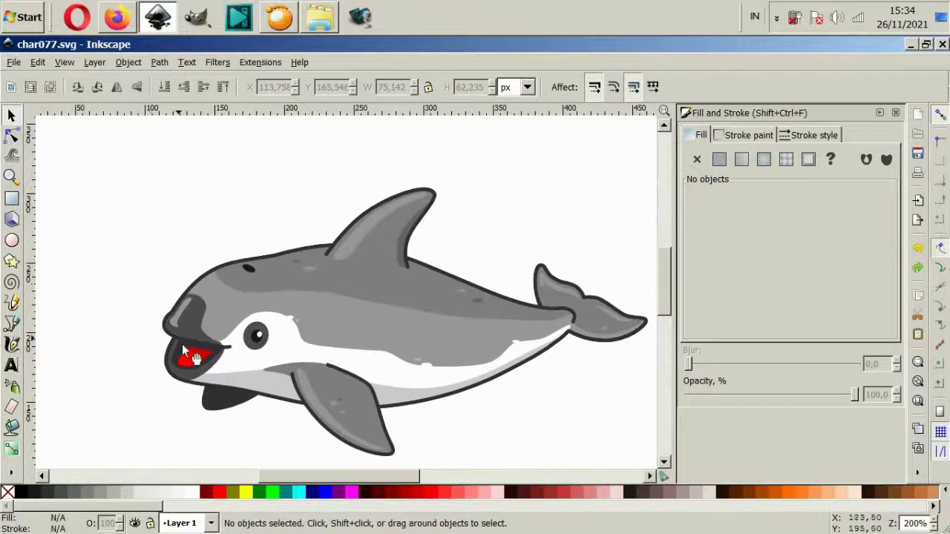
scroll(197, 276, "up", 1, "ctrl")
left_click(198, 276, "shift")
left_click(214, 379, "ctrl+shift")
left_click(300, 325, "ctrl+shift")
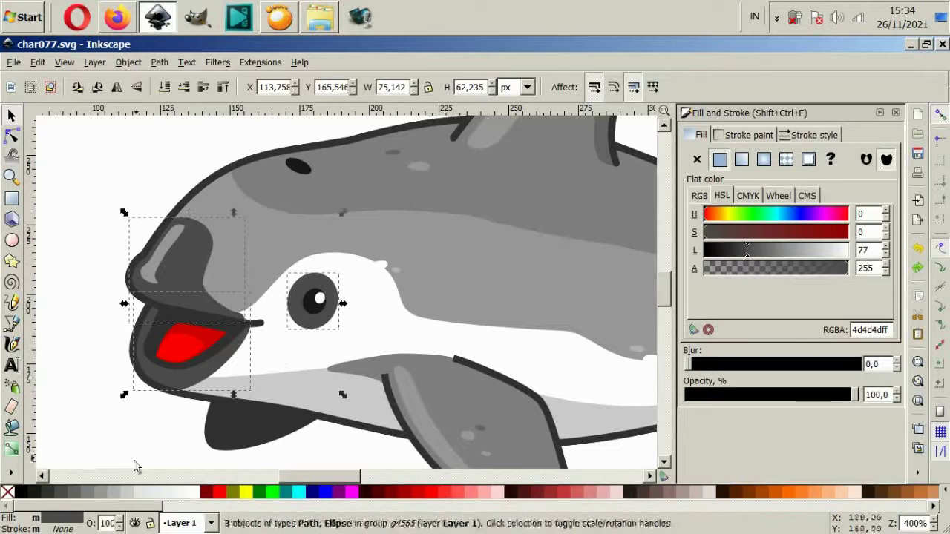
left_click(11, 476)
left_click(305, 195)
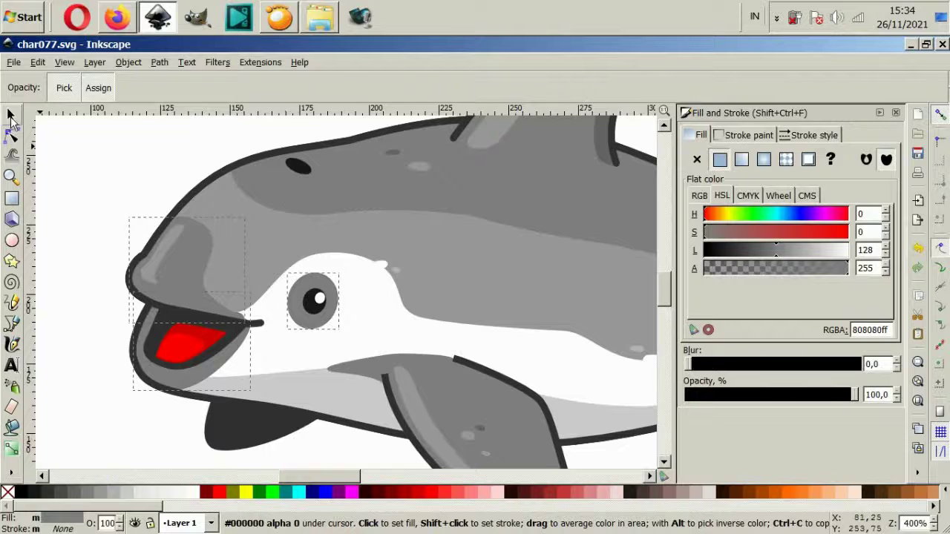
Lighten the body fill to light grey and the back band to mid grey.
left_click(11, 115)
left_click(264, 245, "ctrl")
left_click(148, 492)
scroll(247, 295, "down", 2, "ctrl")
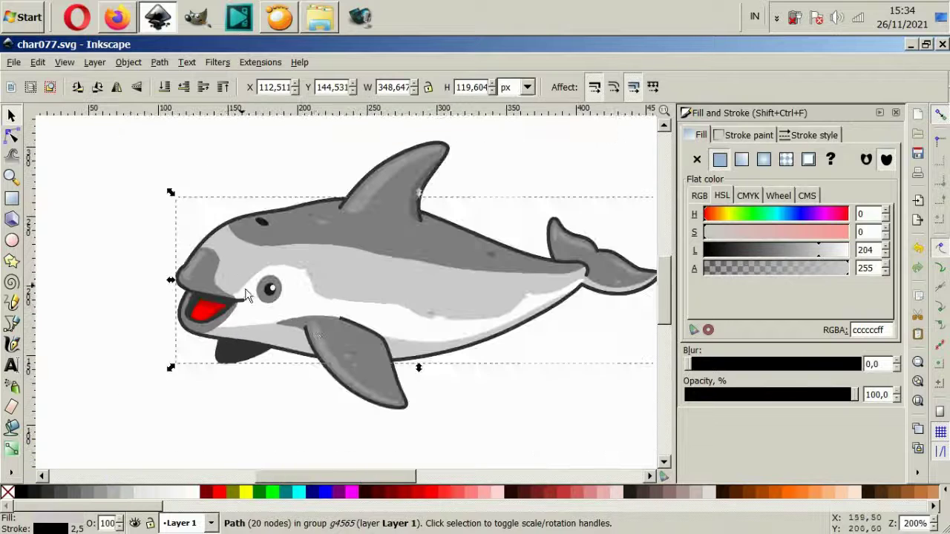
left_click(382, 250, "ctrl")
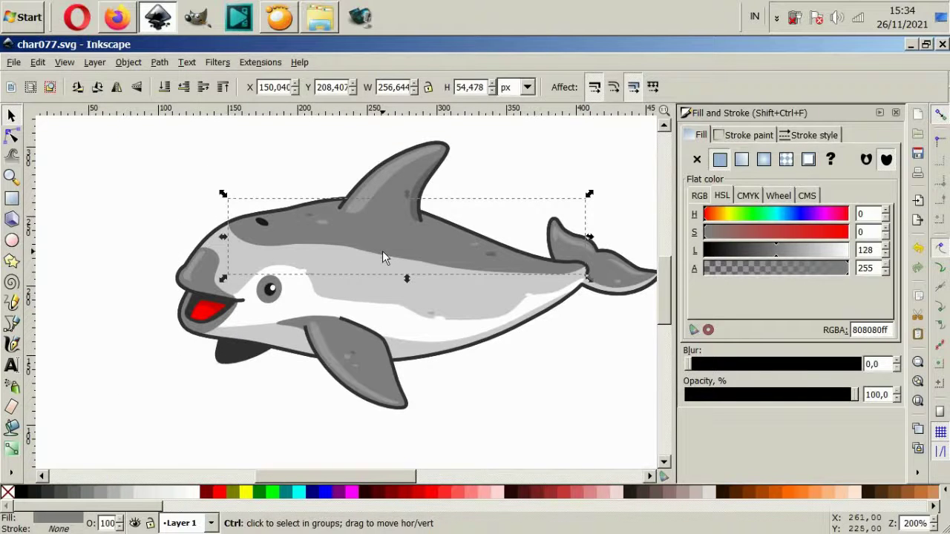
left_click(130, 494)
left_click(475, 369)
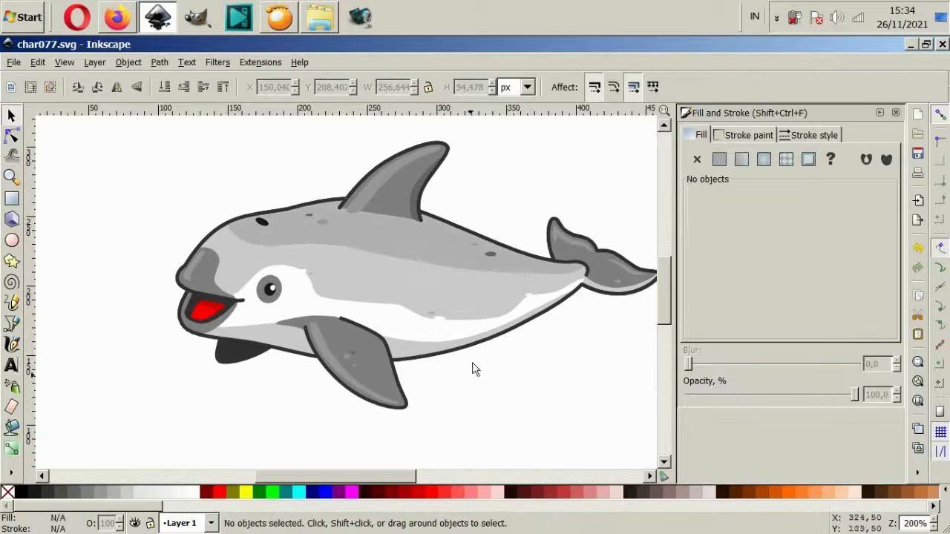
Give the dorsal fin and its inner shading part lighter grey fills.
scroll(413, 196, "down", 2, "ctrl")
scroll(405, 181, "down", 1, "ctrl")
scroll(416, 175, "up", 4, "ctrl")
left_click(405, 202, "ctrl")
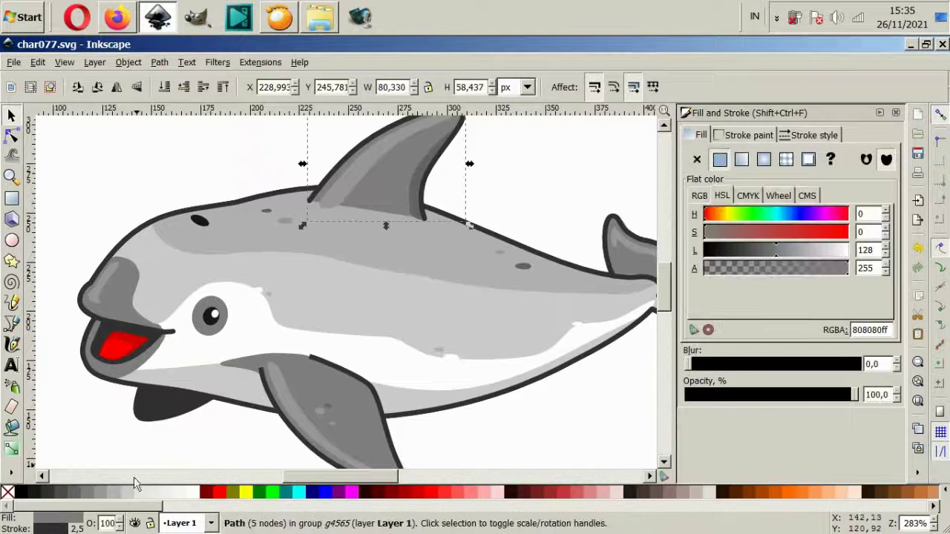
left_click(136, 491)
left_click(115, 493)
left_click(339, 216, "ctrl")
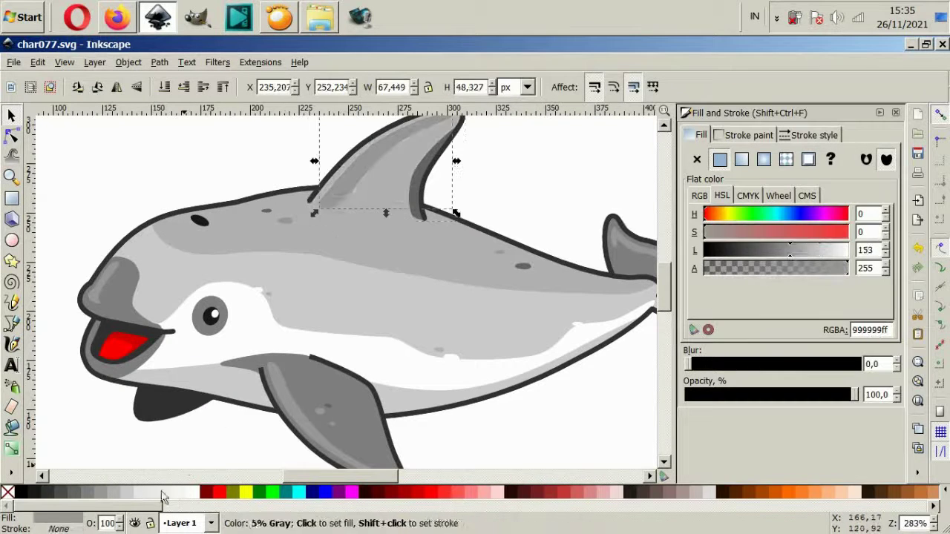
left_click(126, 493)
left_click(411, 216, "ctrl")
scroll(411, 216, "down", 1, "ctrl")
left_click(119, 492)
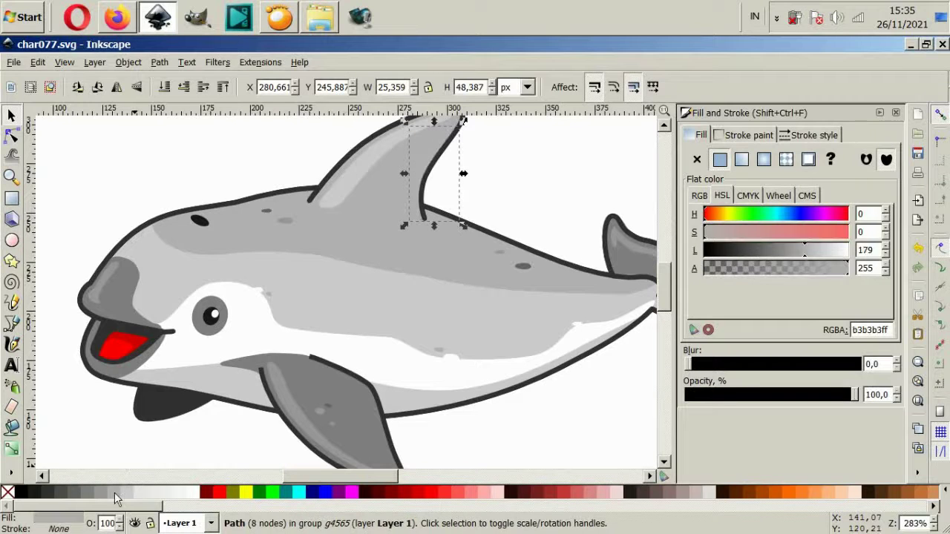
scroll(568, 282, "down", 1, "ctrl")
key("Escape")
Fill both tail highlight stripes with the pale 20% Gray swatch.
scroll(589, 297, "down", 2)
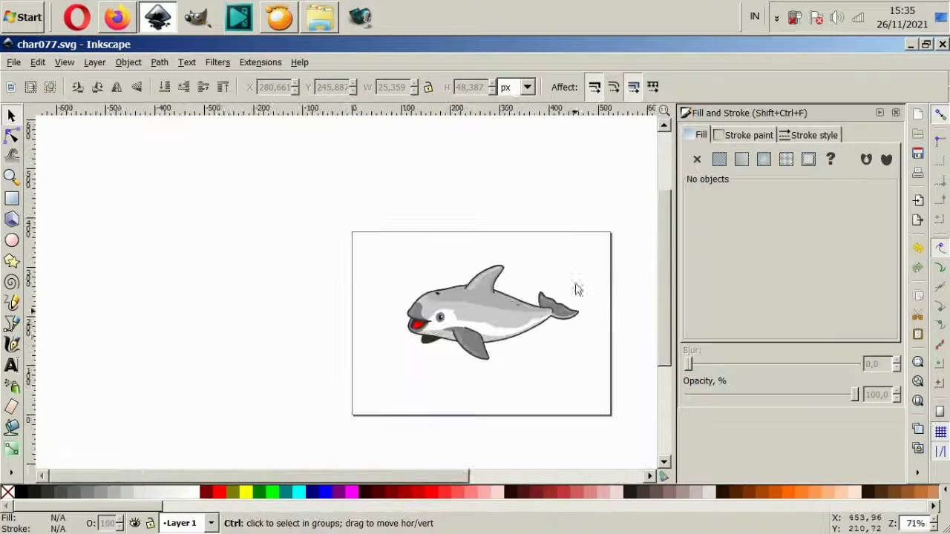
scroll(589, 322, "up", 4)
scroll(527, 319, "up", 2)
left_click(471, 321, "ctrl")
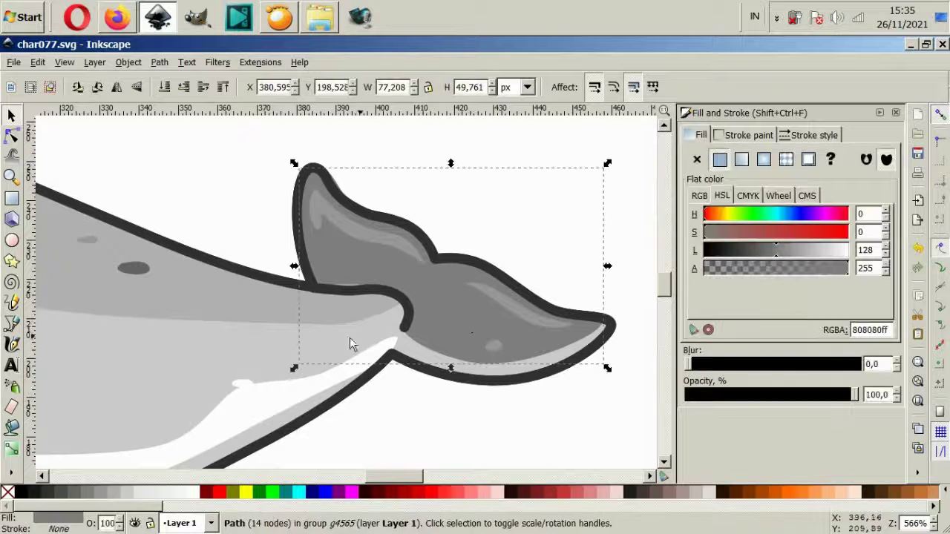
left_click(127, 496)
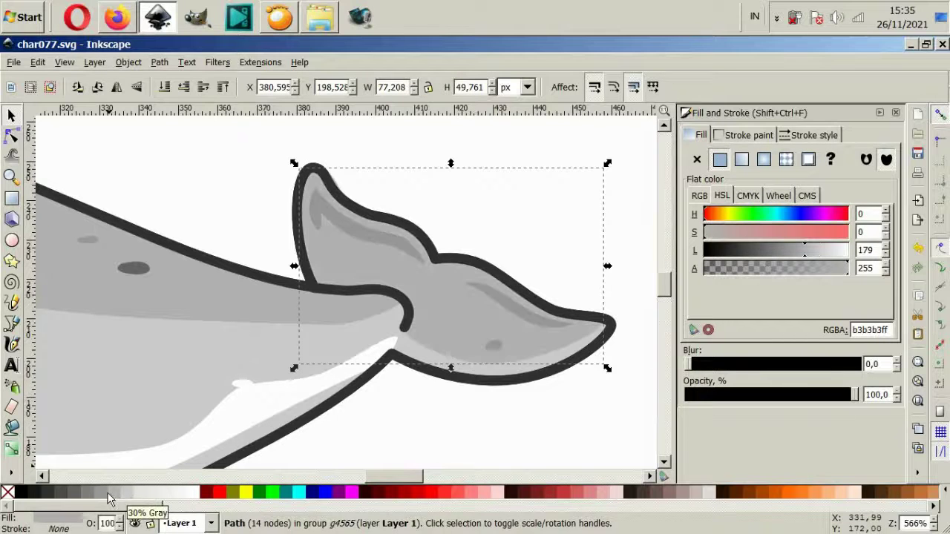
left_click(100, 496)
left_click(401, 256, "ctrl")
left_click(483, 310, "ctrl+shift")
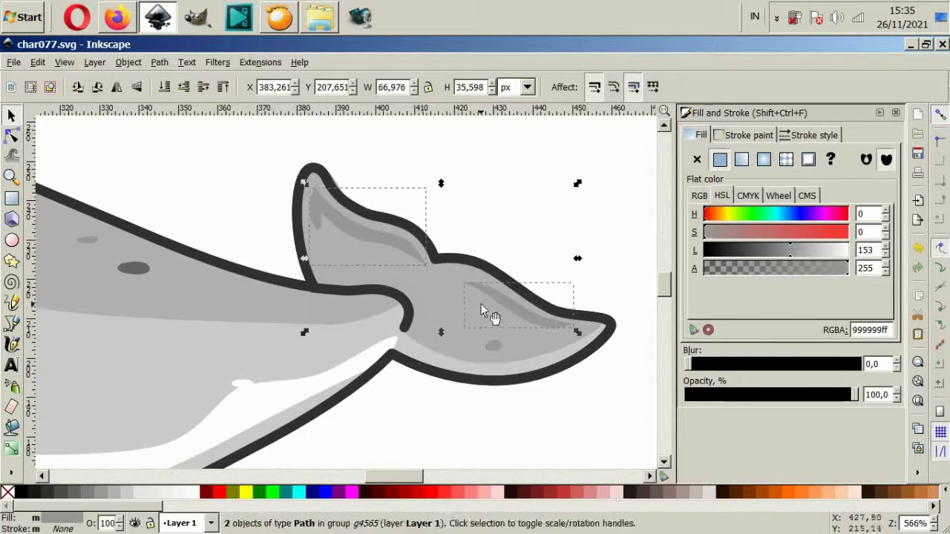
left_click(194, 496)
left_click(125, 495)
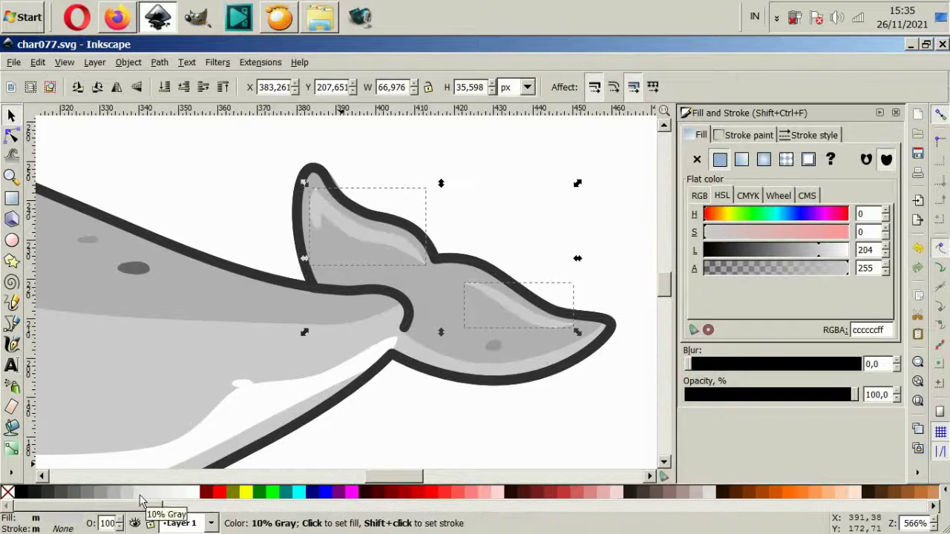
key("Escape")
Zoom and scroll out to view the whole recoloured dolphin.
scroll(357, 265, "down", 4)
scroll(193, 328, "up", 2)
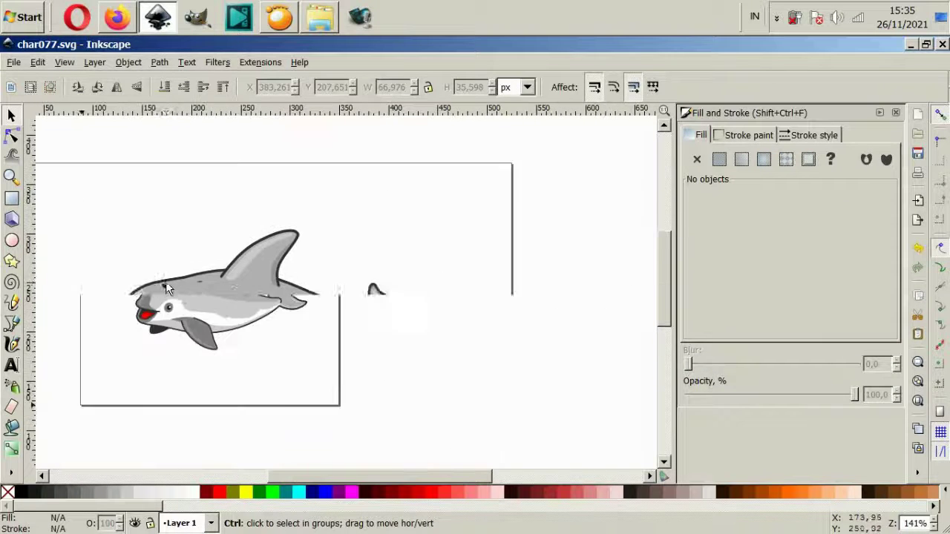
scroll(316, 318, "up", 2)
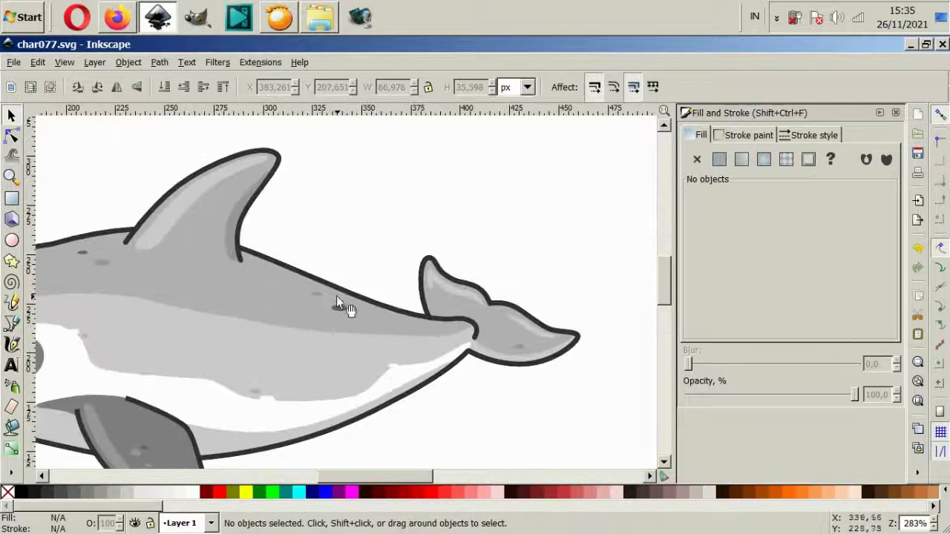
scroll(475, 391, "down", 2)
scroll(330, 381, "left", 1)
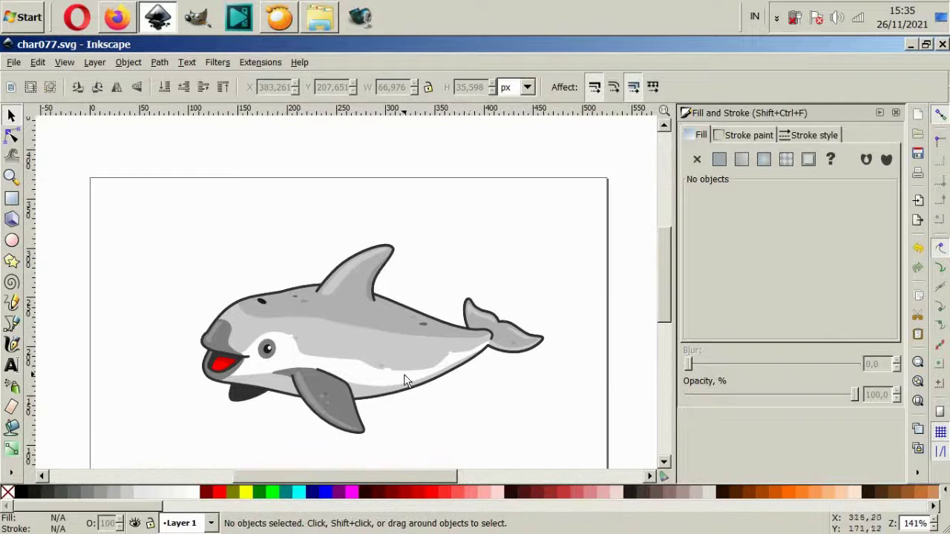
scroll(427, 345, "down", 2)
scroll(419, 355, "up", 2)
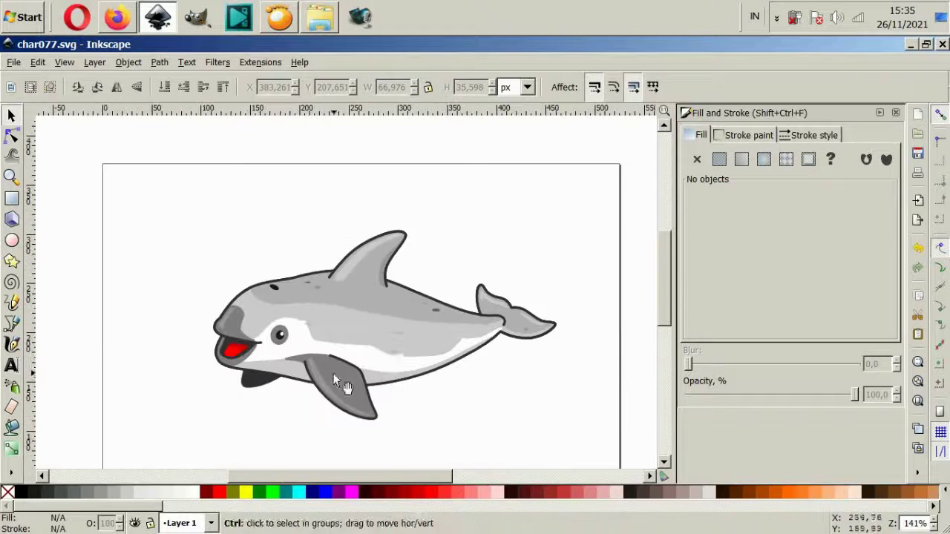
left_click(346, 359)
scroll(346, 360, "up", 2)
scroll(282, 334, "up", 2)
left_click(245, 312)
key("Escape")
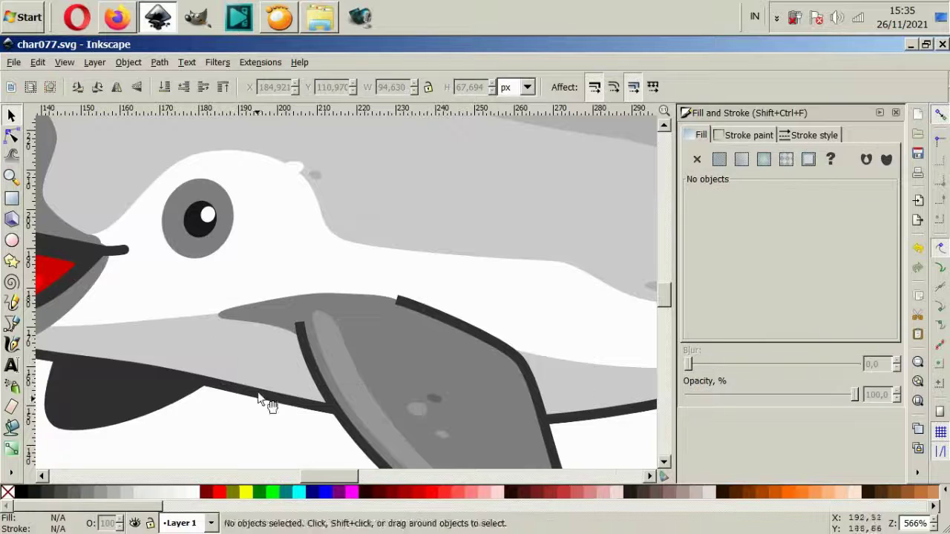
left_click(255, 322, "ctrl")
left_click(110, 494)
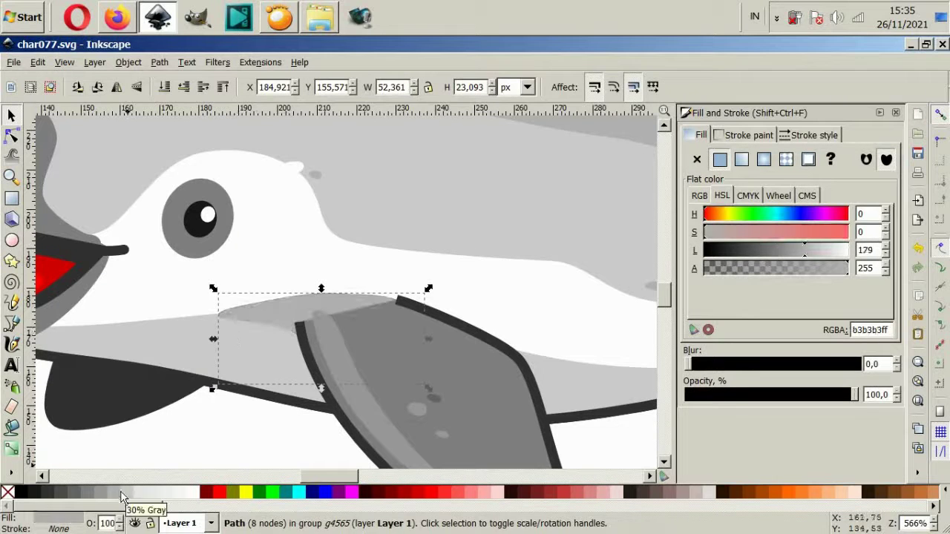
left_click(91, 492)
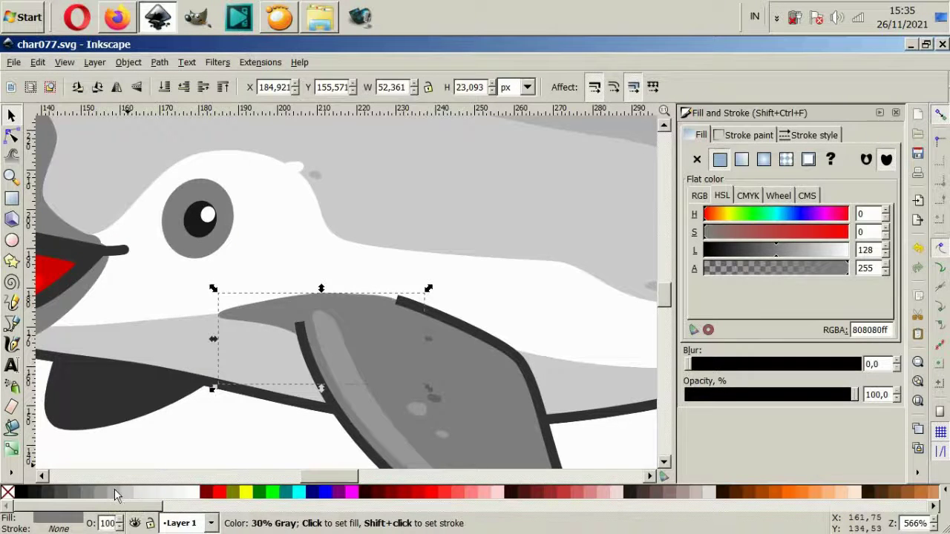
left_click(114, 489)
key("5")
left_click(248, 414)
scroll(248, 413, "up", 2, "ctrl")
left_click(320, 382, "ctrl")
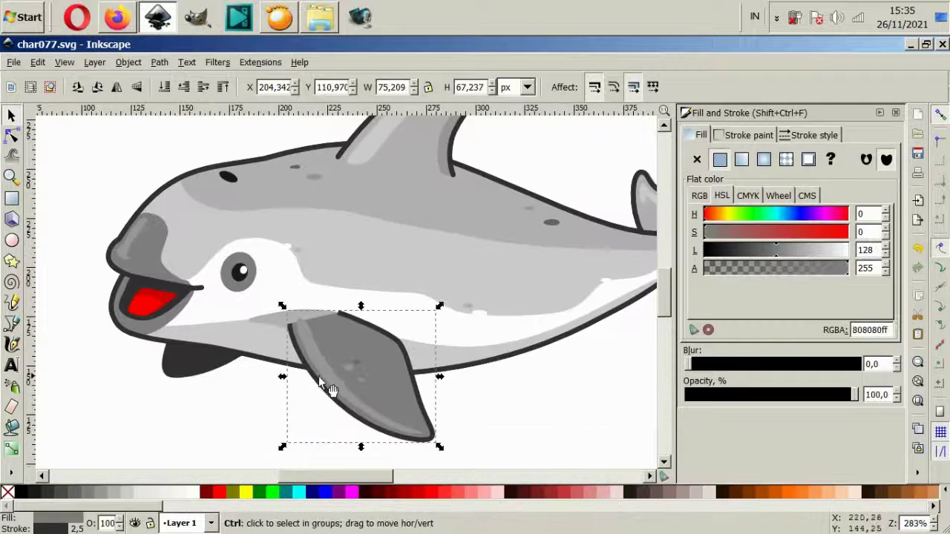
left_click(112, 492)
key("5")
key("Escape")
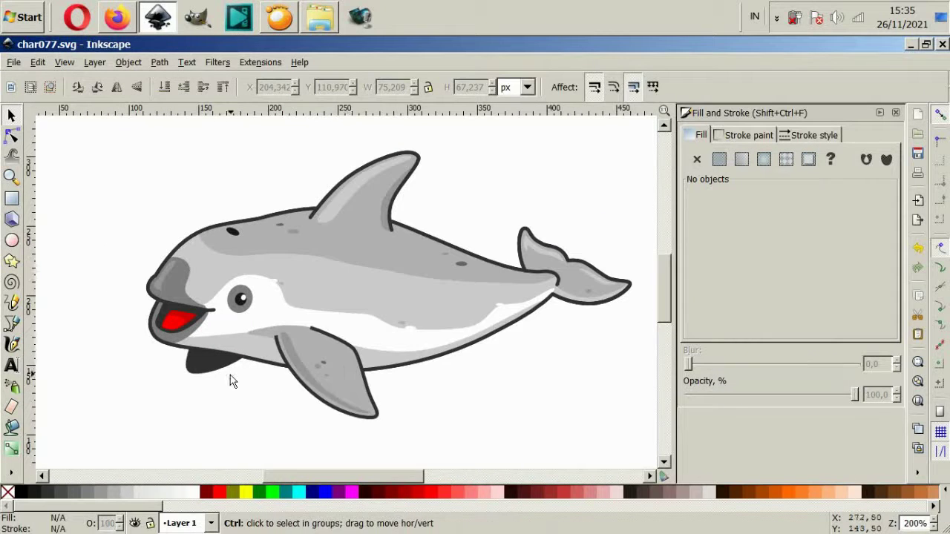
key("ctrl+z")
key("5")
scroll(394, 290, "up", 2)
Inspect the head spot and a shape near the mouth, cancelling an accidental move.
scroll(332, 365, "up", 2, "ctrl")
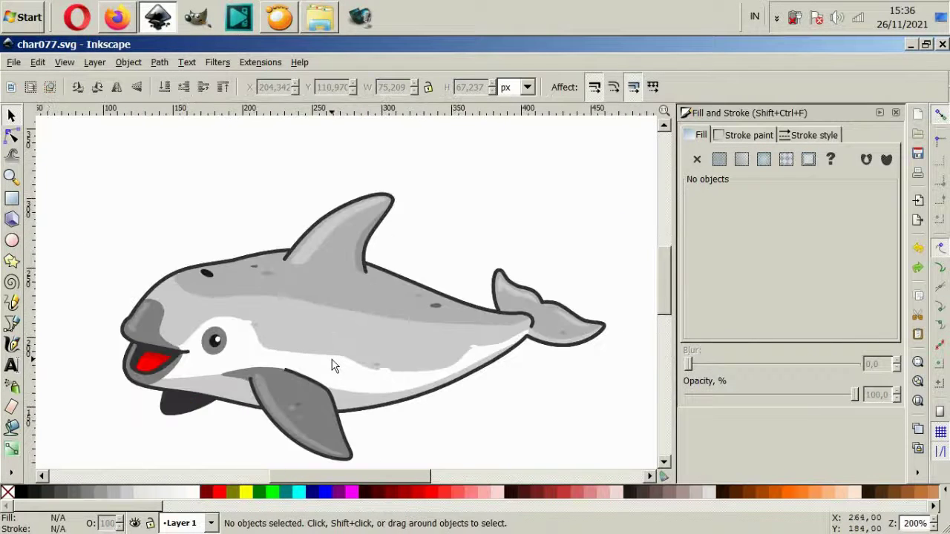
left_click(208, 274, "ctrl")
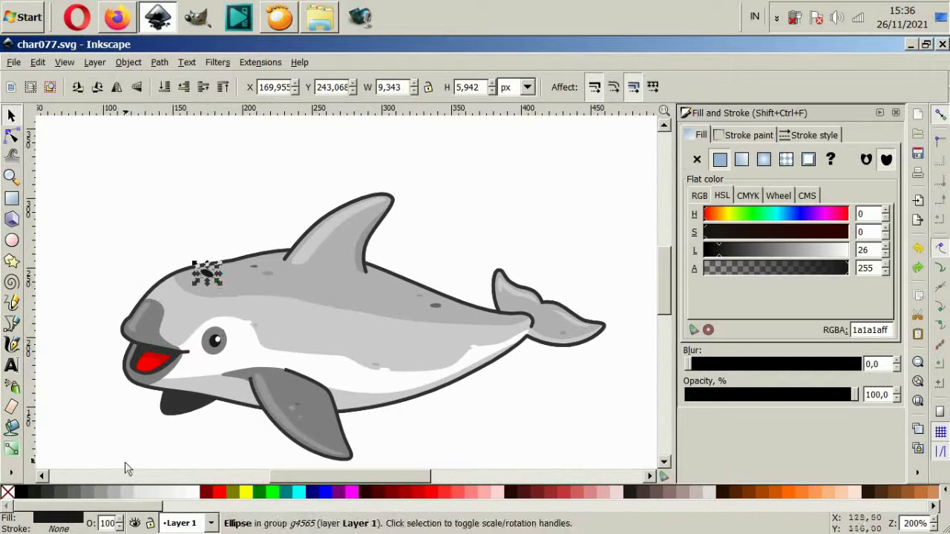
key("Escape")
scroll(141, 364, "up", 2, "ctrl")
scroll(178, 402, "down", 2, "ctrl")
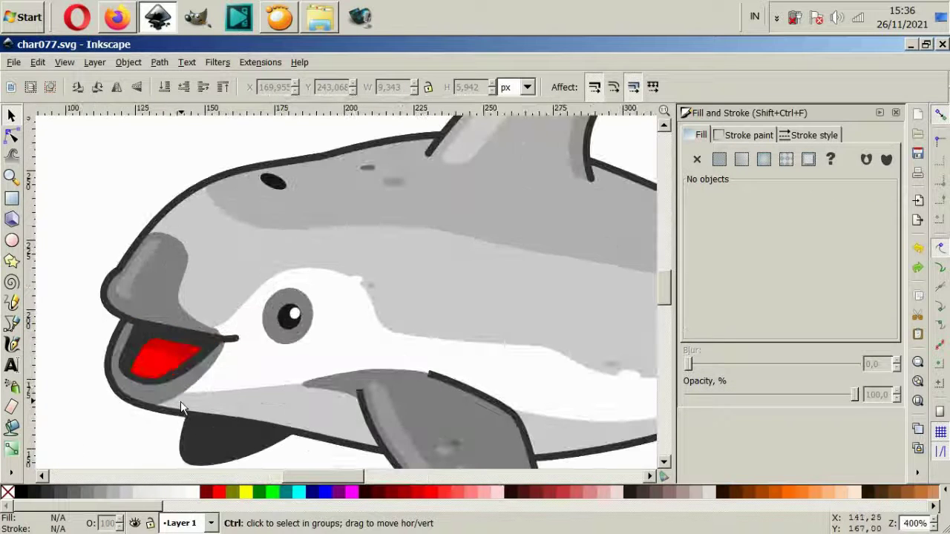
left_click(180, 391, "ctrl")
left_click_drag(180, 392, 308, 417)
key("Escape")
Recolour the dark speckles along the dolphin's back to 20% Gray.
scroll(183, 370, "down", 2, "ctrl")
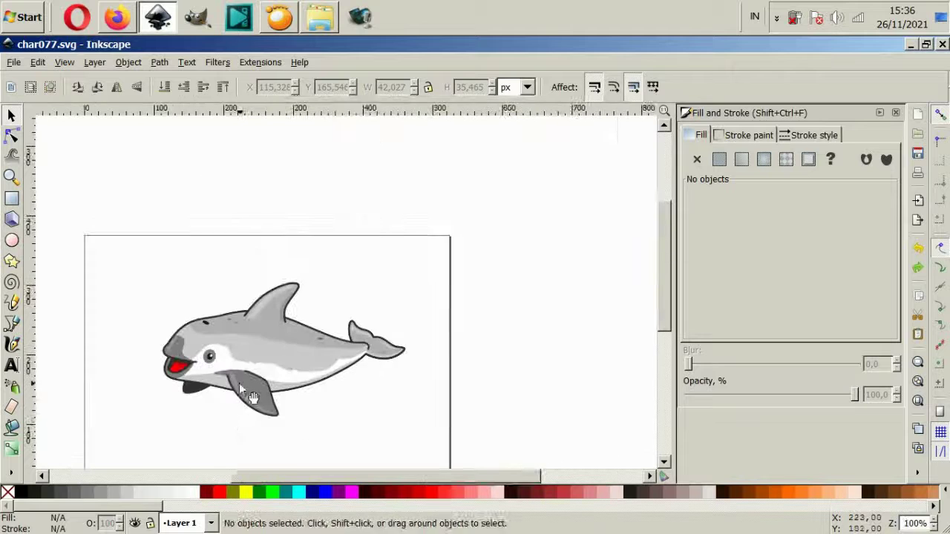
scroll(239, 368, "up", 2, "ctrl")
scroll(328, 380, "down", 2, "ctrl")
scroll(327, 380, "up", 2, "ctrl")
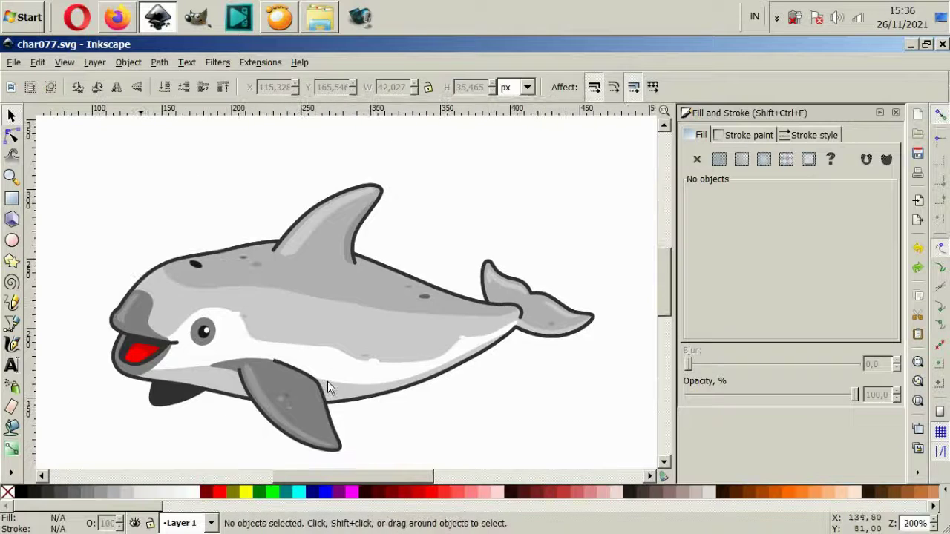
scroll(308, 282, "up", 2, "ctrl")
left_click(179, 239, "ctrl")
left_click(127, 494)
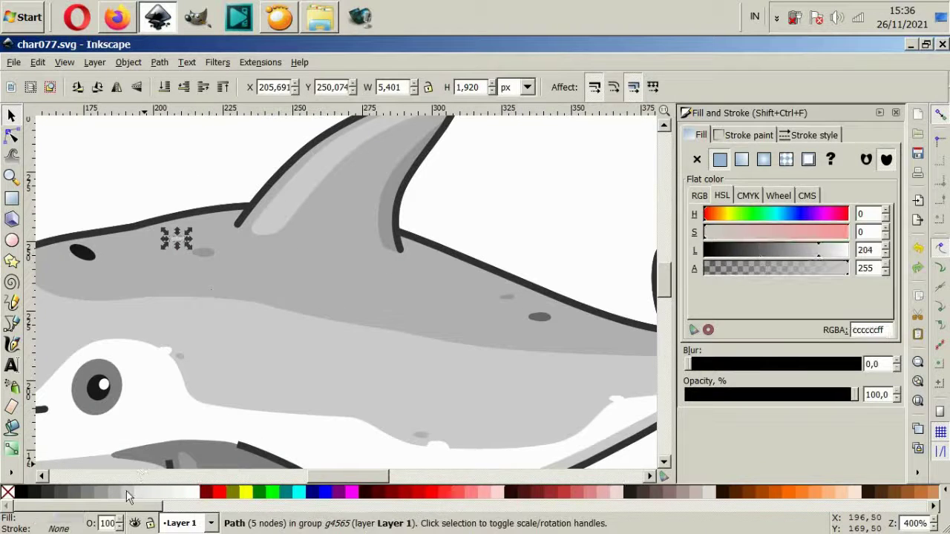
left_click(202, 252, "ctrl")
left_click(539, 318, "ctrl")
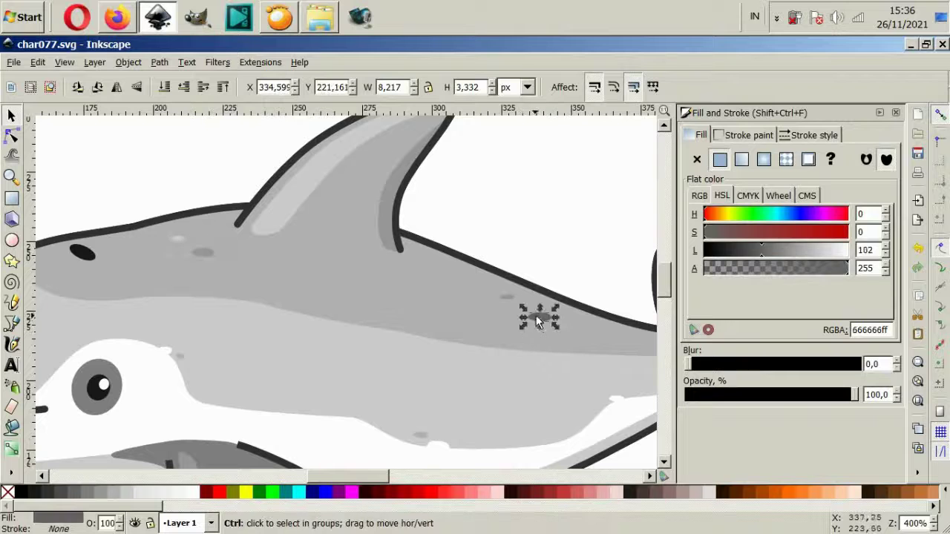
left_click(128, 493)
left_click(512, 219)
scroll(498, 384, "down", 2, "ctrl")
scroll(569, 361, "up", 2, "ctrl")
Lighten the tail speckle to 20% Gray and deselect it.
left_click(568, 360, "ctrl")
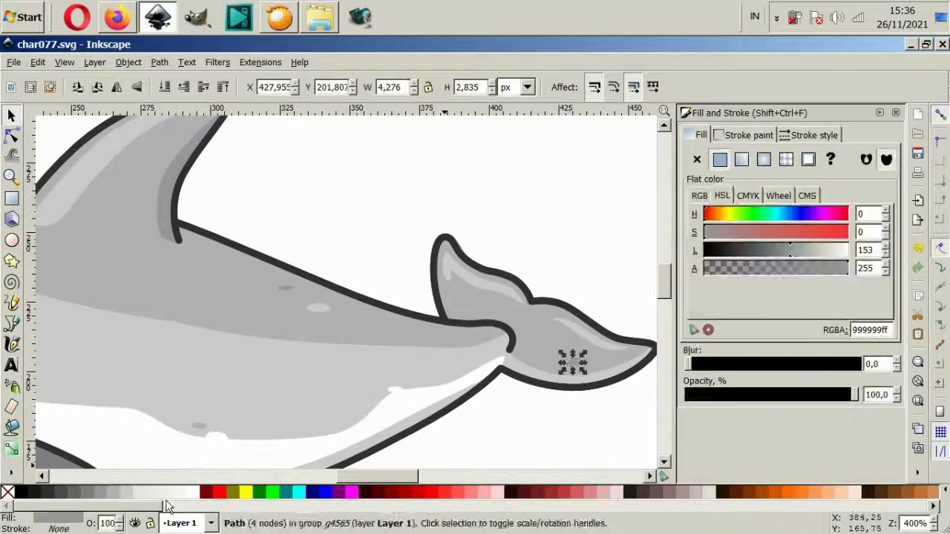
left_click(134, 496)
key("Escape")
scroll(411, 365, "down", 4, "ctrl")
scroll(273, 452, "up", 4, "ctrl")
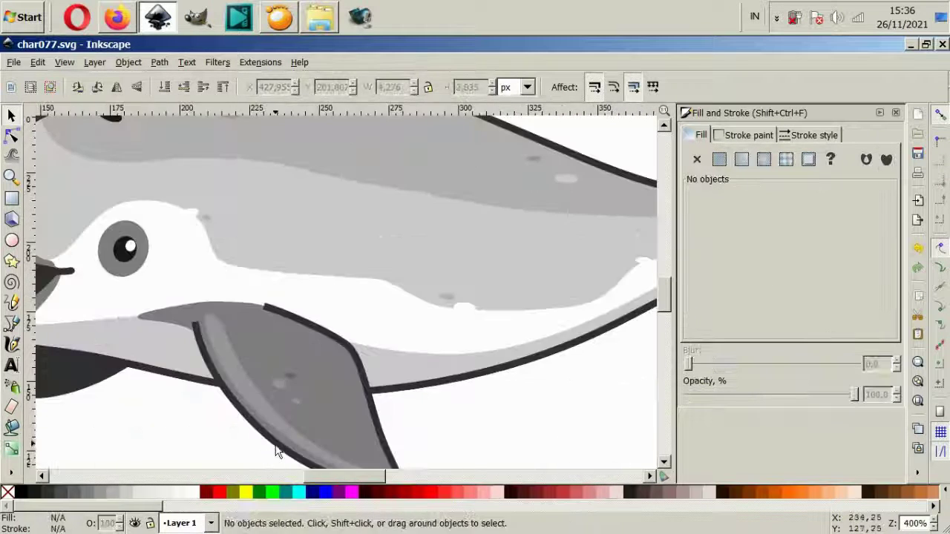
scroll(375, 448, "down", 2, "ctrl")
Shrink the flipper's grey shape slightly by dragging its corner handle inward.
left_click(275, 418, "ctrl")
scroll(276, 418, "up", 2, "ctrl")
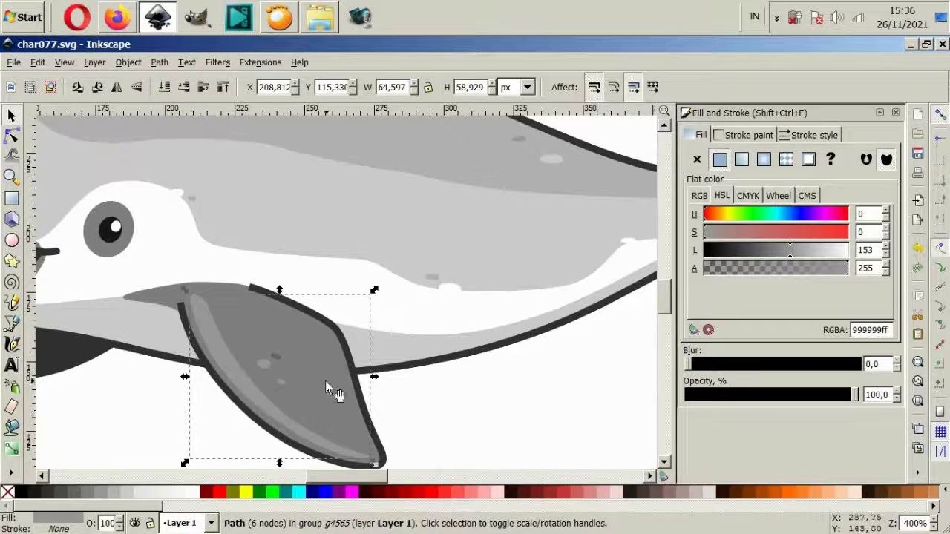
left_click_drag(371, 287, 369, 294)
key("Escape")
scroll(468, 454, "down", 2, "ctrl")
Set the blowhole speckle on the head to 50% Gray, then deselect and zoom out.
scroll(398, 389, "down", 1, "ctrl")
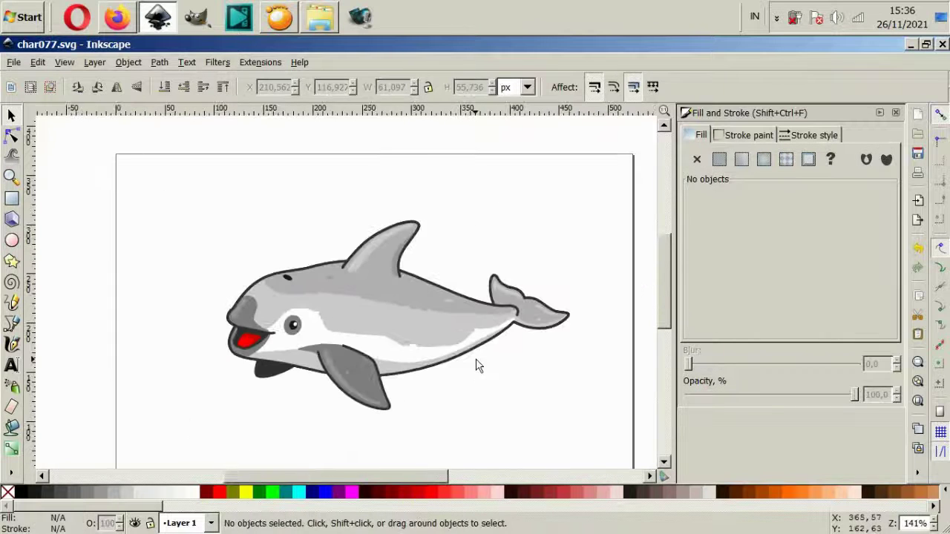
scroll(460, 367, "right", 1)
scroll(262, 294, "up", 2, "ctrl")
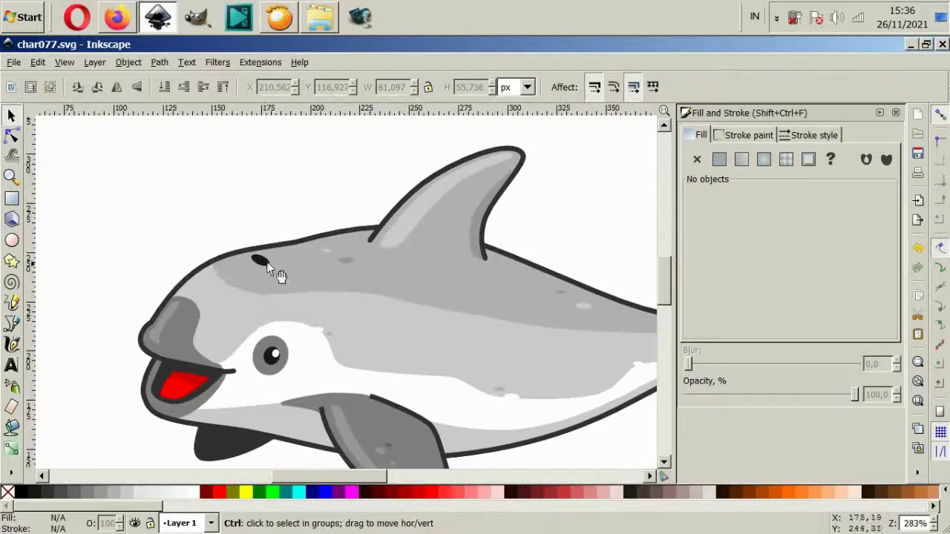
left_click(260, 260, "ctrl")
left_click(97, 491)
left_click(76, 492)
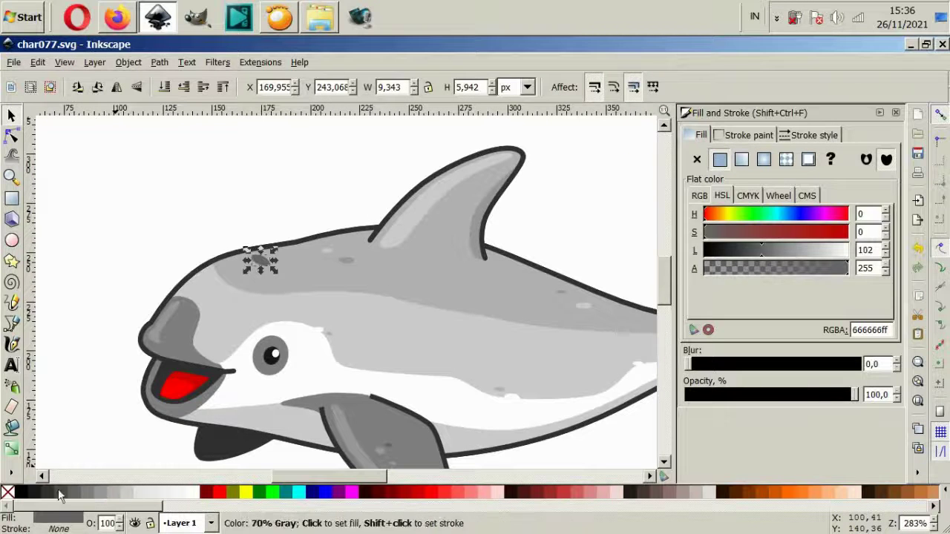
left_click(11, 427)
key("s")
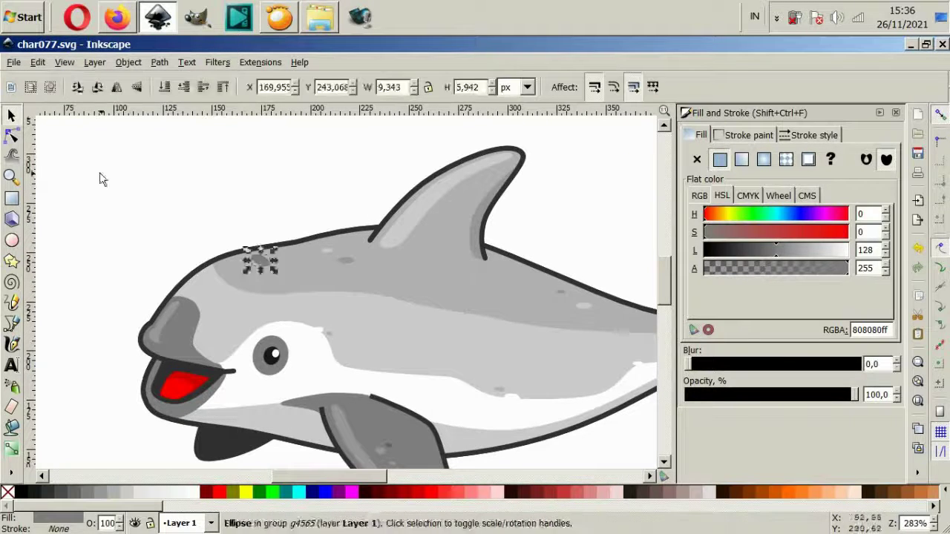
left_click(99, 176)
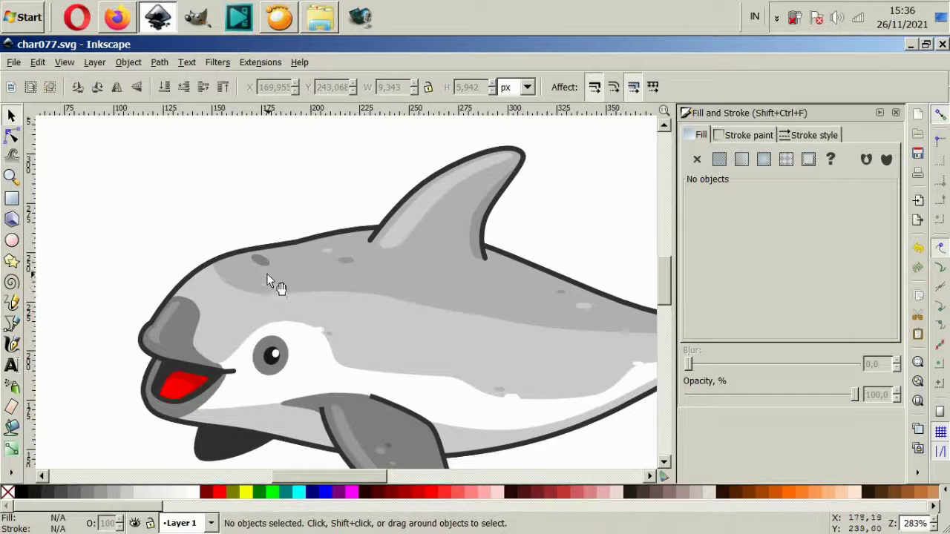
scroll(212, 273, "down", 2, "ctrl")
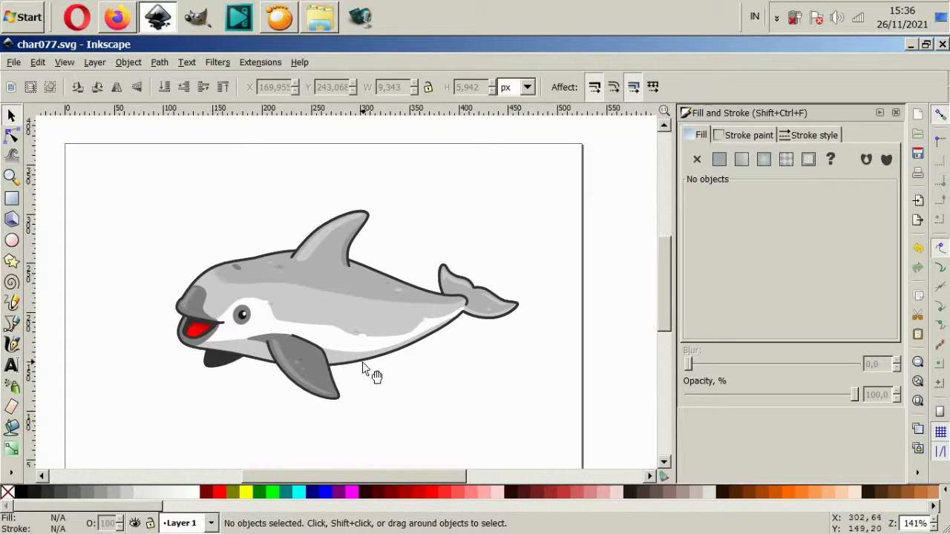